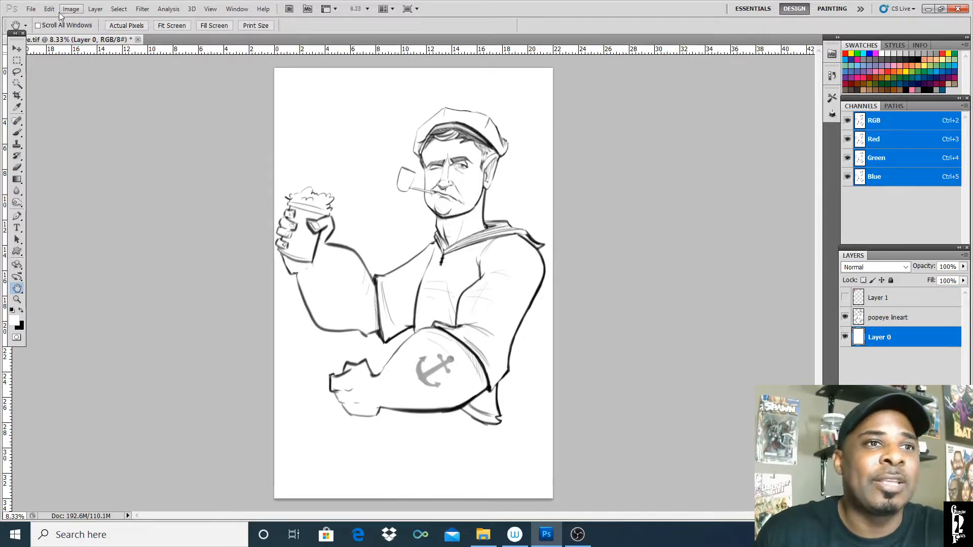
- Check the document's pixel dimensions, print size and resolution in the image size settings without changing them
{"action": "left_click", "coordinate": [72, 10]}
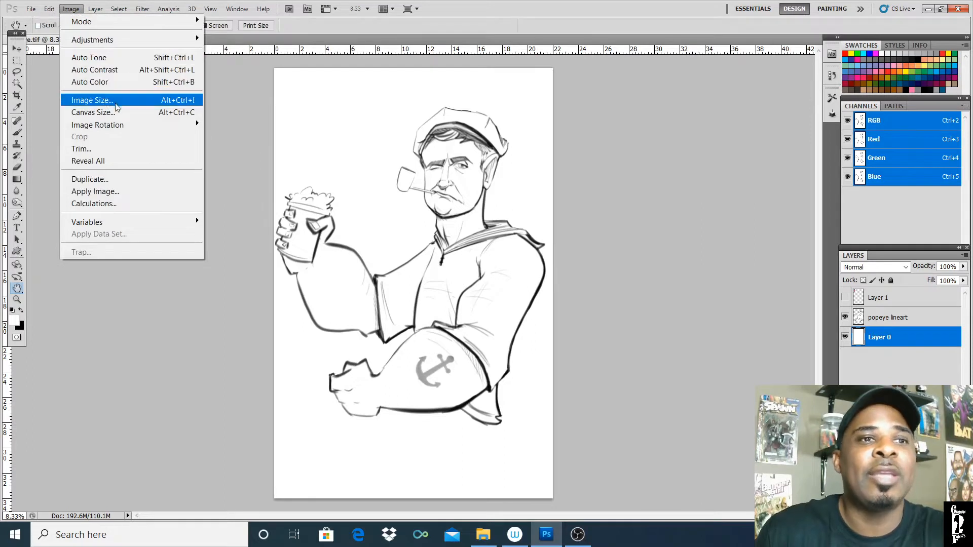
{"action": "left_click", "coordinate": [116, 101]}
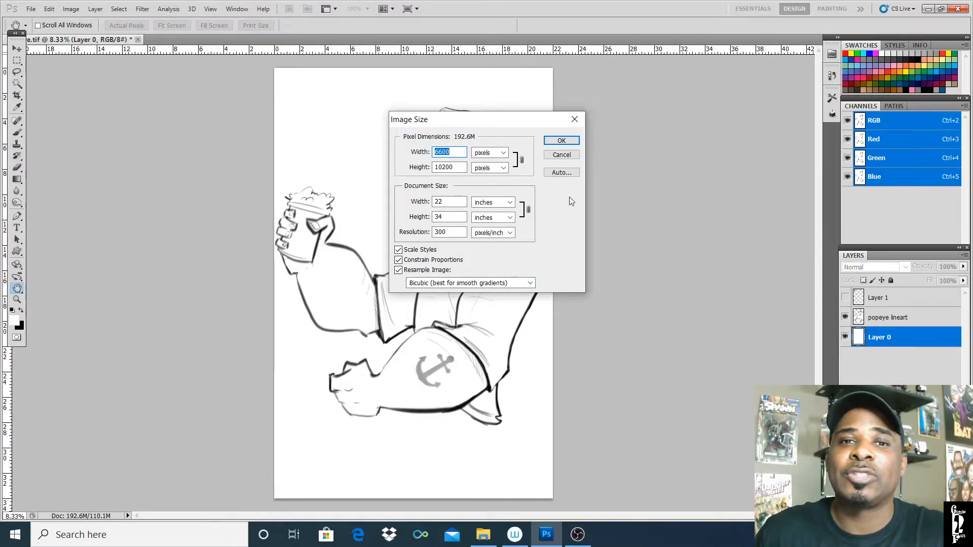
{"action": "left_click", "coordinate": [563, 140]}
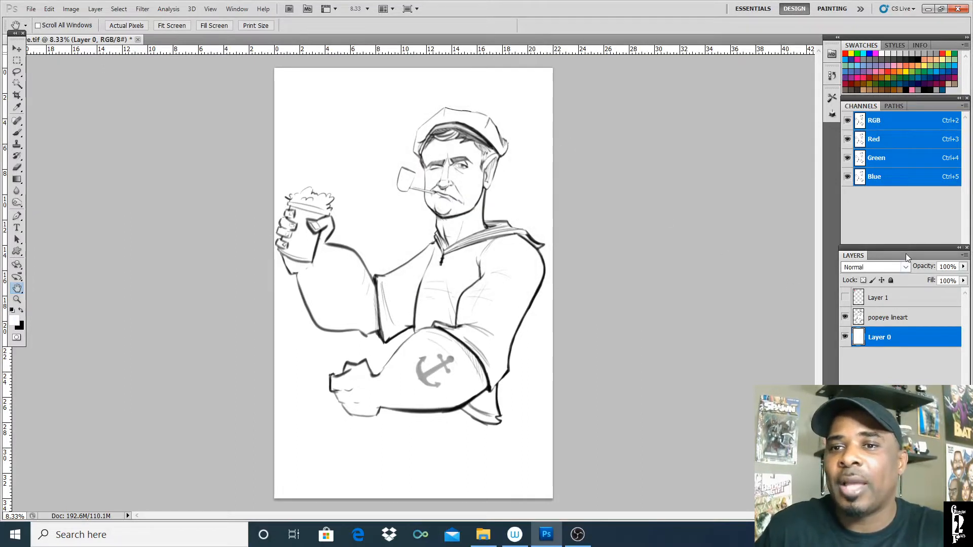
- Create a layer group named Base Color directly above Layer 0 and set its blend mode to Normal
{"action": "left_click_drag", "start_coordinate": [906, 253], "coordinate": [803, 80]}
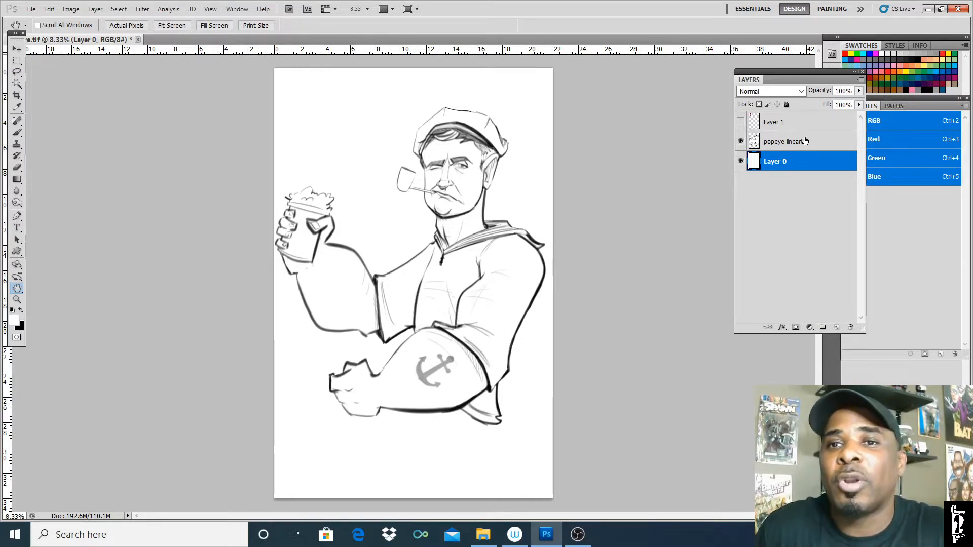
{"action": "left_click", "coordinate": [860, 80]}
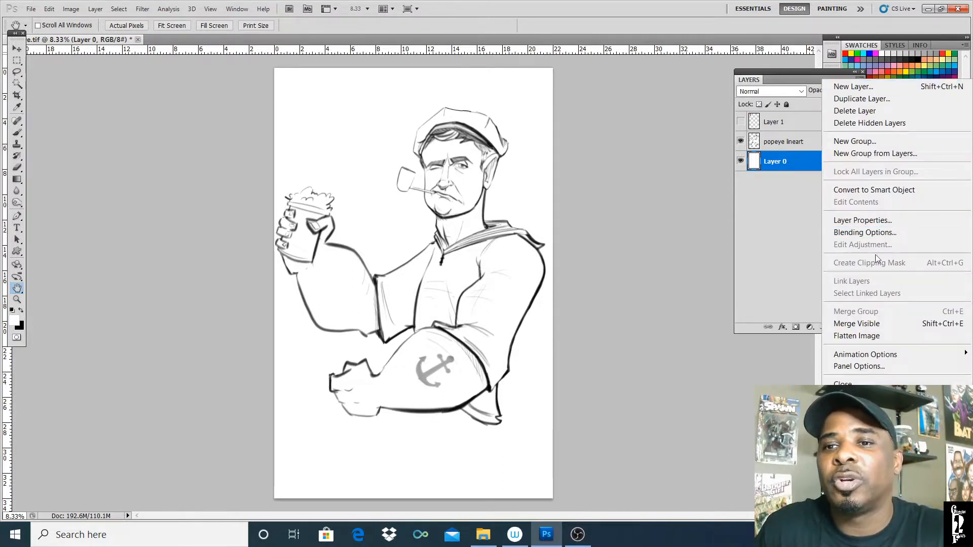
{"action": "left_click", "coordinate": [813, 81]}
{"action": "left_click", "coordinate": [824, 328]}
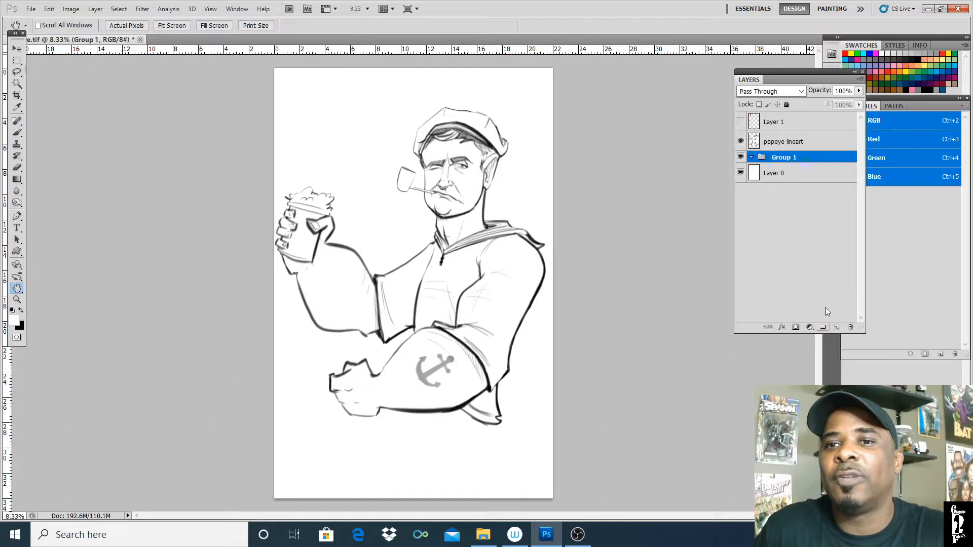
{"action": "double_click", "coordinate": [794, 156]}
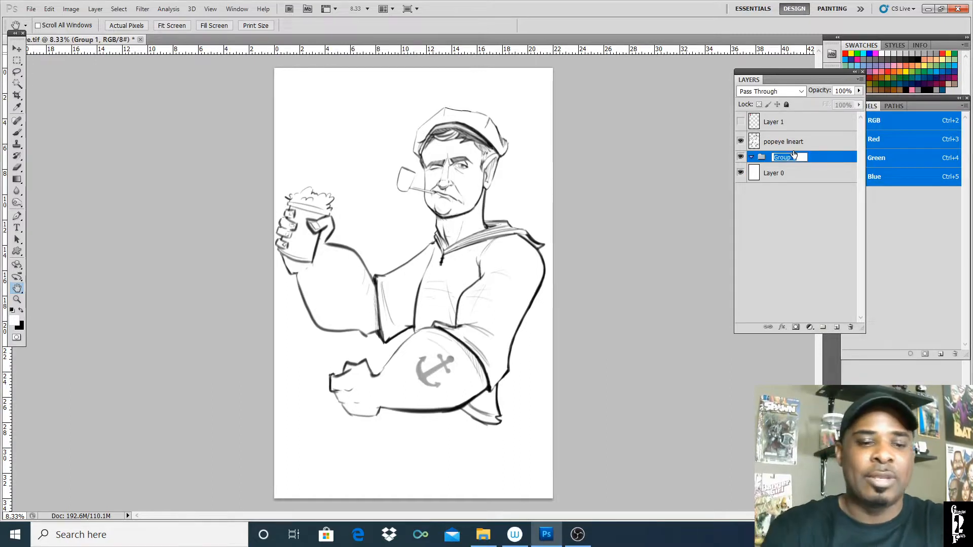
{"action": "type", "text": "Base Color"}
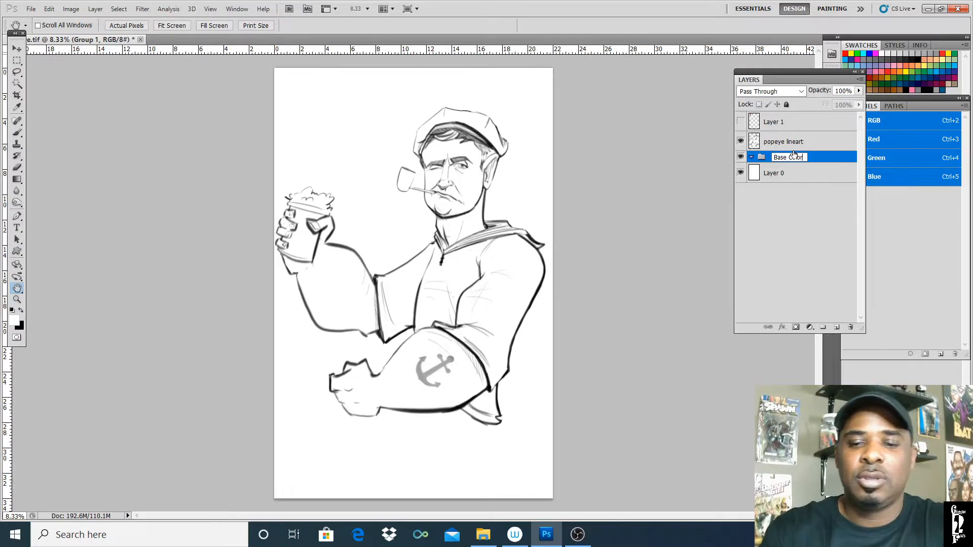
{"action": "key", "text": "Return"}
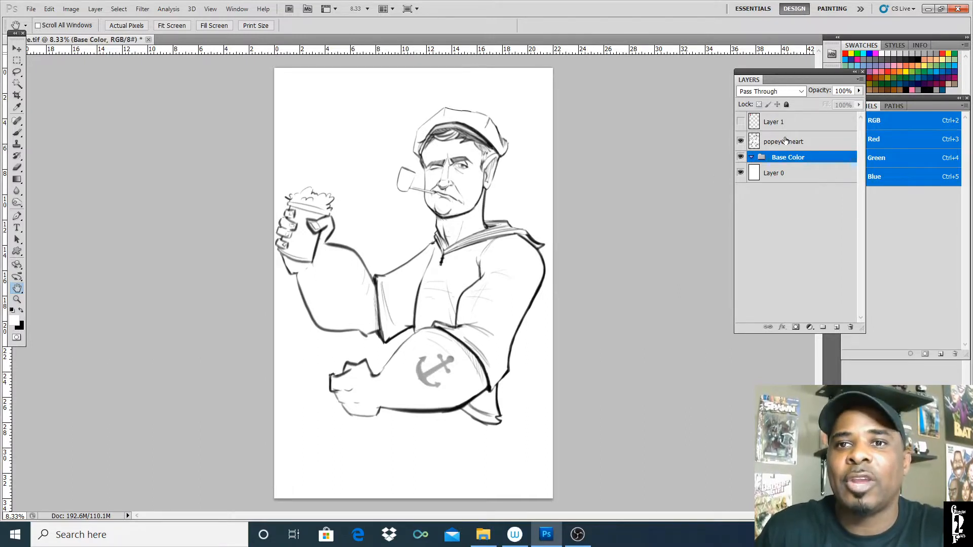
{"action": "left_click", "coordinate": [805, 92]}
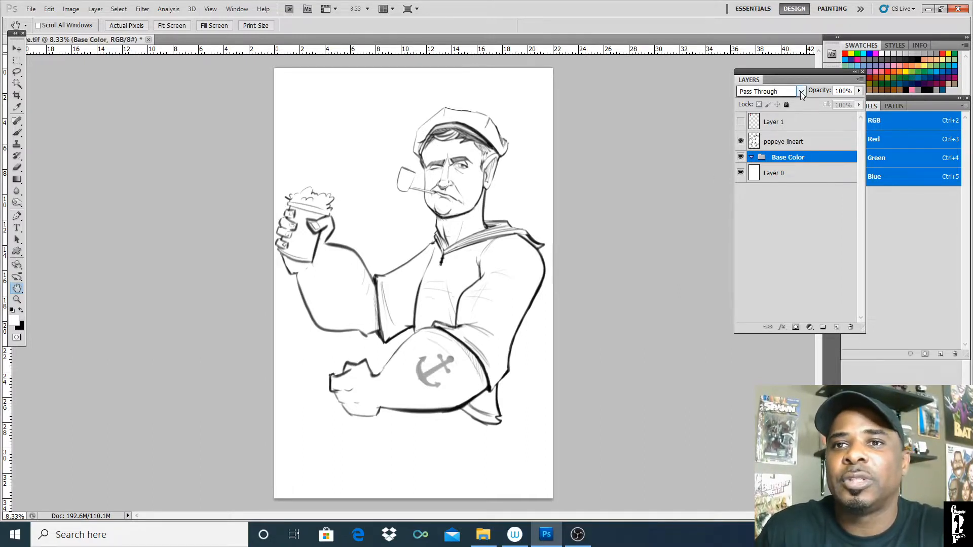
{"action": "left_click", "coordinate": [765, 123]}
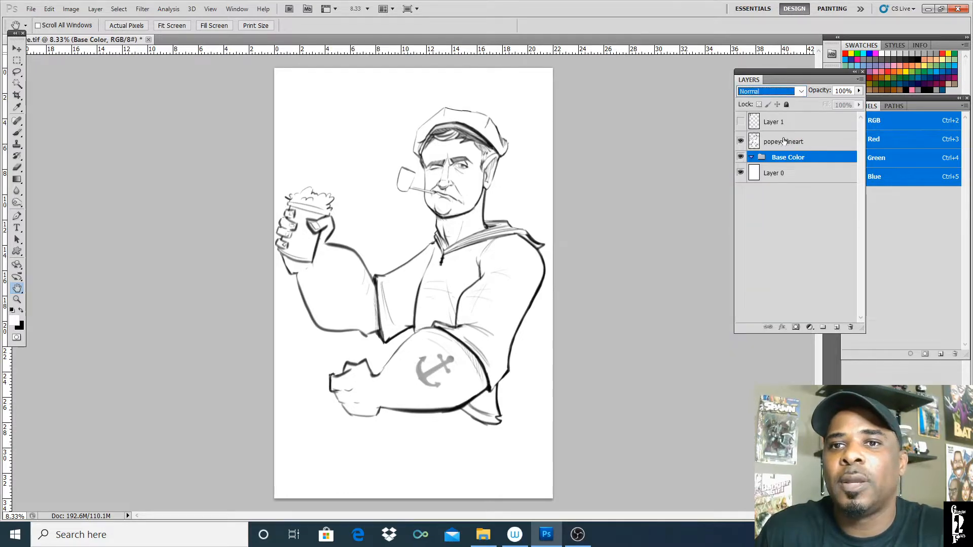
- Rename the line art layer as Popeye Lineart
{"action": "double_click", "coordinate": [781, 149]}
{"action": "type", "text": "P"}
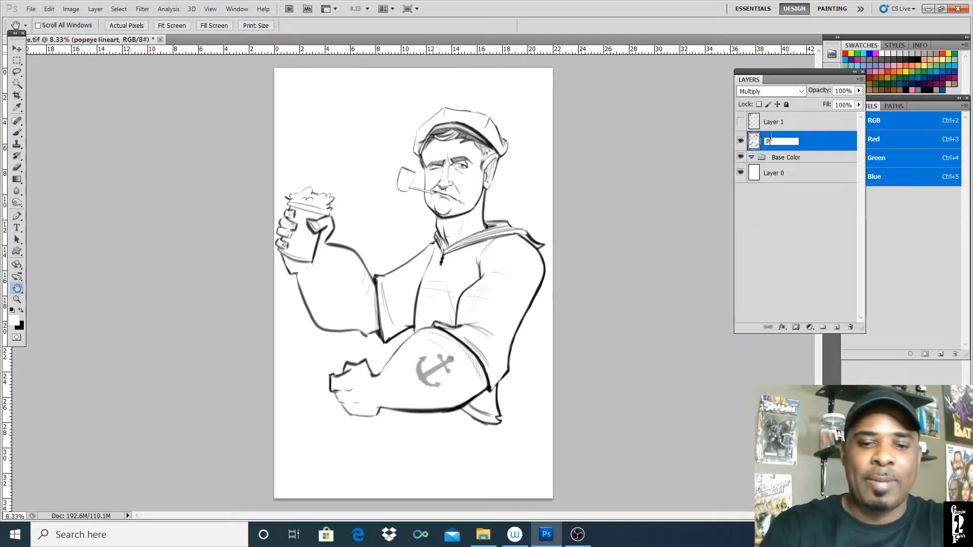
{"action": "type", "text": "opey"}
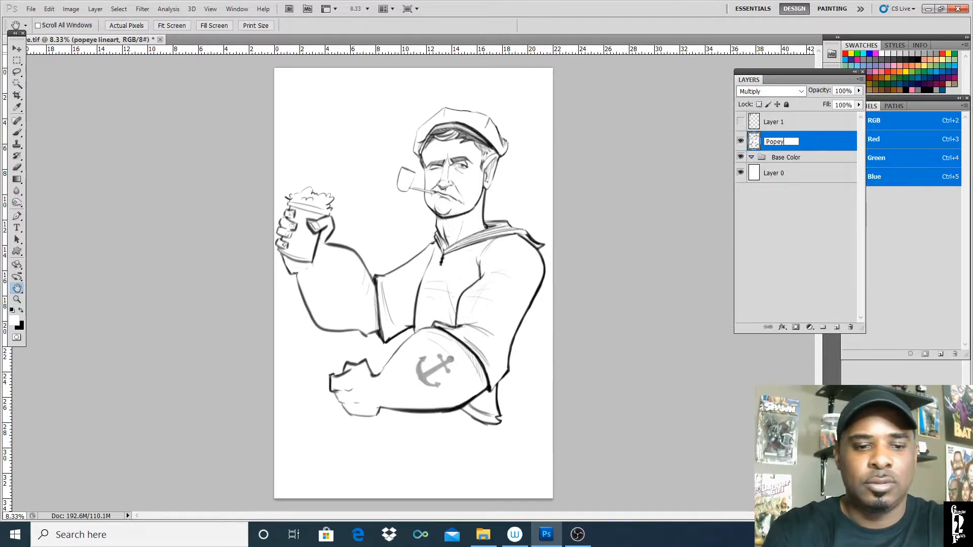
{"action": "type", "text": "e Linea"}
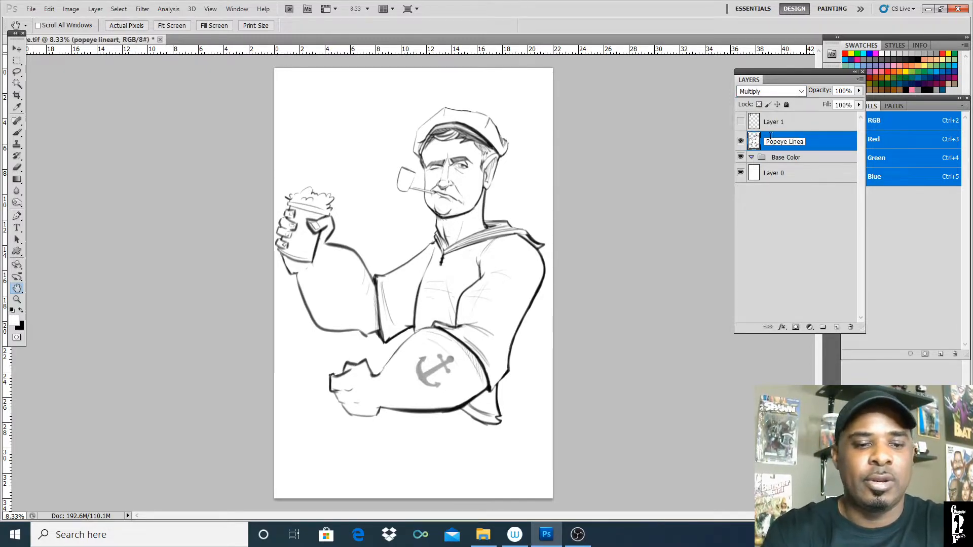
{"action": "type", "text": "rt"}
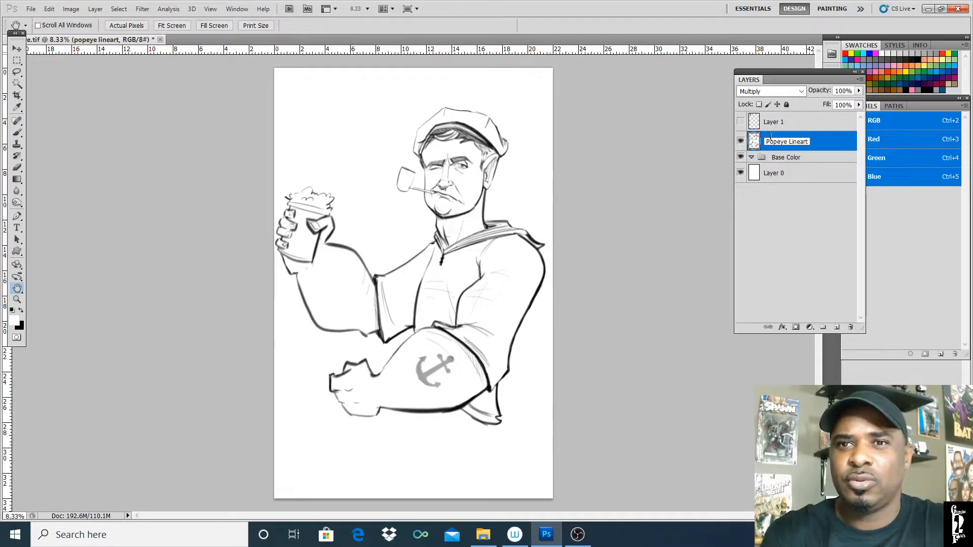
{"action": "key", "text": "Return"}
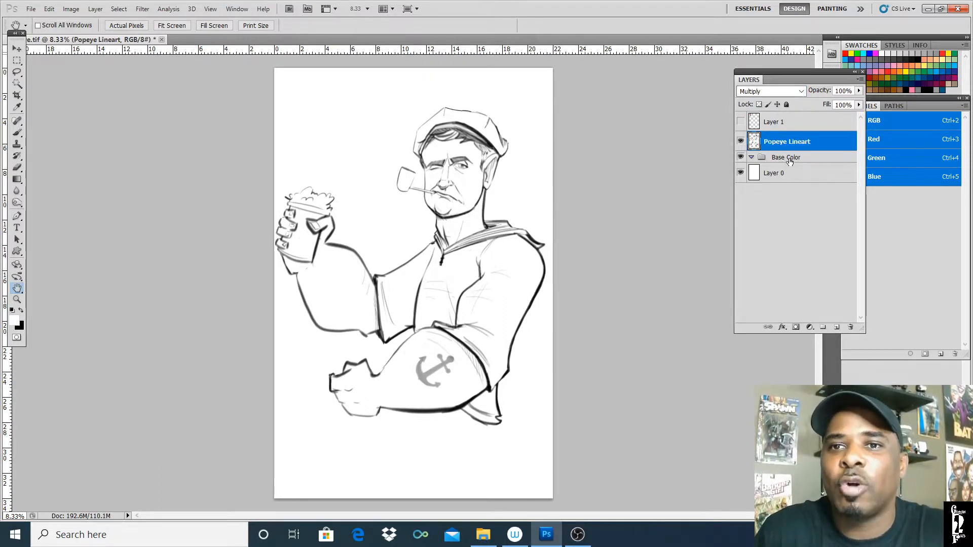
- Set the foreground to a dark greyish green and fill the background Layer 0 with it
{"action": "left_click", "coordinate": [776, 174]}
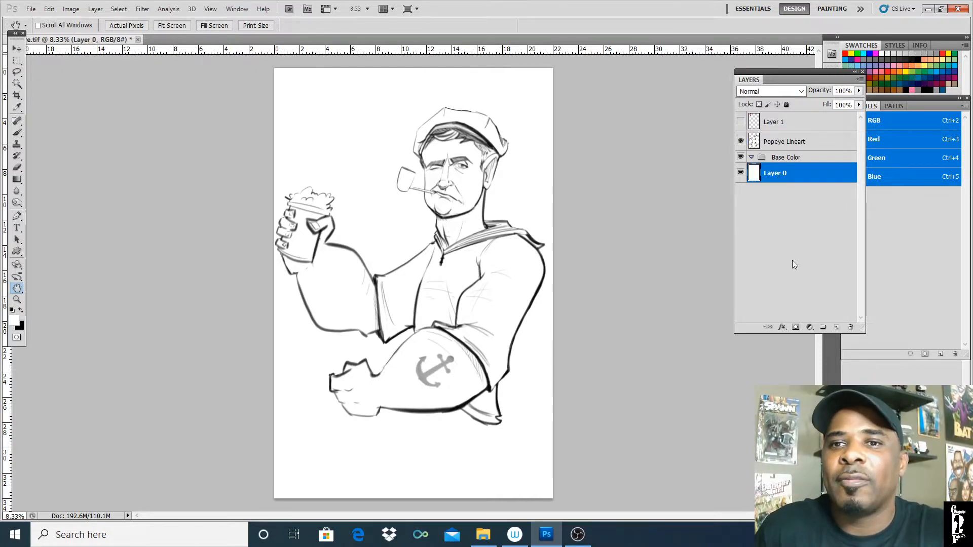
{"action": "double_click", "coordinate": [774, 174]}
{"action": "left_click", "coordinate": [754, 177]}
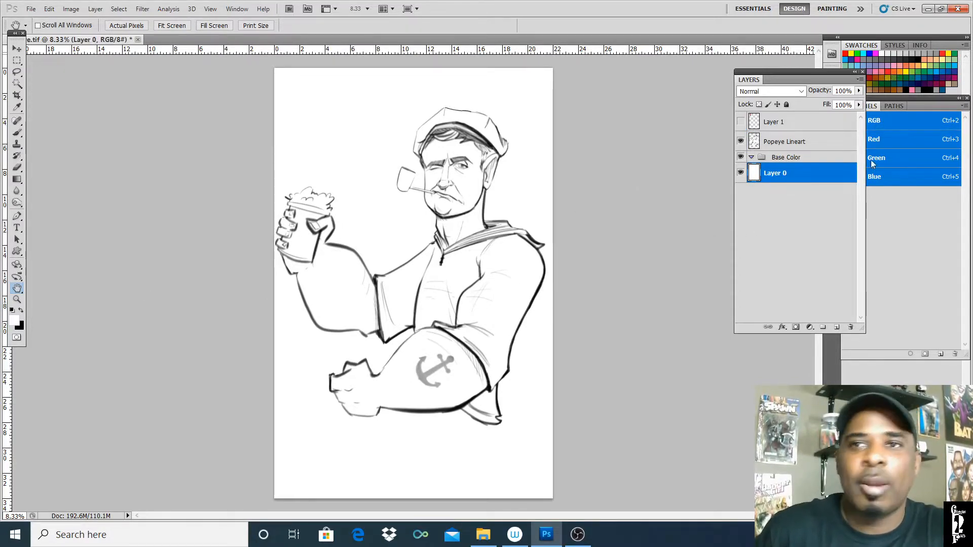
{"action": "left_click", "coordinate": [891, 78]}
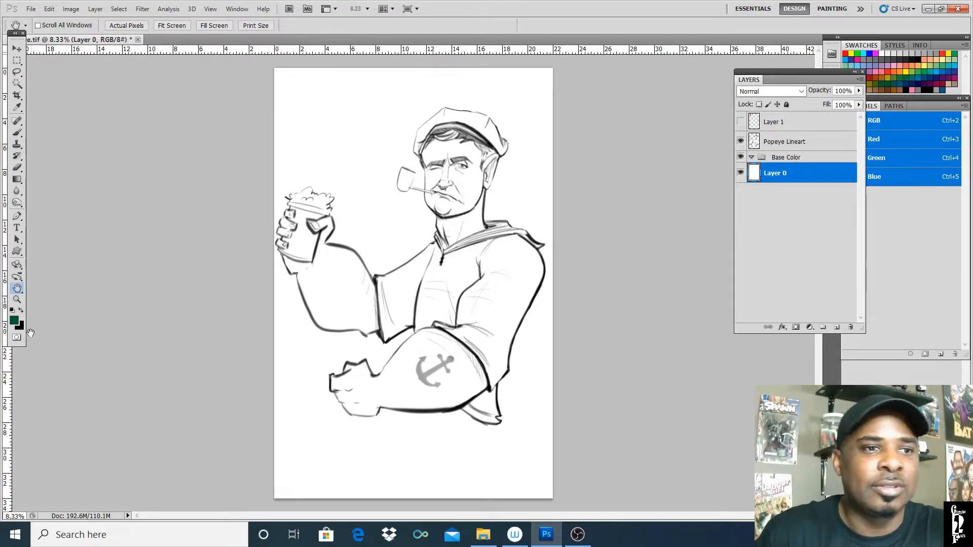
{"action": "left_click", "coordinate": [16, 320]}
{"action": "left_click", "coordinate": [390, 235]}
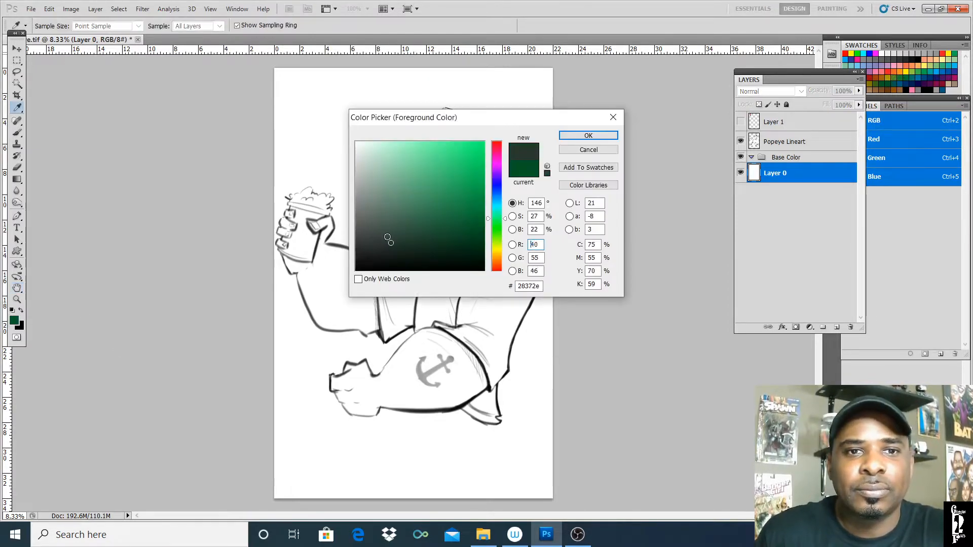
{"action": "left_click", "coordinate": [576, 136]}
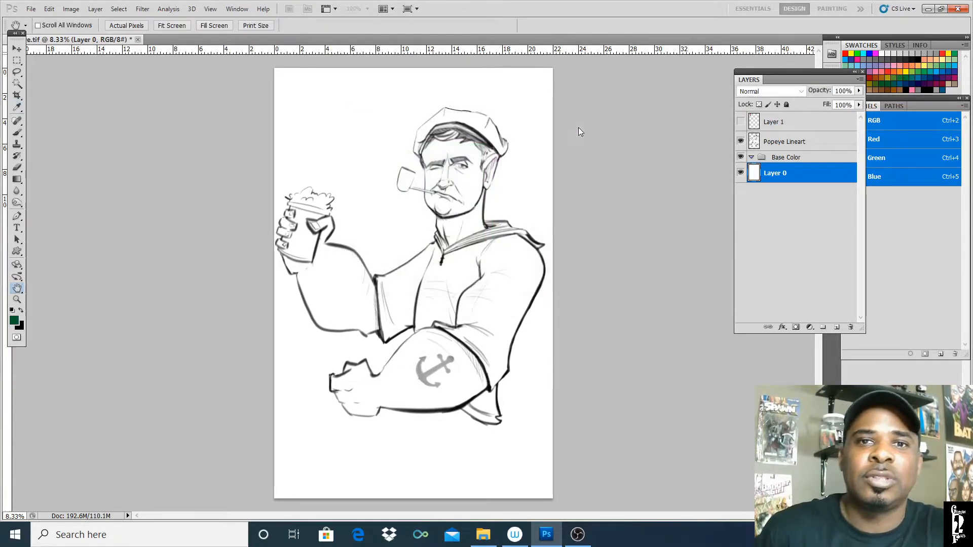
{"action": "key", "text": "alt+BackSpace"}
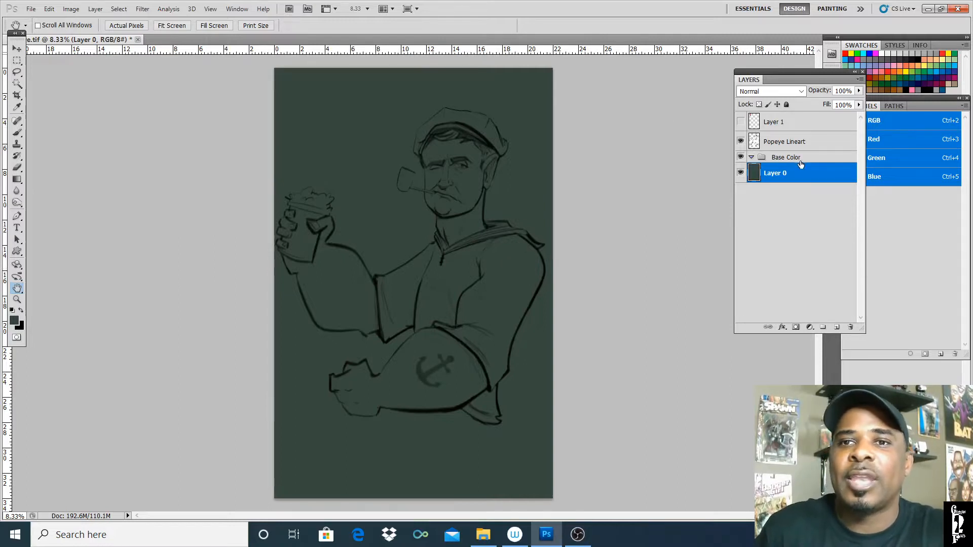
- Add a new Normal-mode layer inside the Base Color group and name it Base
{"action": "left_click", "coordinate": [753, 157]}
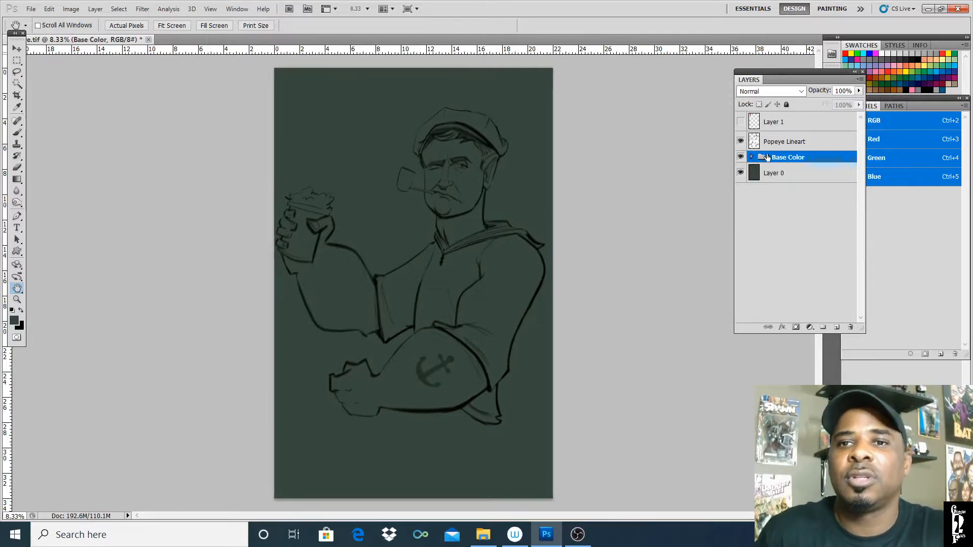
{"action": "left_click", "coordinate": [752, 158]}
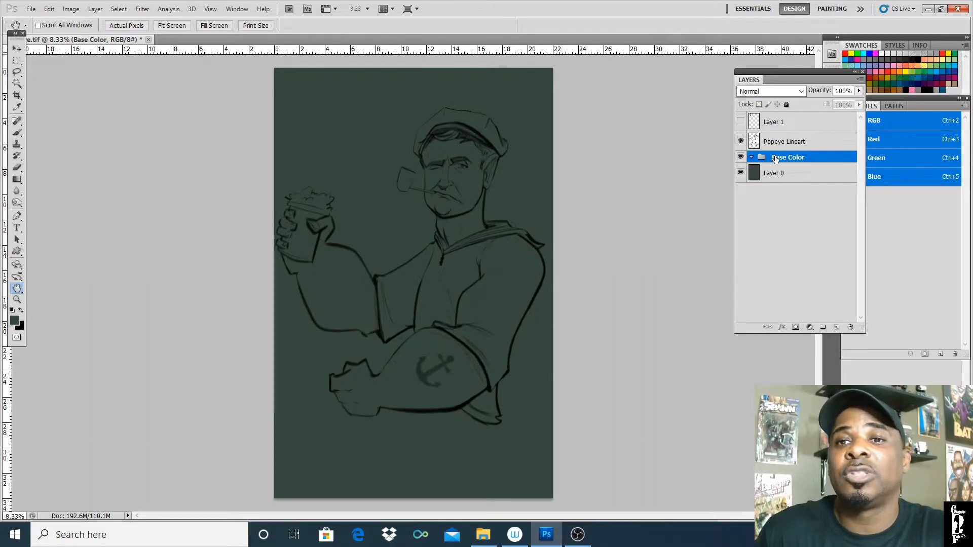
{"action": "left_click", "coordinate": [859, 80]}
{"action": "left_click", "coordinate": [786, 88]}
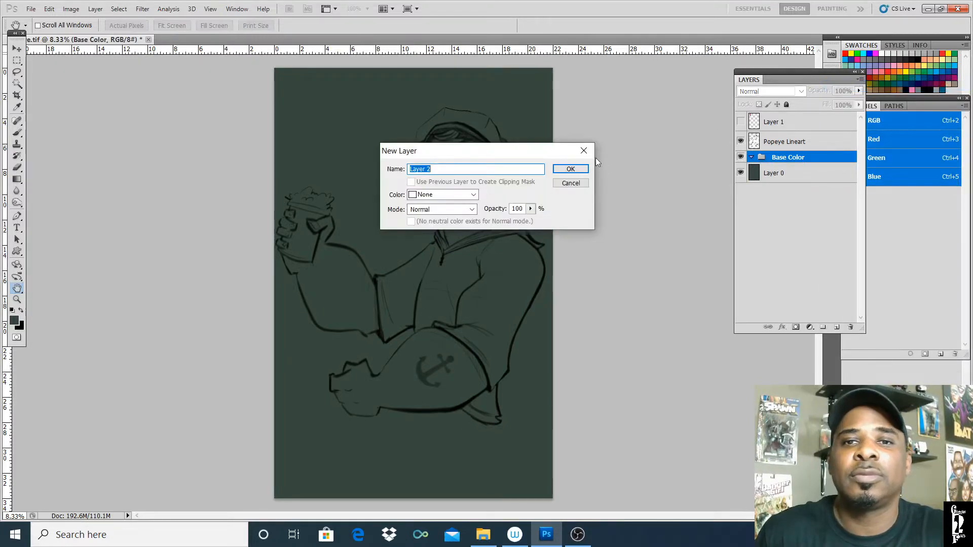
{"action": "left_click", "coordinate": [571, 168]}
{"action": "double_click", "coordinate": [784, 172]}
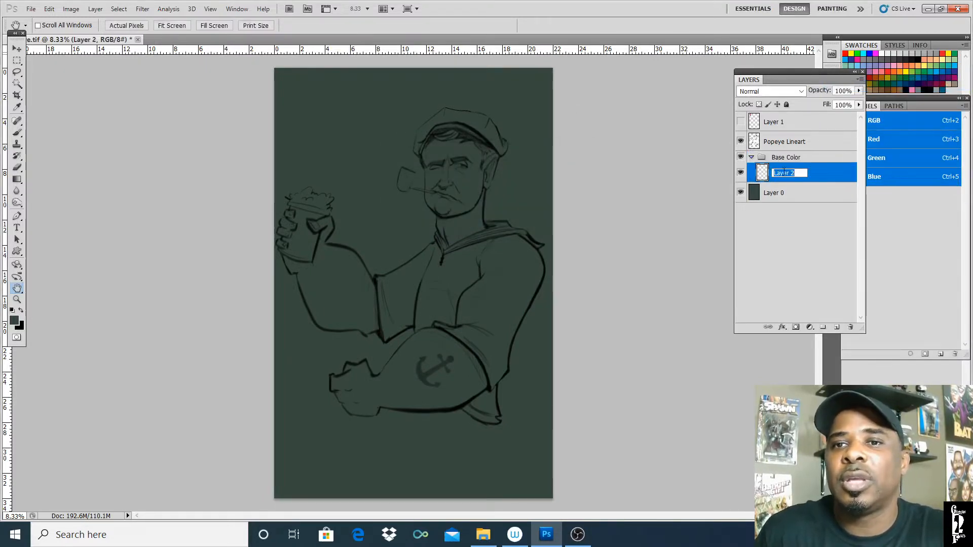
{"action": "type", "text": "Base"}
{"action": "key", "text": "Return"}
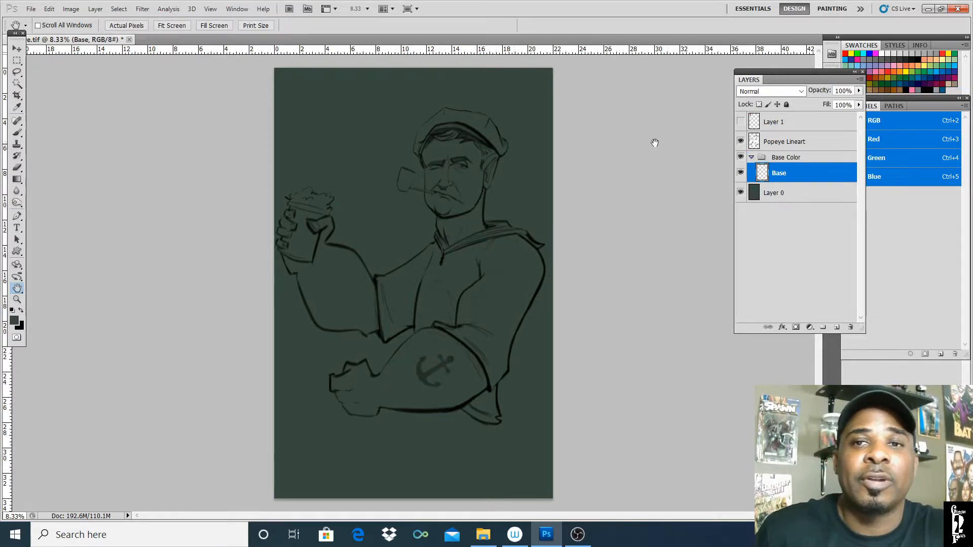
- Show the reference photo on Layer 1 and sample a pink skin tone from it with the Eyedropper
{"action": "left_click", "coordinate": [741, 122]}
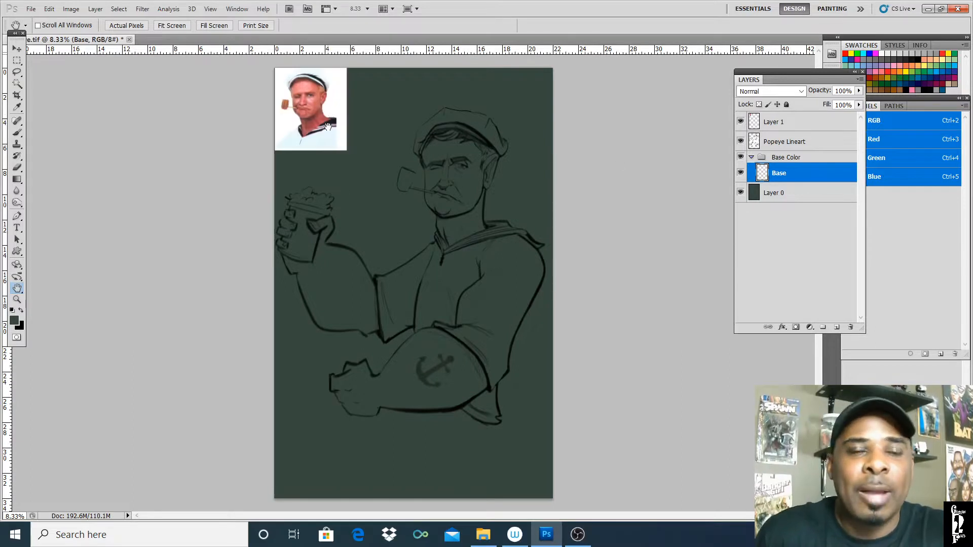
{"action": "left_click", "coordinate": [16, 107]}
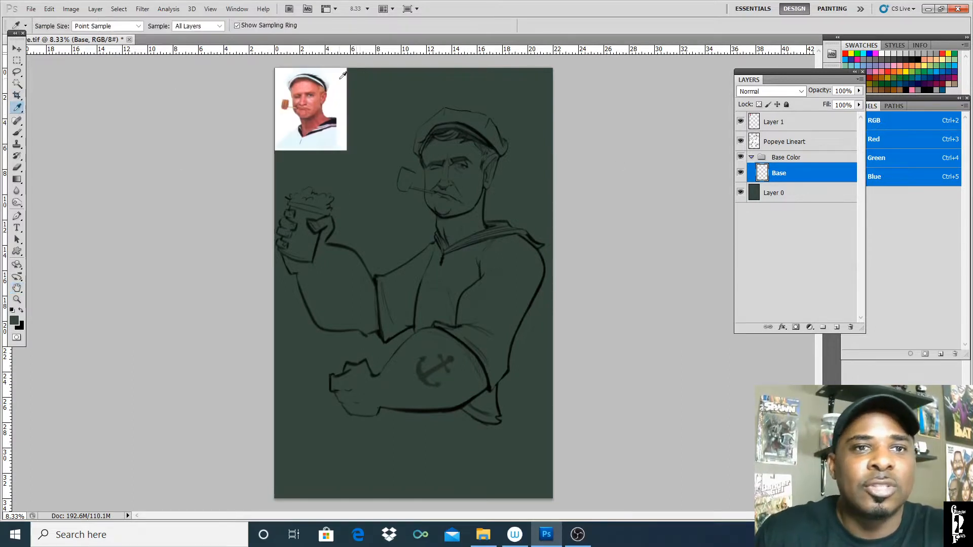
{"action": "left_click", "coordinate": [308, 81]}
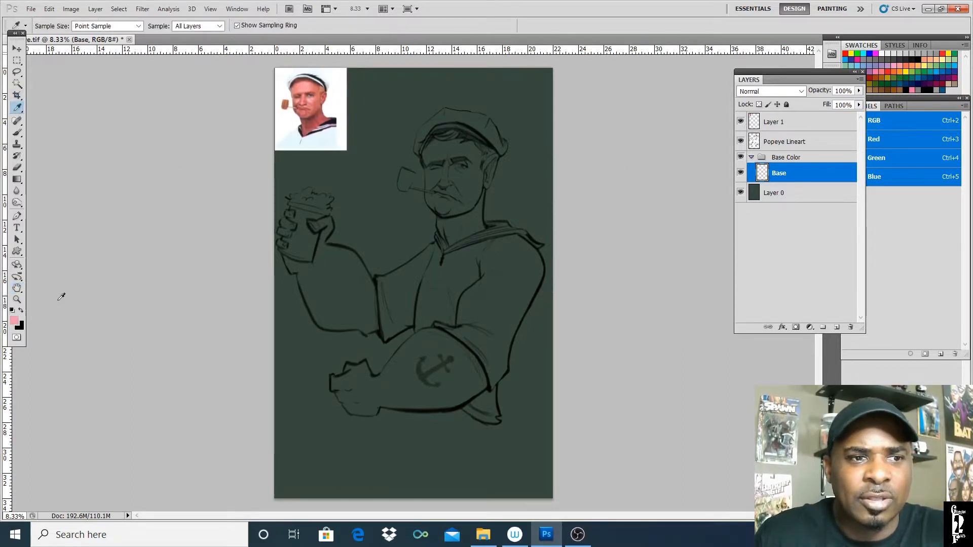
- Shift the foreground colour to an orange hue and lighten it to a pale peach skin tone
{"action": "left_click", "coordinate": [15, 321]}
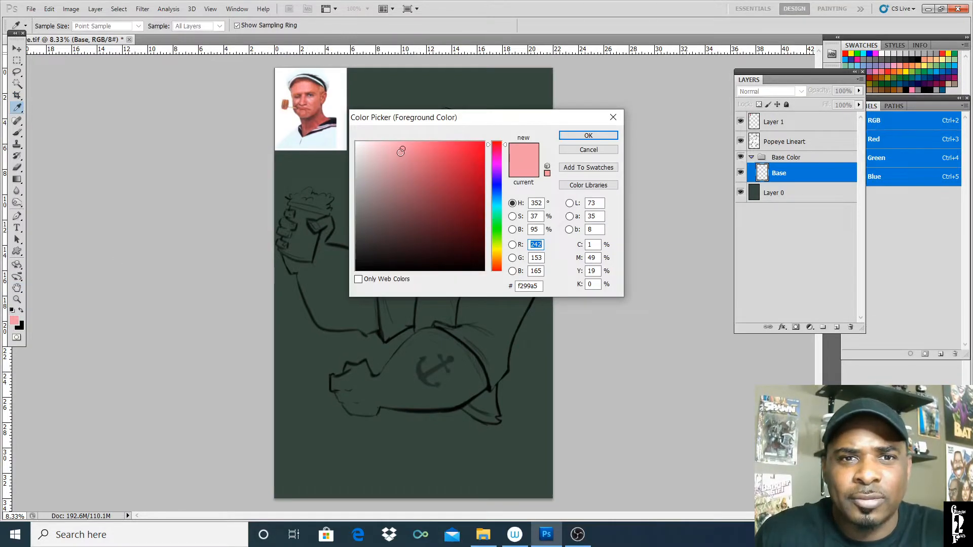
{"action": "left_click_drag", "start_coordinate": [499, 254], "coordinate": [499, 259]}
{"action": "left_click_drag", "start_coordinate": [405, 155], "coordinate": [387, 148]}
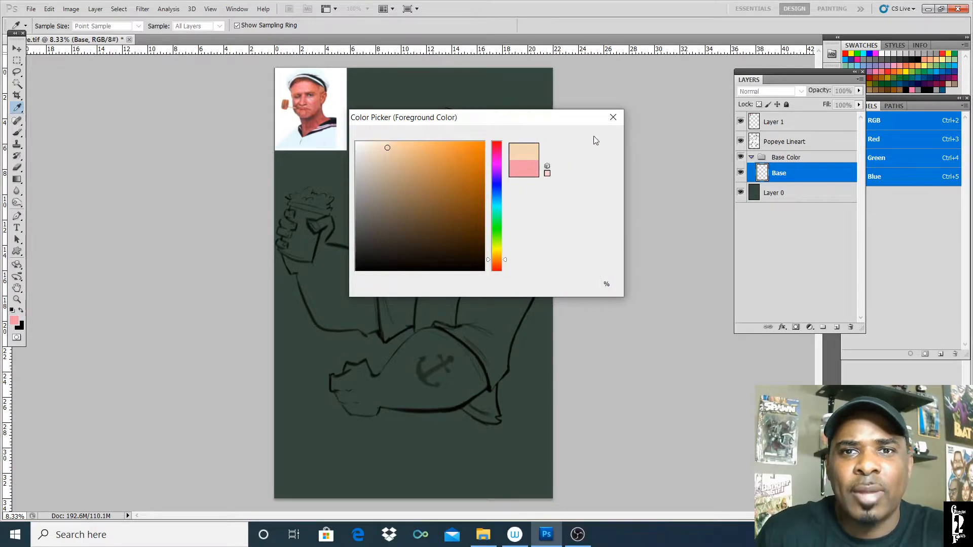
{"action": "left_click", "coordinate": [592, 135]}
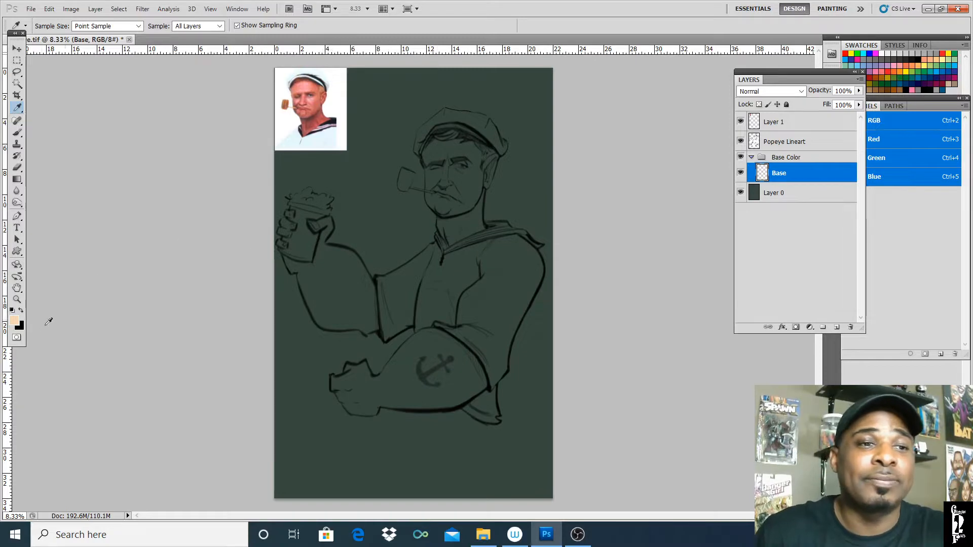
- Lasso around the head, pipe, torso and raised mug arm on the Base layer and fill the selection with the peach skin tone
{"action": "left_click", "coordinate": [17, 300]}
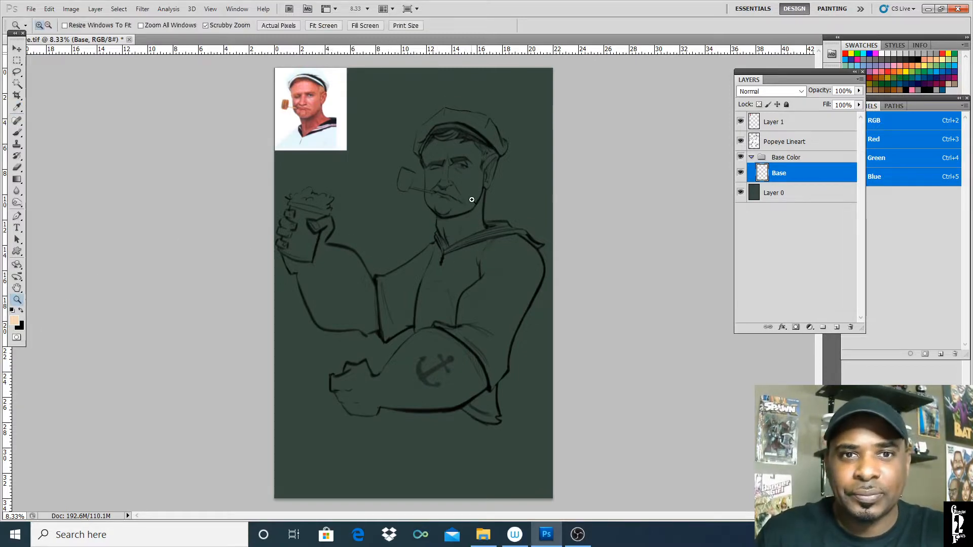
{"action": "left_click", "coordinate": [481, 206]}
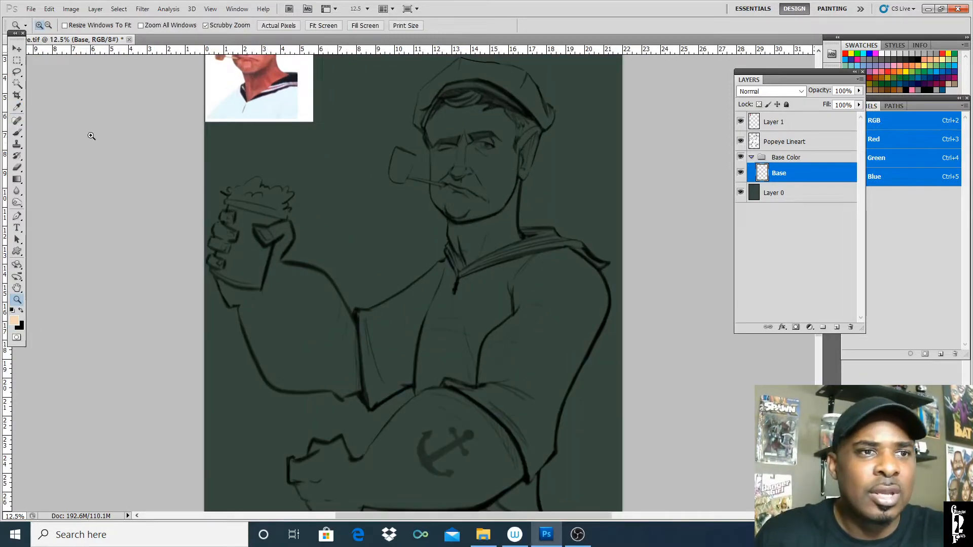
{"action": "left_click", "coordinate": [16, 72]}
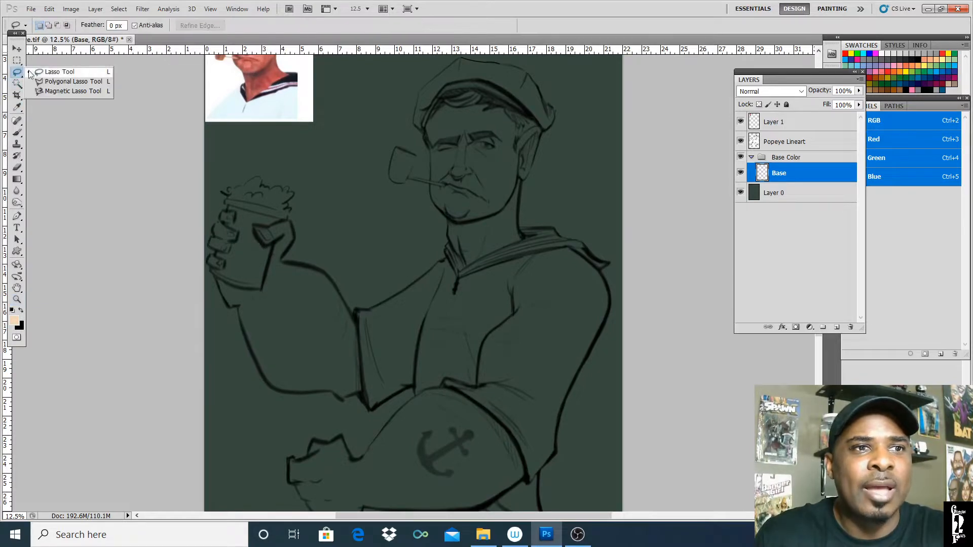
{"action": "left_click", "coordinate": [50, 75]}
{"action": "left_click_drag", "start_coordinate": [445, 244], "coordinate": [441, 217]}
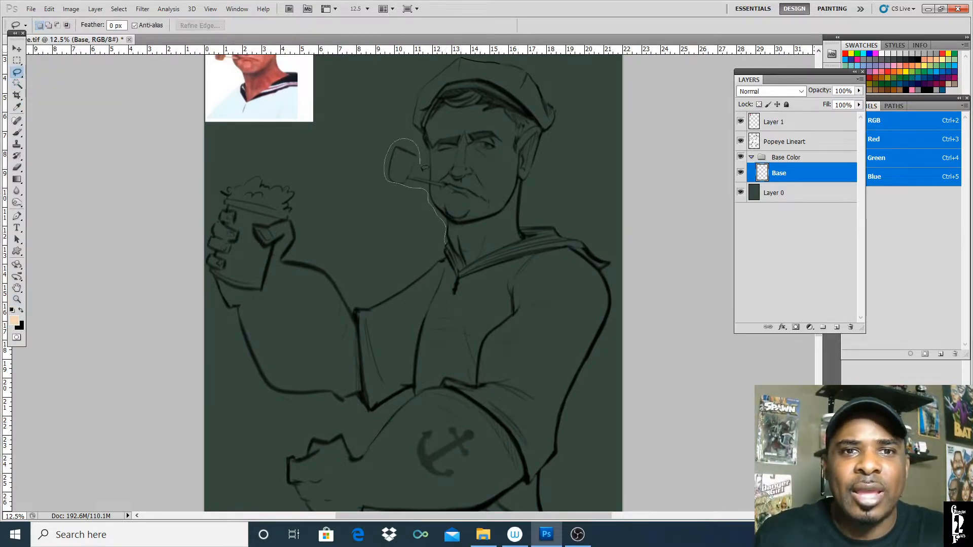
{"action": "mouse_move", "coordinate": [424, 167]}
{"action": "left_mouse_down"}
{"action": "mouse_move", "coordinate": [407, 120]}
{"action": "mouse_move", "coordinate": [433, 62]}
{"action": "mouse_move", "coordinate": [475, 52]}
{"action": "mouse_move", "coordinate": [525, 62]}
{"action": "mouse_move", "coordinate": [560, 112]}
{"action": "mouse_move", "coordinate": [528, 191]}
{"action": "mouse_move", "coordinate": [530, 221]}
{"action": "mouse_move", "coordinate": [560, 221]}
{"action": "mouse_move", "coordinate": [578, 232]}
{"action": "left_mouse_up"}
{"action": "mouse_move", "coordinate": [612, 269]}
{"action": "left_mouse_down"}
{"action": "mouse_move", "coordinate": [610, 331]}
{"action": "mouse_move", "coordinate": [552, 511]}
{"action": "mouse_move", "coordinate": [450, 465]}
{"action": "mouse_move", "coordinate": [412, 399]}
{"action": "mouse_move", "coordinate": [376, 411]}
{"action": "mouse_move", "coordinate": [283, 401]}
{"action": "mouse_move", "coordinate": [257, 378]}
{"action": "left_mouse_up"}
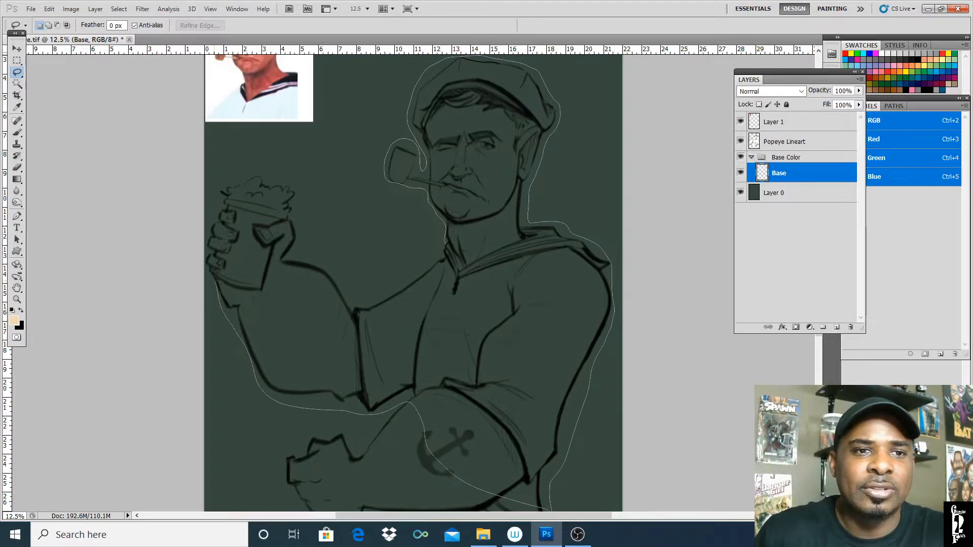
{"action": "mouse_move", "coordinate": [205, 244]}
{"action": "left_mouse_down"}
{"action": "mouse_move", "coordinate": [222, 183]}
{"action": "mouse_move", "coordinate": [273, 173]}
{"action": "mouse_move", "coordinate": [297, 188]}
{"action": "mouse_move", "coordinate": [303, 254]}
{"action": "mouse_move", "coordinate": [335, 264]}
{"action": "left_mouse_up"}
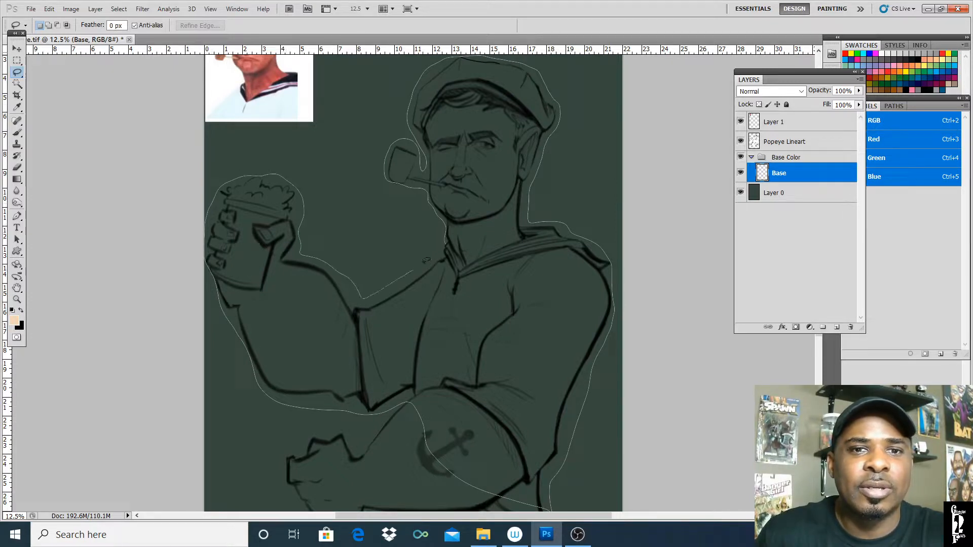
{"action": "left_click_drag", "start_coordinate": [437, 235], "coordinate": [437, 229]}
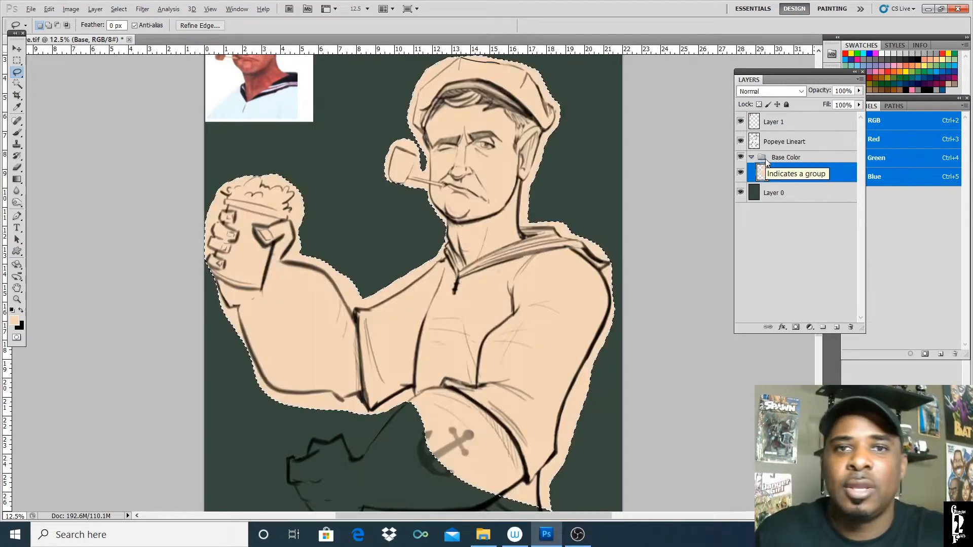
- Lasso around the lower forearm, fist and shirt tail, fill the selection with the same peach, and deselect
{"action": "left_click", "coordinate": [17, 288]}
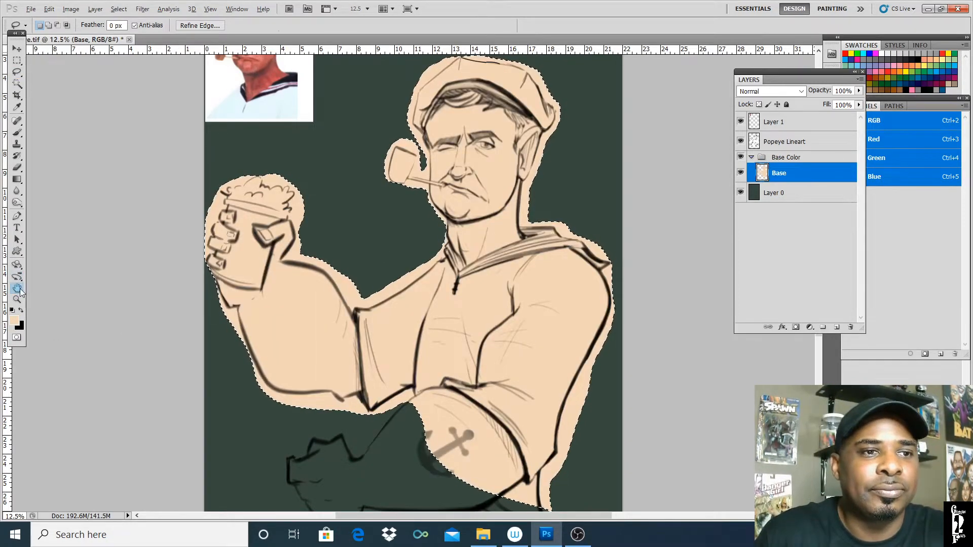
{"action": "mouse_move", "coordinate": [401, 321]}
{"action": "left_mouse_down"}
{"action": "mouse_move", "coordinate": [411, 318]}
{"action": "mouse_move", "coordinate": [430, 179]}
{"action": "left_mouse_up"}
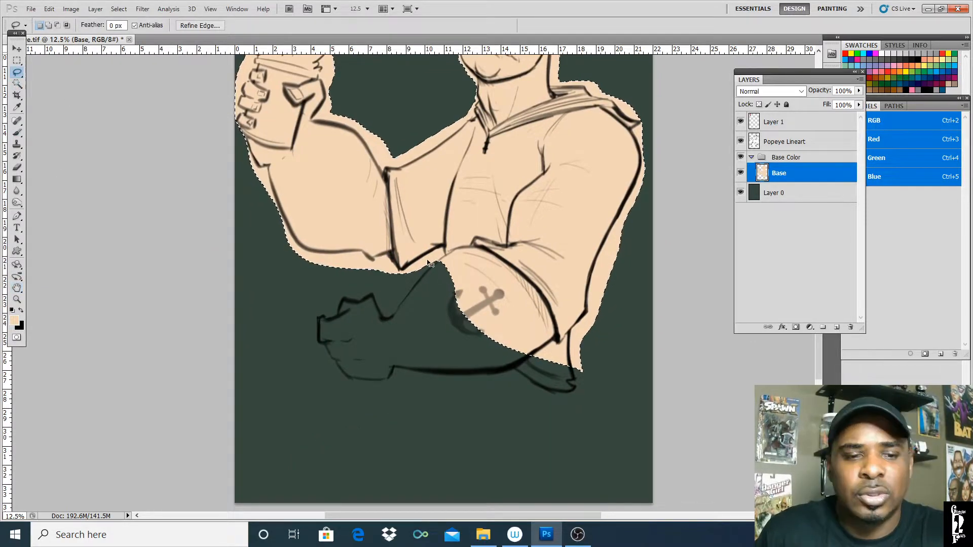
{"action": "key", "text": "ctrl+d"}
{"action": "left_click_drag", "start_coordinate": [433, 261], "coordinate": [413, 279]}
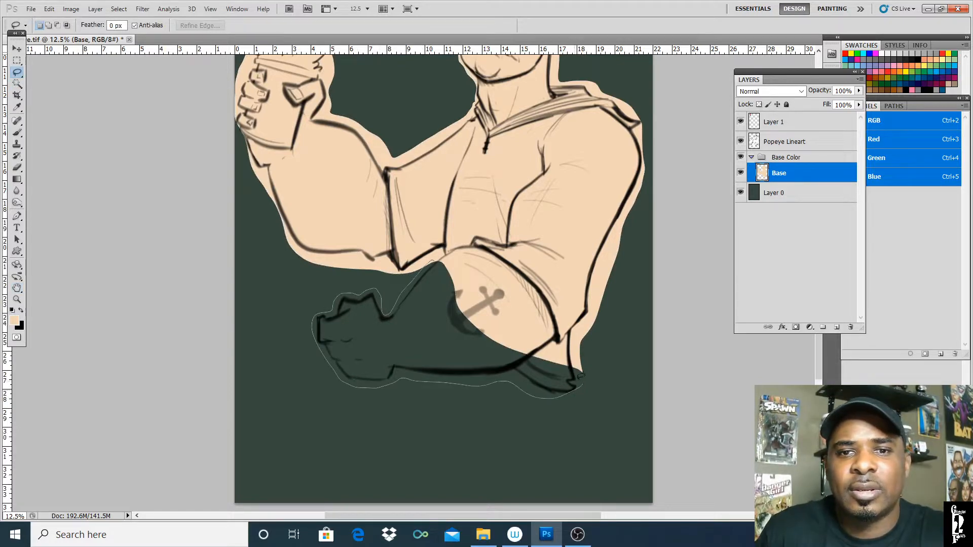
{"action": "left_click_drag", "start_coordinate": [582, 375], "coordinate": [583, 374]}
{"action": "key", "text": "alt+BackSpace"}
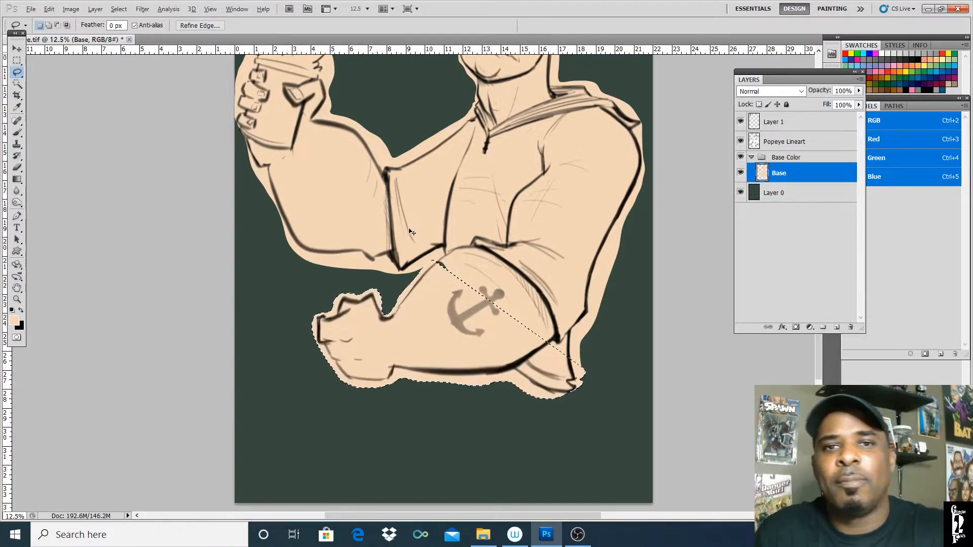
{"action": "key", "text": "v"}
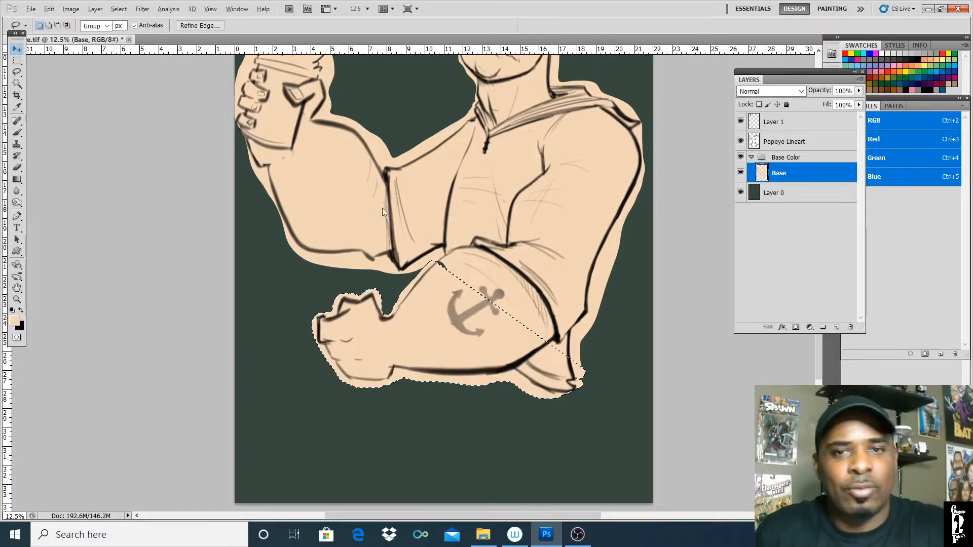
{"action": "key", "text": "ctrl+d"}
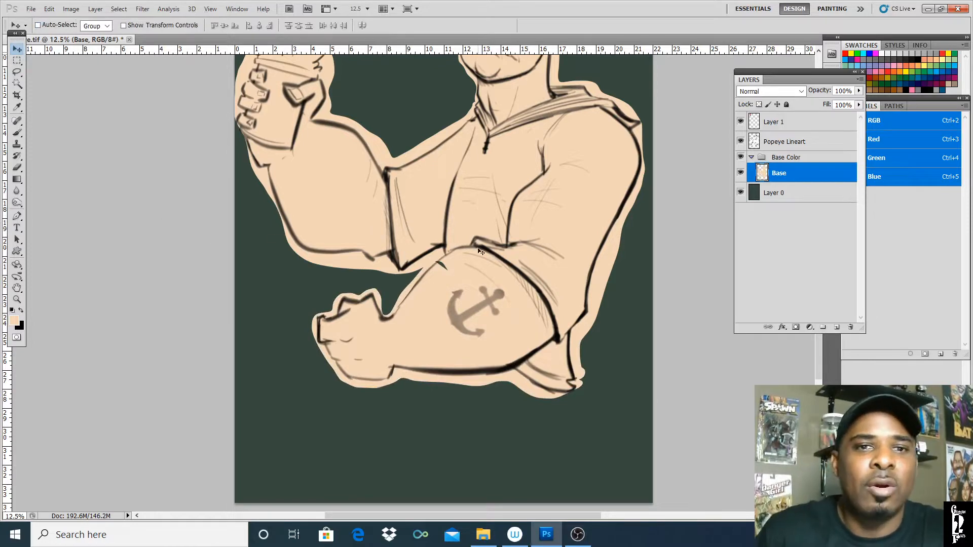
- Lasso the small unfilled gap where the forearm meets the shirt, fill it with peach, and deselect
{"action": "left_click", "coordinate": [18, 72]}
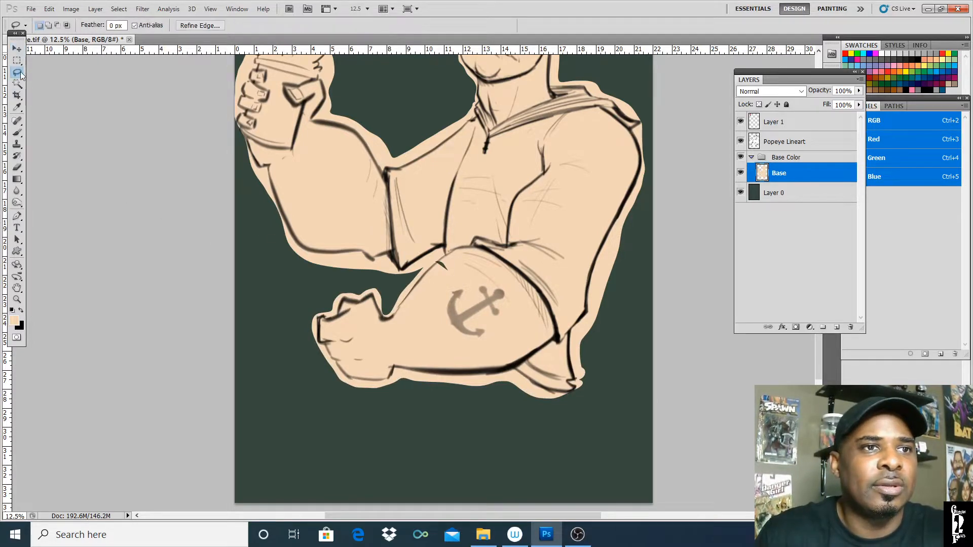
{"action": "mouse_move", "coordinate": [441, 253]}
{"action": "left_mouse_down"}
{"action": "mouse_move", "coordinate": [456, 249]}
{"action": "mouse_move", "coordinate": [447, 278]}
{"action": "mouse_move", "coordinate": [439, 254]}
{"action": "left_mouse_up"}
{"action": "key", "text": "alt+BackSpace"}
{"action": "key", "text": "ctrl+d"}
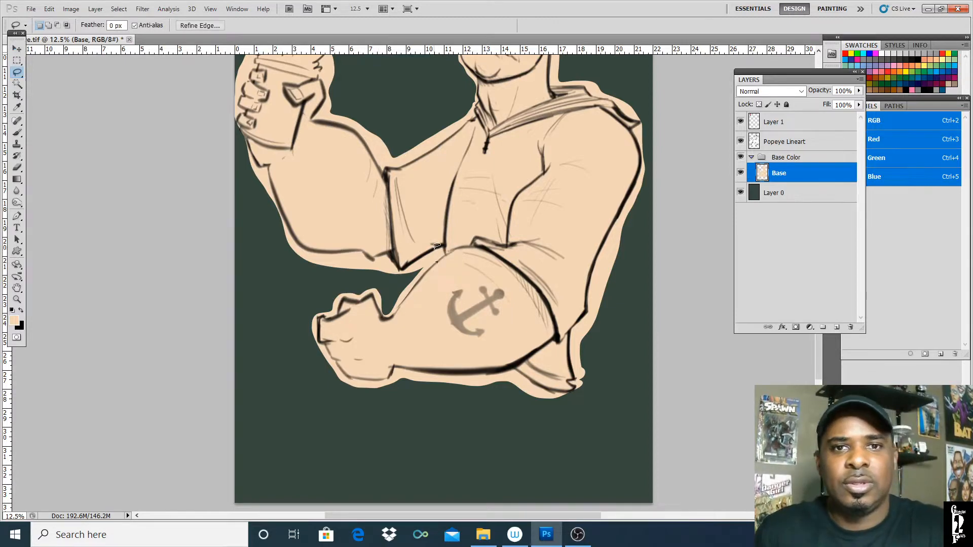
{"action": "key", "text": "ctrl+shift+d"}
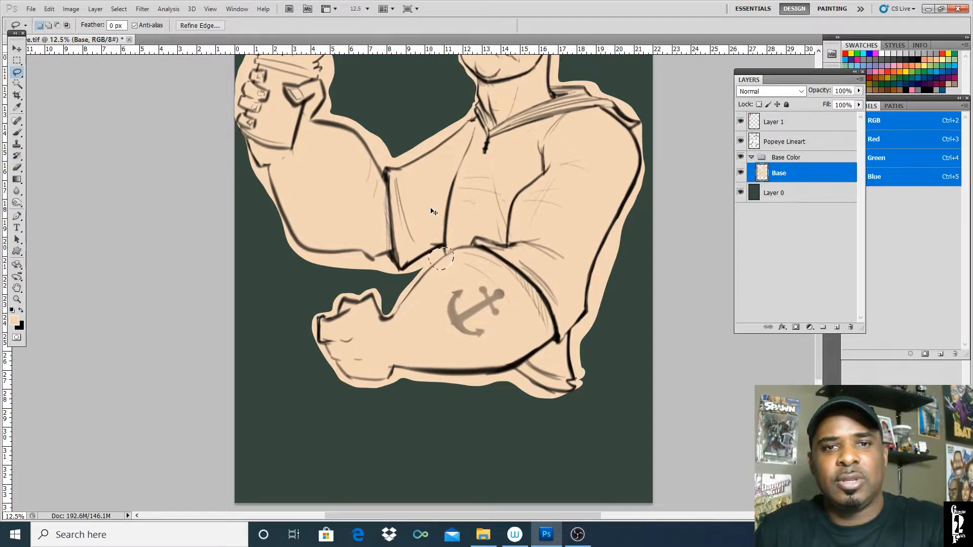
{"action": "key", "text": "ctrl+d"}
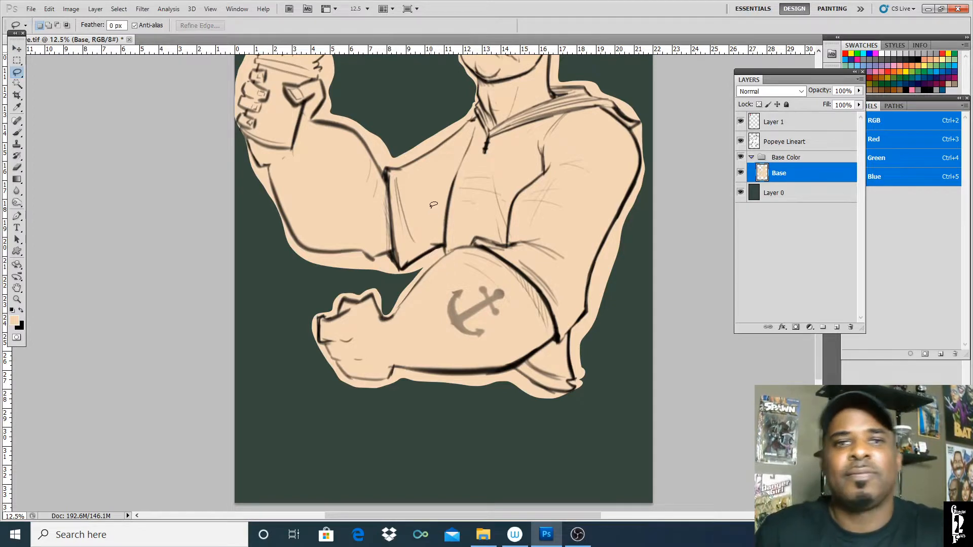
- Set up the Eraser with a hard round 89 px brush at 100% hardness and turn off pen-pressure size control
{"action": "left_click", "coordinate": [17, 168]}
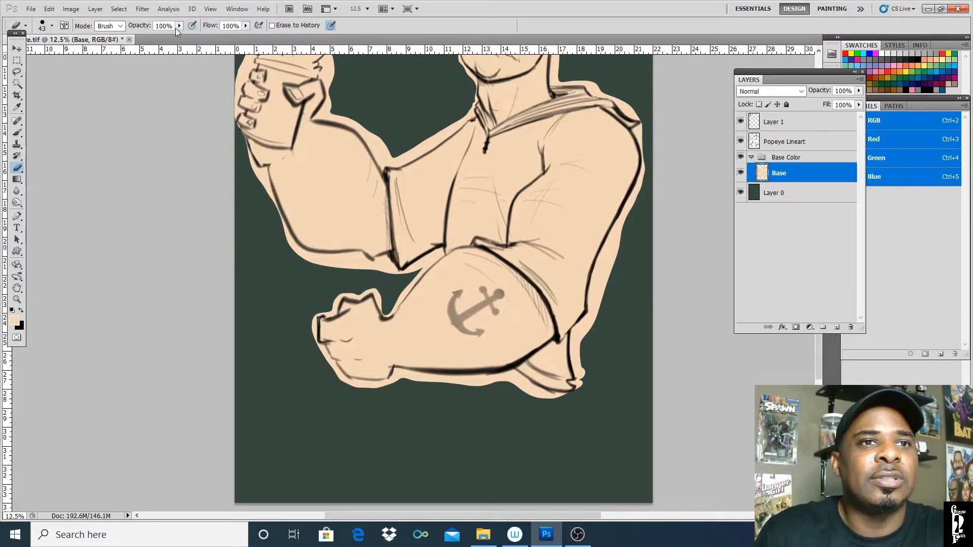
{"action": "left_click", "coordinate": [178, 26]}
{"action": "left_click", "coordinate": [51, 26]}
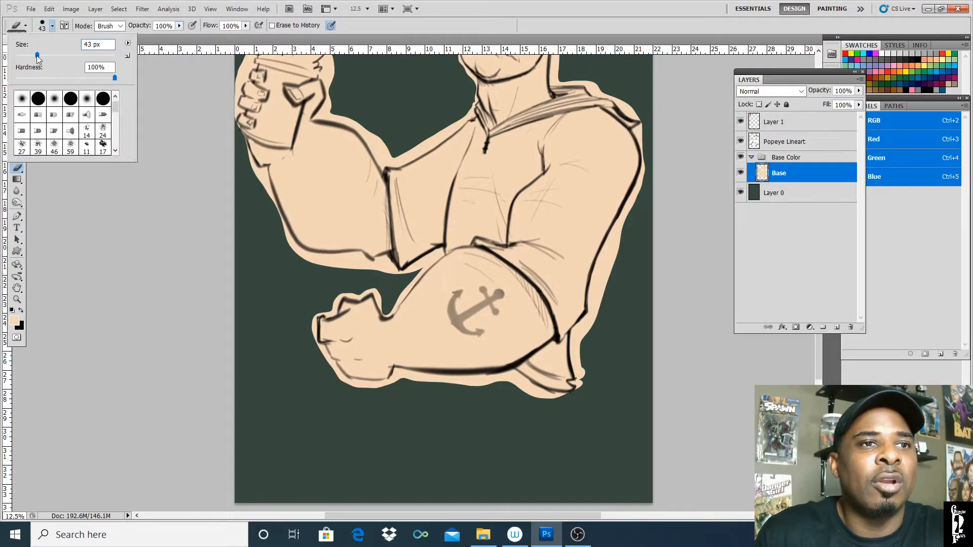
{"action": "left_click_drag", "start_coordinate": [40, 55], "coordinate": [49, 54]}
{"action": "left_click", "coordinate": [39, 99]}
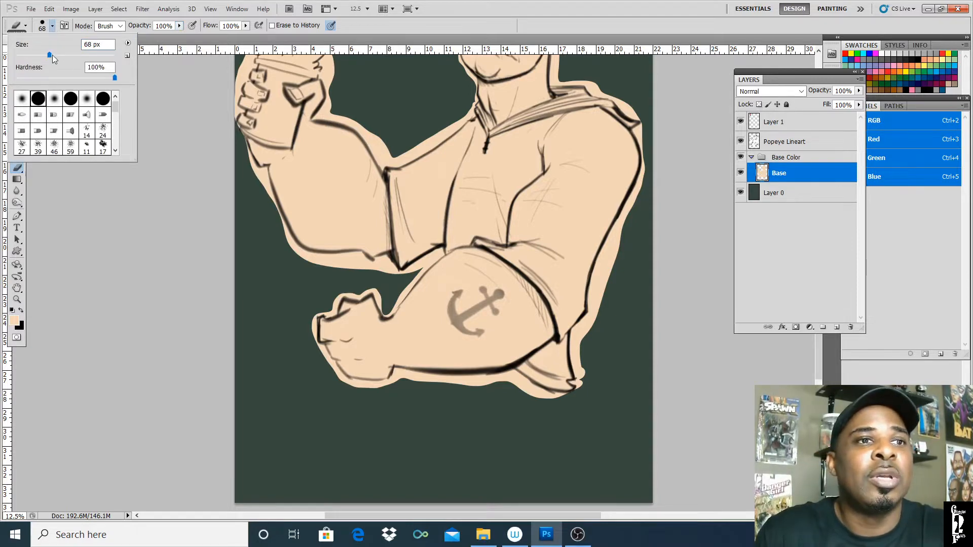
{"action": "left_click_drag", "start_coordinate": [52, 54], "coordinate": [59, 54]}
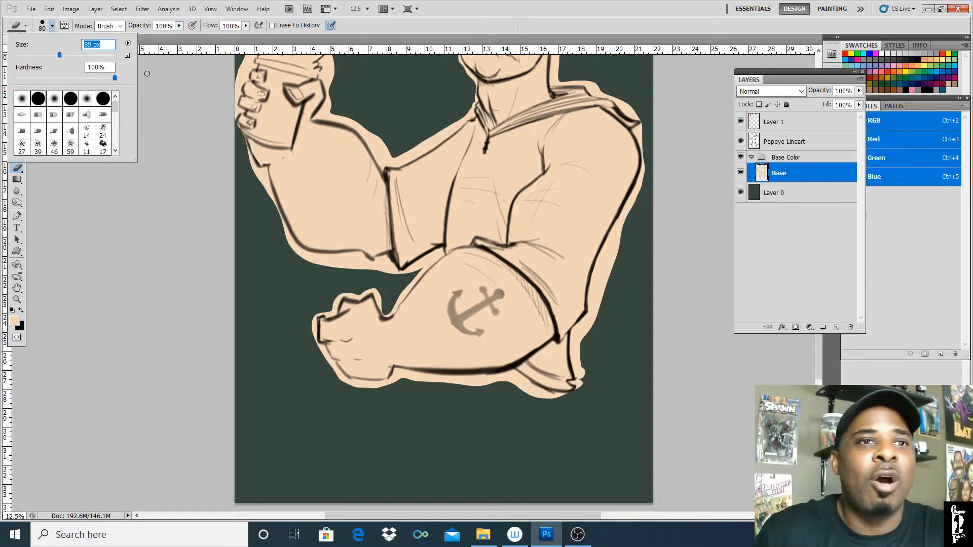
{"action": "left_click", "coordinate": [338, 32]}
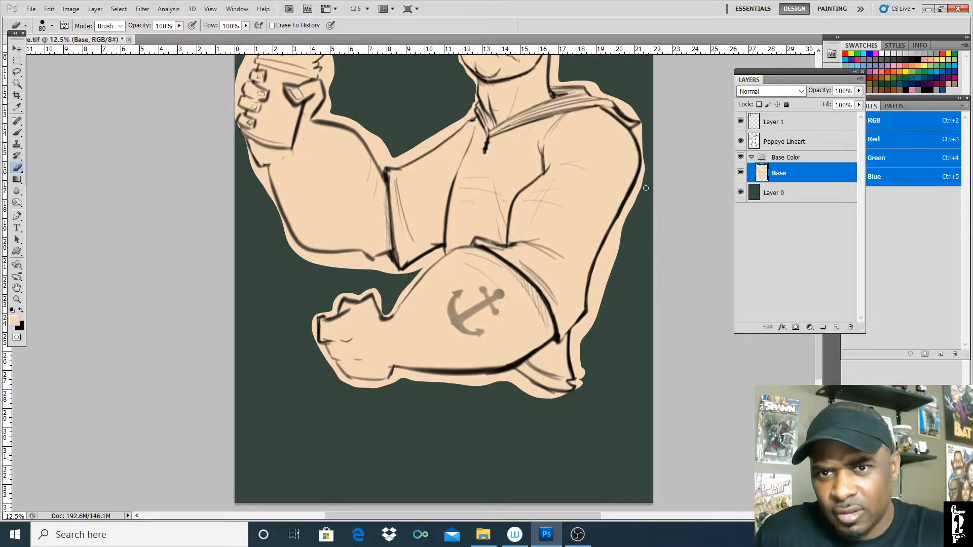
- Erase the excess peach outside the line art along the outer upper arm and down the back edge of the shirt
{"action": "mouse_move", "coordinate": [635, 205]}
{"action": "left_mouse_down"}
{"action": "mouse_move", "coordinate": [588, 296]}
{"action": "mouse_move", "coordinate": [590, 308]}
{"action": "mouse_move", "coordinate": [603, 270]}
{"action": "mouse_move", "coordinate": [597, 313]}
{"action": "mouse_move", "coordinate": [618, 238]}
{"action": "mouse_move", "coordinate": [607, 284]}
{"action": "left_mouse_up"}
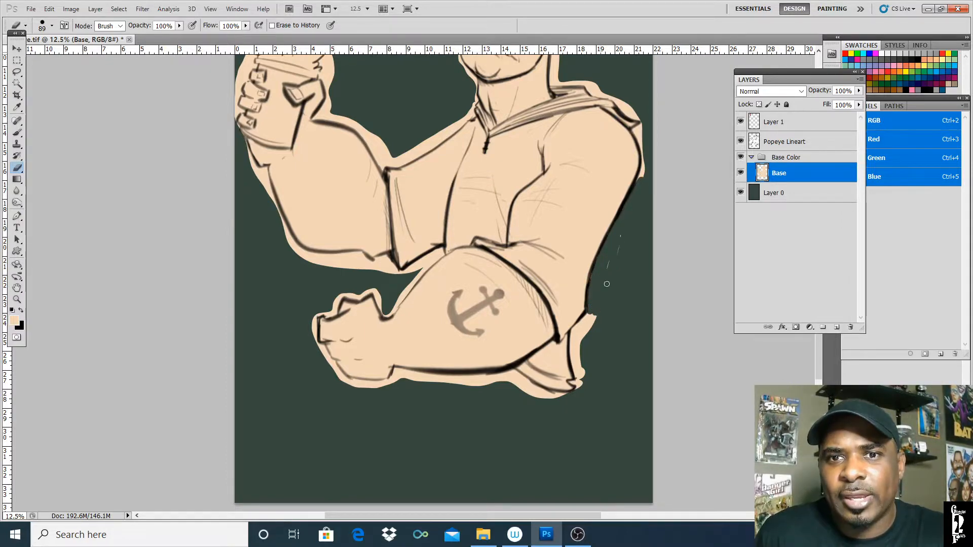
{"action": "mouse_move", "coordinate": [597, 326]}
{"action": "left_mouse_down"}
{"action": "mouse_move", "coordinate": [595, 306]}
{"action": "mouse_move", "coordinate": [579, 337]}
{"action": "mouse_move", "coordinate": [581, 320]}
{"action": "mouse_move", "coordinate": [580, 338]}
{"action": "left_mouse_up"}
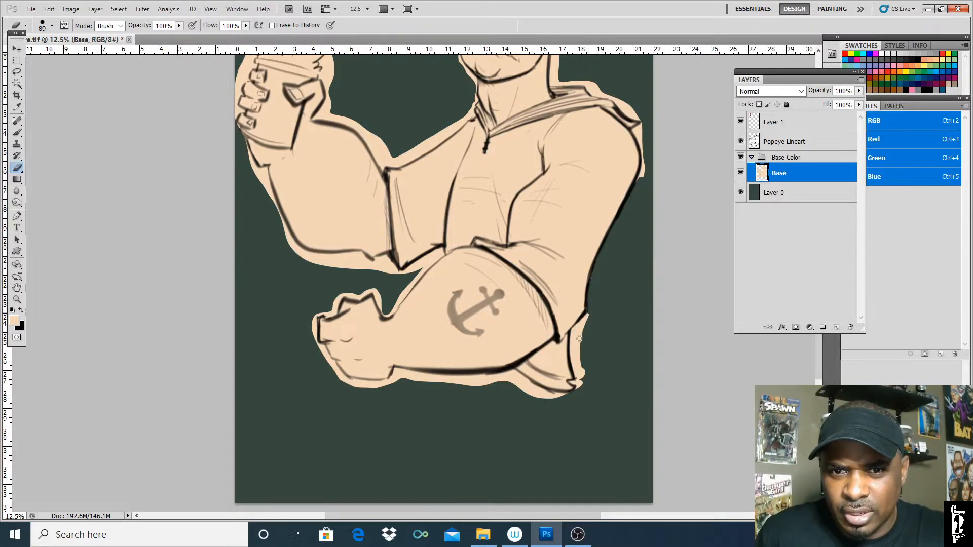
{"action": "left_click", "coordinate": [17, 299]}
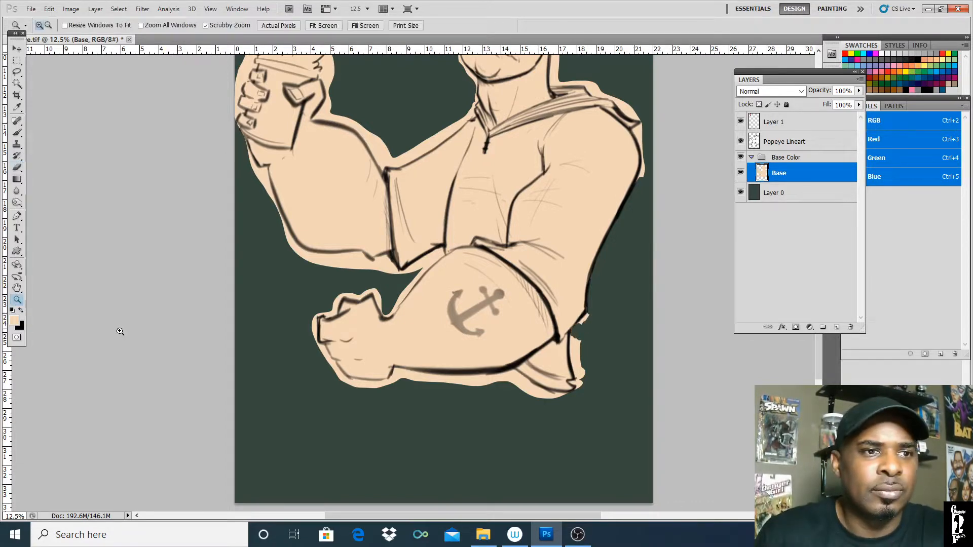
{"action": "left_click", "coordinate": [589, 434]}
{"action": "left_click", "coordinate": [605, 457]}
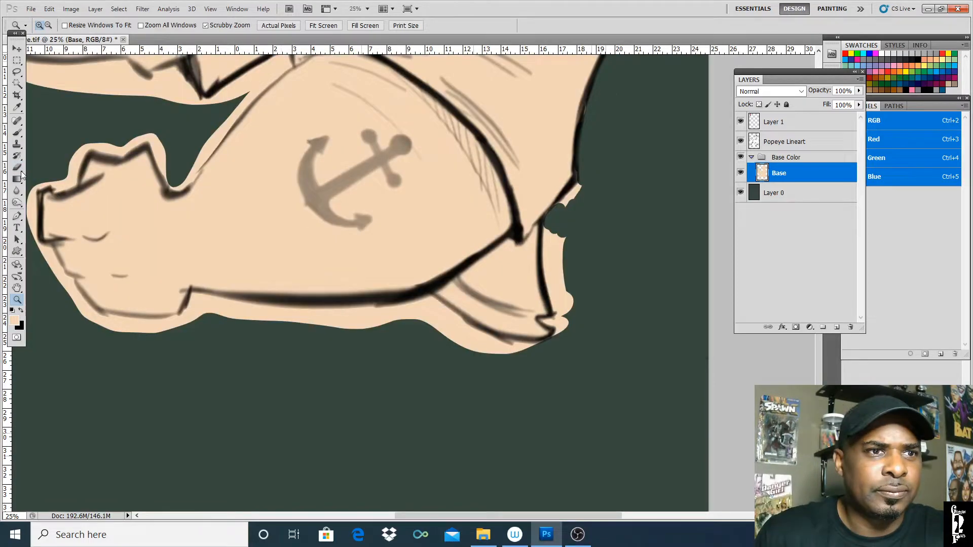
{"action": "left_click", "coordinate": [20, 170]}
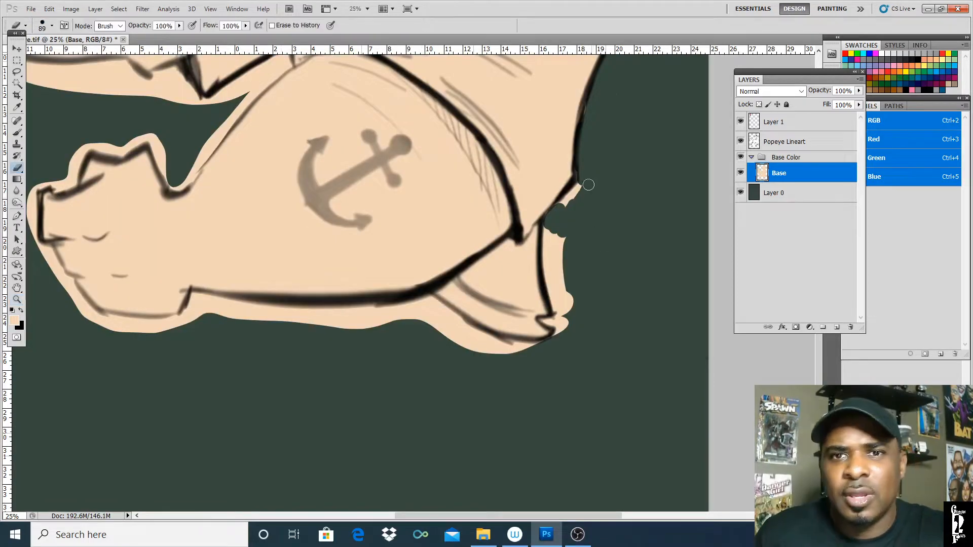
{"action": "mouse_move", "coordinate": [577, 190]}
{"action": "left_mouse_down"}
{"action": "mouse_move", "coordinate": [593, 171]}
{"action": "mouse_move", "coordinate": [596, 85]}
{"action": "mouse_move", "coordinate": [614, 82]}
{"action": "left_mouse_up"}
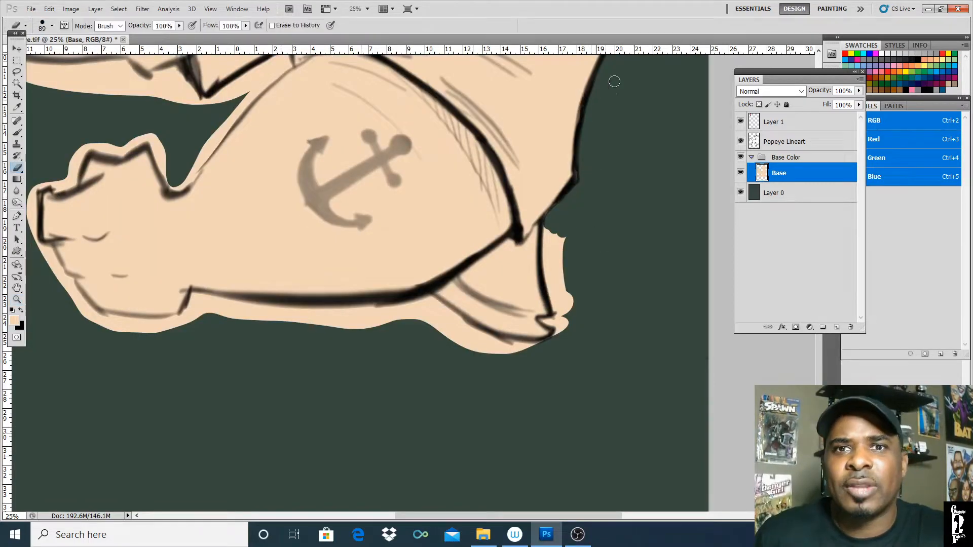
{"action": "mouse_move", "coordinate": [564, 259]}
{"action": "left_mouse_down"}
{"action": "mouse_move", "coordinate": [557, 268]}
{"action": "mouse_move", "coordinate": [546, 233]}
{"action": "mouse_move", "coordinate": [553, 294]}
{"action": "mouse_move", "coordinate": [575, 310]}
{"action": "left_mouse_up"}
{"action": "left_click", "coordinate": [570, 325]}
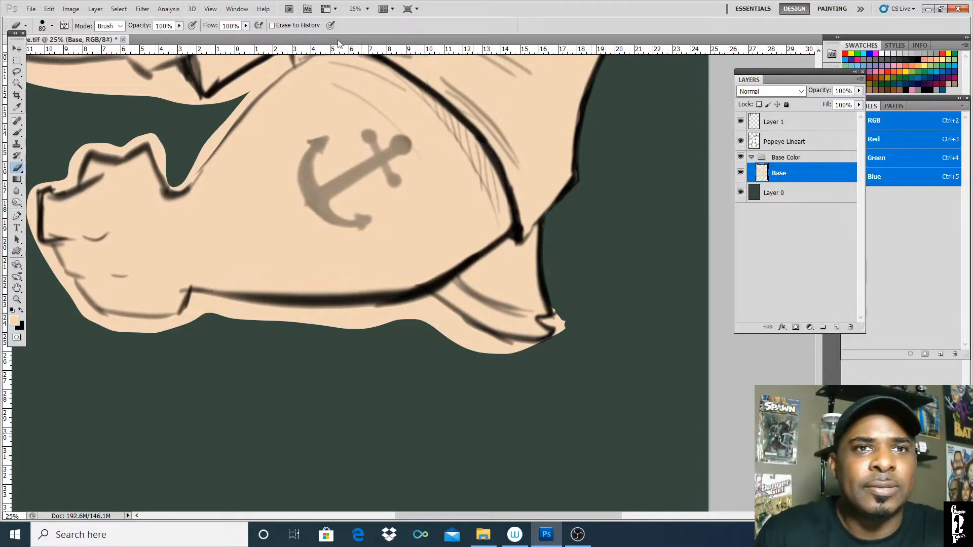
- Turn on pen-pressure size for the Eraser and trim the excess peach around the shirt tail and the forearm's underside
{"action": "left_click", "coordinate": [331, 25]}
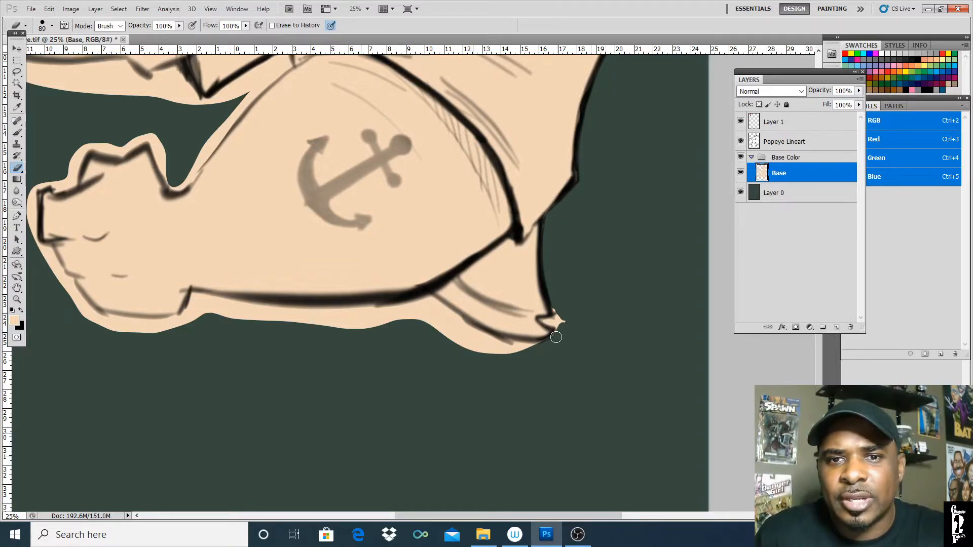
{"action": "mouse_move", "coordinate": [556, 337]}
{"action": "left_mouse_down"}
{"action": "mouse_move", "coordinate": [545, 320]}
{"action": "mouse_move", "coordinate": [560, 318]}
{"action": "left_mouse_up"}
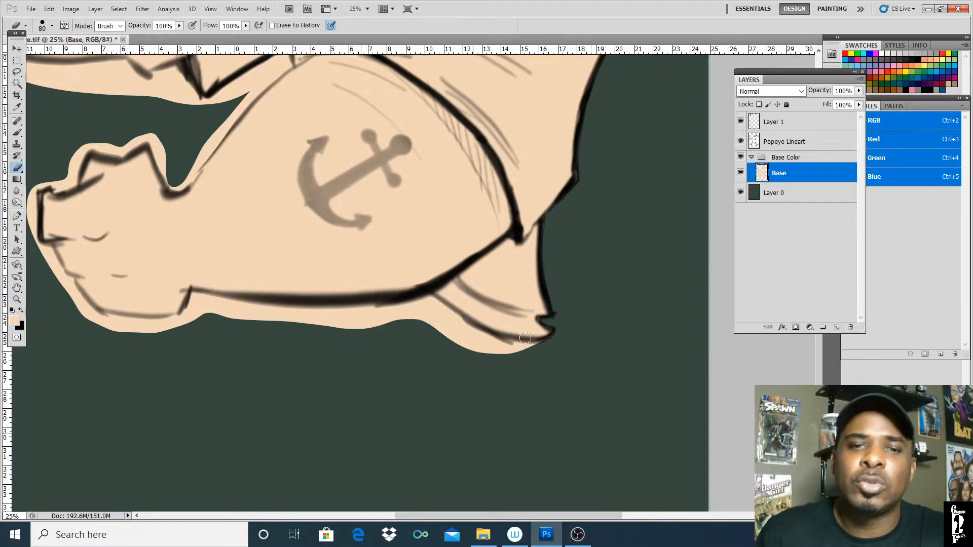
{"action": "mouse_move", "coordinate": [543, 337]}
{"action": "left_mouse_down"}
{"action": "mouse_move", "coordinate": [500, 347]}
{"action": "mouse_move", "coordinate": [522, 347]}
{"action": "mouse_move", "coordinate": [509, 352]}
{"action": "mouse_move", "coordinate": [487, 342]}
{"action": "mouse_move", "coordinate": [511, 342]}
{"action": "mouse_move", "coordinate": [475, 331]}
{"action": "mouse_move", "coordinate": [458, 335]}
{"action": "mouse_move", "coordinate": [464, 345]}
{"action": "mouse_move", "coordinate": [429, 316]}
{"action": "mouse_move", "coordinate": [428, 305]}
{"action": "mouse_move", "coordinate": [460, 324]}
{"action": "mouse_move", "coordinate": [433, 306]}
{"action": "mouse_move", "coordinate": [429, 322]}
{"action": "mouse_move", "coordinate": [417, 304]}
{"action": "mouse_move", "coordinate": [398, 319]}
{"action": "mouse_move", "coordinate": [410, 301]}
{"action": "mouse_move", "coordinate": [370, 313]}
{"action": "mouse_move", "coordinate": [385, 320]}
{"action": "mouse_move", "coordinate": [306, 320]}
{"action": "mouse_move", "coordinate": [380, 306]}
{"action": "mouse_move", "coordinate": [310, 325]}
{"action": "mouse_move", "coordinate": [351, 315]}
{"action": "mouse_move", "coordinate": [191, 320]}
{"action": "mouse_move", "coordinate": [192, 306]}
{"action": "mouse_move", "coordinate": [252, 303]}
{"action": "mouse_move", "coordinate": [307, 318]}
{"action": "left_mouse_up"}
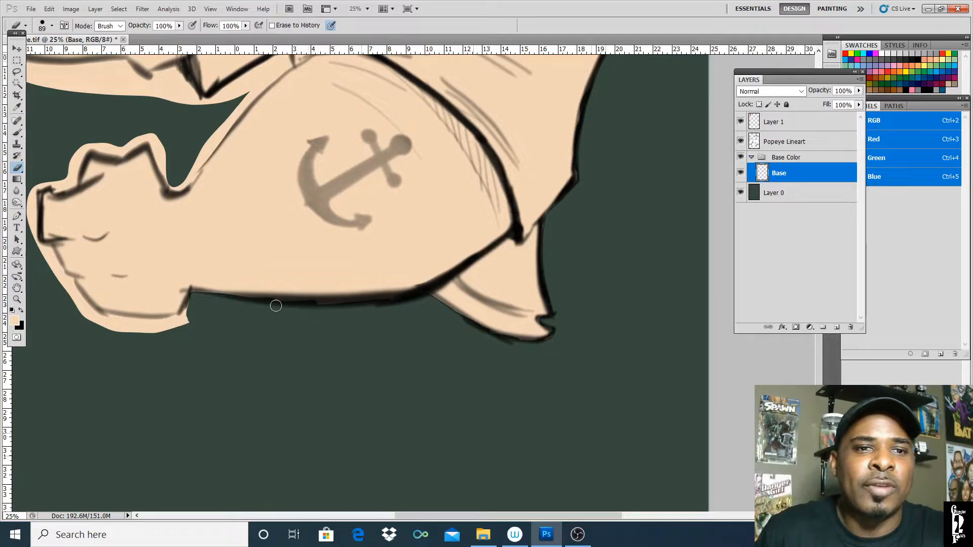
- Erase the excess peach outside the line art along the underside of the lower fist
{"action": "left_click", "coordinate": [19, 289]}
{"action": "left_click_drag", "start_coordinate": [137, 260], "coordinate": [428, 270]}
{"action": "left_click", "coordinate": [17, 133]}
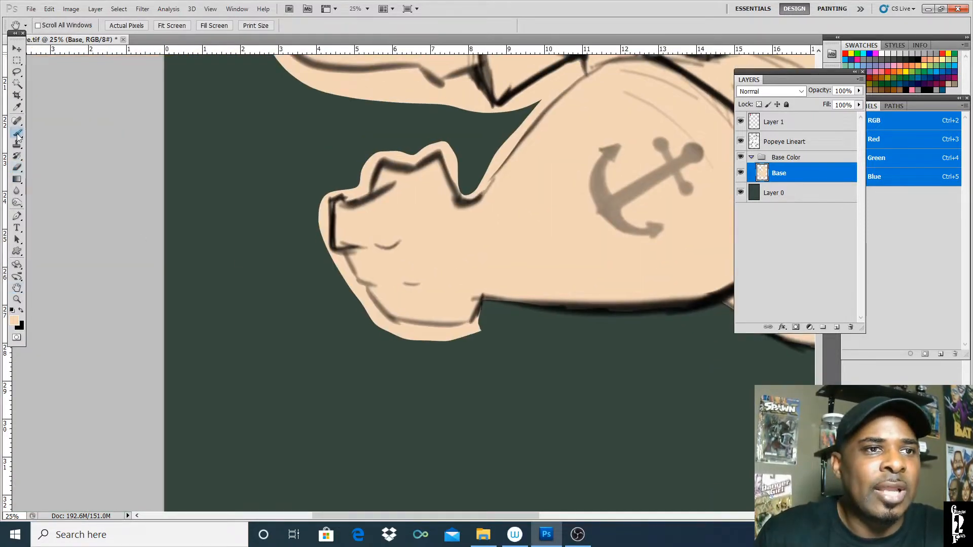
{"action": "left_click", "coordinate": [16, 167]}
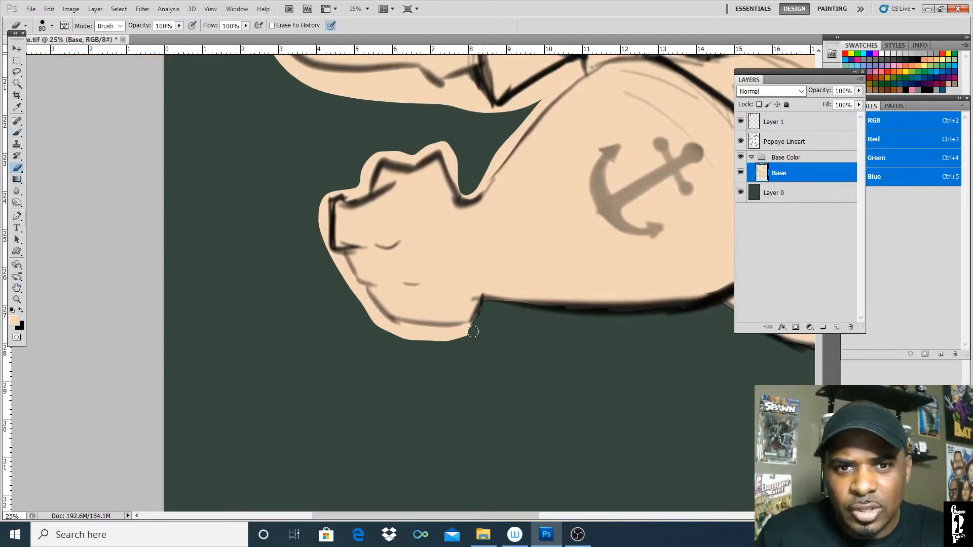
{"action": "mouse_move", "coordinate": [474, 330]}
{"action": "left_mouse_down"}
{"action": "mouse_move", "coordinate": [389, 340]}
{"action": "mouse_move", "coordinate": [402, 335]}
{"action": "mouse_move", "coordinate": [389, 328]}
{"action": "mouse_move", "coordinate": [477, 335]}
{"action": "mouse_move", "coordinate": [431, 337]}
{"action": "mouse_move", "coordinate": [490, 328]}
{"action": "mouse_move", "coordinate": [417, 327]}
{"action": "mouse_move", "coordinate": [484, 321]}
{"action": "left_mouse_up"}
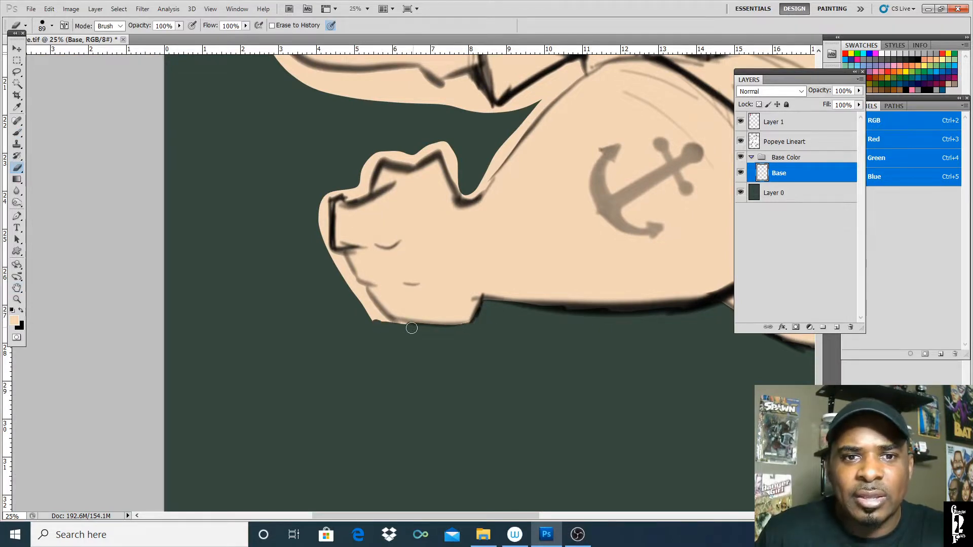
- Erase the excess peach around the lower fist and its knuckles, up the forearm's top edge, and around the raised arm's elbow
{"action": "mouse_move", "coordinate": [412, 329]}
{"action": "left_mouse_down"}
{"action": "mouse_move", "coordinate": [382, 322]}
{"action": "mouse_move", "coordinate": [374, 298]}
{"action": "mouse_move", "coordinate": [385, 326]}
{"action": "mouse_move", "coordinate": [361, 304]}
{"action": "mouse_move", "coordinate": [392, 325]}
{"action": "left_mouse_up"}
{"action": "mouse_move", "coordinate": [347, 286]}
{"action": "left_mouse_down"}
{"action": "mouse_move", "coordinate": [319, 232]}
{"action": "mouse_move", "coordinate": [337, 189]}
{"action": "mouse_move", "coordinate": [350, 199]}
{"action": "mouse_move", "coordinate": [363, 193]}
{"action": "mouse_move", "coordinate": [373, 161]}
{"action": "mouse_move", "coordinate": [408, 161]}
{"action": "mouse_move", "coordinate": [408, 149]}
{"action": "mouse_move", "coordinate": [408, 163]}
{"action": "mouse_move", "coordinate": [453, 144]}
{"action": "mouse_move", "coordinate": [446, 158]}
{"action": "mouse_move", "coordinate": [462, 191]}
{"action": "mouse_move", "coordinate": [457, 180]}
{"action": "mouse_move", "coordinate": [490, 174]}
{"action": "mouse_move", "coordinate": [486, 182]}
{"action": "mouse_move", "coordinate": [542, 96]}
{"action": "mouse_move", "coordinate": [508, 154]}
{"action": "mouse_move", "coordinate": [583, 69]}
{"action": "mouse_move", "coordinate": [502, 114]}
{"action": "mouse_move", "coordinate": [561, 69]}
{"action": "left_mouse_up"}
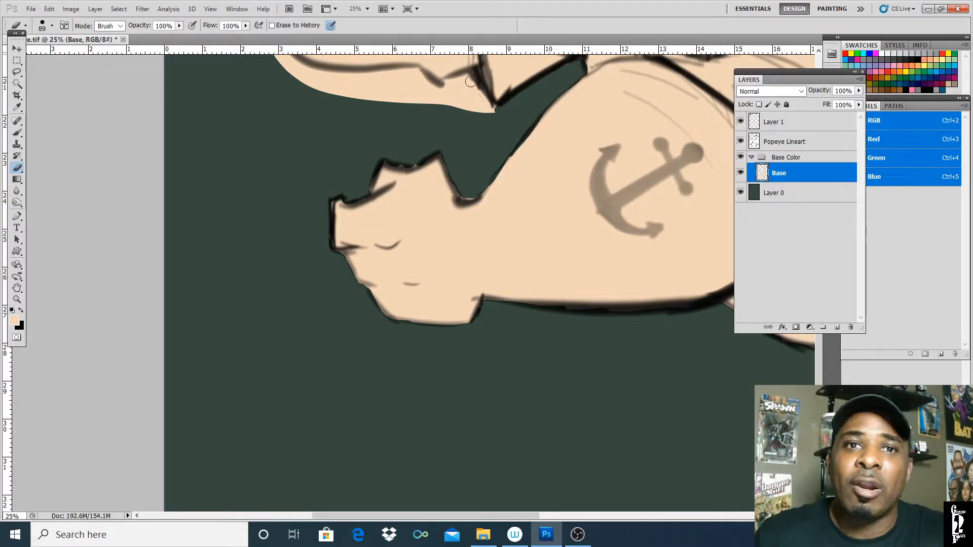
{"action": "mouse_move", "coordinate": [468, 79]}
{"action": "left_mouse_down"}
{"action": "mouse_move", "coordinate": [466, 109]}
{"action": "mouse_move", "coordinate": [458, 78]}
{"action": "mouse_move", "coordinate": [469, 76]}
{"action": "mouse_move", "coordinate": [423, 79]}
{"action": "mouse_move", "coordinate": [454, 85]}
{"action": "mouse_move", "coordinate": [424, 101]}
{"action": "left_mouse_up"}
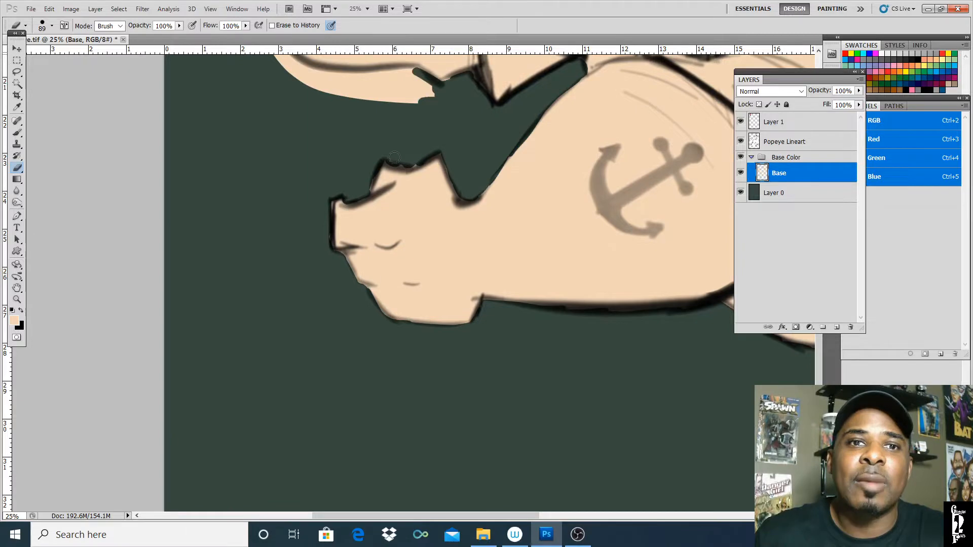
{"action": "left_click_drag", "start_coordinate": [394, 158], "coordinate": [377, 189]}
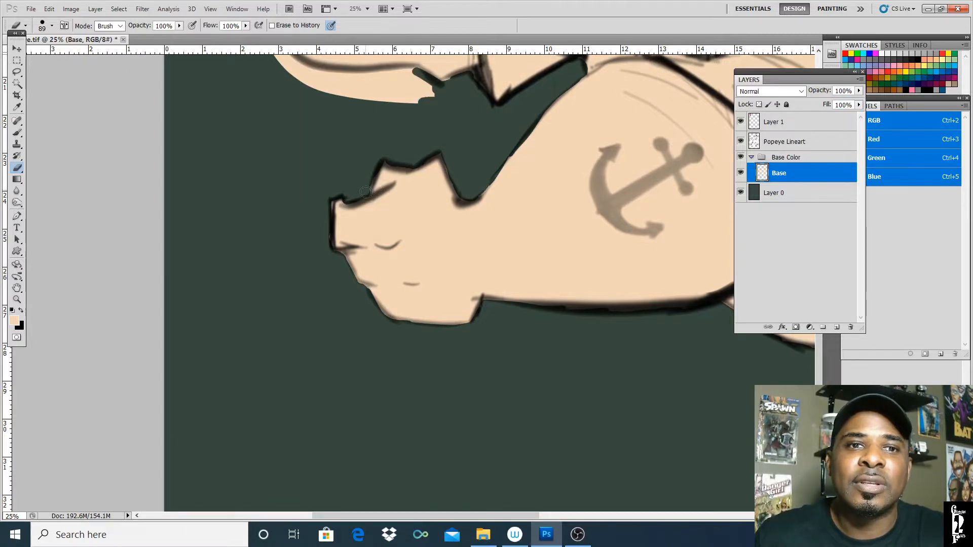
- Erase the excess peach outside the line art along the underside of the raised forearm, from the elbow to the wrist
{"action": "key", "text": "h"}
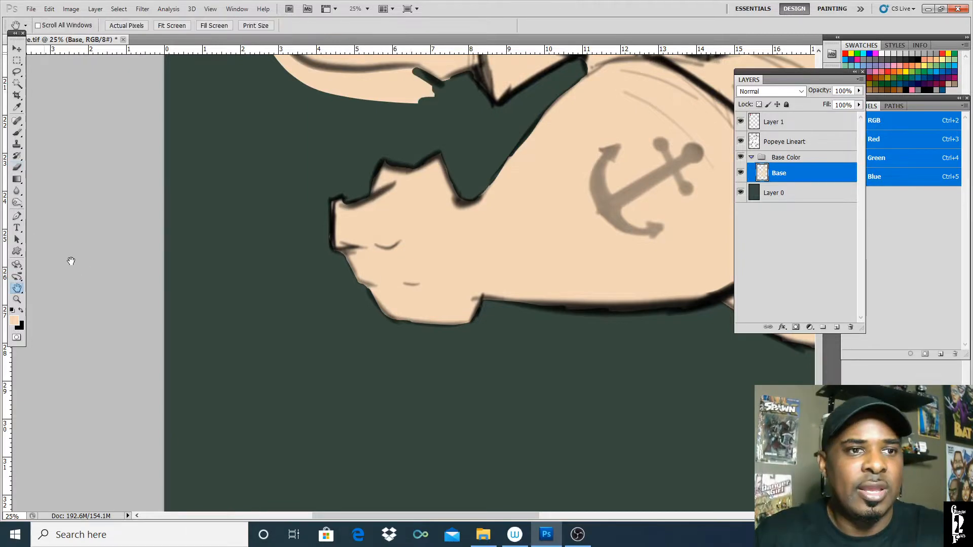
{"action": "left_click_drag", "start_coordinate": [413, 354], "coordinate": [441, 369]}
{"action": "left_click_drag", "start_coordinate": [378, 179], "coordinate": [436, 369]}
{"action": "left_click_drag", "start_coordinate": [441, 287], "coordinate": [390, 326]}
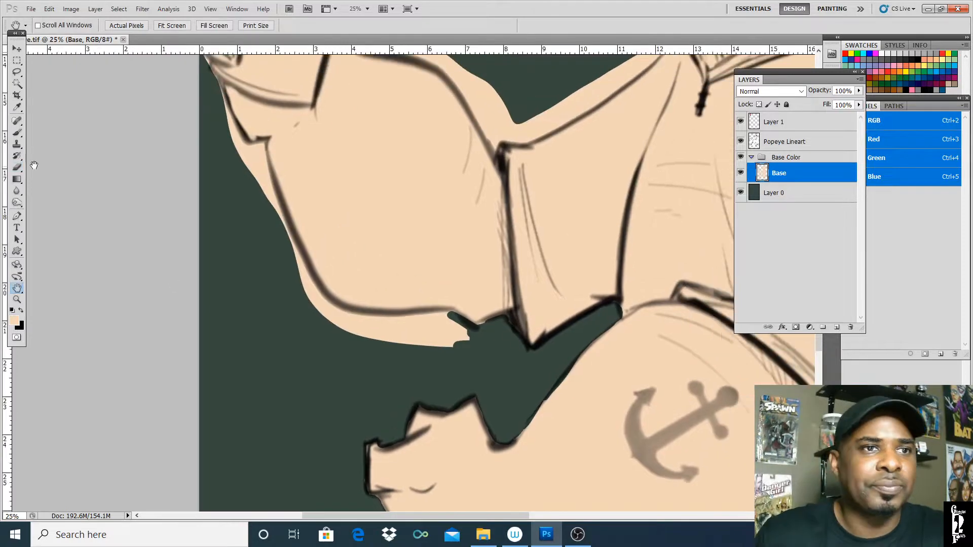
{"action": "left_click", "coordinate": [23, 165]}
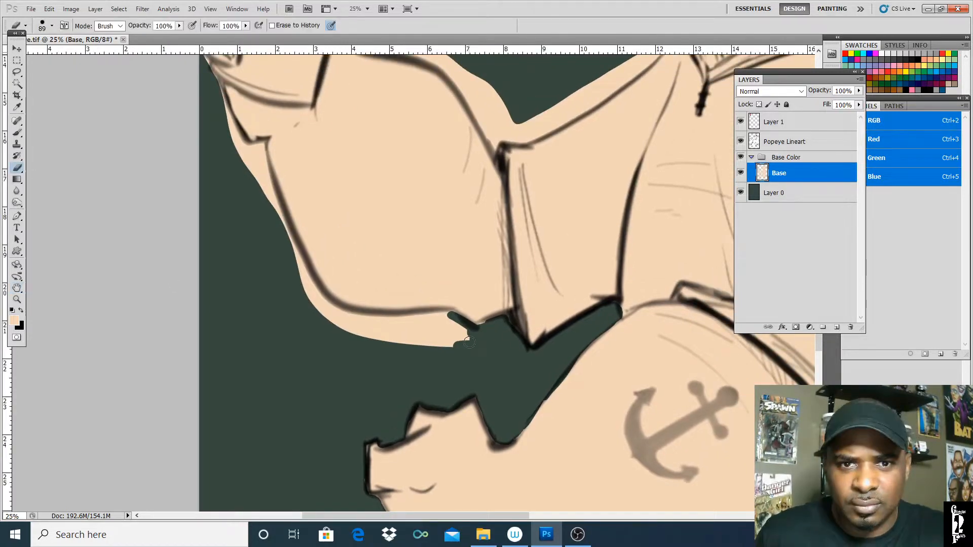
{"action": "mouse_move", "coordinate": [469, 342]}
{"action": "left_mouse_down"}
{"action": "mouse_move", "coordinate": [409, 345]}
{"action": "mouse_move", "coordinate": [450, 323]}
{"action": "mouse_move", "coordinate": [443, 316]}
{"action": "mouse_move", "coordinate": [426, 321]}
{"action": "mouse_move", "coordinate": [432, 327]}
{"action": "mouse_move", "coordinate": [367, 335]}
{"action": "mouse_move", "coordinate": [453, 312]}
{"action": "left_mouse_up"}
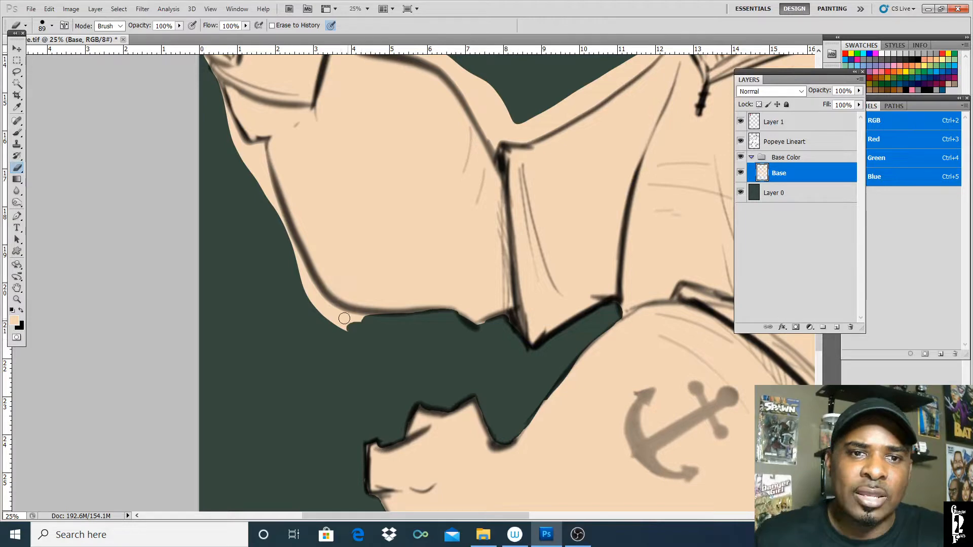
{"action": "mouse_move", "coordinate": [368, 319]}
{"action": "left_mouse_down"}
{"action": "mouse_move", "coordinate": [339, 324]}
{"action": "mouse_move", "coordinate": [327, 308]}
{"action": "mouse_move", "coordinate": [343, 326]}
{"action": "mouse_move", "coordinate": [303, 282]}
{"action": "mouse_move", "coordinate": [324, 300]}
{"action": "mouse_move", "coordinate": [278, 213]}
{"action": "mouse_move", "coordinate": [262, 146]}
{"action": "mouse_move", "coordinate": [298, 252]}
{"action": "left_mouse_up"}
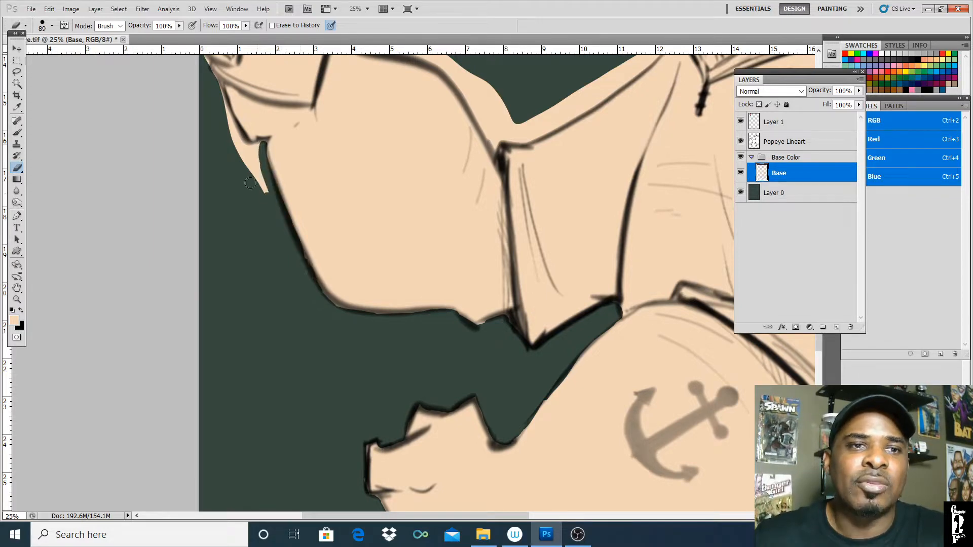
{"action": "mouse_move", "coordinate": [250, 184]}
{"action": "left_mouse_down"}
{"action": "mouse_move", "coordinate": [247, 150]}
{"action": "mouse_move", "coordinate": [215, 89]}
{"action": "mouse_move", "coordinate": [250, 167]}
{"action": "mouse_move", "coordinate": [262, 143]}
{"action": "left_mouse_up"}
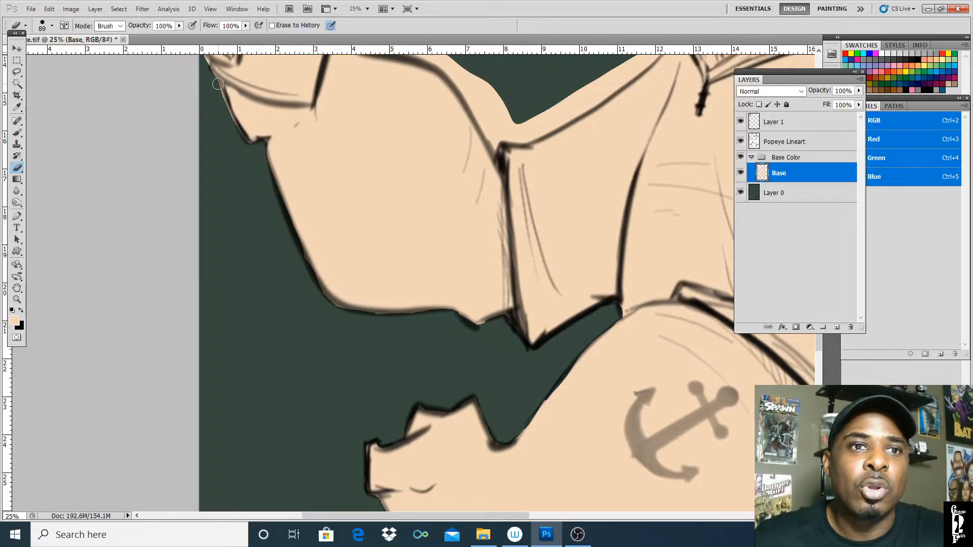
{"action": "mouse_move", "coordinate": [214, 88]}
{"action": "left_mouse_down"}
{"action": "mouse_move", "coordinate": [247, 156]}
{"action": "mouse_move", "coordinate": [215, 89]}
{"action": "mouse_move", "coordinate": [277, 306]}
{"action": "left_mouse_up"}
{"action": "key", "text": "h"}
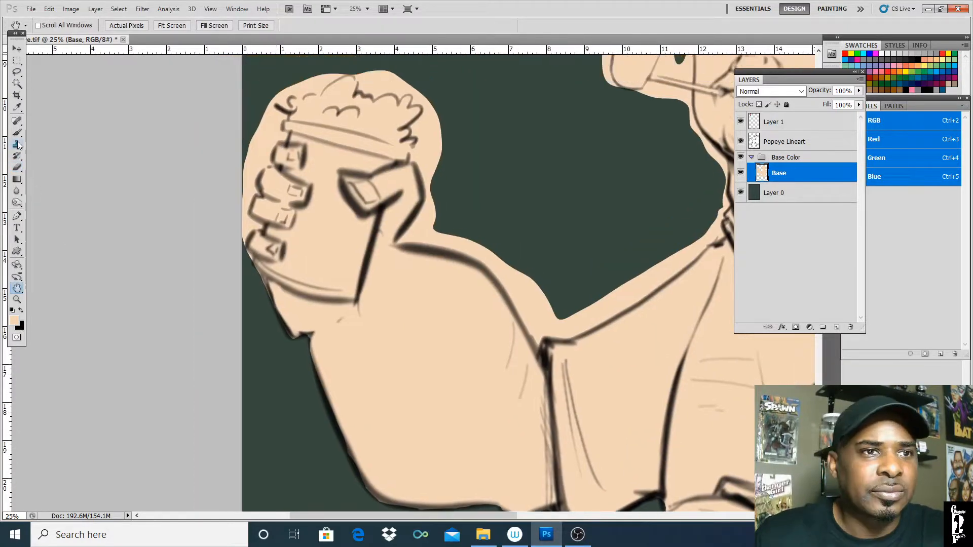
{"action": "left_click", "coordinate": [17, 132]}
{"action": "left_click", "coordinate": [50, 26]}
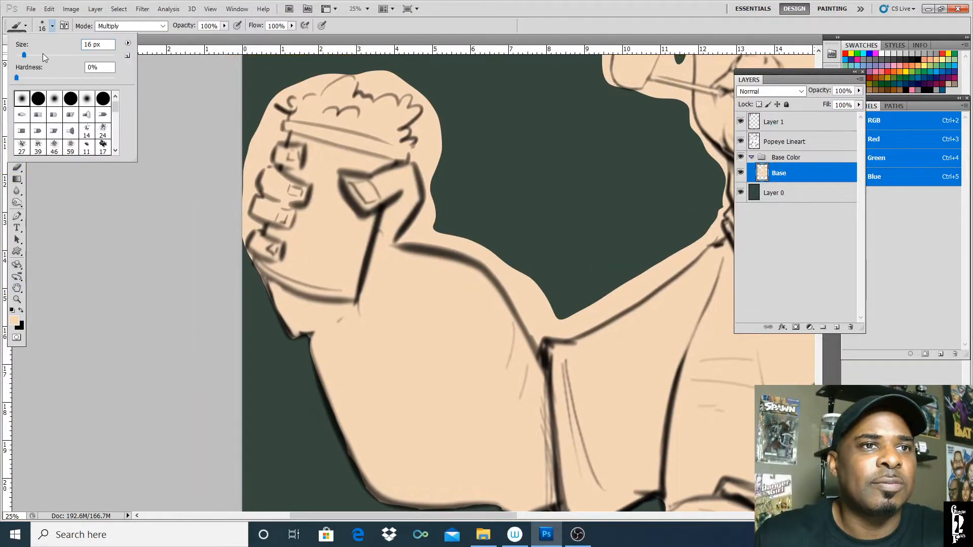
{"action": "left_click_drag", "start_coordinate": [24, 55], "coordinate": [22, 54]}
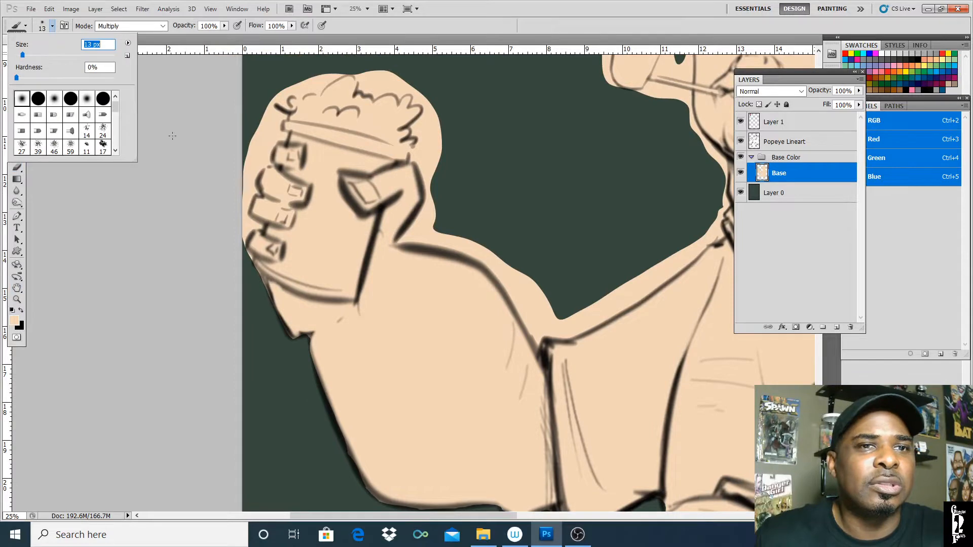
{"action": "left_click", "coordinate": [250, 266]}
- Reduce the Eraser size to 66 px and trim the excess peach around the fingers of the raised fist
{"action": "left_click", "coordinate": [17, 167]}
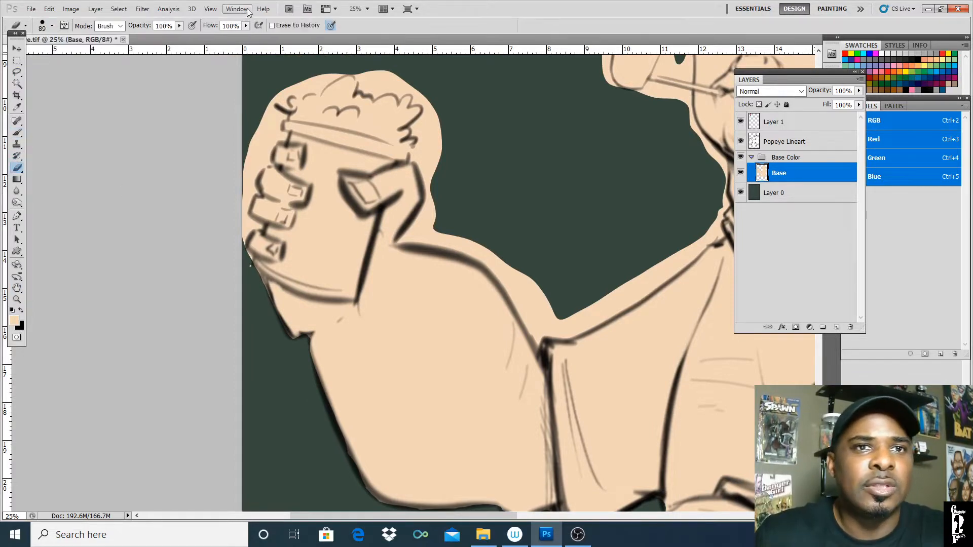
{"action": "left_click", "coordinate": [52, 26]}
{"action": "left_click_drag", "start_coordinate": [60, 55], "coordinate": [54, 56]}
{"action": "left_click", "coordinate": [251, 259]}
{"action": "mouse_move", "coordinate": [252, 259]}
{"action": "left_mouse_down"}
{"action": "mouse_move", "coordinate": [261, 226]}
{"action": "mouse_move", "coordinate": [243, 222]}
{"action": "mouse_move", "coordinate": [259, 223]}
{"action": "mouse_move", "coordinate": [244, 209]}
{"action": "mouse_move", "coordinate": [268, 153]}
{"action": "left_mouse_up"}
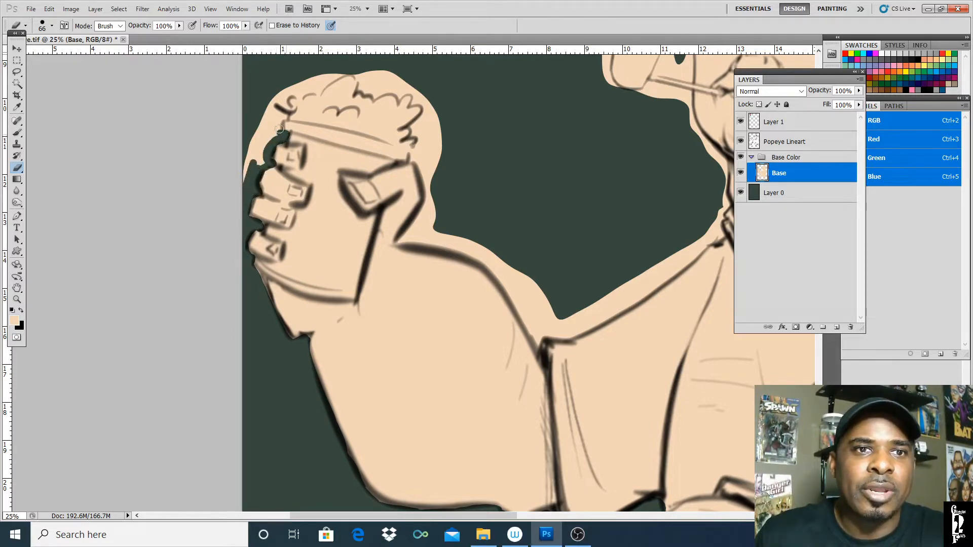
- Erase the excess peach around the spinach on top of the can and down the thumb side to the wrist
{"action": "mouse_move", "coordinate": [285, 117]}
{"action": "left_mouse_down"}
{"action": "mouse_move", "coordinate": [259, 152]}
{"action": "mouse_move", "coordinate": [252, 130]}
{"action": "mouse_move", "coordinate": [262, 144]}
{"action": "mouse_move", "coordinate": [267, 104]}
{"action": "mouse_move", "coordinate": [280, 109]}
{"action": "mouse_move", "coordinate": [287, 91]}
{"action": "mouse_move", "coordinate": [346, 70]}
{"action": "mouse_move", "coordinate": [291, 92]}
{"action": "mouse_move", "coordinate": [317, 76]}
{"action": "mouse_move", "coordinate": [364, 80]}
{"action": "left_mouse_up"}
{"action": "mouse_move", "coordinate": [372, 85]}
{"action": "left_mouse_down"}
{"action": "mouse_move", "coordinate": [399, 97]}
{"action": "mouse_move", "coordinate": [385, 83]}
{"action": "mouse_move", "coordinate": [392, 72]}
{"action": "mouse_move", "coordinate": [423, 89]}
{"action": "mouse_move", "coordinate": [401, 91]}
{"action": "mouse_move", "coordinate": [412, 91]}
{"action": "mouse_move", "coordinate": [413, 104]}
{"action": "mouse_move", "coordinate": [398, 80]}
{"action": "mouse_move", "coordinate": [412, 81]}
{"action": "mouse_move", "coordinate": [400, 86]}
{"action": "mouse_move", "coordinate": [417, 89]}
{"action": "mouse_move", "coordinate": [424, 104]}
{"action": "mouse_move", "coordinate": [400, 90]}
{"action": "mouse_move", "coordinate": [419, 91]}
{"action": "mouse_move", "coordinate": [434, 136]}
{"action": "mouse_move", "coordinate": [437, 124]}
{"action": "mouse_move", "coordinate": [425, 151]}
{"action": "mouse_move", "coordinate": [412, 129]}
{"action": "mouse_move", "coordinate": [429, 171]}
{"action": "mouse_move", "coordinate": [423, 147]}
{"action": "left_mouse_up"}
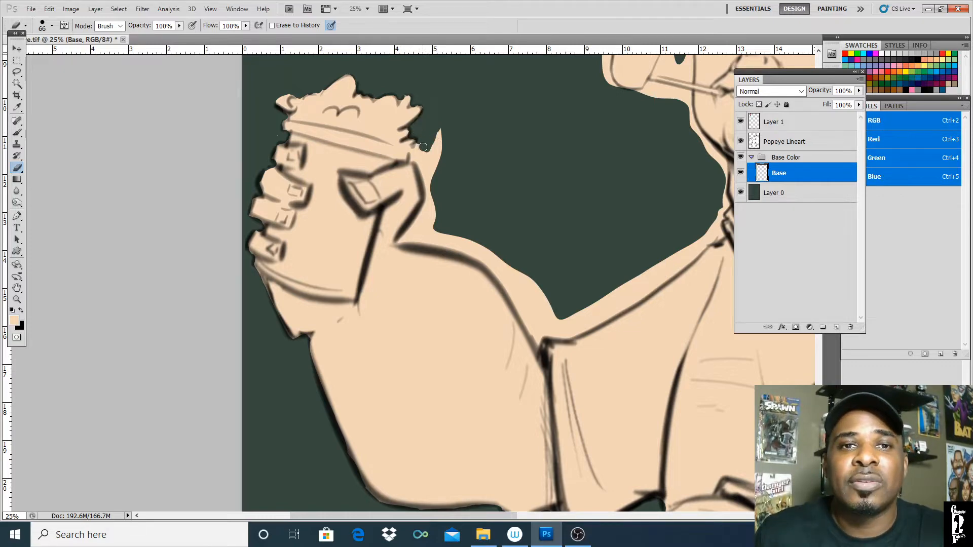
{"action": "mouse_move", "coordinate": [423, 147]}
{"action": "left_mouse_down"}
{"action": "mouse_move", "coordinate": [431, 192]}
{"action": "mouse_move", "coordinate": [409, 236]}
{"action": "mouse_move", "coordinate": [426, 208]}
{"action": "left_mouse_up"}
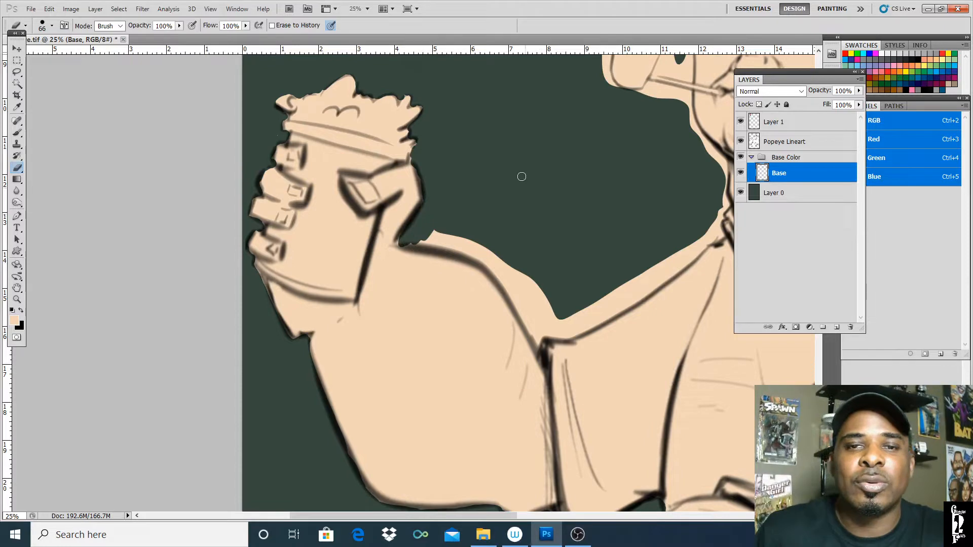
- Erase the excess peach along the upper edge of the raised forearm and up the shoulder line toward the collar
{"action": "left_click", "coordinate": [435, 235]}
{"action": "mouse_move", "coordinate": [405, 245]}
{"action": "left_mouse_down"}
{"action": "mouse_move", "coordinate": [472, 252]}
{"action": "mouse_move", "coordinate": [464, 246]}
{"action": "mouse_move", "coordinate": [523, 292]}
{"action": "mouse_move", "coordinate": [474, 259]}
{"action": "mouse_move", "coordinate": [522, 306]}
{"action": "mouse_move", "coordinate": [535, 334]}
{"action": "mouse_move", "coordinate": [522, 311]}
{"action": "left_mouse_up"}
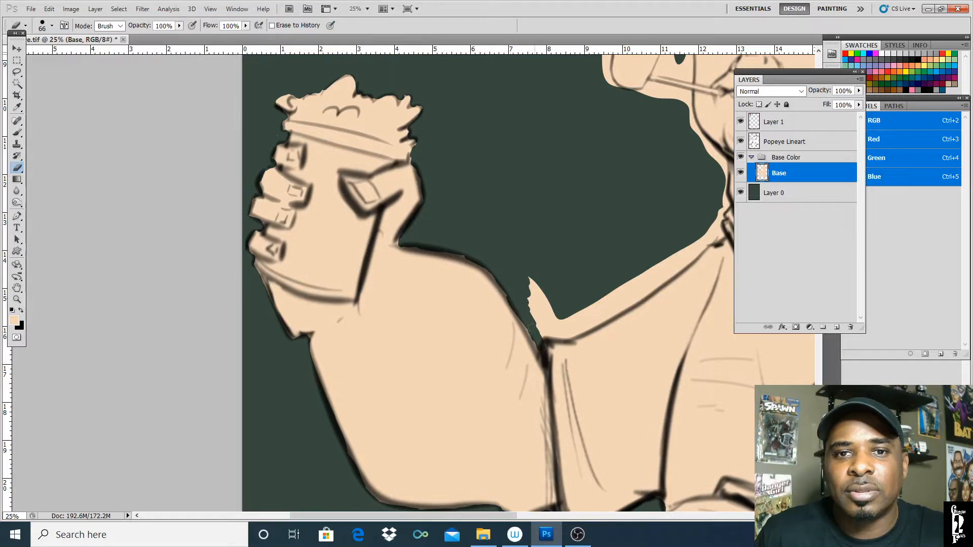
{"action": "mouse_move", "coordinate": [470, 261]}
{"action": "left_mouse_down"}
{"action": "mouse_move", "coordinate": [554, 336]}
{"action": "mouse_move", "coordinate": [575, 332]}
{"action": "mouse_move", "coordinate": [559, 332]}
{"action": "mouse_move", "coordinate": [573, 315]}
{"action": "mouse_move", "coordinate": [545, 334]}
{"action": "mouse_move", "coordinate": [544, 296]}
{"action": "left_mouse_up"}
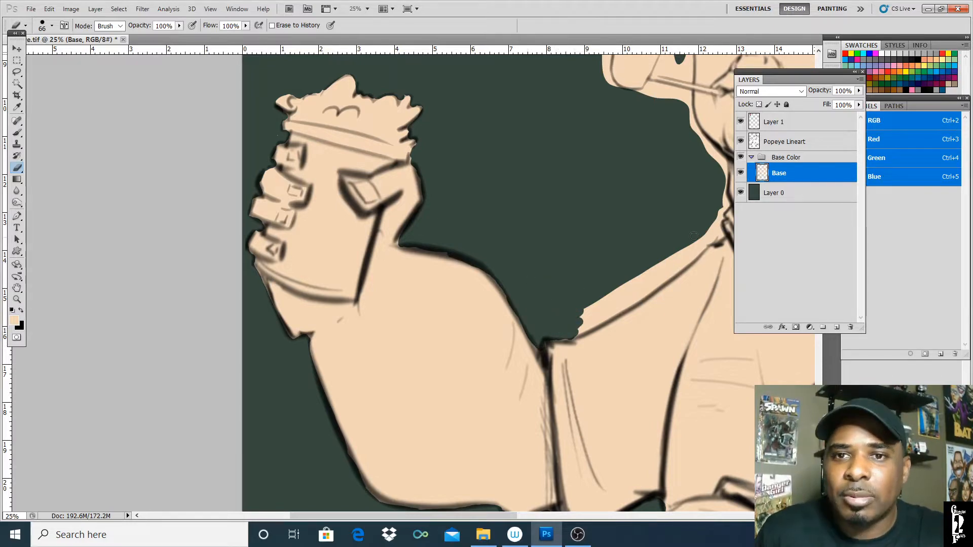
{"action": "mouse_move", "coordinate": [658, 268]}
{"action": "left_mouse_down"}
{"action": "mouse_move", "coordinate": [706, 236]}
{"action": "mouse_move", "coordinate": [661, 282]}
{"action": "mouse_move", "coordinate": [680, 266]}
{"action": "mouse_move", "coordinate": [642, 295]}
{"action": "mouse_move", "coordinate": [676, 261]}
{"action": "mouse_move", "coordinate": [582, 318]}
{"action": "mouse_move", "coordinate": [620, 292]}
{"action": "mouse_move", "coordinate": [569, 337]}
{"action": "mouse_move", "coordinate": [640, 297]}
{"action": "left_mouse_up"}
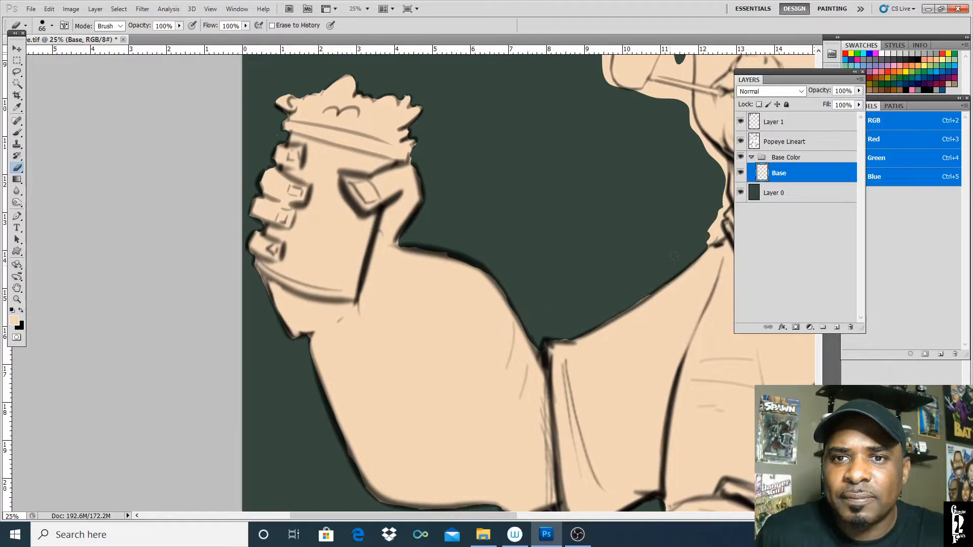
- Trim the excess peach along the collar, the front of the neck, the jaw and the underside of the pipe stem
{"action": "left_click", "coordinate": [17, 288]}
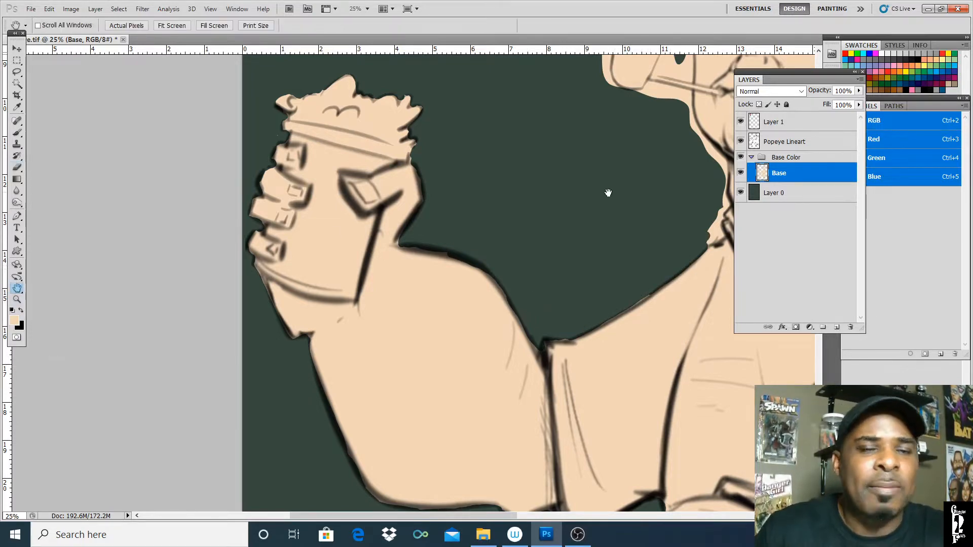
{"action": "mouse_move", "coordinate": [531, 272]}
{"action": "left_mouse_down"}
{"action": "mouse_move", "coordinate": [449, 310]}
{"action": "mouse_move", "coordinate": [371, 330]}
{"action": "mouse_move", "coordinate": [401, 321]}
{"action": "mouse_move", "coordinate": [400, 347]}
{"action": "left_mouse_up"}
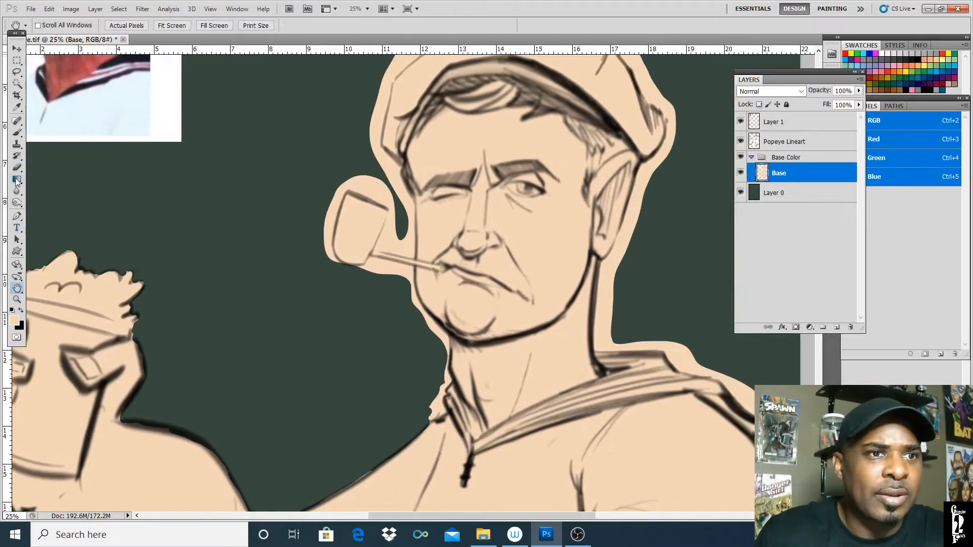
{"action": "left_click", "coordinate": [17, 167]}
{"action": "left_click_drag", "start_coordinate": [439, 420], "coordinate": [434, 403]}
{"action": "left_click_drag", "start_coordinate": [374, 467], "coordinate": [347, 490]}
{"action": "mouse_move", "coordinate": [440, 412]}
{"action": "left_mouse_down"}
{"action": "mouse_move", "coordinate": [446, 338]}
{"action": "mouse_move", "coordinate": [410, 321]}
{"action": "mouse_move", "coordinate": [444, 333]}
{"action": "mouse_move", "coordinate": [439, 328]}
{"action": "mouse_move", "coordinate": [440, 344]}
{"action": "mouse_move", "coordinate": [414, 304]}
{"action": "mouse_move", "coordinate": [426, 316]}
{"action": "mouse_move", "coordinate": [409, 271]}
{"action": "mouse_move", "coordinate": [395, 273]}
{"action": "mouse_move", "coordinate": [406, 282]}
{"action": "mouse_move", "coordinate": [359, 271]}
{"action": "mouse_move", "coordinate": [400, 268]}
{"action": "left_mouse_up"}
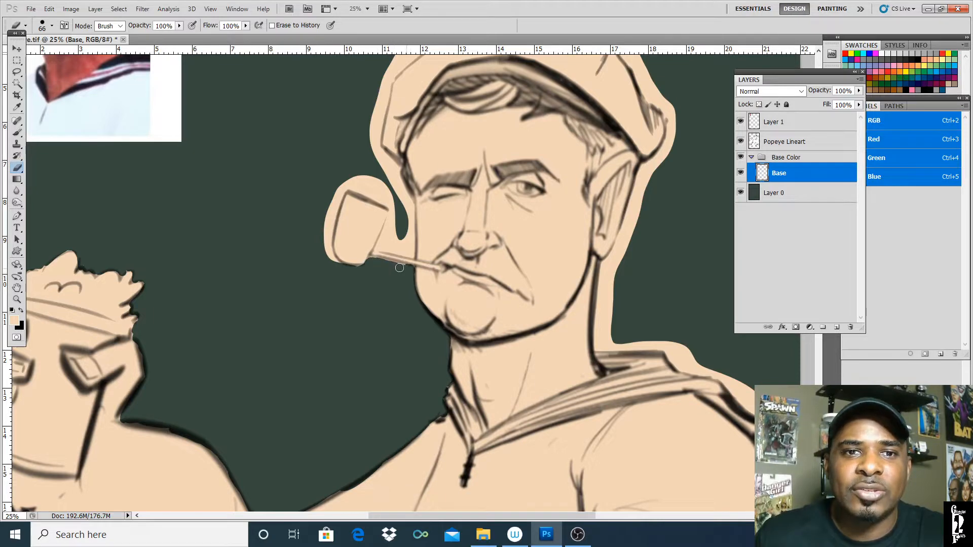
- Erase the excess peach around the pipe bowl, above the stem, and up the cheek to the near side of the cap
{"action": "mouse_move", "coordinate": [338, 264]}
{"action": "left_mouse_down"}
{"action": "mouse_move", "coordinate": [327, 219]}
{"action": "mouse_move", "coordinate": [328, 228]}
{"action": "mouse_move", "coordinate": [333, 204]}
{"action": "mouse_move", "coordinate": [330, 233]}
{"action": "mouse_move", "coordinate": [348, 181]}
{"action": "mouse_move", "coordinate": [372, 182]}
{"action": "mouse_move", "coordinate": [348, 188]}
{"action": "mouse_move", "coordinate": [382, 203]}
{"action": "mouse_move", "coordinate": [352, 182]}
{"action": "mouse_move", "coordinate": [383, 197]}
{"action": "mouse_move", "coordinate": [377, 180]}
{"action": "mouse_move", "coordinate": [398, 213]}
{"action": "mouse_move", "coordinate": [387, 202]}
{"action": "mouse_move", "coordinate": [394, 228]}
{"action": "mouse_move", "coordinate": [380, 249]}
{"action": "mouse_move", "coordinate": [392, 206]}
{"action": "mouse_move", "coordinate": [382, 249]}
{"action": "mouse_move", "coordinate": [410, 254]}
{"action": "mouse_move", "coordinate": [397, 240]}
{"action": "mouse_move", "coordinate": [379, 247]}
{"action": "mouse_move", "coordinate": [391, 210]}
{"action": "mouse_move", "coordinate": [414, 254]}
{"action": "mouse_move", "coordinate": [410, 205]}
{"action": "left_mouse_up"}
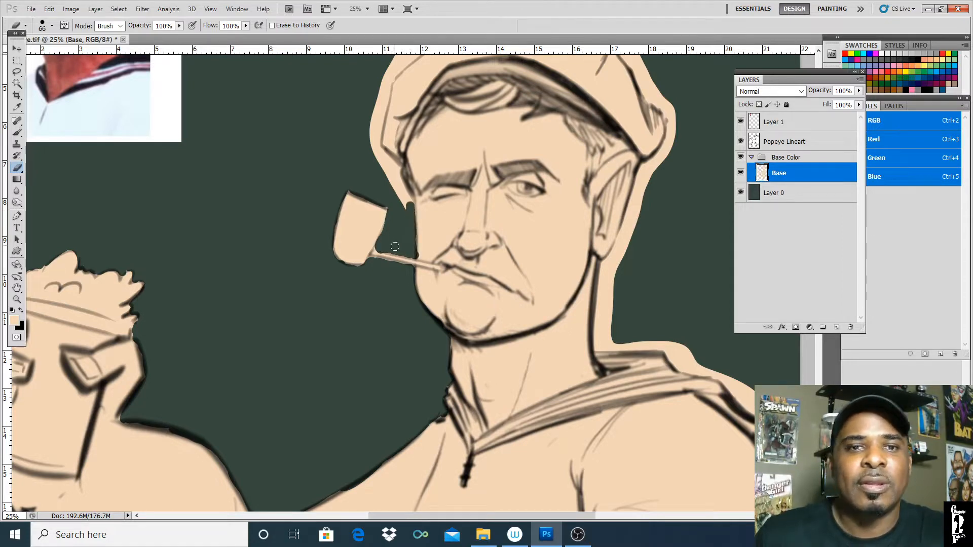
{"action": "key", "text": "ctrl+z"}
{"action": "mouse_move", "coordinate": [410, 251]}
{"action": "left_mouse_down"}
{"action": "mouse_move", "coordinate": [410, 200]}
{"action": "mouse_move", "coordinate": [409, 233]}
{"action": "mouse_move", "coordinate": [379, 152]}
{"action": "mouse_move", "coordinate": [382, 168]}
{"action": "left_mouse_up"}
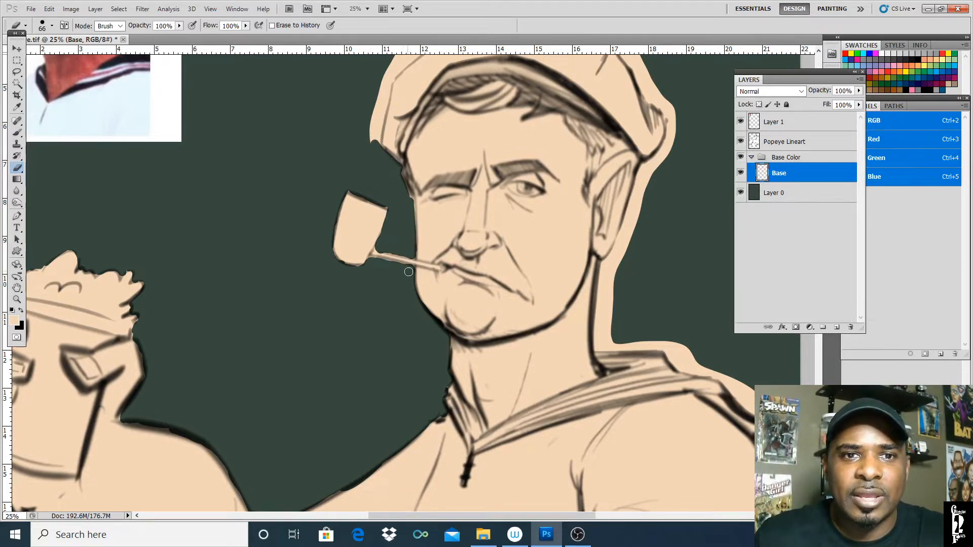
{"action": "left_click_drag", "start_coordinate": [408, 272], "coordinate": [391, 266]}
{"action": "mouse_move", "coordinate": [381, 201]}
{"action": "left_mouse_down"}
{"action": "mouse_move", "coordinate": [388, 208]}
{"action": "mouse_move", "coordinate": [358, 190]}
{"action": "left_mouse_up"}
{"action": "mouse_move", "coordinate": [370, 115]}
{"action": "left_mouse_down"}
{"action": "mouse_move", "coordinate": [372, 144]}
{"action": "mouse_move", "coordinate": [384, 82]}
{"action": "mouse_move", "coordinate": [376, 144]}
{"action": "mouse_move", "coordinate": [386, 85]}
{"action": "left_mouse_up"}
- Erase the excess peach outside the line art over the crown of the cap and around its back end
{"action": "left_click", "coordinate": [17, 288]}
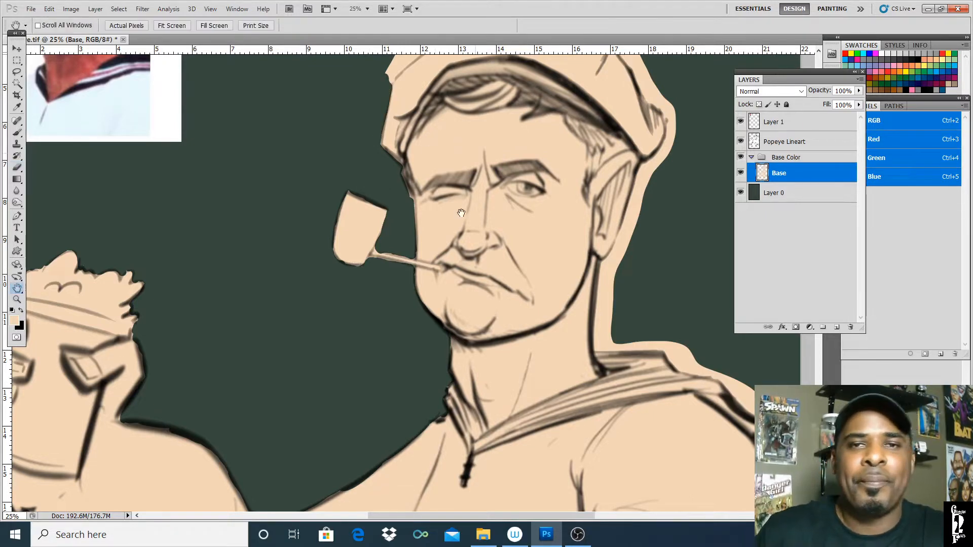
{"action": "mouse_move", "coordinate": [134, 67]}
{"action": "left_mouse_down"}
{"action": "mouse_move", "coordinate": [101, 198]}
{"action": "mouse_move", "coordinate": [78, 221]}
{"action": "left_mouse_up"}
{"action": "left_click", "coordinate": [17, 167]}
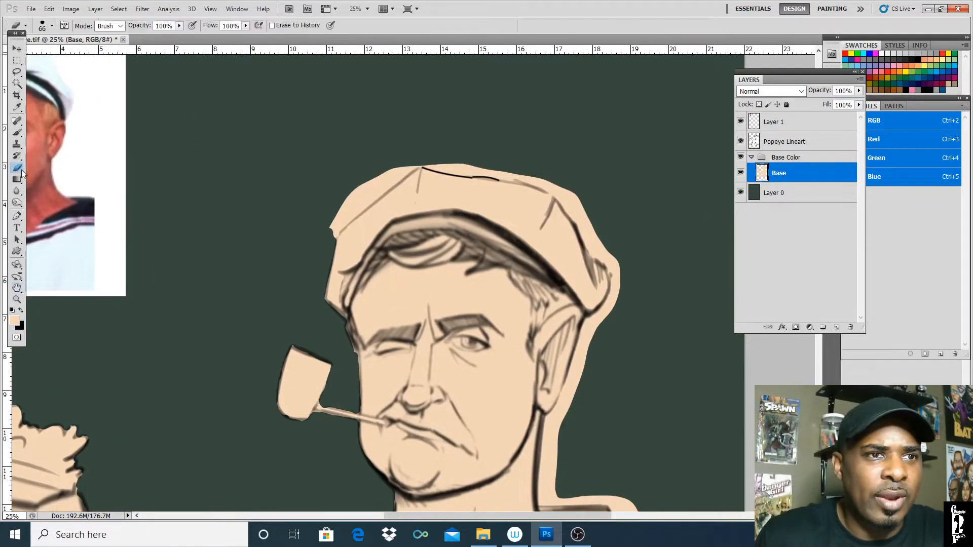
{"action": "mouse_move", "coordinate": [339, 238]}
{"action": "left_mouse_down"}
{"action": "mouse_move", "coordinate": [343, 216]}
{"action": "mouse_move", "coordinate": [327, 231]}
{"action": "mouse_move", "coordinate": [357, 186]}
{"action": "mouse_move", "coordinate": [331, 244]}
{"action": "mouse_move", "coordinate": [379, 187]}
{"action": "mouse_move", "coordinate": [342, 225]}
{"action": "mouse_move", "coordinate": [418, 163]}
{"action": "mouse_move", "coordinate": [346, 200]}
{"action": "left_mouse_up"}
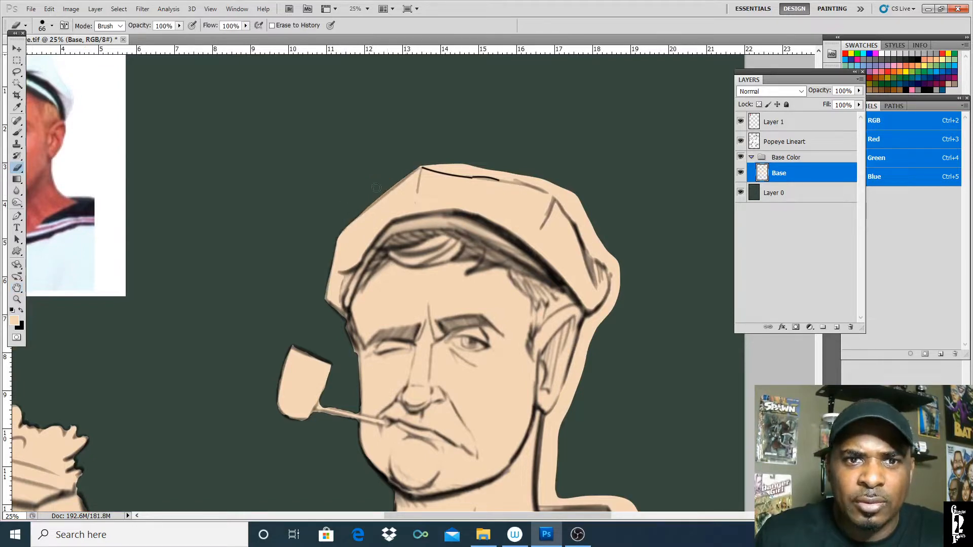
{"action": "mouse_move", "coordinate": [428, 162]}
{"action": "left_mouse_down"}
{"action": "mouse_move", "coordinate": [530, 176]}
{"action": "mouse_move", "coordinate": [493, 173]}
{"action": "mouse_move", "coordinate": [567, 195]}
{"action": "mouse_move", "coordinate": [539, 178]}
{"action": "mouse_move", "coordinate": [586, 221]}
{"action": "mouse_move", "coordinate": [580, 202]}
{"action": "mouse_move", "coordinate": [592, 248]}
{"action": "mouse_move", "coordinate": [569, 202]}
{"action": "left_mouse_up"}
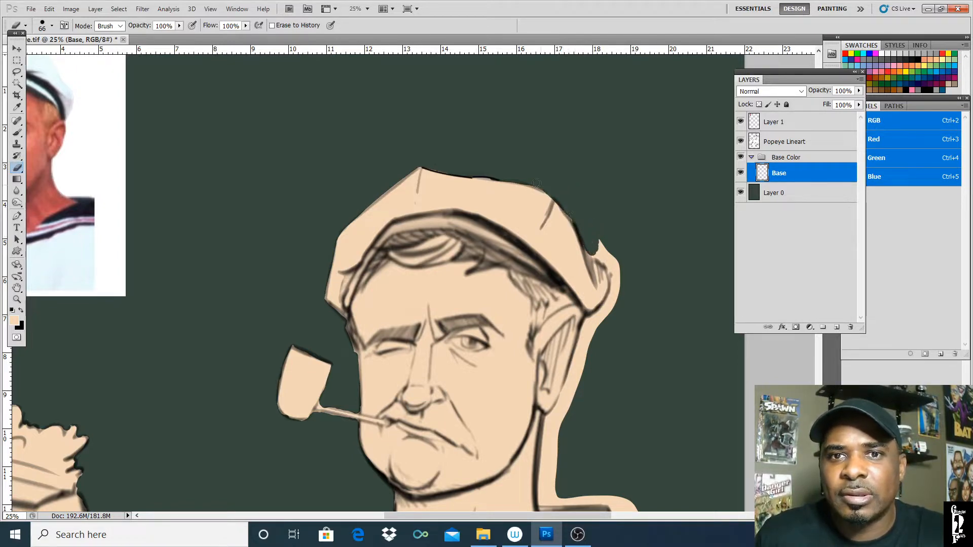
{"action": "mouse_move", "coordinate": [592, 251]}
{"action": "left_mouse_down"}
{"action": "mouse_move", "coordinate": [615, 290]}
{"action": "mouse_move", "coordinate": [601, 254]}
{"action": "left_mouse_up"}
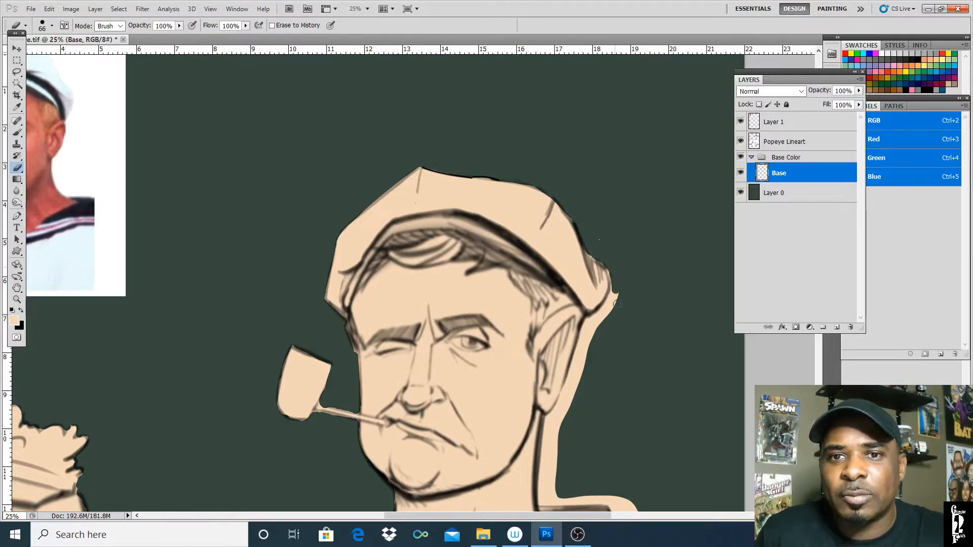
{"action": "mouse_move", "coordinate": [618, 304]}
{"action": "left_mouse_down"}
{"action": "mouse_move", "coordinate": [612, 274]}
{"action": "mouse_move", "coordinate": [612, 300]}
{"action": "mouse_move", "coordinate": [589, 324]}
{"action": "mouse_move", "coordinate": [609, 304]}
{"action": "left_mouse_up"}
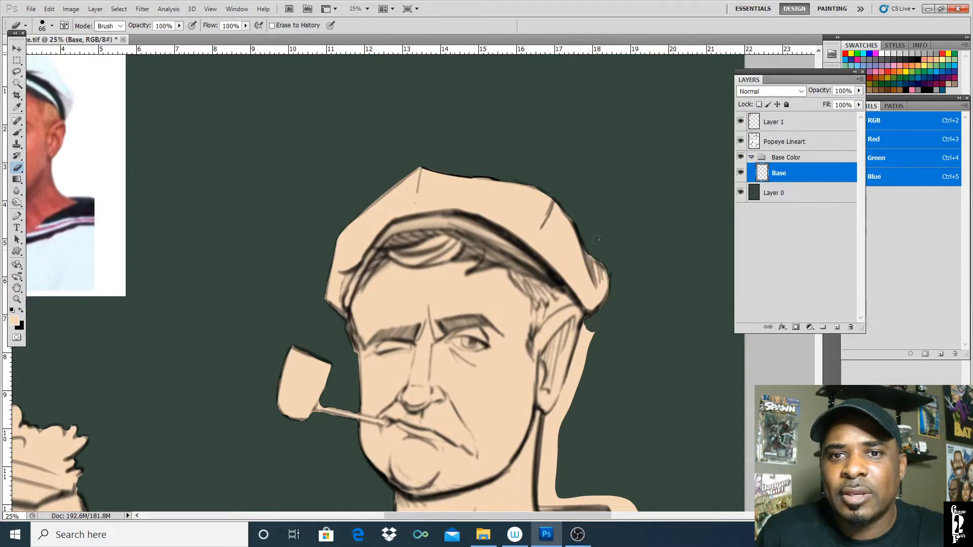
- Erase the excess peach behind the ear, from the back of the cap down to the top of the neck
{"action": "mouse_move", "coordinate": [592, 352]}
{"action": "left_mouse_down"}
{"action": "mouse_move", "coordinate": [592, 331]}
{"action": "mouse_move", "coordinate": [583, 349]}
{"action": "left_mouse_up"}
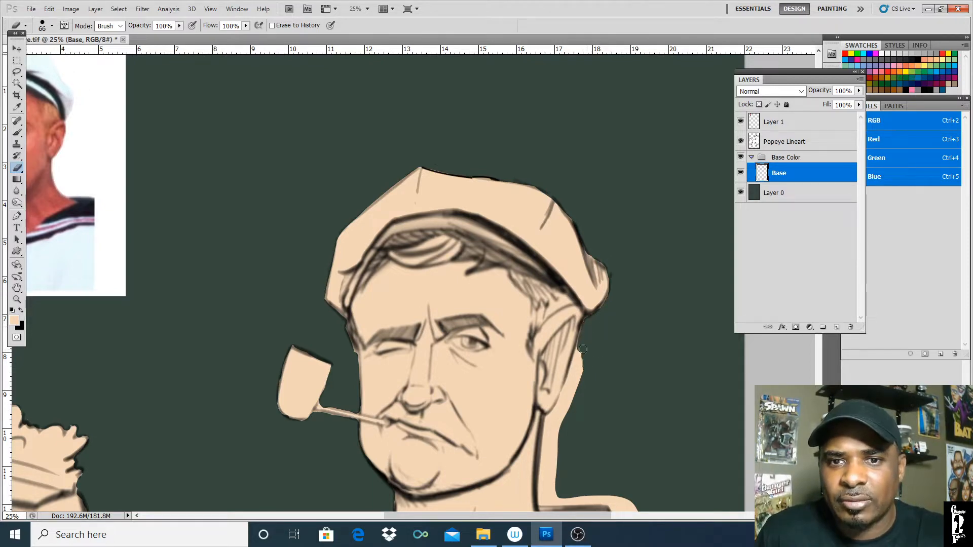
{"action": "mouse_move", "coordinate": [574, 390]}
{"action": "left_mouse_down"}
{"action": "mouse_move", "coordinate": [577, 352]}
{"action": "mouse_move", "coordinate": [571, 407]}
{"action": "mouse_move", "coordinate": [553, 437]}
{"action": "mouse_move", "coordinate": [562, 416]}
{"action": "left_mouse_up"}
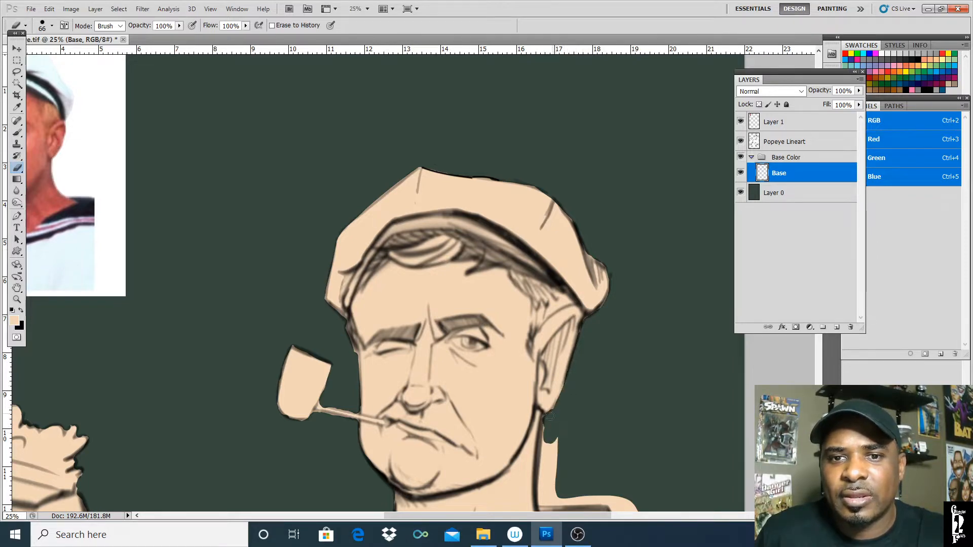
{"action": "mouse_move", "coordinate": [546, 420]}
{"action": "left_mouse_down"}
{"action": "mouse_move", "coordinate": [551, 456]}
{"action": "mouse_move", "coordinate": [541, 428]}
{"action": "left_mouse_up"}
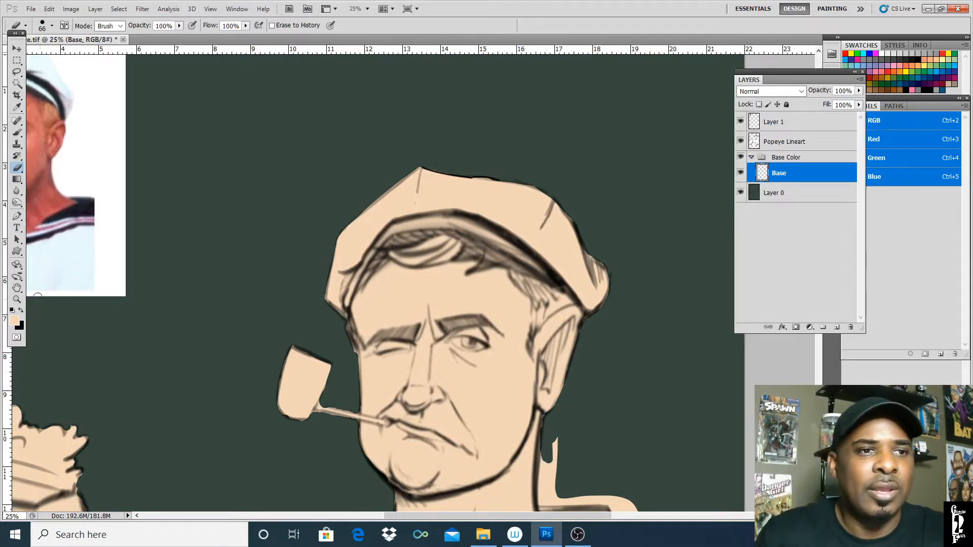
- Erase the remaining excess peach down the back of the neck, along the sailor collar and around the outer shoulder
{"action": "left_click", "coordinate": [17, 288]}
{"action": "left_click_drag", "start_coordinate": [555, 481], "coordinate": [375, 259]}
{"action": "key", "text": "b"}
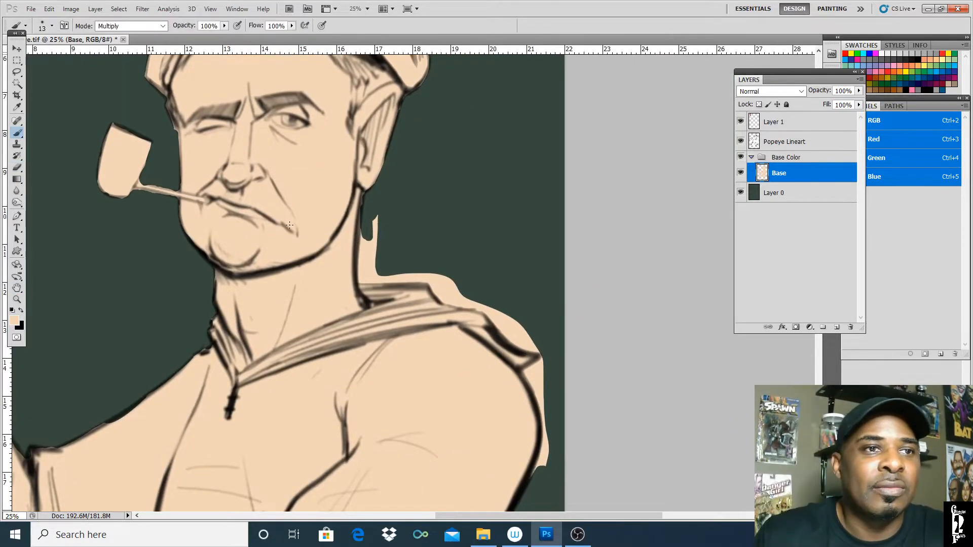
{"action": "key", "text": "e"}
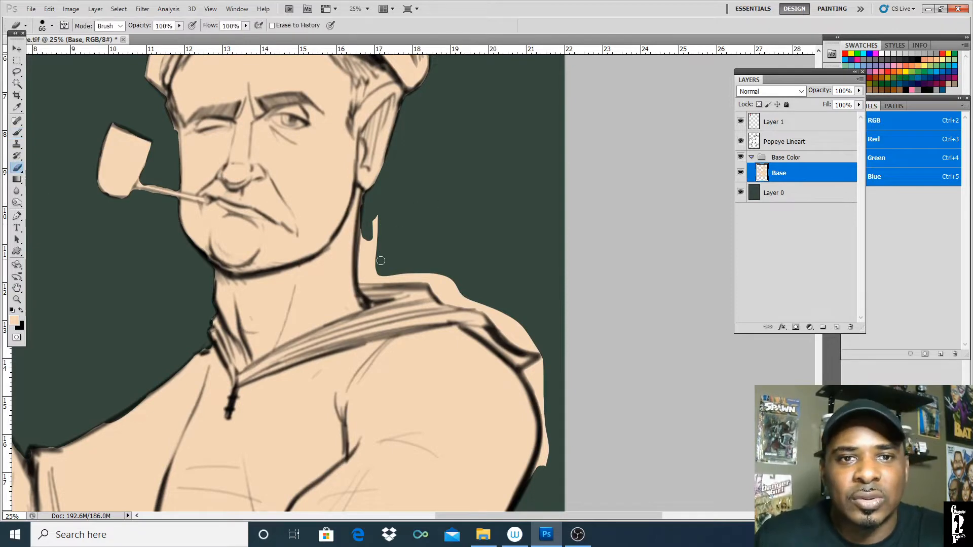
{"action": "mouse_move", "coordinate": [376, 218]}
{"action": "left_mouse_down"}
{"action": "mouse_move", "coordinate": [373, 265]}
{"action": "mouse_move", "coordinate": [360, 285]}
{"action": "mouse_move", "coordinate": [362, 217]}
{"action": "left_mouse_up"}
{"action": "mouse_move", "coordinate": [366, 279]}
{"action": "left_mouse_down"}
{"action": "mouse_move", "coordinate": [428, 283]}
{"action": "mouse_move", "coordinate": [446, 296]}
{"action": "mouse_move", "coordinate": [449, 274]}
{"action": "mouse_move", "coordinate": [453, 300]}
{"action": "mouse_move", "coordinate": [442, 299]}
{"action": "mouse_move", "coordinate": [512, 324]}
{"action": "mouse_move", "coordinate": [474, 306]}
{"action": "mouse_move", "coordinate": [535, 349]}
{"action": "mouse_move", "coordinate": [533, 341]}
{"action": "mouse_move", "coordinate": [539, 366]}
{"action": "mouse_move", "coordinate": [528, 375]}
{"action": "mouse_move", "coordinate": [542, 365]}
{"action": "mouse_move", "coordinate": [531, 375]}
{"action": "mouse_move", "coordinate": [548, 373]}
{"action": "mouse_move", "coordinate": [539, 400]}
{"action": "mouse_move", "coordinate": [547, 430]}
{"action": "mouse_move", "coordinate": [535, 462]}
{"action": "left_mouse_up"}
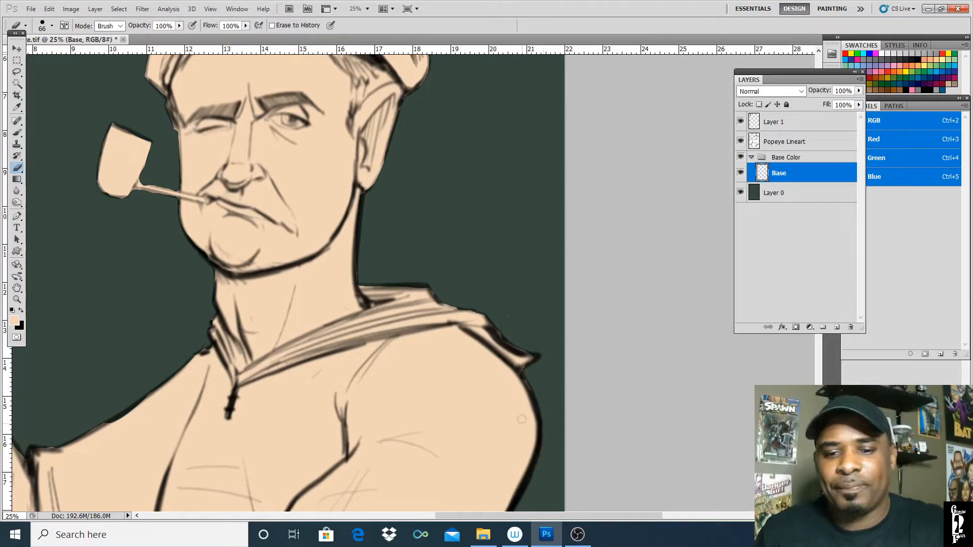
- Select the whole peach figure on the Base layer using the Magic Wand with a tolerance of 32
{"action": "key", "text": "ctrl+minus"}
{"action": "key", "text": "ctrl+minus"}
{"action": "key", "text": "ctrl+minus"}
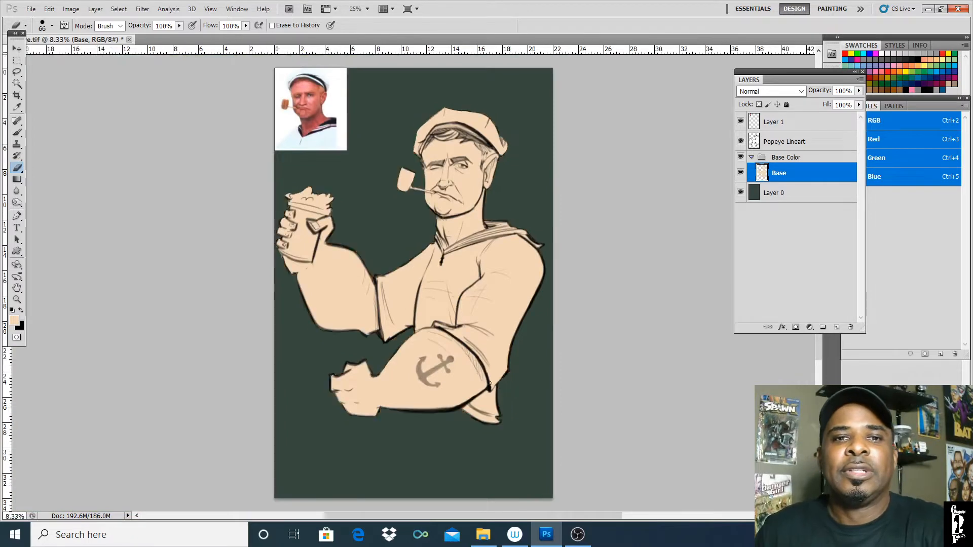
{"action": "left_click", "coordinate": [17, 300]}
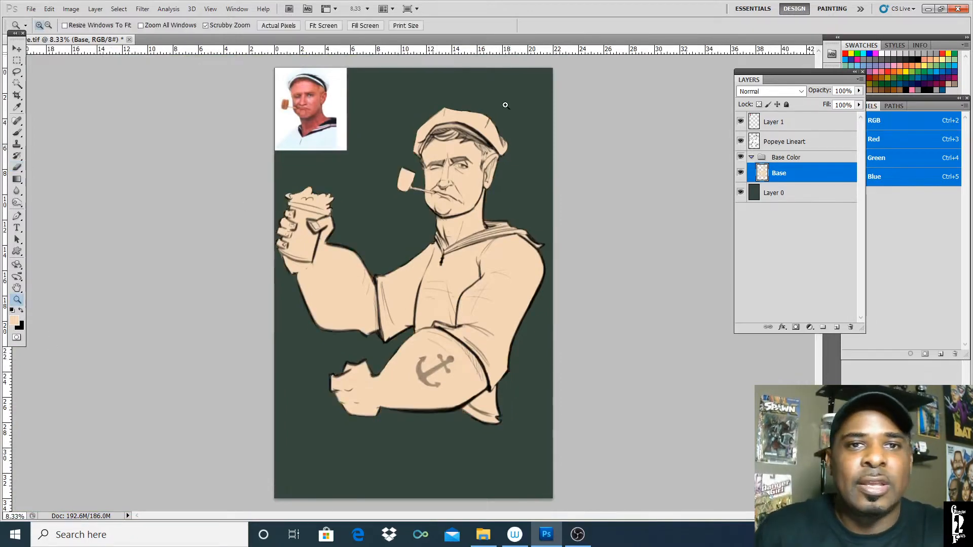
{"action": "left_click", "coordinate": [506, 105]}
{"action": "left_click", "coordinate": [408, 331], "text": "alt"}
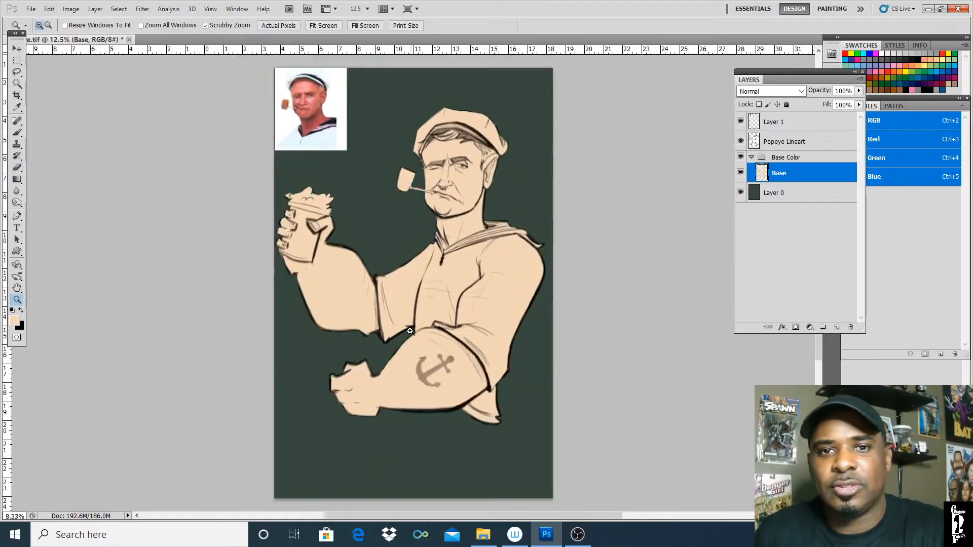
{"action": "left_click", "coordinate": [17, 83]}
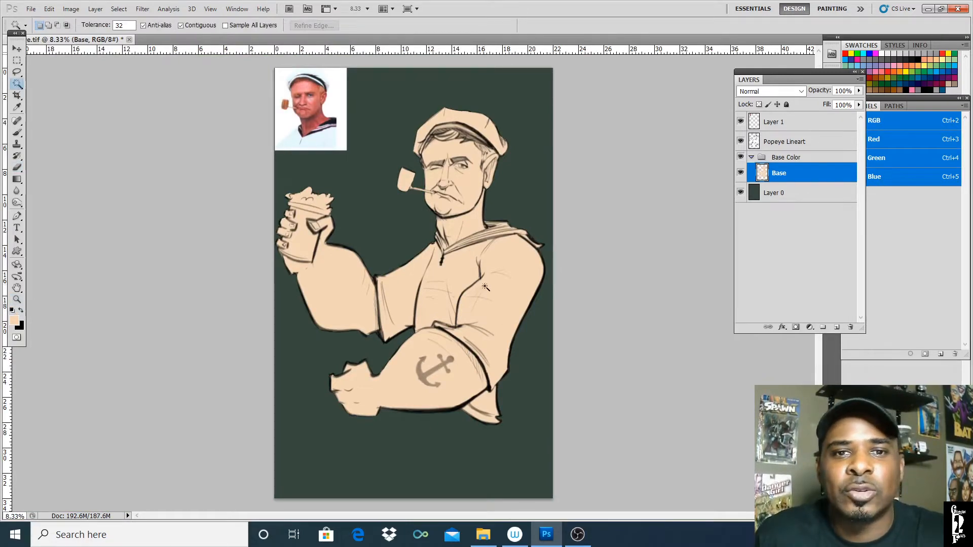
{"action": "left_click", "coordinate": [478, 310]}
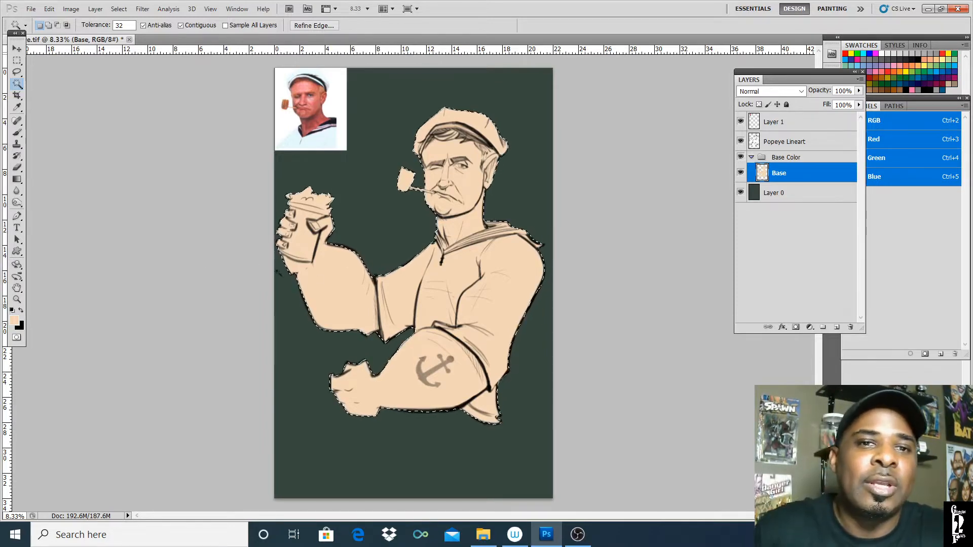
- Sample a skin tone from the reference photo, lighten it to #f0cbd1 and try it as the fill for the selected figure
{"action": "left_click", "coordinate": [18, 288]}
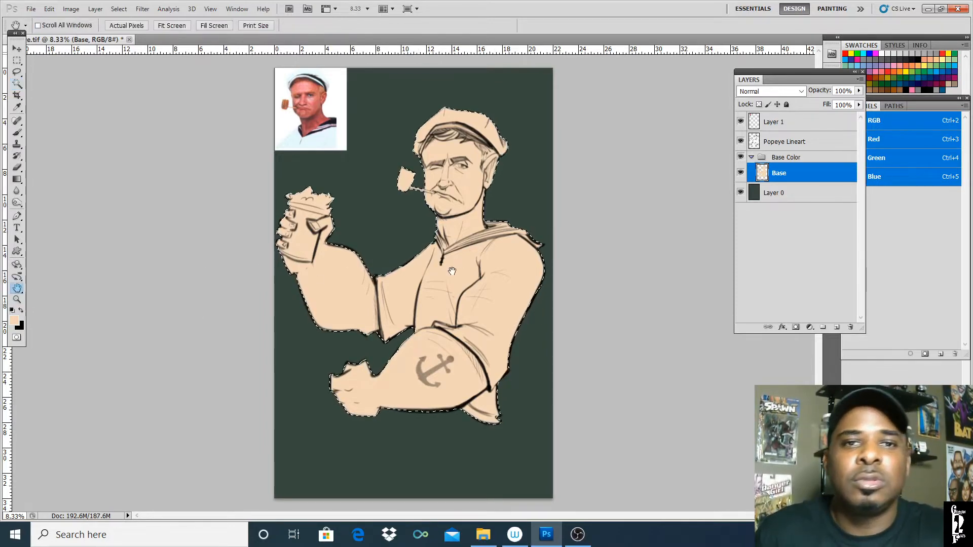
{"action": "left_click", "coordinate": [18, 300]}
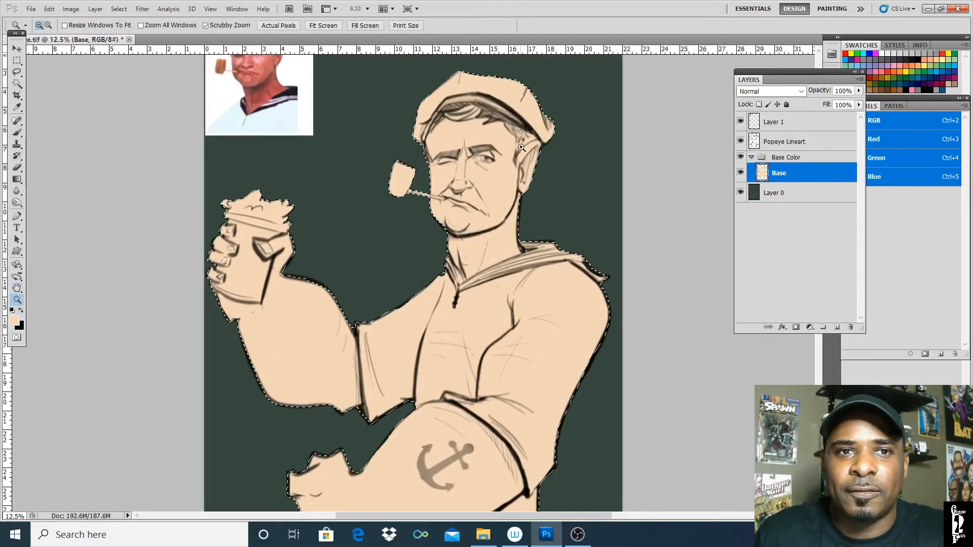
{"action": "left_click", "coordinate": [17, 288]}
{"action": "left_click_drag", "start_coordinate": [227, 183], "coordinate": [211, 218]}
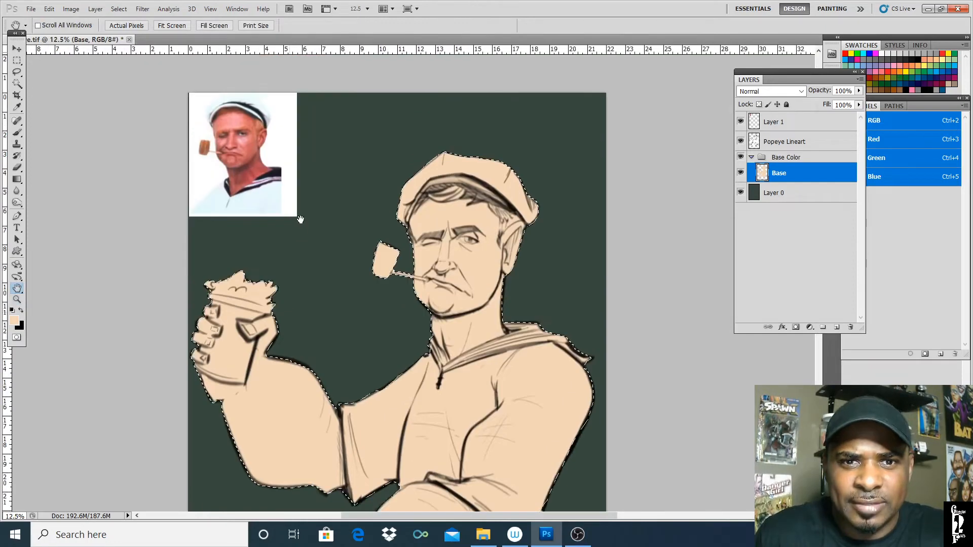
{"action": "left_click", "coordinate": [17, 107]}
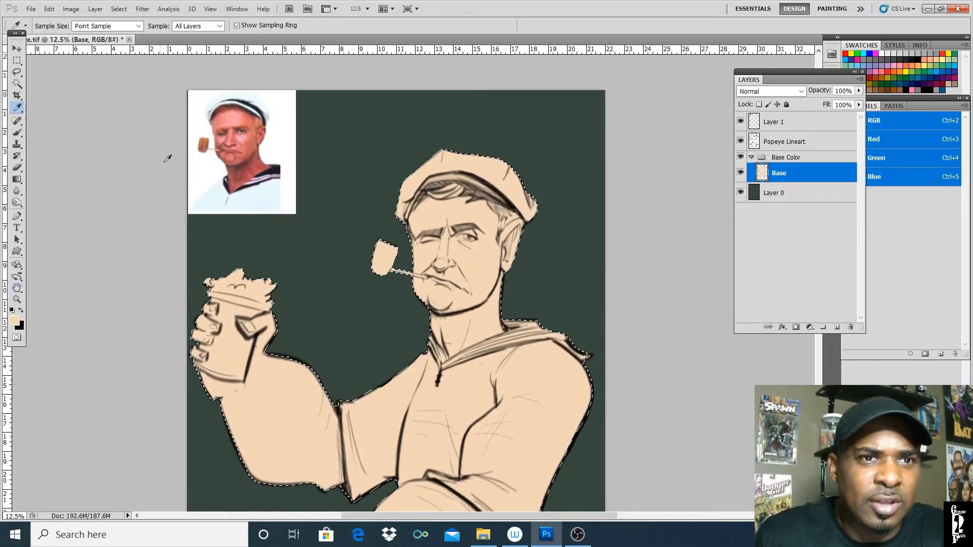
{"action": "left_click", "coordinate": [235, 147]}
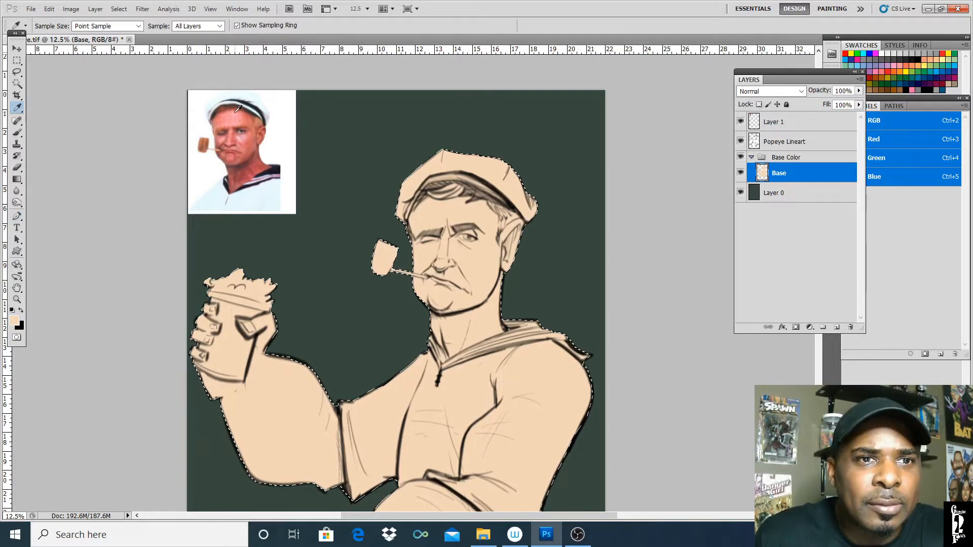
{"action": "left_click", "coordinate": [15, 321]}
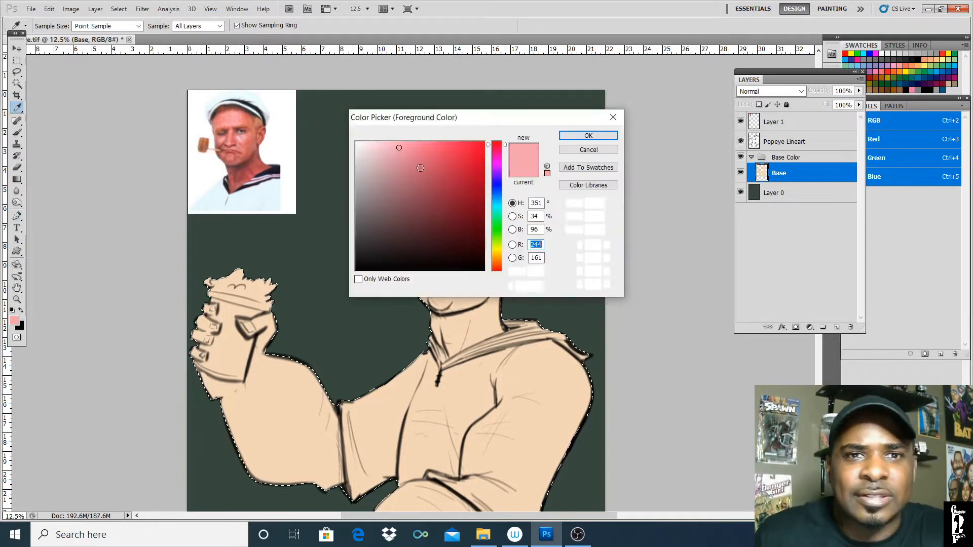
{"action": "left_click", "coordinate": [372, 150]}
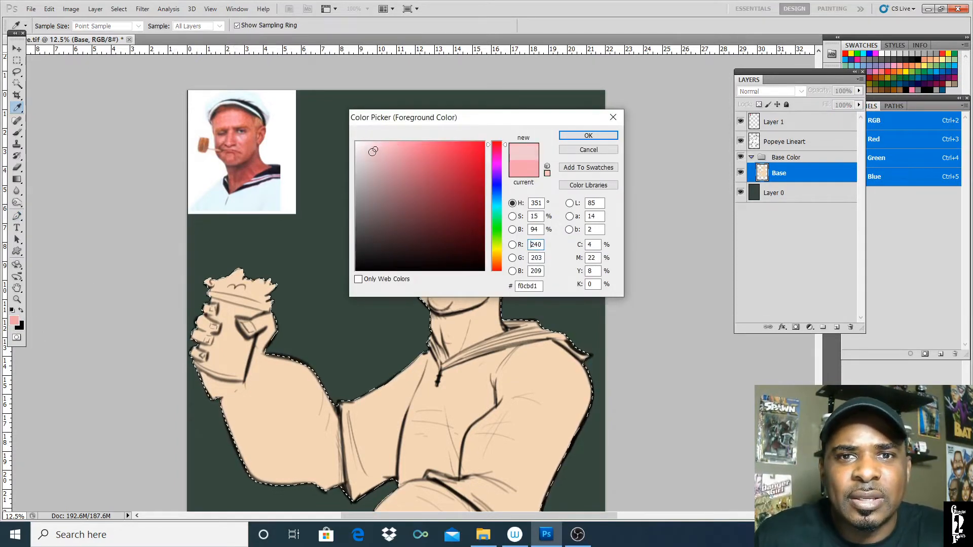
{"action": "left_click", "coordinate": [588, 135]}
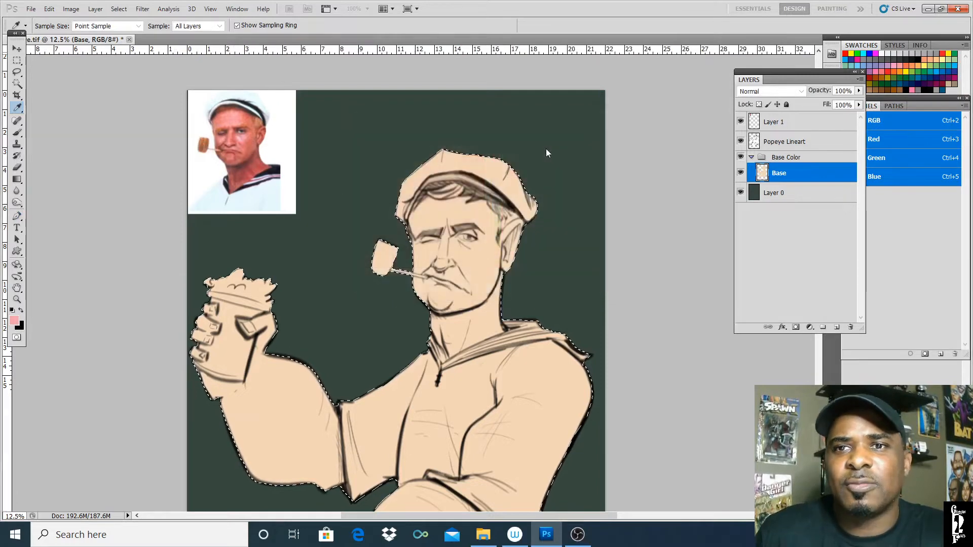
{"action": "key", "text": "alt+BackSpace"}
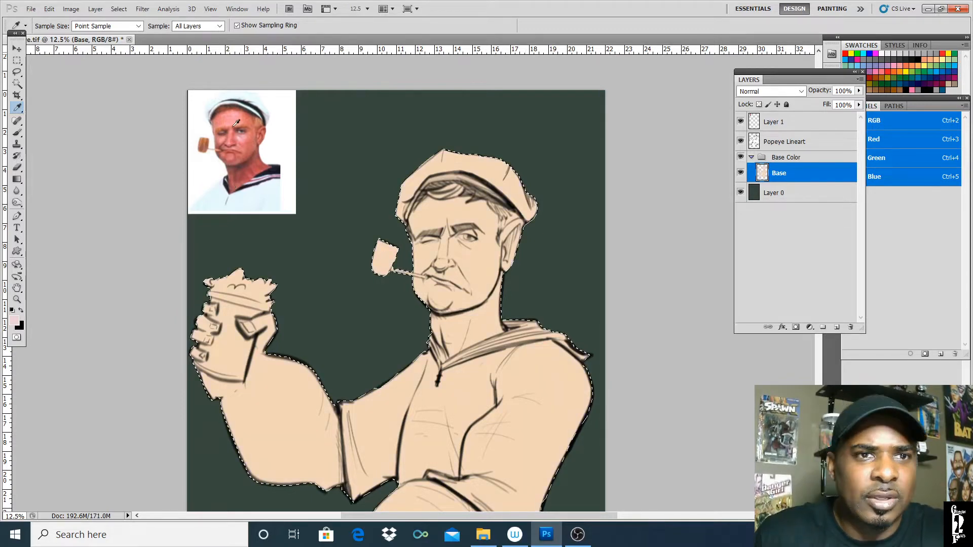
- Sample the peach on the face, lighten it to #f8e3d4 and refill the selected figure with that colour
{"action": "left_click", "coordinate": [437, 212]}
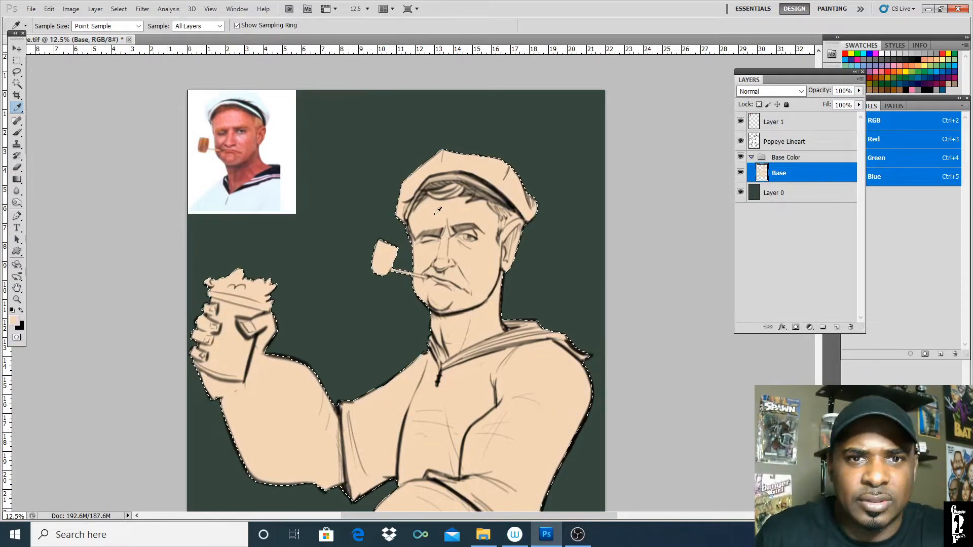
{"action": "left_click", "coordinate": [14, 322]}
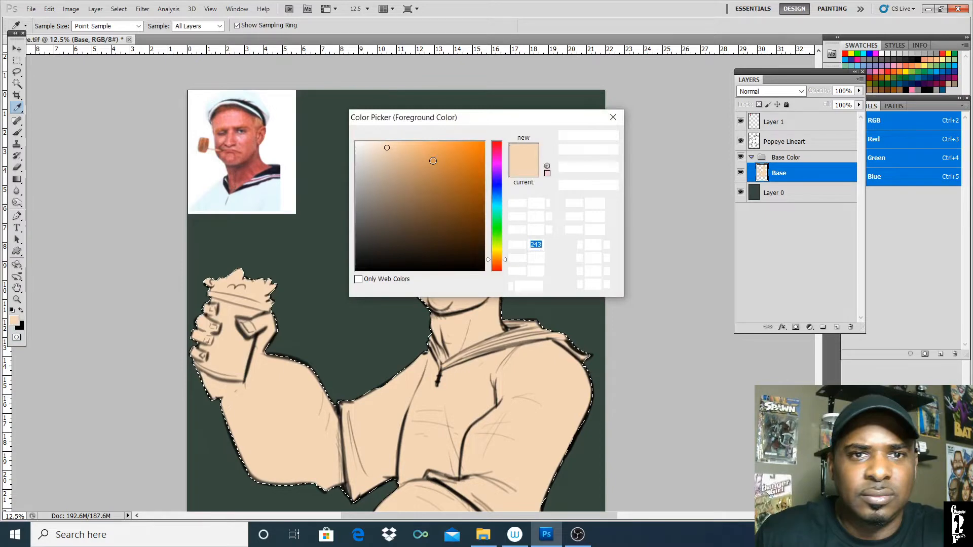
{"action": "left_click_drag", "start_coordinate": [372, 148], "coordinate": [372, 151]}
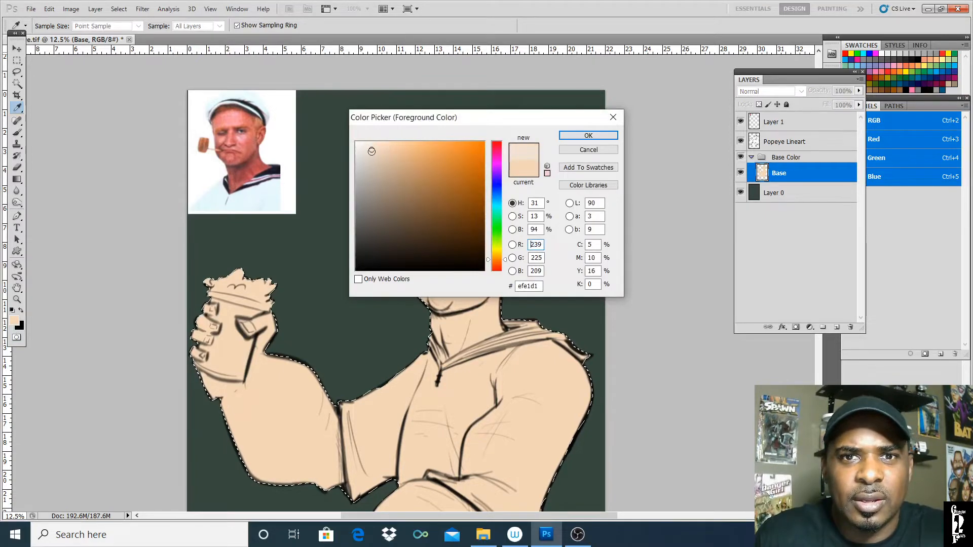
{"action": "left_click", "coordinate": [498, 166]}
{"action": "left_click", "coordinate": [496, 261]}
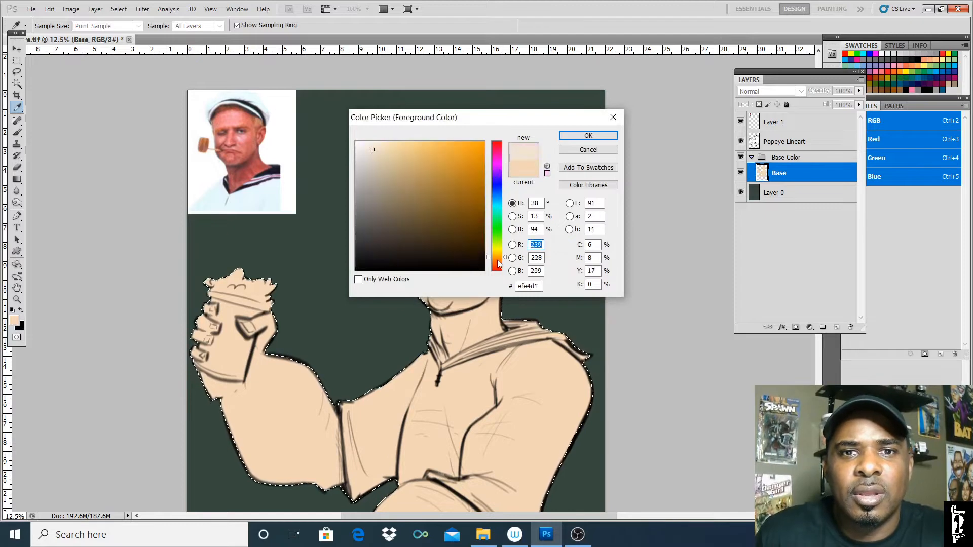
{"action": "left_click", "coordinate": [375, 145]}
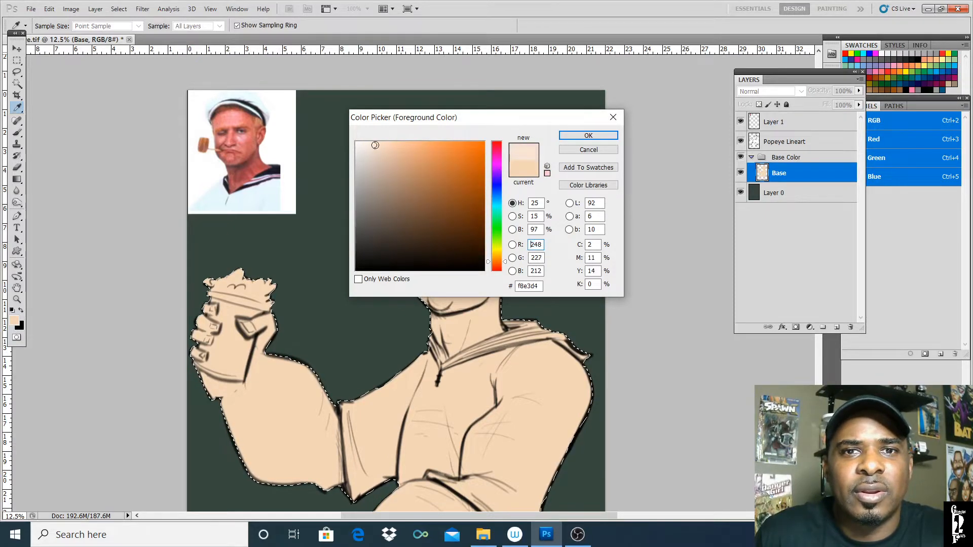
{"action": "left_click", "coordinate": [589, 135]}
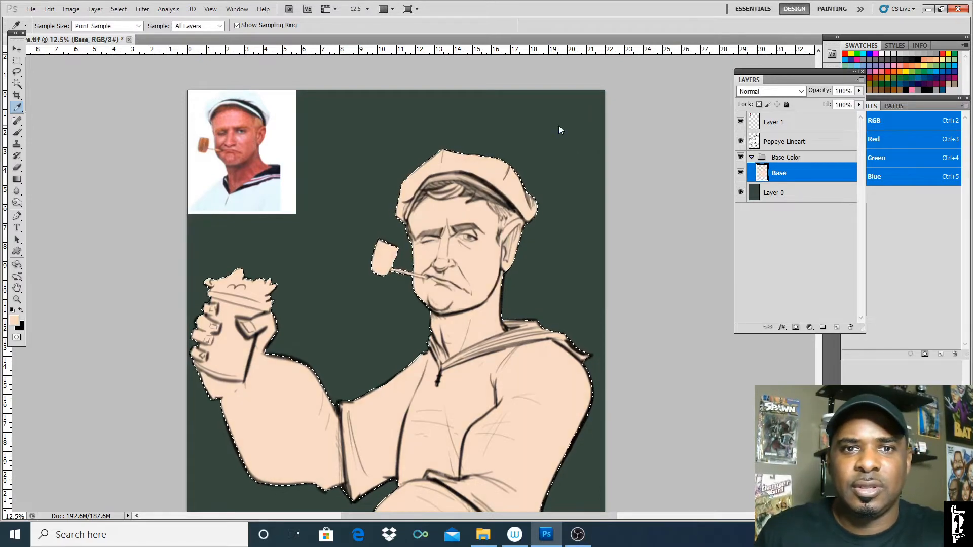
- Deselect the figure to check the new base colour without the selection outline
{"action": "left_click", "coordinate": [16, 288]}
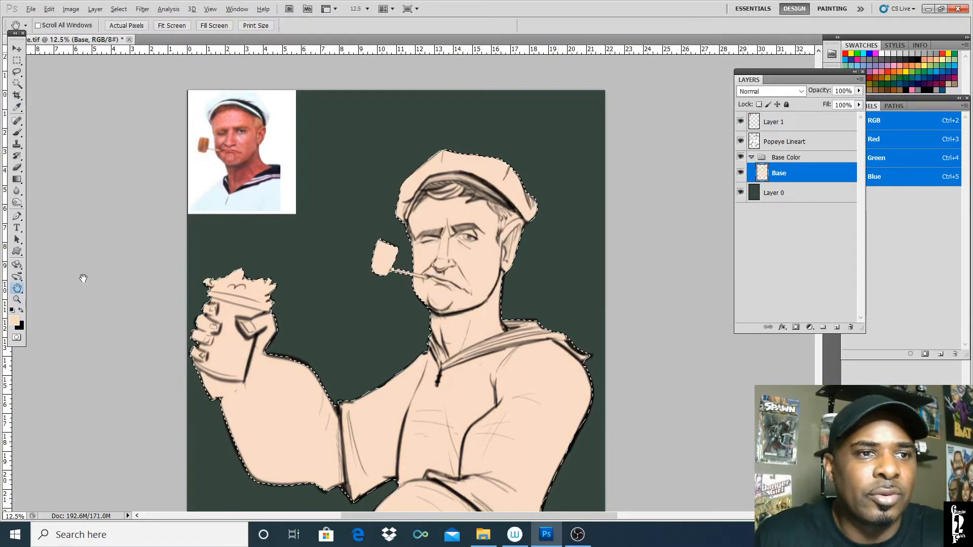
{"action": "key", "text": "ctrl+d"}
{"action": "left_click_drag", "start_coordinate": [490, 296], "coordinate": [482, 210]}
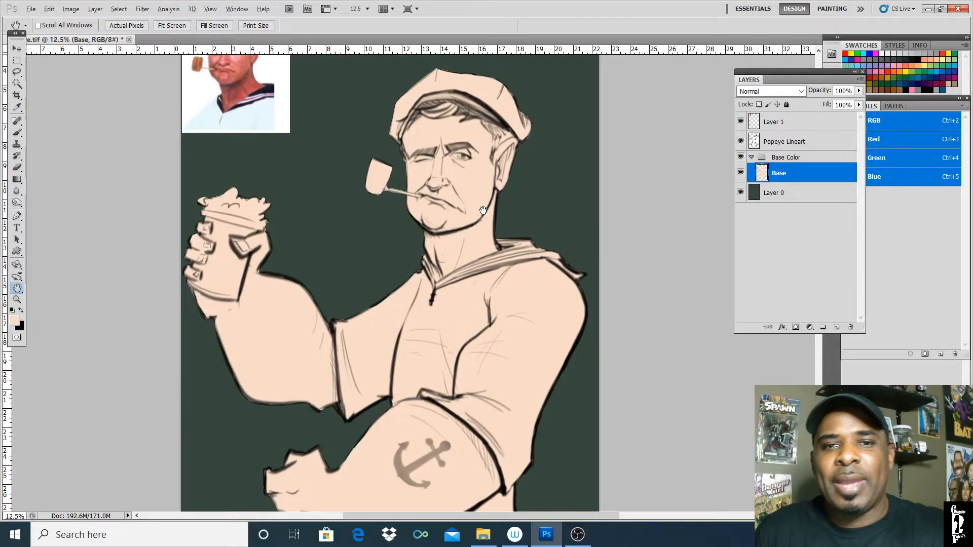
{"action": "key", "text": "ctrl+minus"}
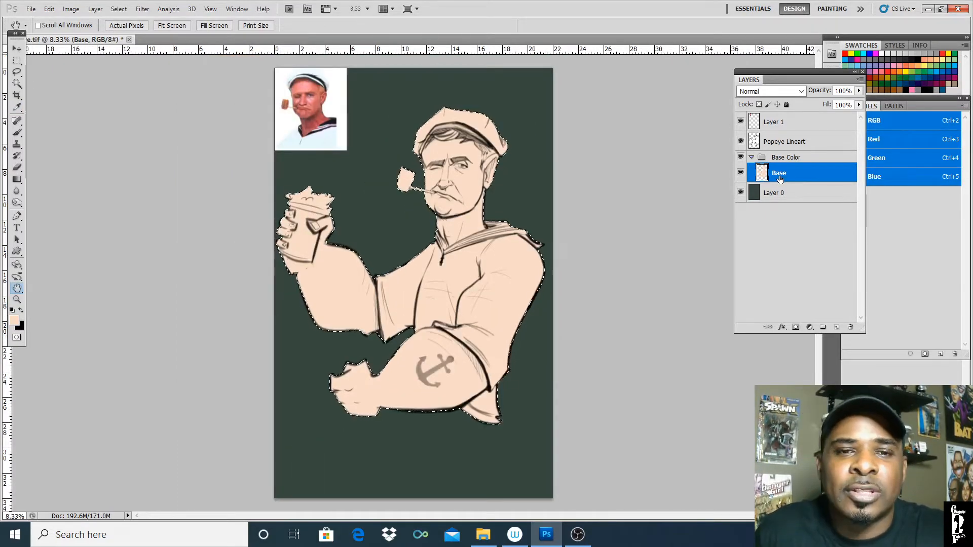
- Add a new layer named Shades1 above the Base layer, with its blending mode set to Multiply
{"action": "left_click", "coordinate": [860, 80]}
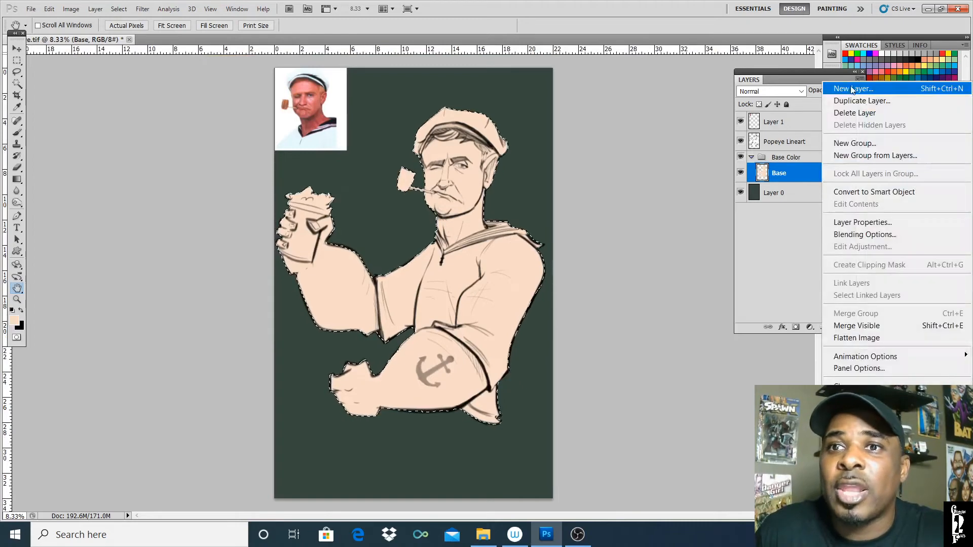
{"action": "left_click", "coordinate": [853, 89]}
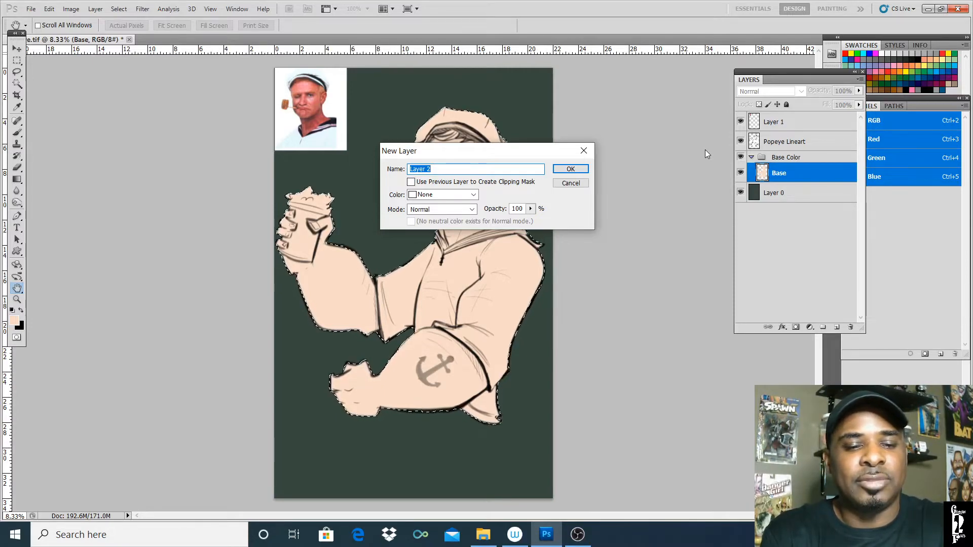
{"action": "type", "text": "Shades1"}
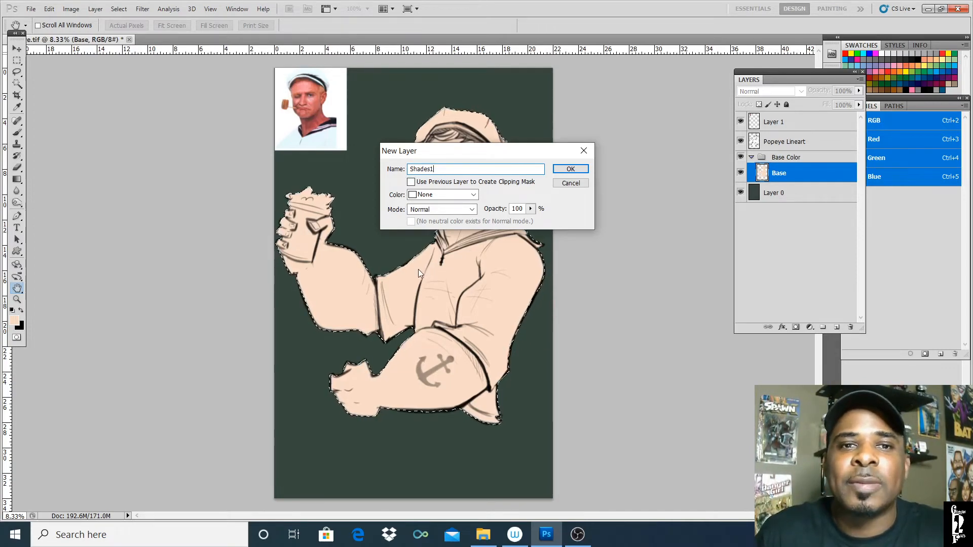
{"action": "left_click", "coordinate": [472, 209]}
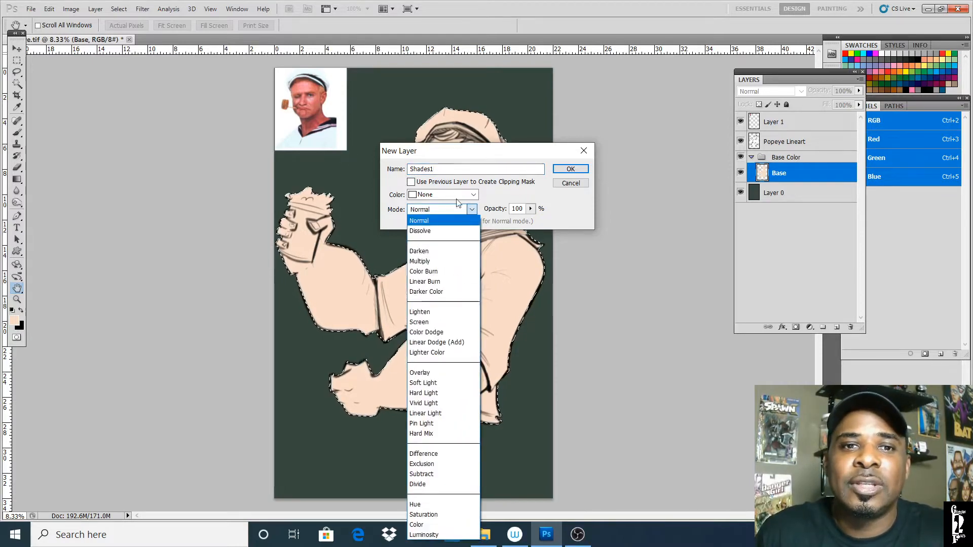
{"action": "left_click", "coordinate": [439, 261]}
{"action": "left_click", "coordinate": [567, 169]}
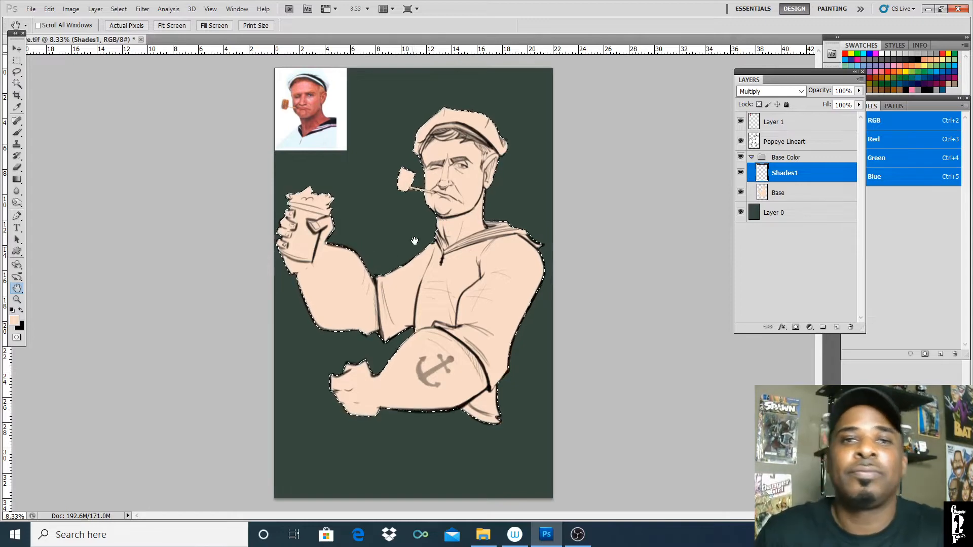
{"action": "key", "text": "z"}
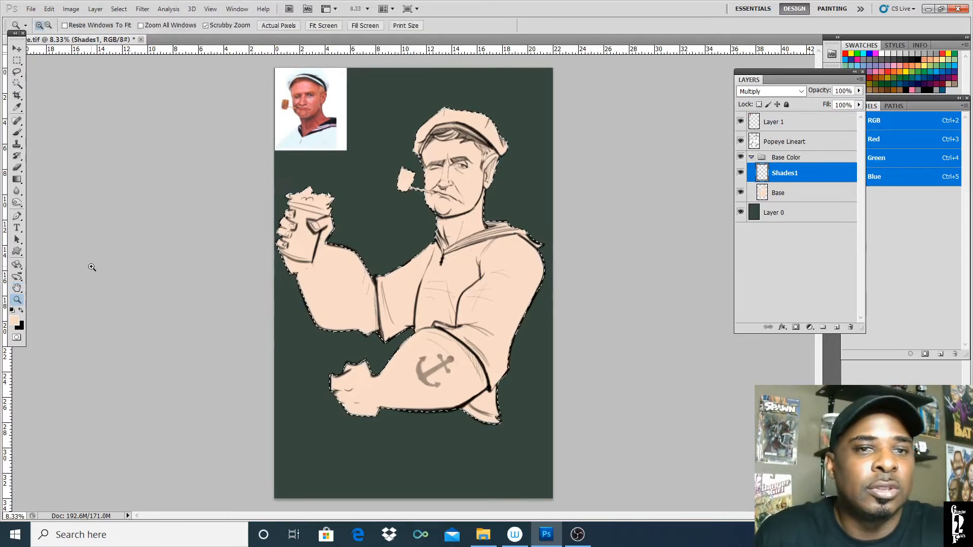
- Ready the Brush for shading the head on the Shades1 layer and set its opacity to 50%
{"action": "left_click", "coordinate": [485, 137]}
{"action": "left_click", "coordinate": [461, 161]}
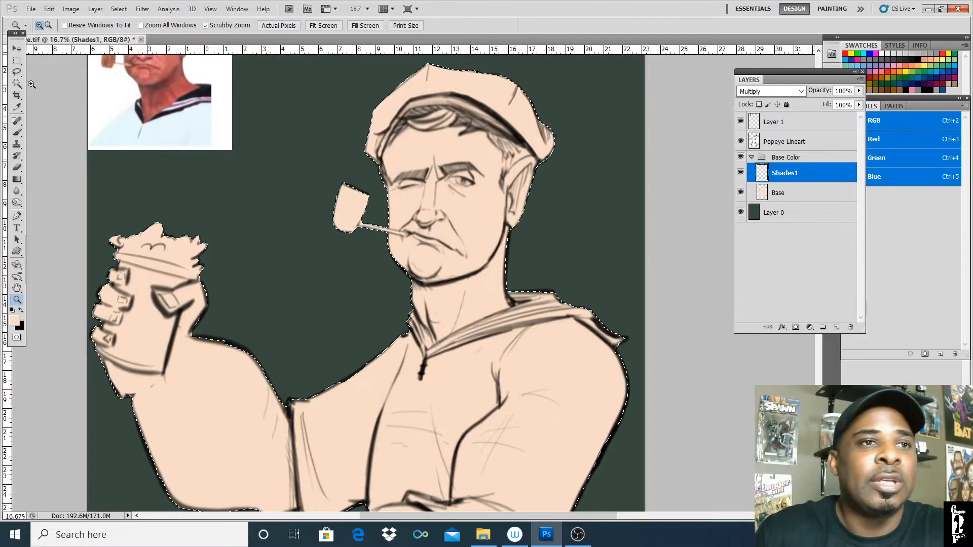
{"action": "left_click", "coordinate": [24, 133]}
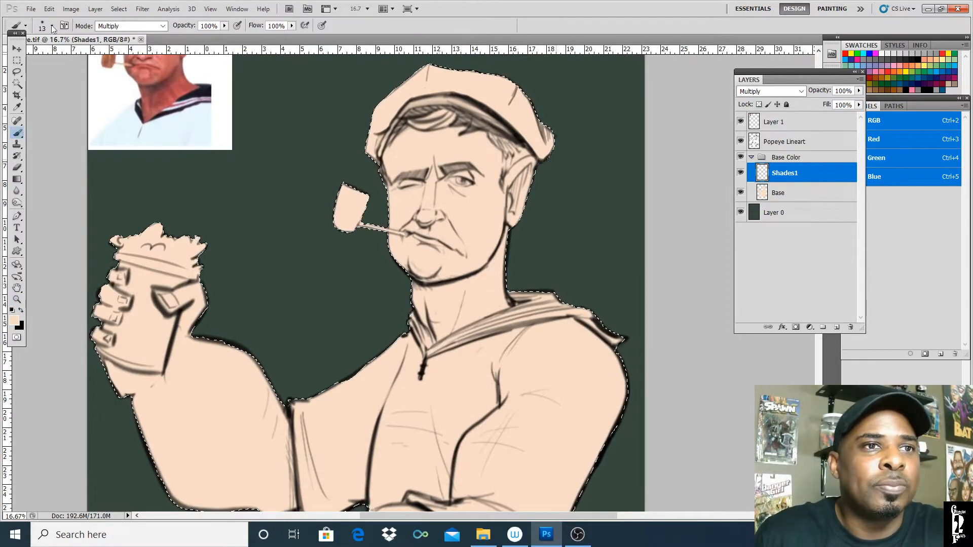
{"action": "left_click", "coordinate": [52, 28]}
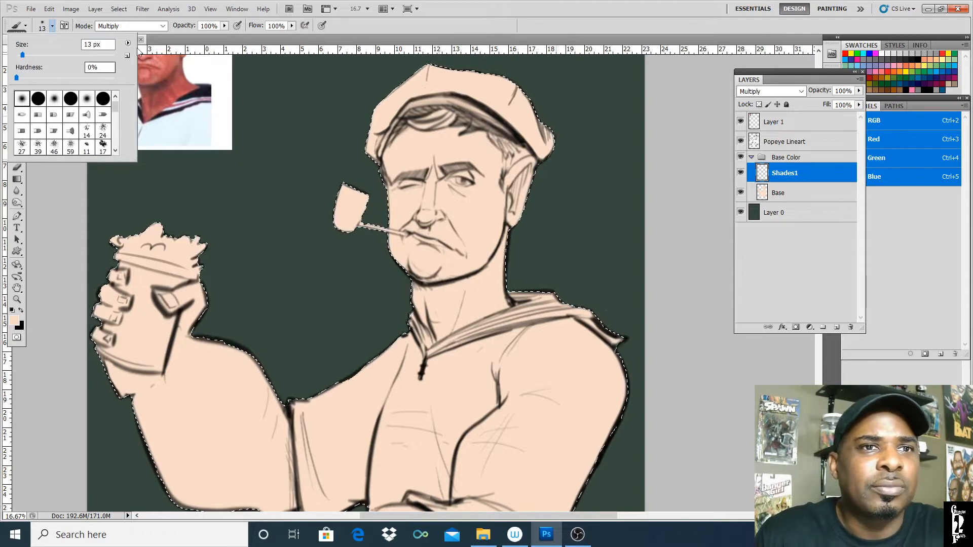
{"action": "left_click", "coordinate": [224, 25]}
{"action": "left_click_drag", "start_coordinate": [222, 38], "coordinate": [199, 42]}
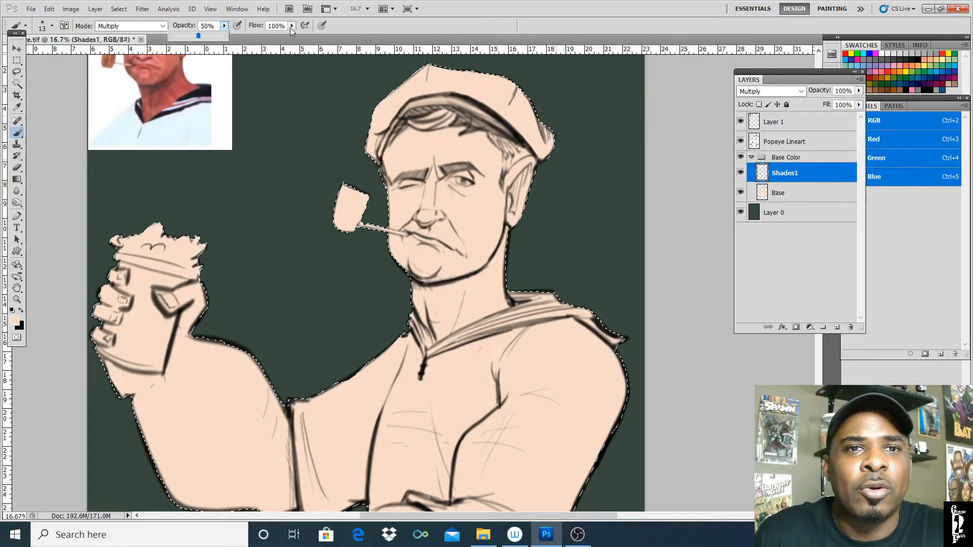
- Enlarge the soft brush to 145 px and shade the neck below the jaw
{"action": "left_click", "coordinate": [52, 26]}
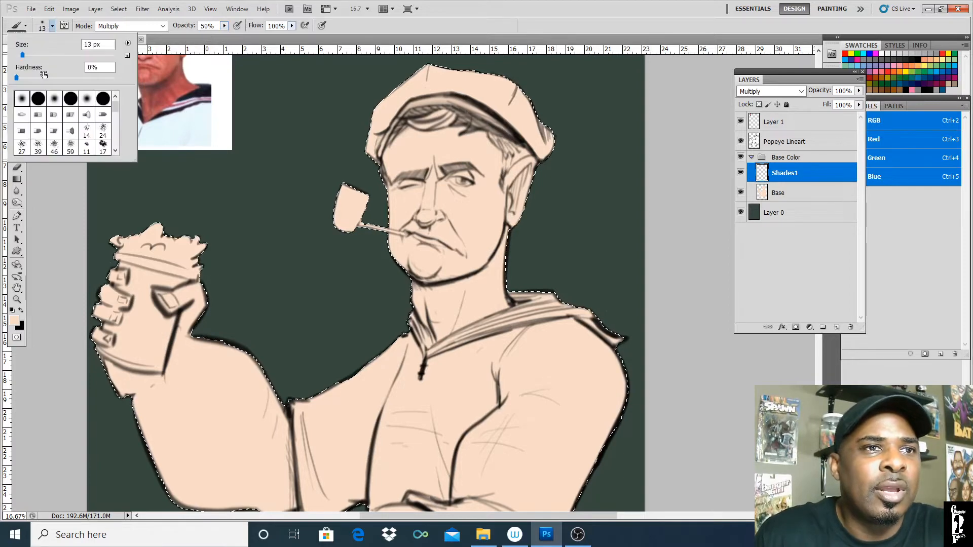
{"action": "left_click_drag", "start_coordinate": [23, 54], "coordinate": [35, 56]}
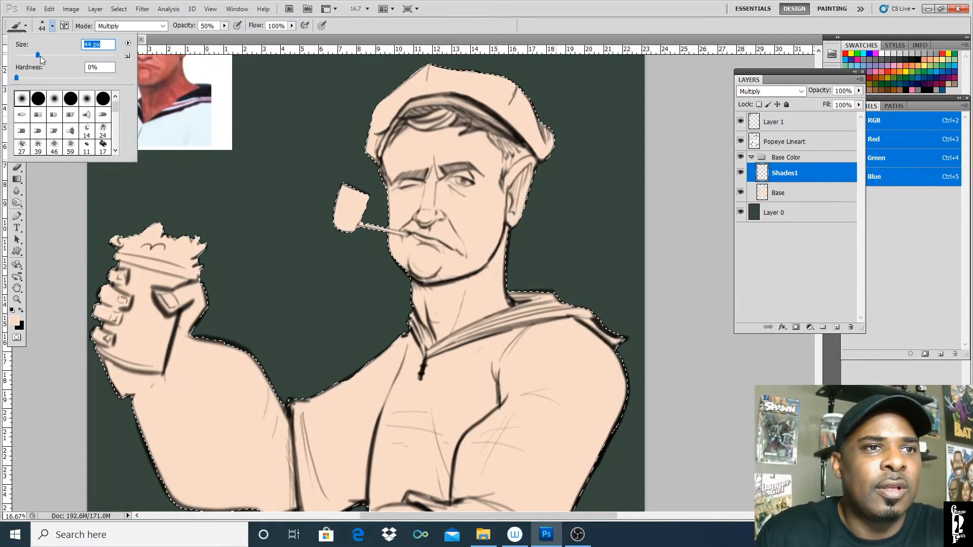
{"action": "left_click_drag", "start_coordinate": [38, 54], "coordinate": [66, 57]}
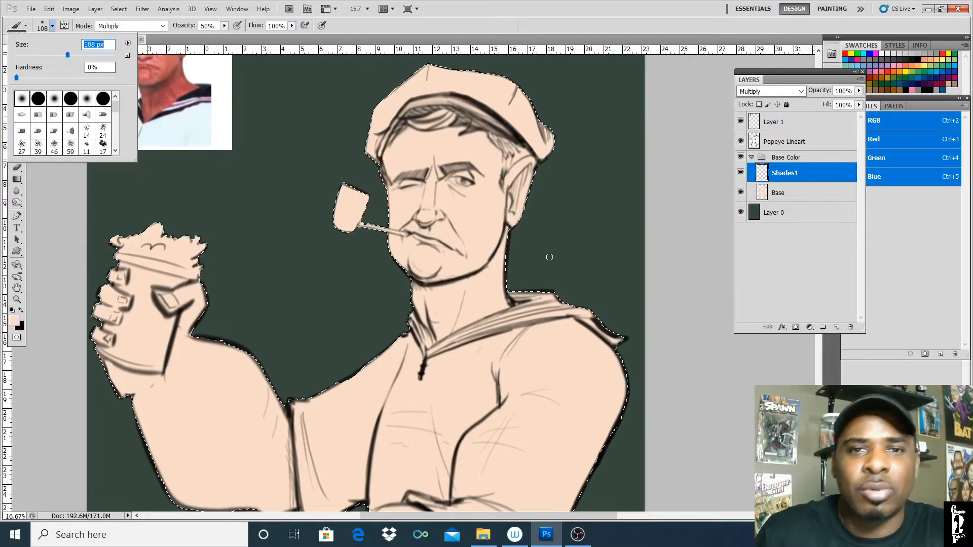
{"action": "left_click_drag", "start_coordinate": [67, 55], "coordinate": [77, 58]}
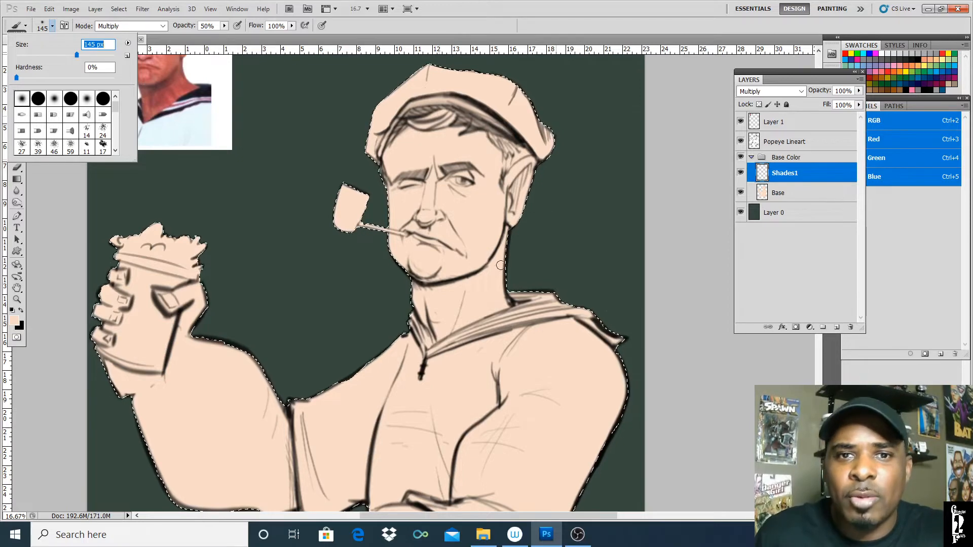
{"action": "key", "text": "Return"}
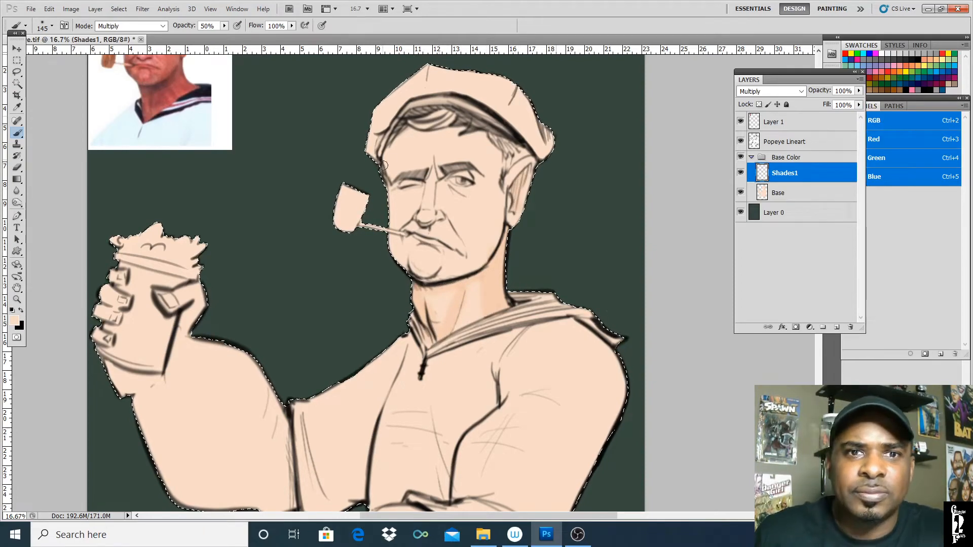
- Set the brush opacity to 71% and shade the nose's side, both sides of the forehead, and the outer cheeks and jaw
{"action": "left_click", "coordinate": [224, 25]}
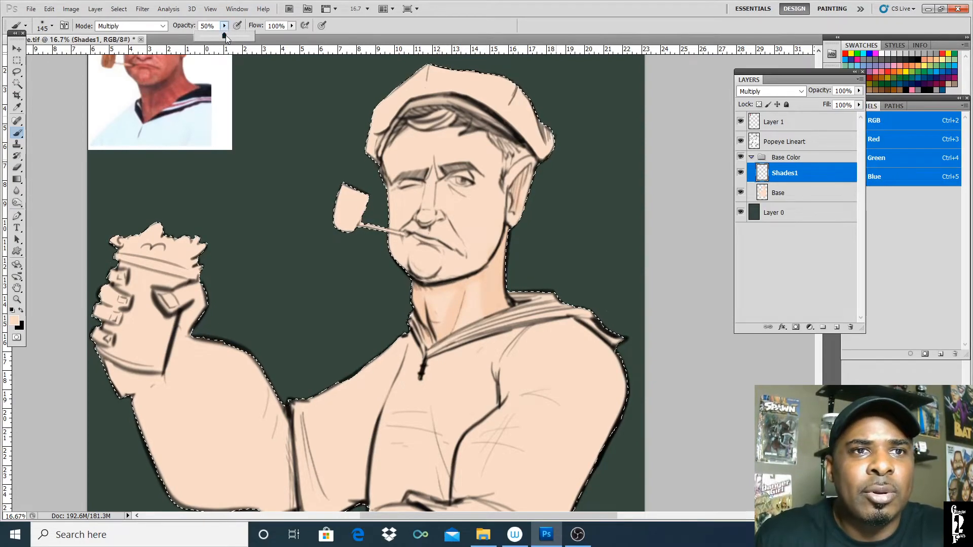
{"action": "left_click_drag", "start_coordinate": [233, 35], "coordinate": [235, 34]}
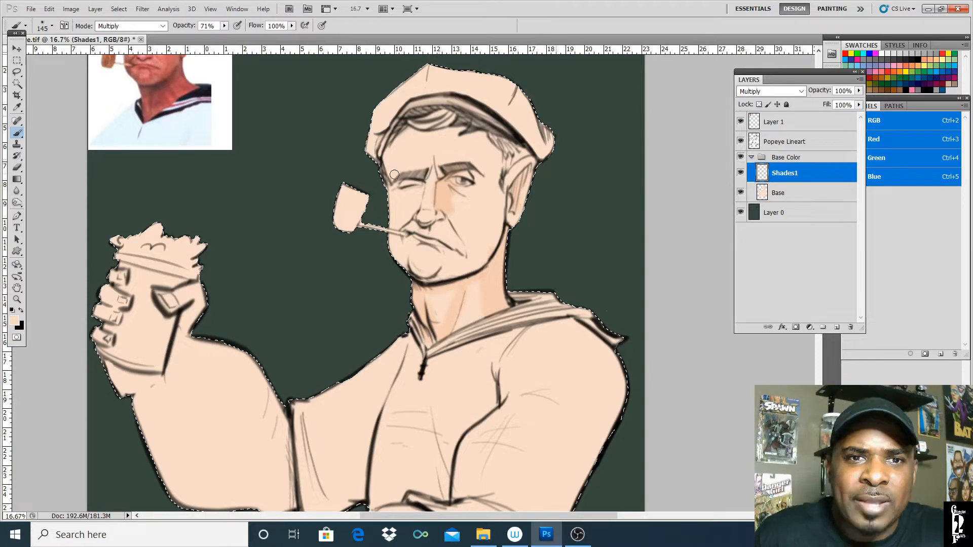
{"action": "mouse_move", "coordinate": [395, 175]}
{"action": "left_mouse_down"}
{"action": "mouse_move", "coordinate": [394, 140]}
{"action": "mouse_move", "coordinate": [389, 180]}
{"action": "left_mouse_up"}
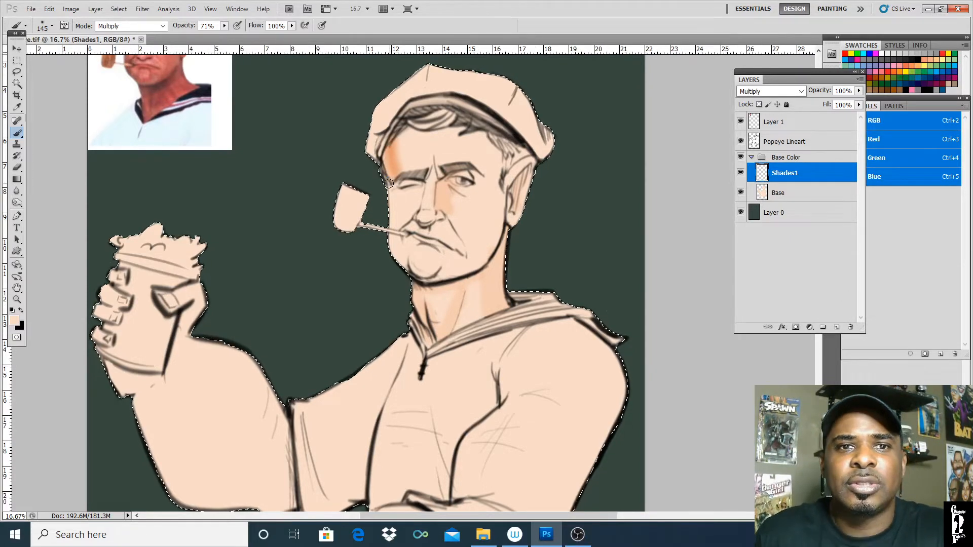
{"action": "key", "text": "ctrl+z"}
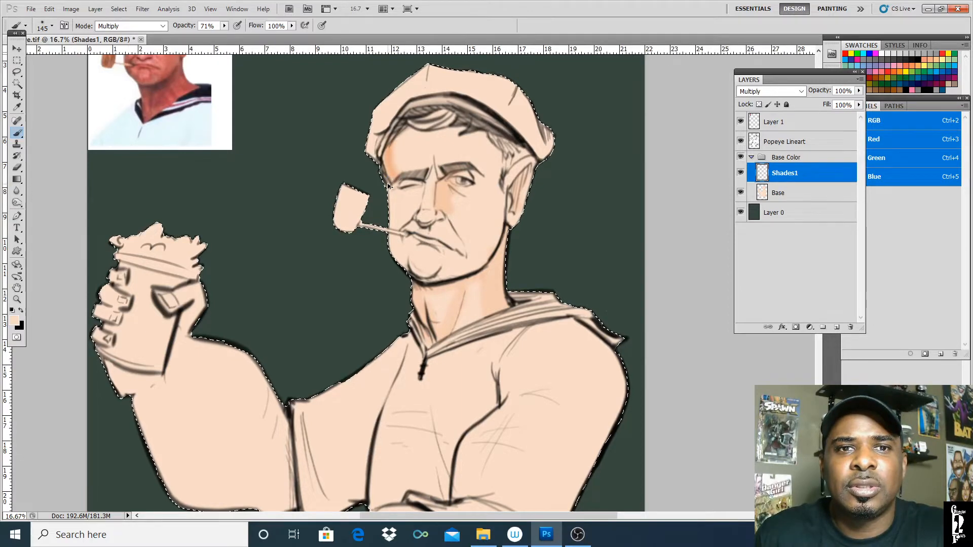
{"action": "key", "text": "ctrl+alt+z"}
{"action": "mouse_move", "coordinate": [392, 180]}
{"action": "left_mouse_down"}
{"action": "mouse_move", "coordinate": [388, 144]}
{"action": "mouse_move", "coordinate": [407, 173]}
{"action": "left_mouse_up"}
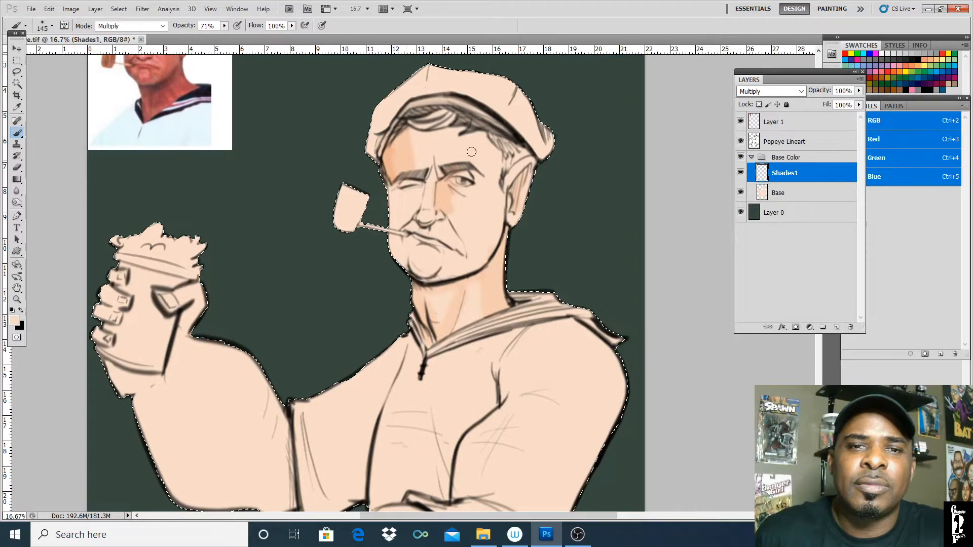
{"action": "mouse_move", "coordinate": [473, 133]}
{"action": "left_mouse_down"}
{"action": "mouse_move", "coordinate": [483, 175]}
{"action": "mouse_move", "coordinate": [502, 182]}
{"action": "mouse_move", "coordinate": [499, 172]}
{"action": "mouse_move", "coordinate": [476, 259]}
{"action": "left_mouse_up"}
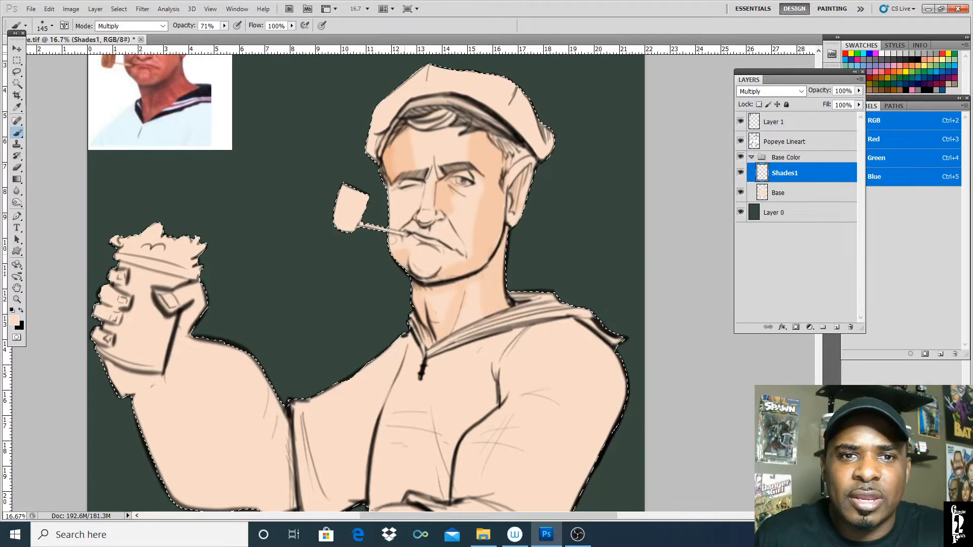
{"action": "left_click_drag", "start_coordinate": [392, 240], "coordinate": [388, 184]}
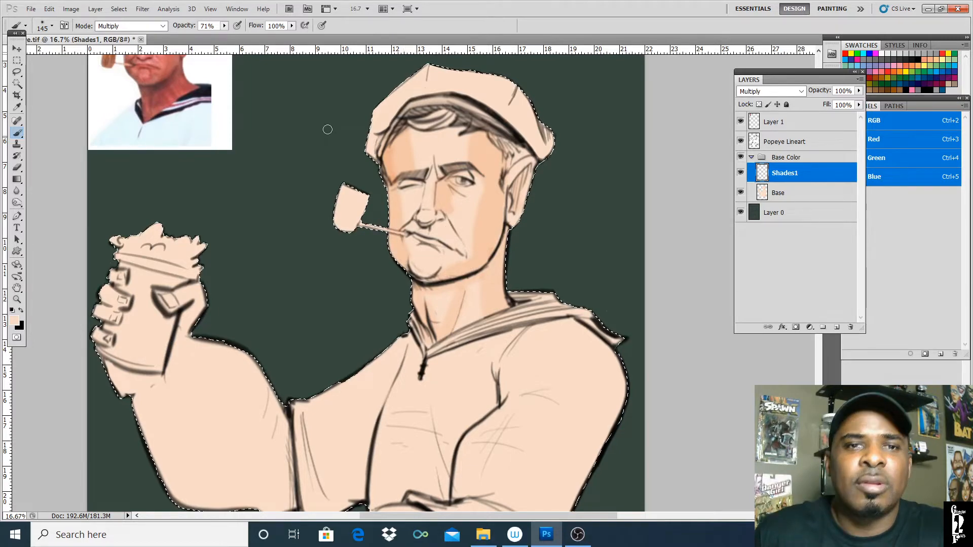
- Reduce the brush to 29 px and paint thin crease shadows on the forehead and along the fold beside the mouth
{"action": "left_click", "coordinate": [17, 300]}
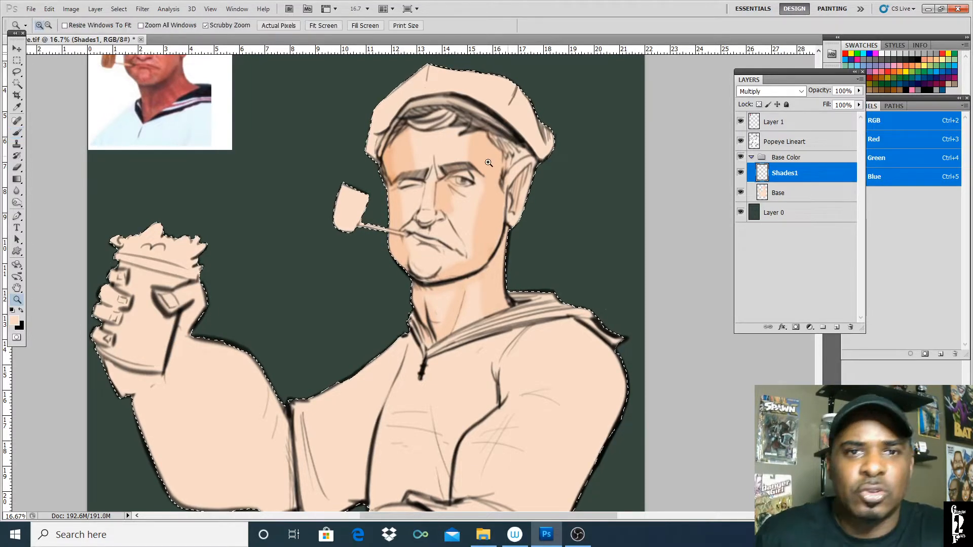
{"action": "left_click", "coordinate": [471, 174]}
{"action": "left_click", "coordinate": [470, 173]}
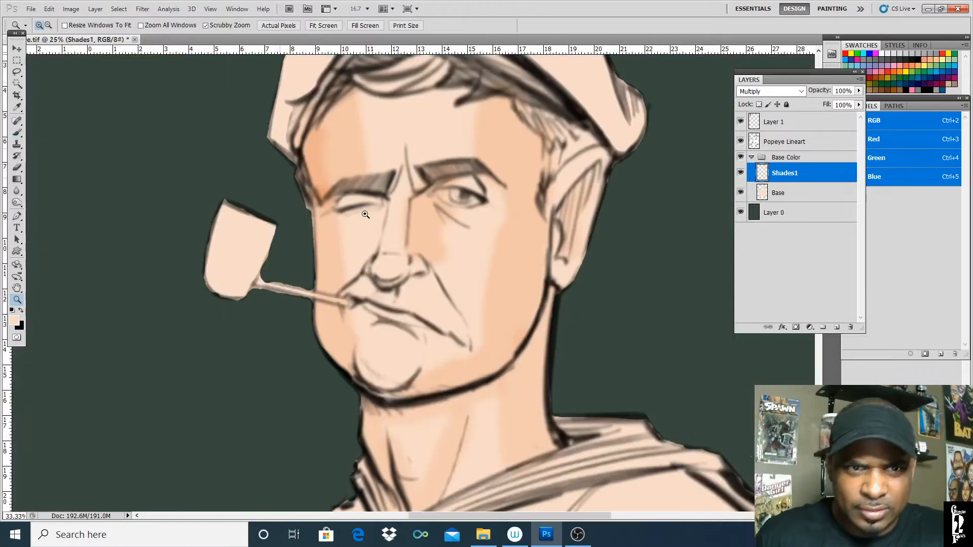
{"action": "left_click", "coordinate": [17, 134]}
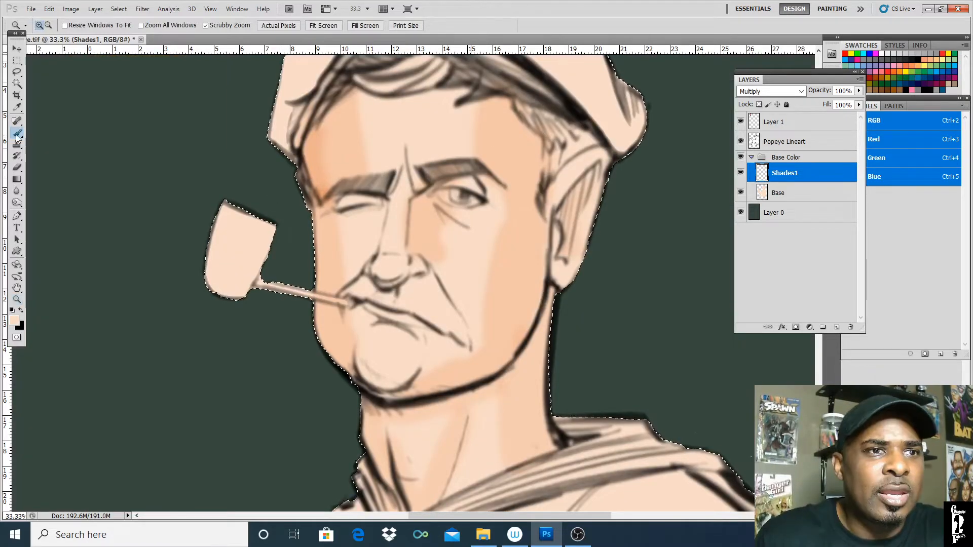
{"action": "left_click", "coordinate": [53, 26]}
{"action": "left_click_drag", "start_coordinate": [77, 55], "coordinate": [30, 55]}
{"action": "key", "text": "Return"}
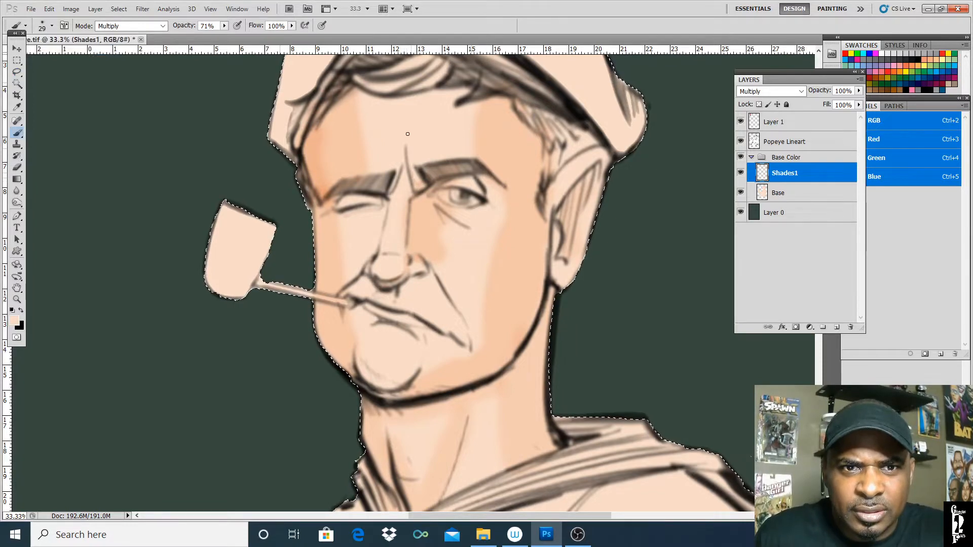
{"action": "mouse_move", "coordinate": [419, 136]}
{"action": "left_mouse_down"}
{"action": "mouse_move", "coordinate": [443, 129]}
{"action": "mouse_move", "coordinate": [469, 141]}
{"action": "left_mouse_up"}
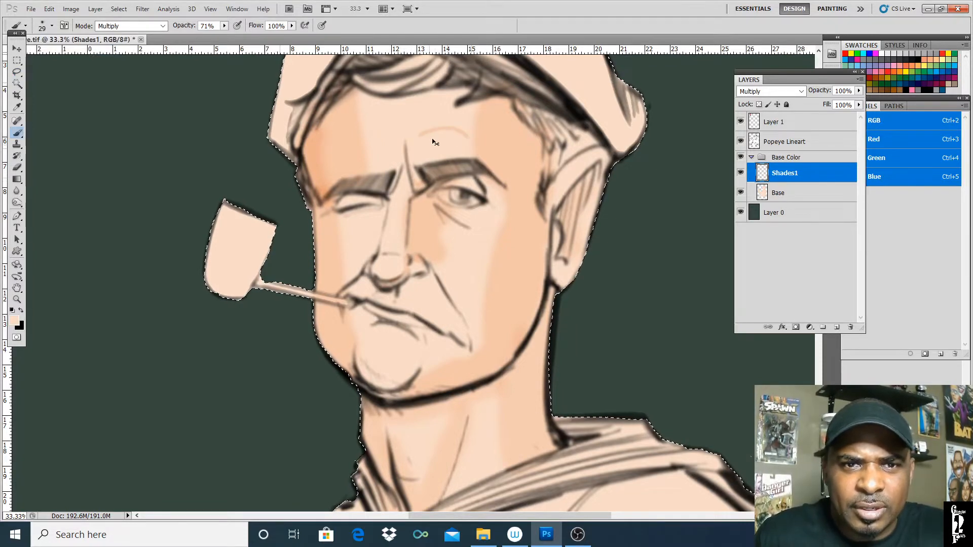
{"action": "key", "text": "ctrl+z"}
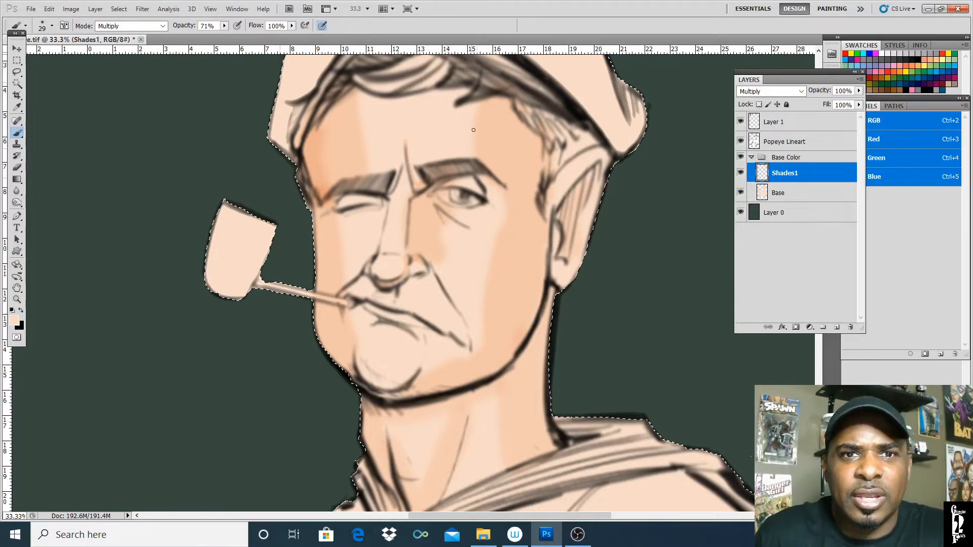
{"action": "left_click_drag", "start_coordinate": [422, 132], "coordinate": [461, 127]}
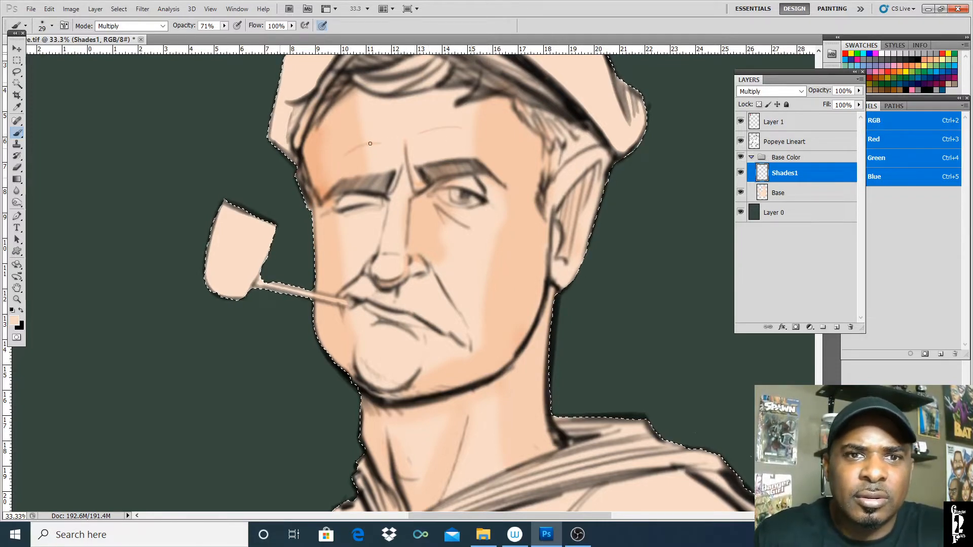
{"action": "key", "text": "ctrl+z"}
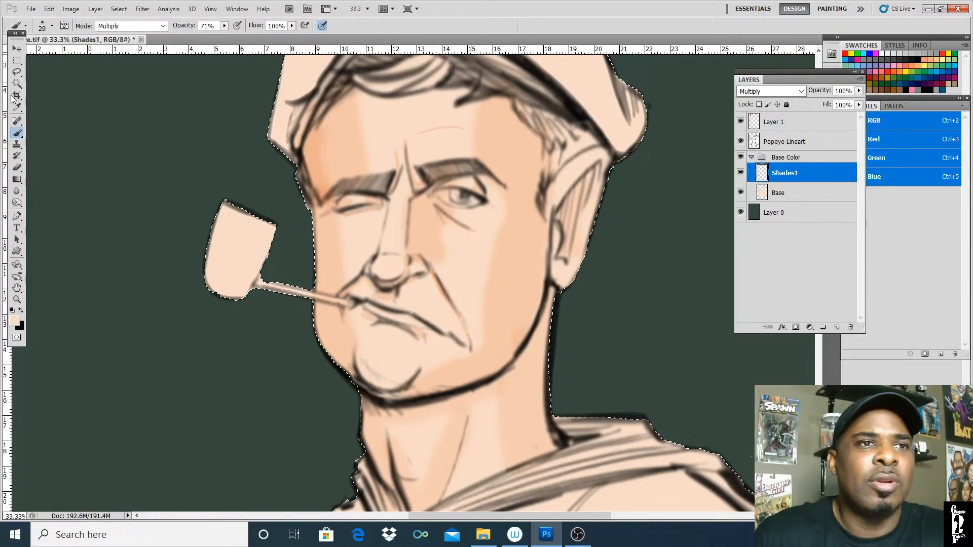
- Set the brush size to 58 px and shade the curve of the chin and the inside of the ear
{"action": "left_click", "coordinate": [53, 26]}
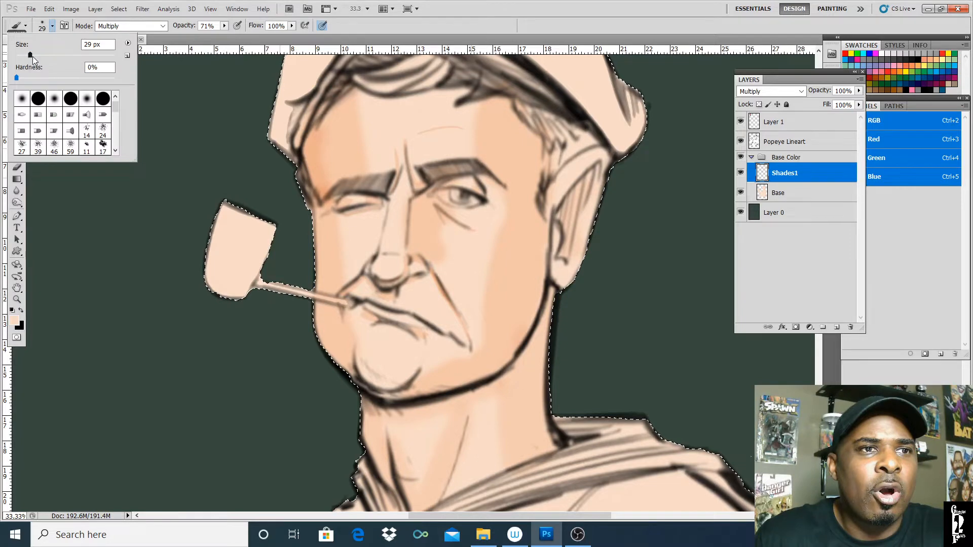
{"action": "left_click_drag", "start_coordinate": [32, 57], "coordinate": [47, 57]}
{"action": "left_click", "coordinate": [361, 345]}
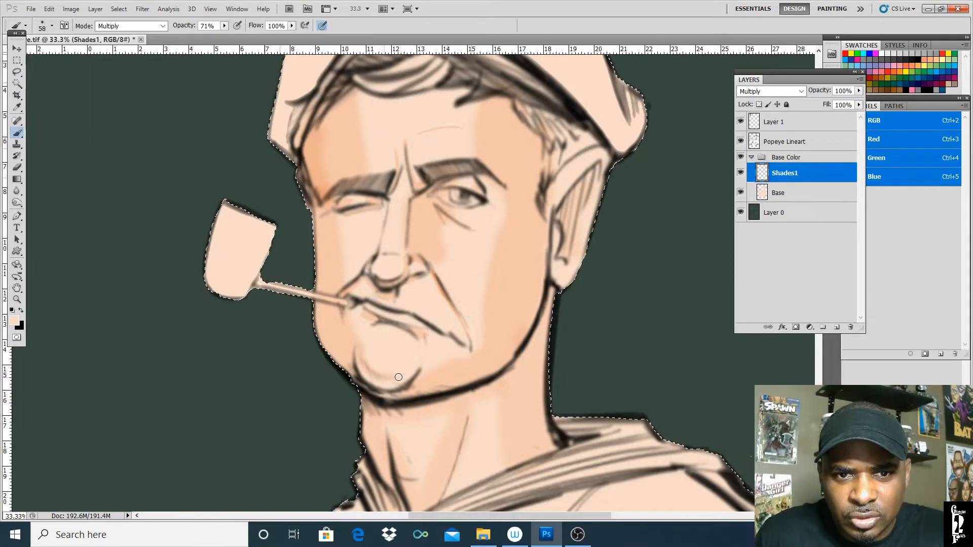
{"action": "left_click_drag", "start_coordinate": [413, 368], "coordinate": [408, 375]}
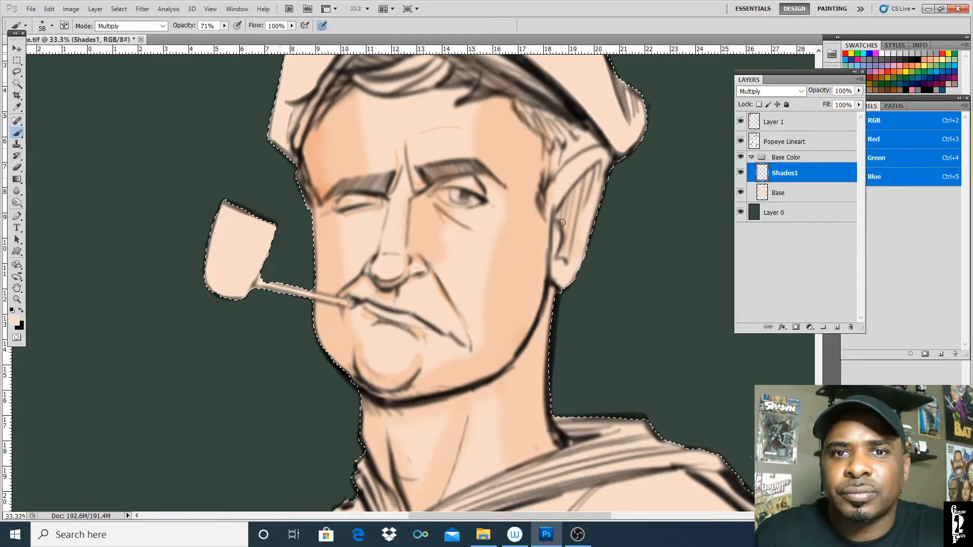
{"action": "left_click_drag", "start_coordinate": [566, 249], "coordinate": [579, 195]}
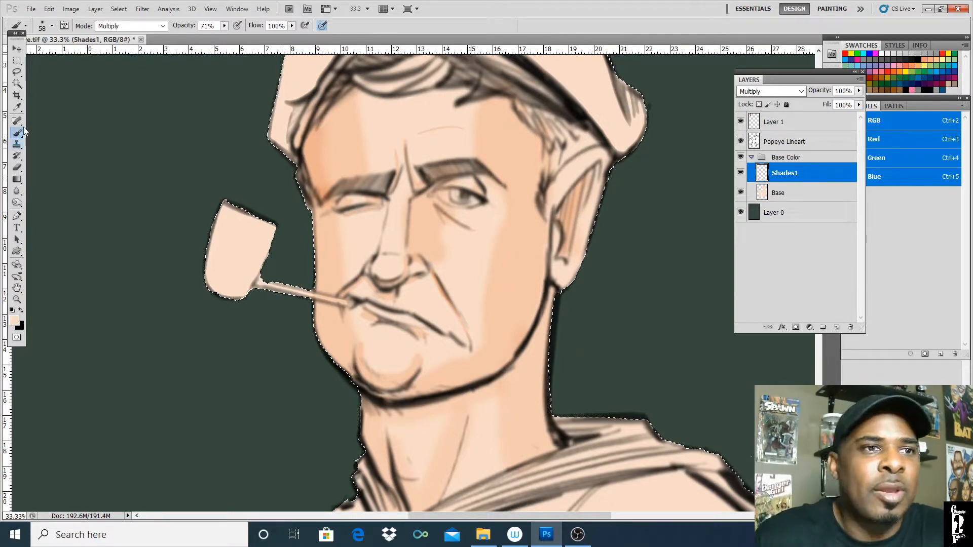
- Reduce the brush to 34 px and shade along the bridge of the nose and beneath the closed eye
{"action": "left_click", "coordinate": [52, 26]}
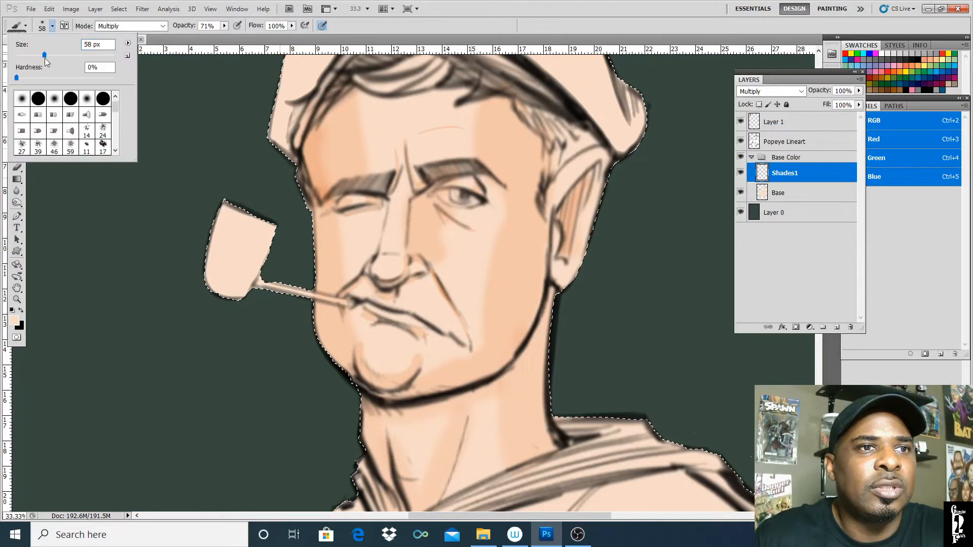
{"action": "left_click_drag", "start_coordinate": [35, 58], "coordinate": [32, 58]}
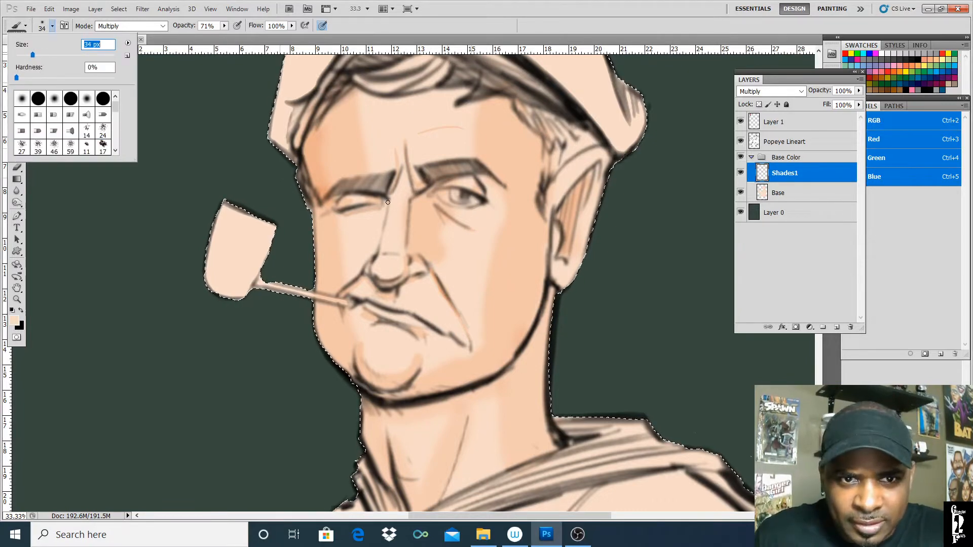
{"action": "left_click", "coordinate": [382, 232]}
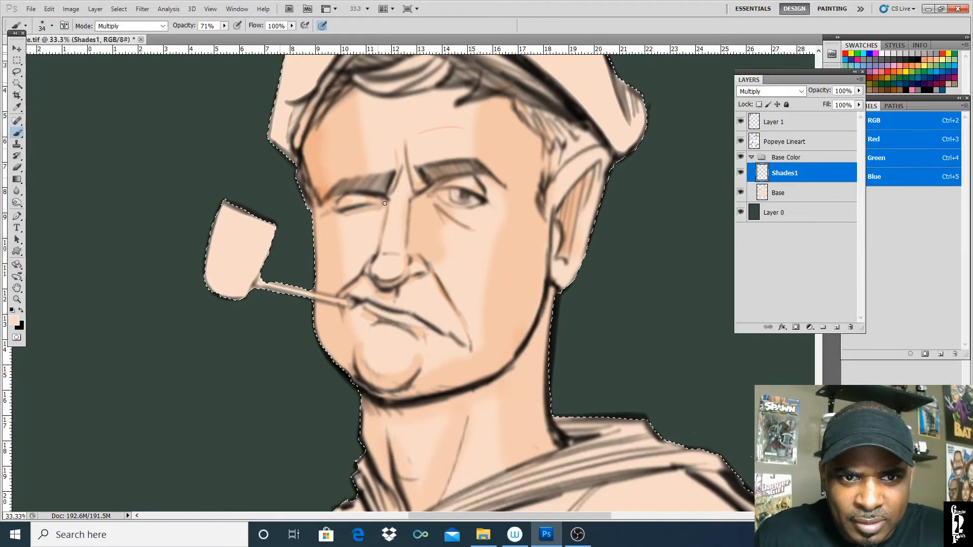
{"action": "left_click_drag", "start_coordinate": [371, 214], "coordinate": [353, 218]}
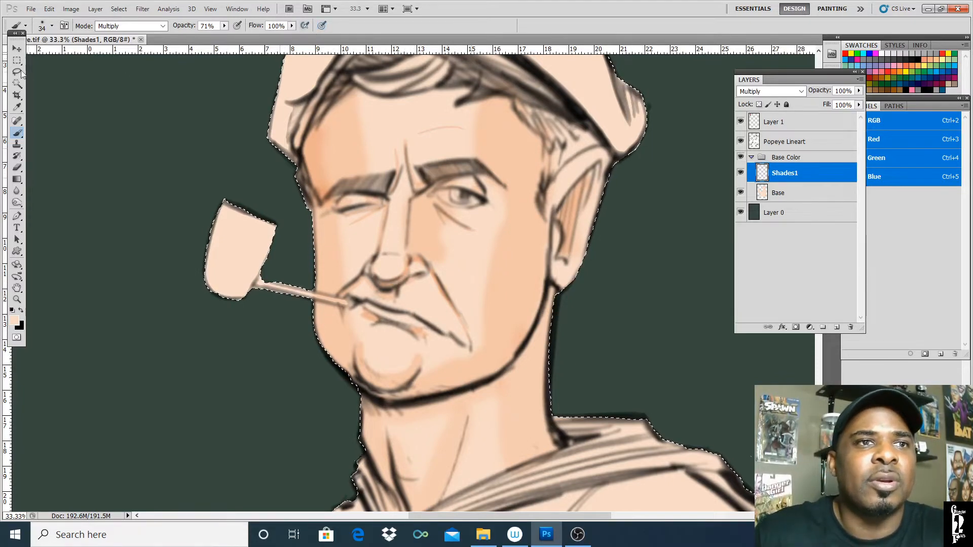
- Set the brush size to 62 px and deepen the shading along the pipe-side cheek edge and the lower jawline
{"action": "left_click", "coordinate": [44, 32]}
{"action": "left_click_drag", "start_coordinate": [37, 55], "coordinate": [46, 55]}
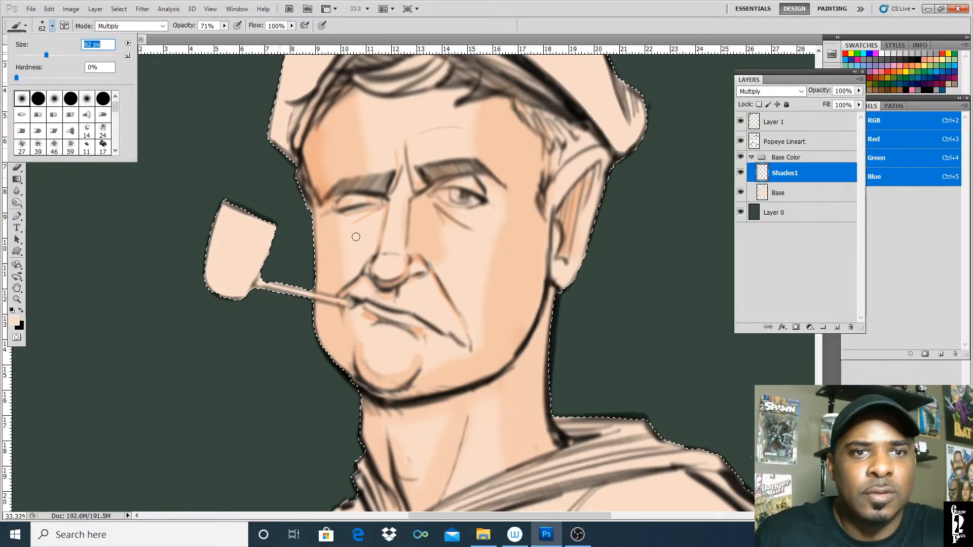
{"action": "left_click_drag", "start_coordinate": [318, 278], "coordinate": [320, 262]}
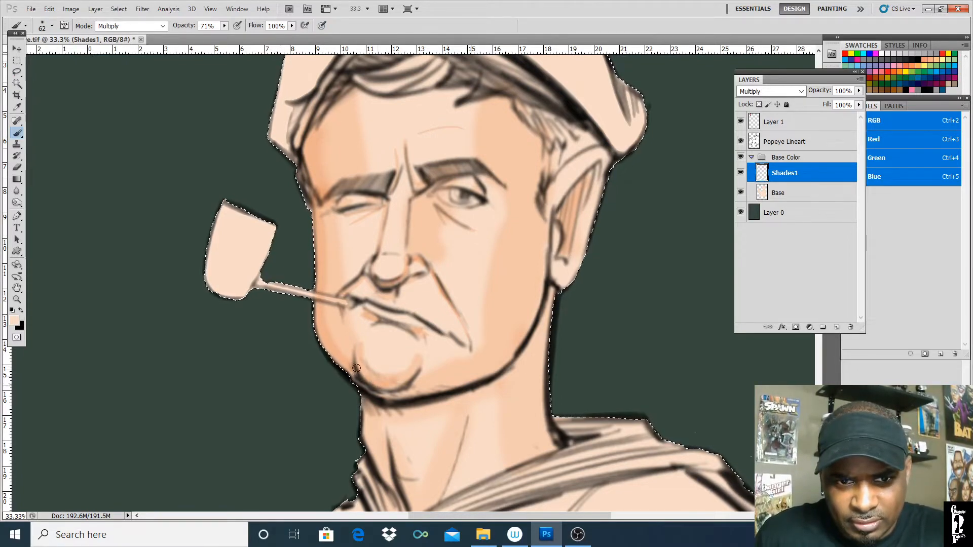
{"action": "mouse_move", "coordinate": [409, 392]}
{"action": "left_mouse_down"}
{"action": "mouse_move", "coordinate": [497, 354]}
{"action": "mouse_move", "coordinate": [462, 378]}
{"action": "left_mouse_up"}
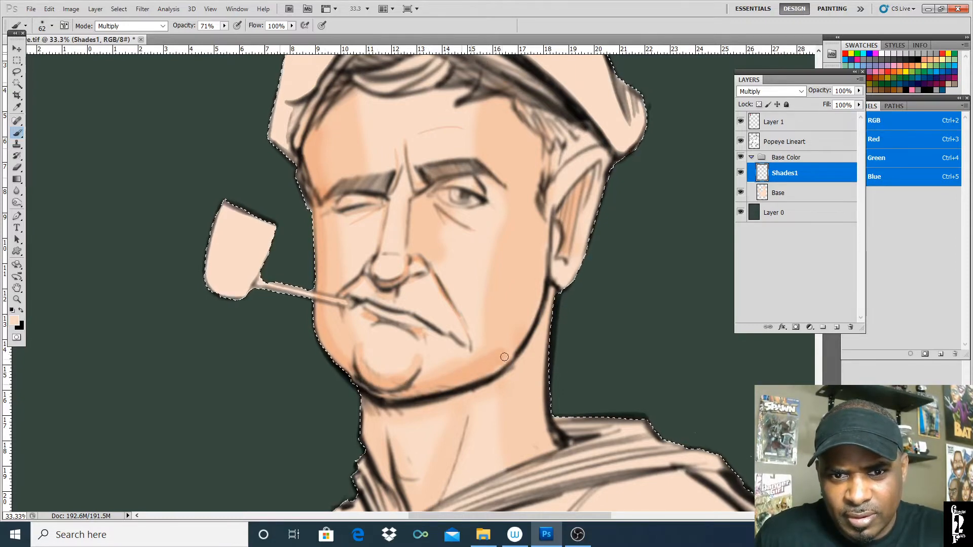
- Undo the last two jawline shading strokes and repaint the shading along the jaw beside the chin
{"action": "key", "text": "ctrl+alt+z"}
{"action": "key", "text": "ctrl+alt+z"}
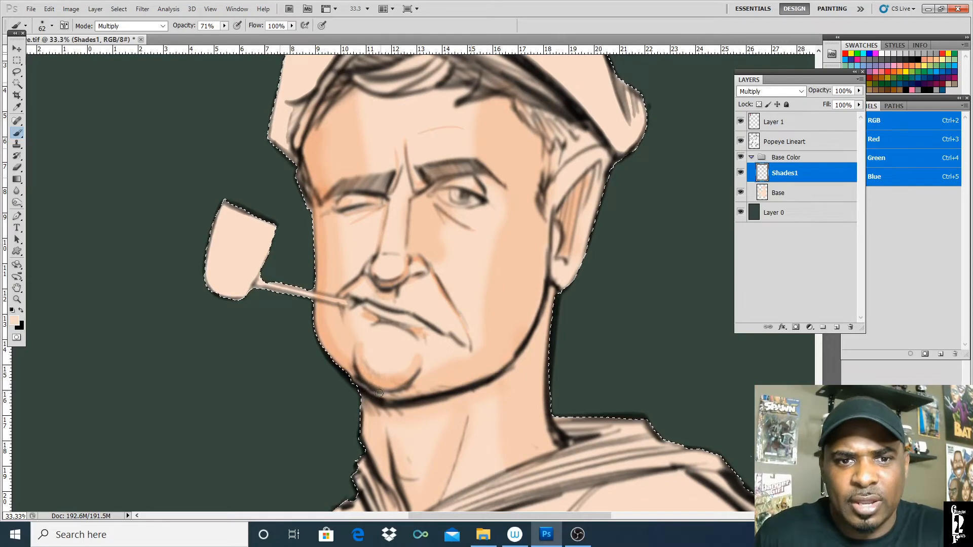
{"action": "left_click_drag", "start_coordinate": [391, 396], "coordinate": [435, 391]}
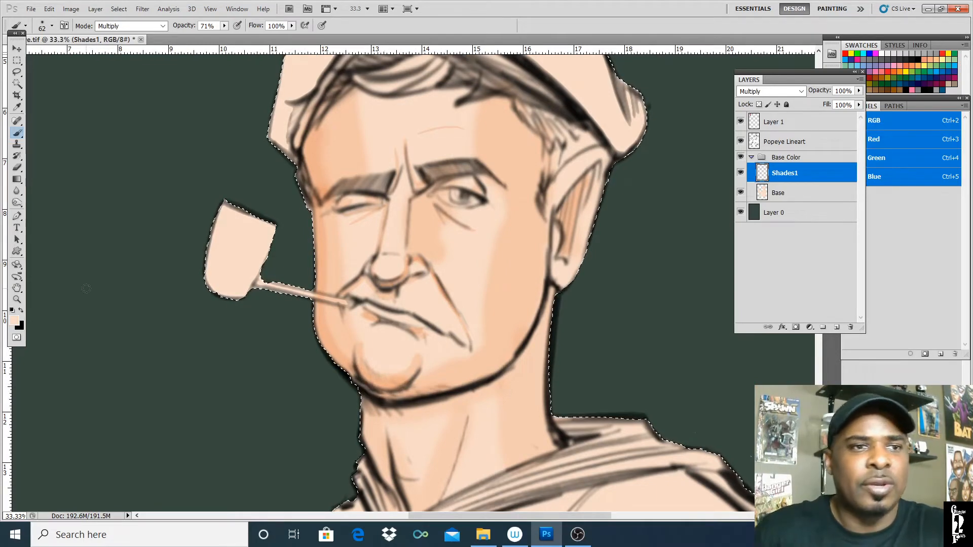
- Set the brush size to 164 px and shade the edges of the tattooed forearm and its fist
{"action": "key", "text": "h"}
{"action": "left_click_drag", "start_coordinate": [485, 248], "coordinate": [485, 236]}
{"action": "key", "text": "ctrl+minus"}
{"action": "key", "text": "ctrl+minus"}
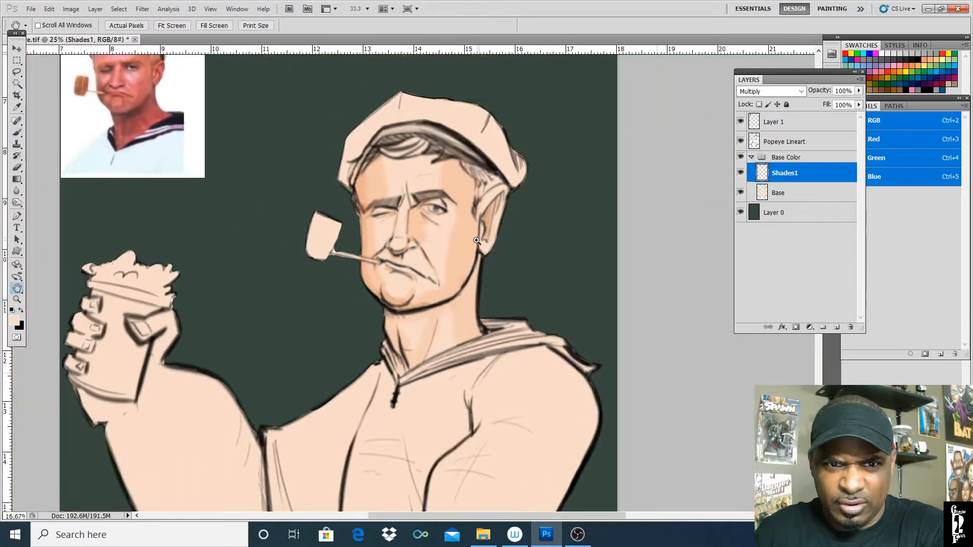
{"action": "key", "text": "ctrl+minus"}
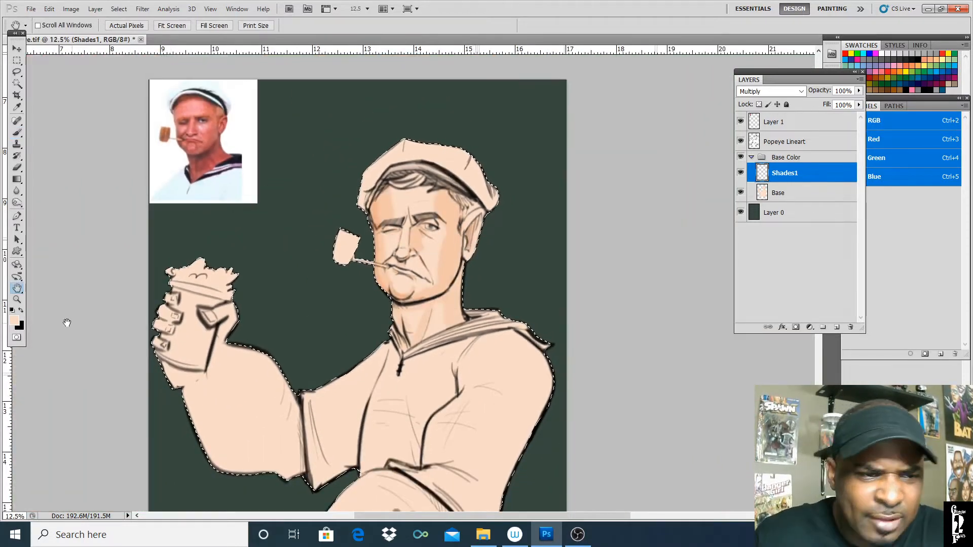
{"action": "left_click_drag", "start_coordinate": [453, 366], "coordinate": [471, 284]}
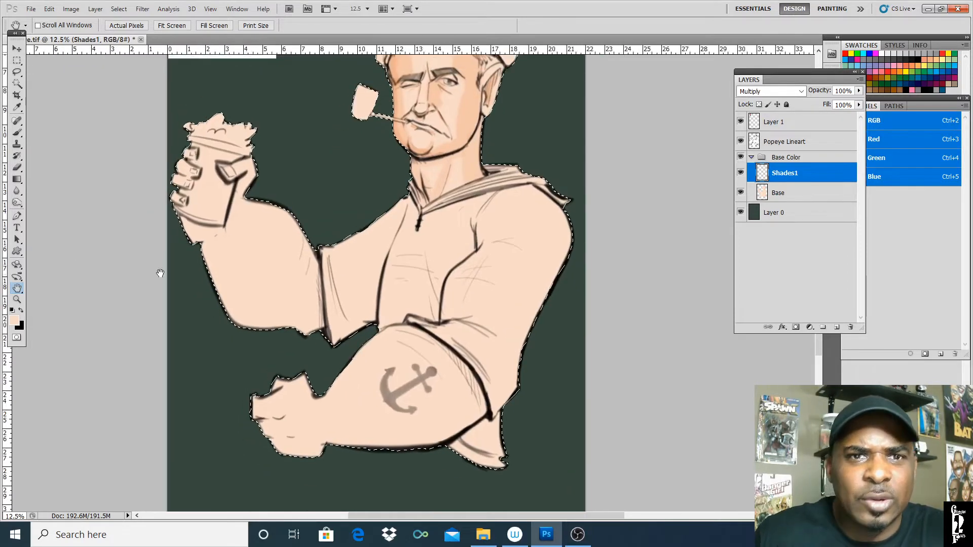
{"action": "left_click", "coordinate": [17, 132]}
{"action": "left_click", "coordinate": [53, 26]}
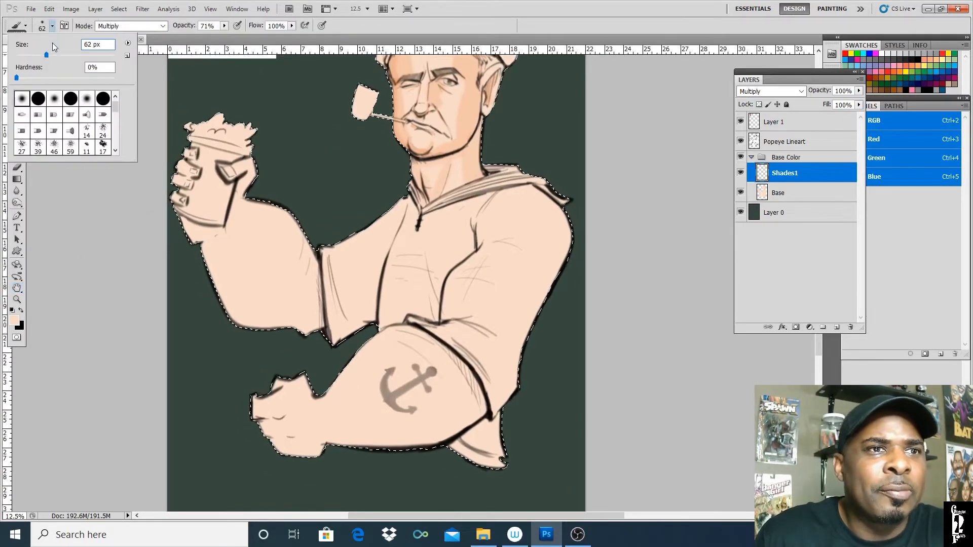
{"action": "left_click_drag", "start_coordinate": [47, 54], "coordinate": [81, 55]}
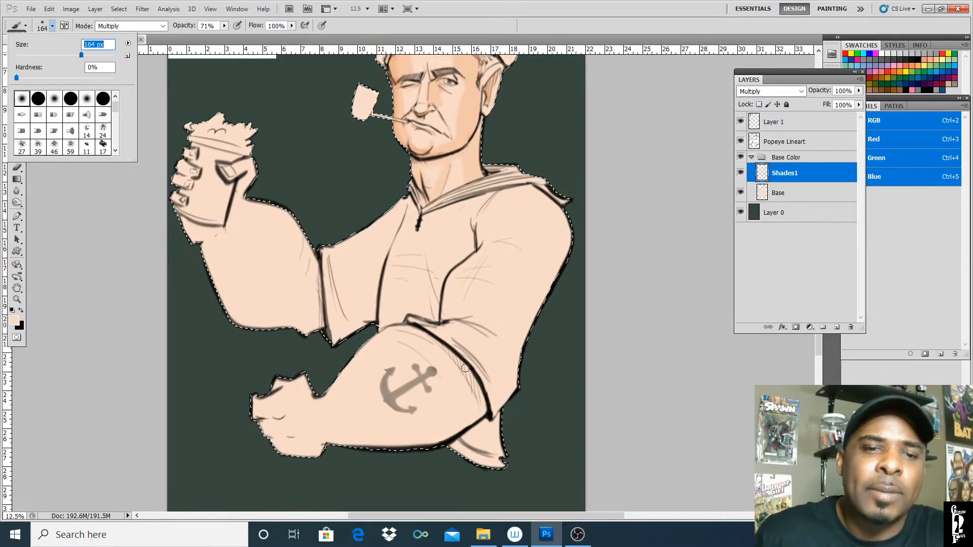
{"action": "key", "text": "Return"}
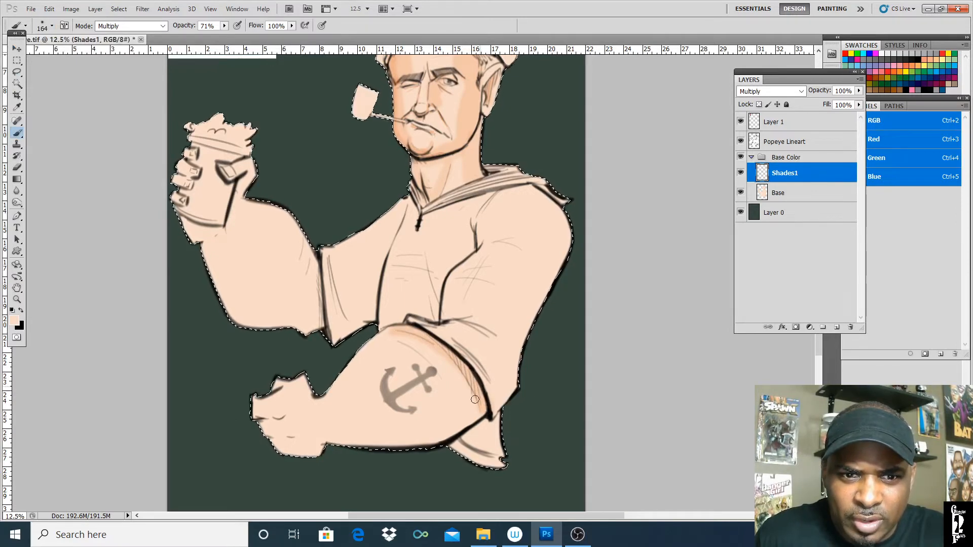
{"action": "mouse_move", "coordinate": [475, 399]}
{"action": "left_mouse_down"}
{"action": "mouse_move", "coordinate": [434, 434]}
{"action": "mouse_move", "coordinate": [343, 441]}
{"action": "mouse_move", "coordinate": [460, 434]}
{"action": "mouse_move", "coordinate": [475, 408]}
{"action": "mouse_move", "coordinate": [445, 439]}
{"action": "mouse_move", "coordinate": [401, 447]}
{"action": "left_mouse_up"}
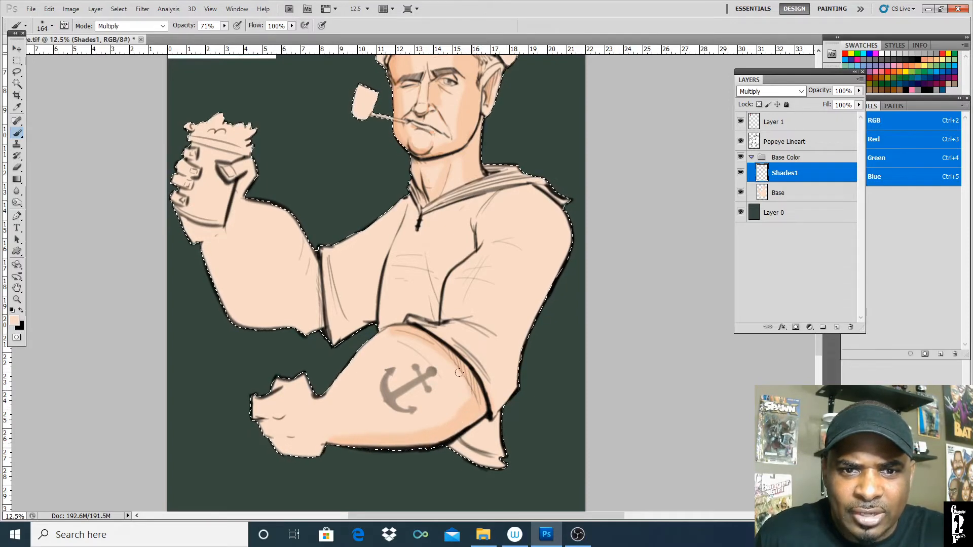
{"action": "left_click_drag", "start_coordinate": [459, 372], "coordinate": [401, 333]}
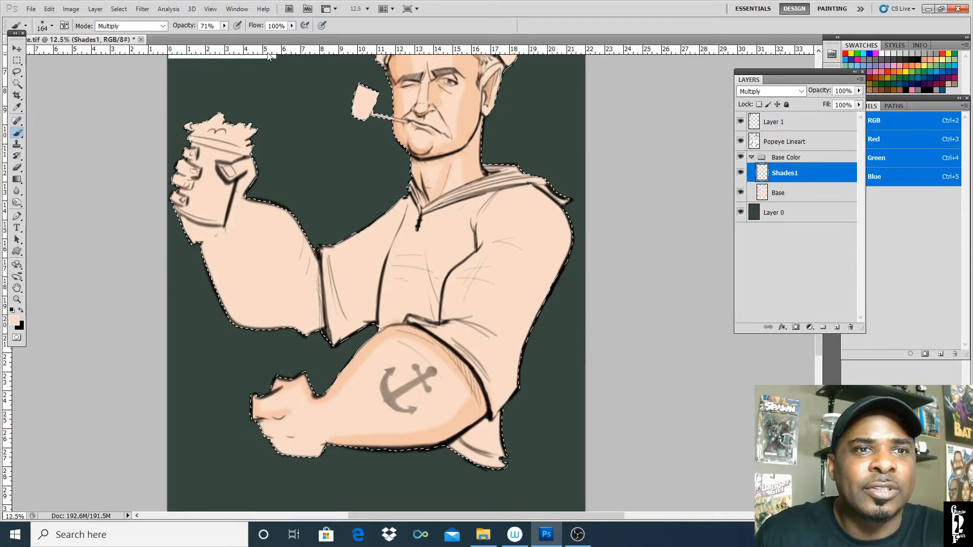
{"action": "left_click", "coordinate": [322, 25]}
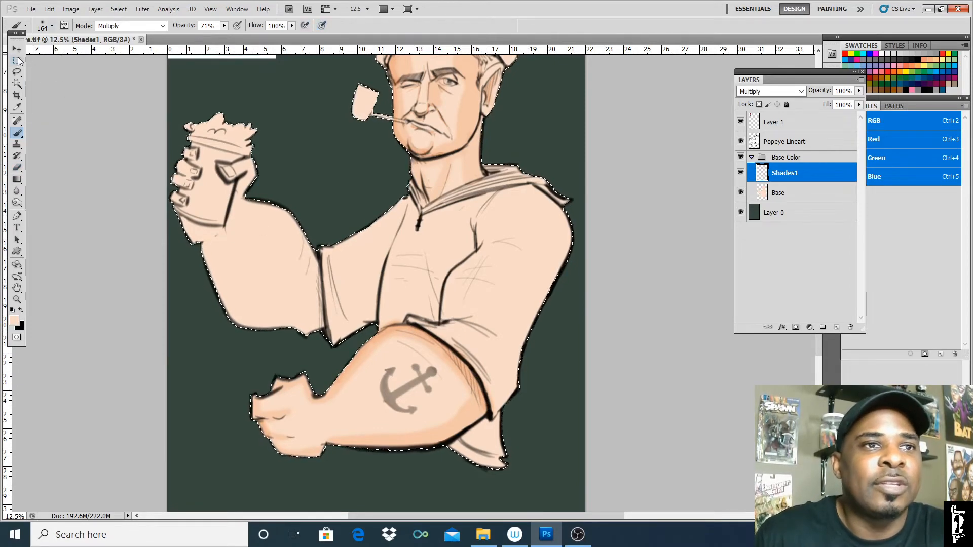
- Set the brush size to 187 px and shade the raised forearm along its outline and beside the sleeve
{"action": "left_click", "coordinate": [52, 26]}
{"action": "left_click_drag", "start_coordinate": [81, 54], "coordinate": [87, 54]}
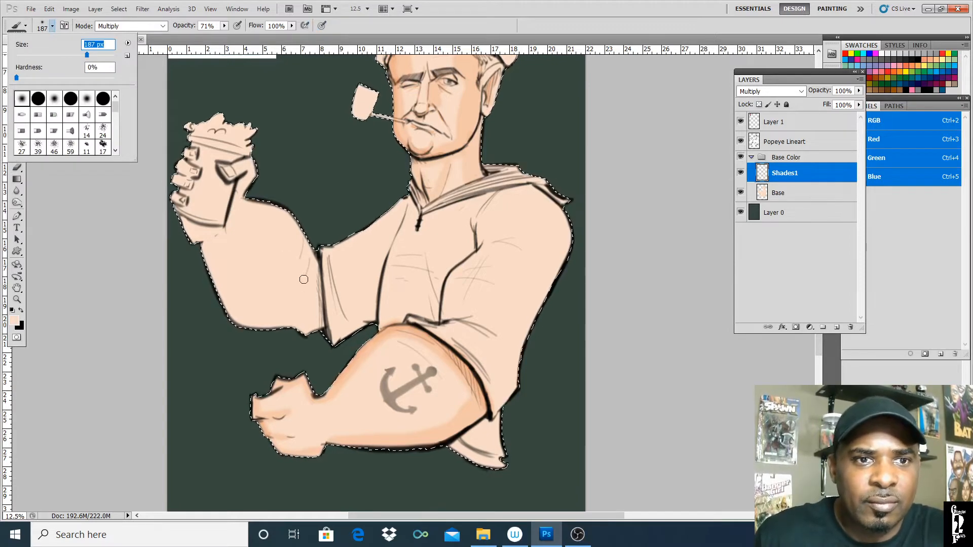
{"action": "mouse_move", "coordinate": [305, 254]}
{"action": "left_mouse_down"}
{"action": "mouse_move", "coordinate": [318, 314]}
{"action": "mouse_move", "coordinate": [313, 270]}
{"action": "mouse_move", "coordinate": [310, 292]}
{"action": "left_mouse_up"}
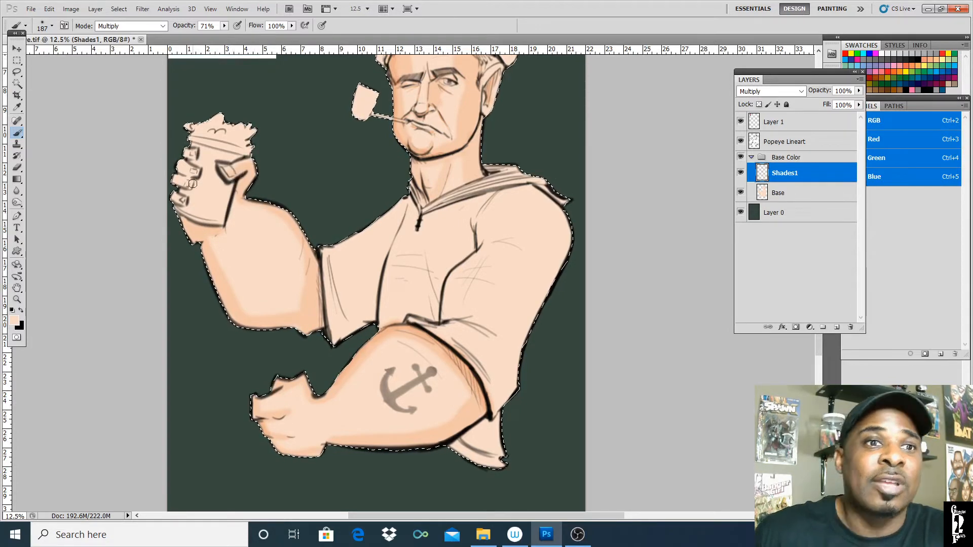
- Turn on pressure-controlled brush size, reduce the brush to 104 px and shade the fingers and thumb gripping the can
{"action": "left_click", "coordinate": [322, 25]}
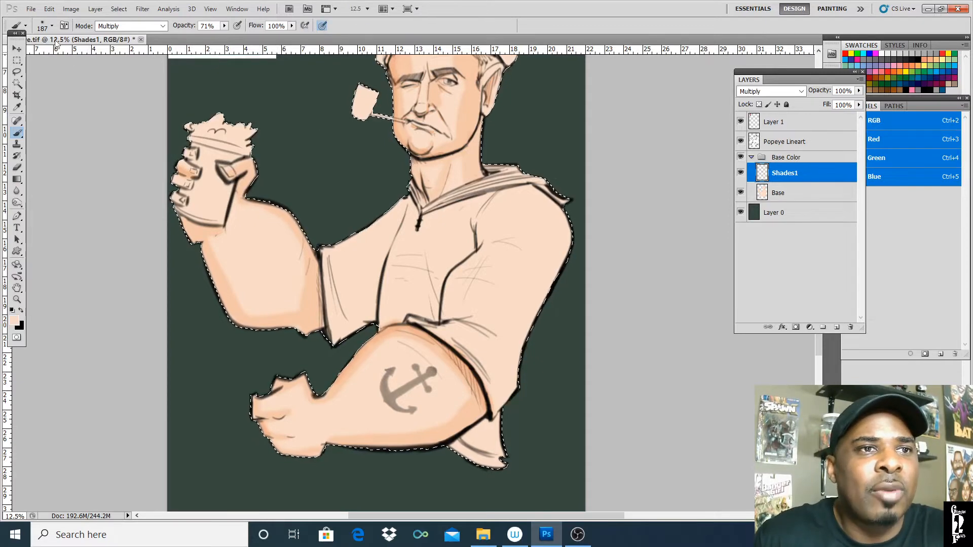
{"action": "left_click", "coordinate": [51, 26]}
{"action": "left_click_drag", "start_coordinate": [86, 55], "coordinate": [76, 56]}
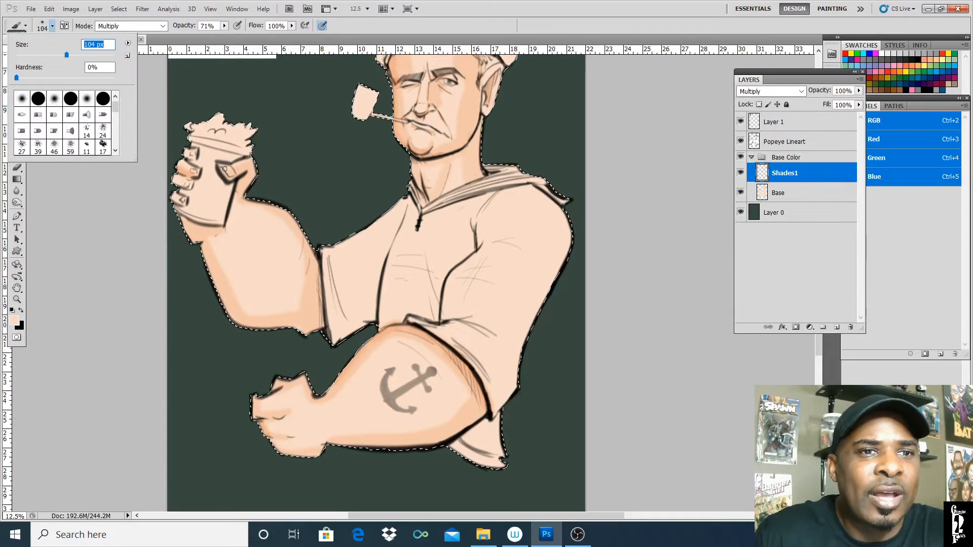
{"action": "left_click", "coordinate": [185, 186]}
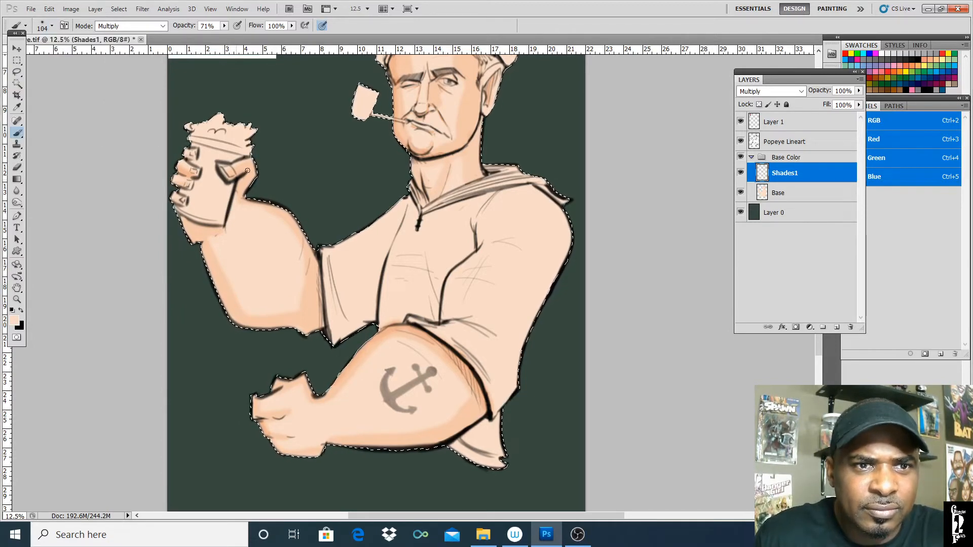
{"action": "left_click_drag", "start_coordinate": [232, 180], "coordinate": [244, 173]}
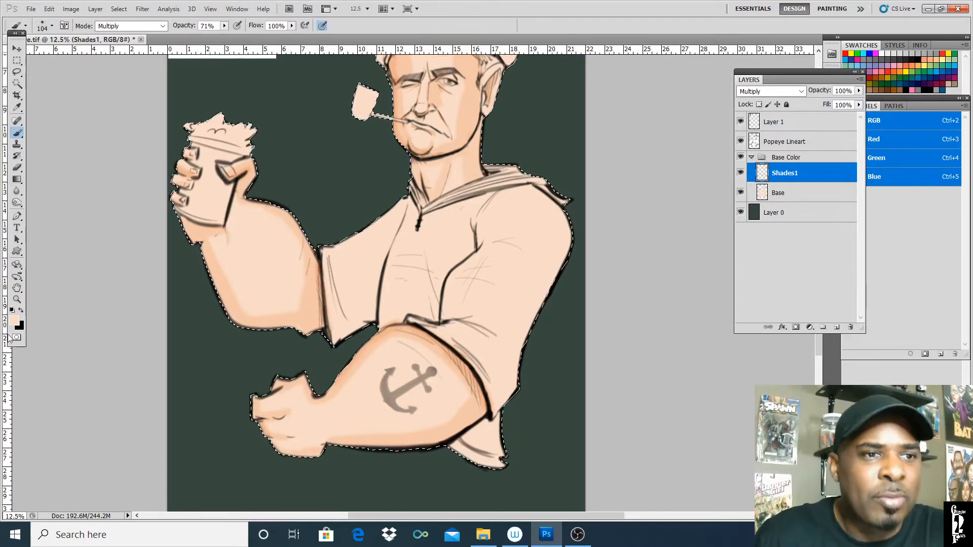
- Switch to the Eraser and set its opacity to 17%
{"action": "left_click", "coordinate": [17, 287]}
{"action": "left_click_drag", "start_coordinate": [484, 239], "coordinate": [494, 300]}
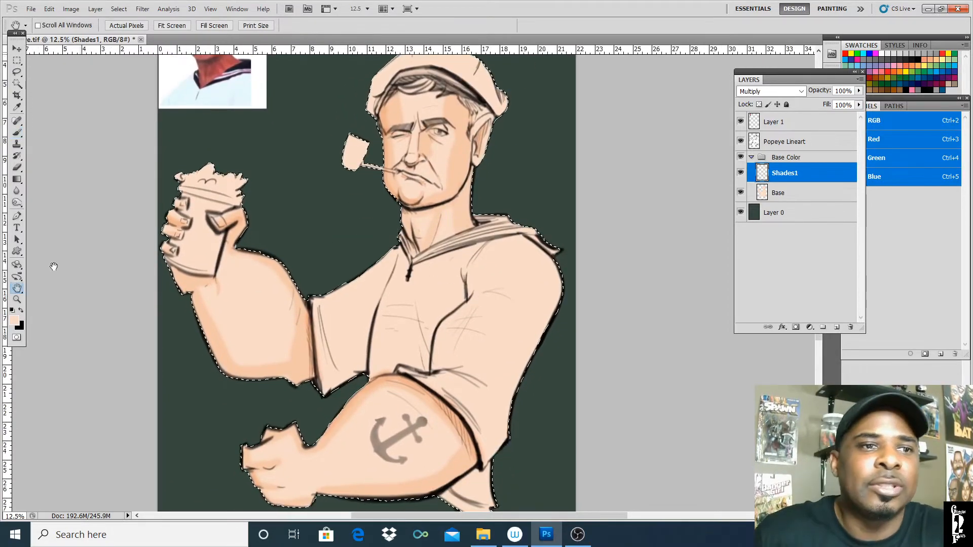
{"action": "left_click", "coordinate": [21, 170]}
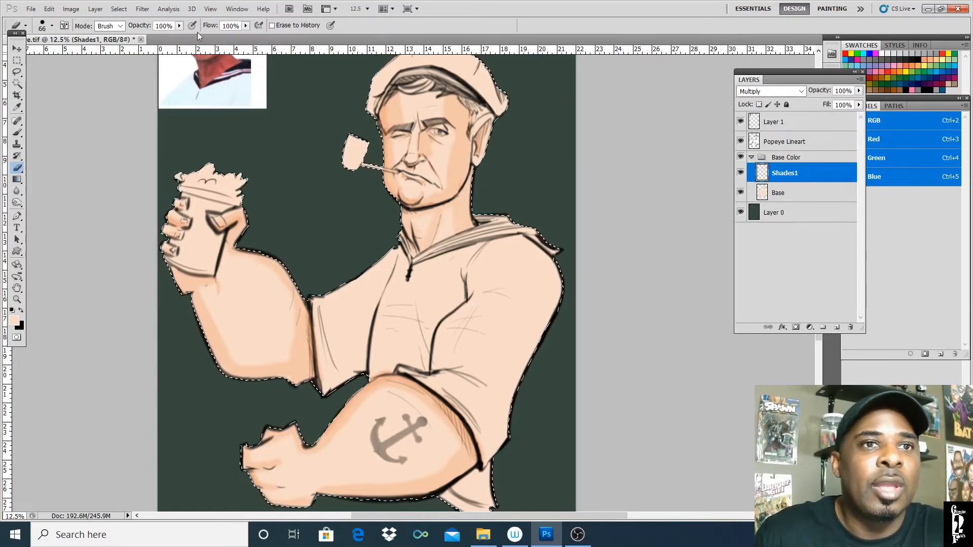
{"action": "left_click", "coordinate": [178, 26]}
{"action": "left_click_drag", "start_coordinate": [180, 36], "coordinate": [138, 45]}
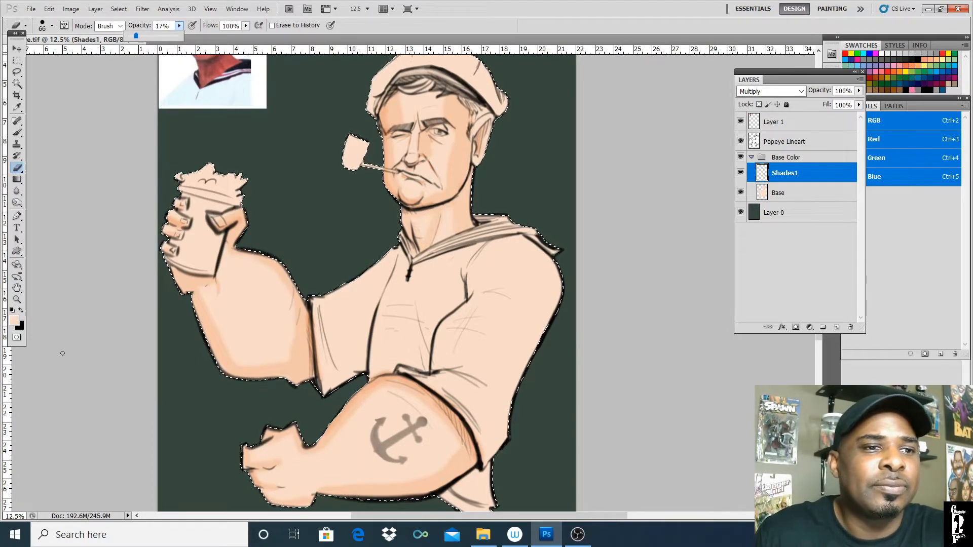
- Give the Eraser a soft round tip at 141 px for blending the shading on the face
{"action": "left_click", "coordinate": [17, 300]}
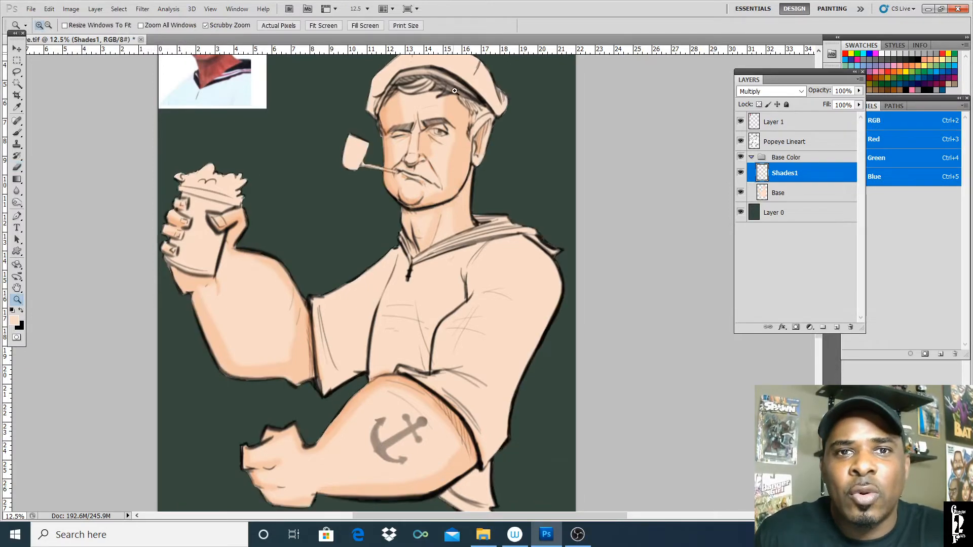
{"action": "left_click", "coordinate": [443, 84]}
{"action": "left_click", "coordinate": [442, 84]}
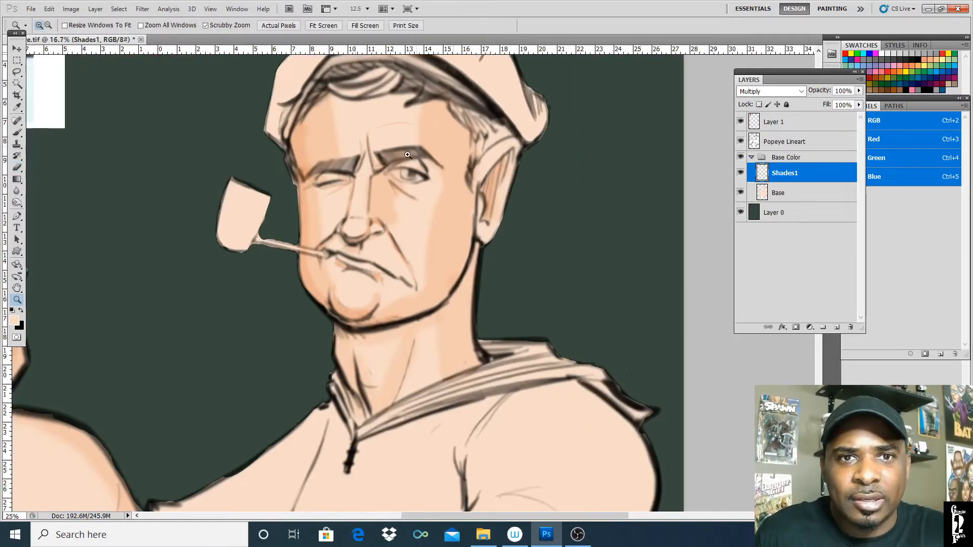
{"action": "left_click", "coordinate": [17, 167]}
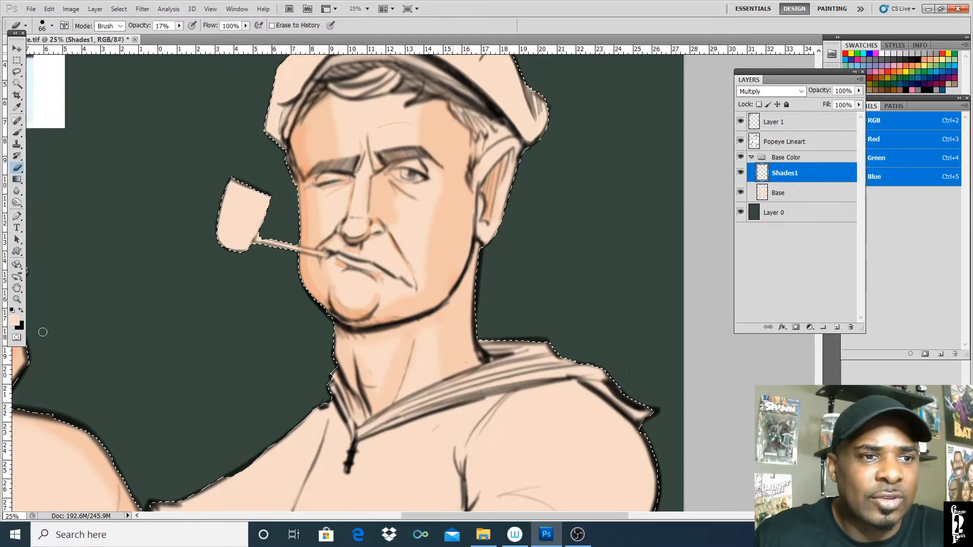
{"action": "left_click", "coordinate": [16, 288]}
{"action": "left_click_drag", "start_coordinate": [323, 224], "coordinate": [323, 251]}
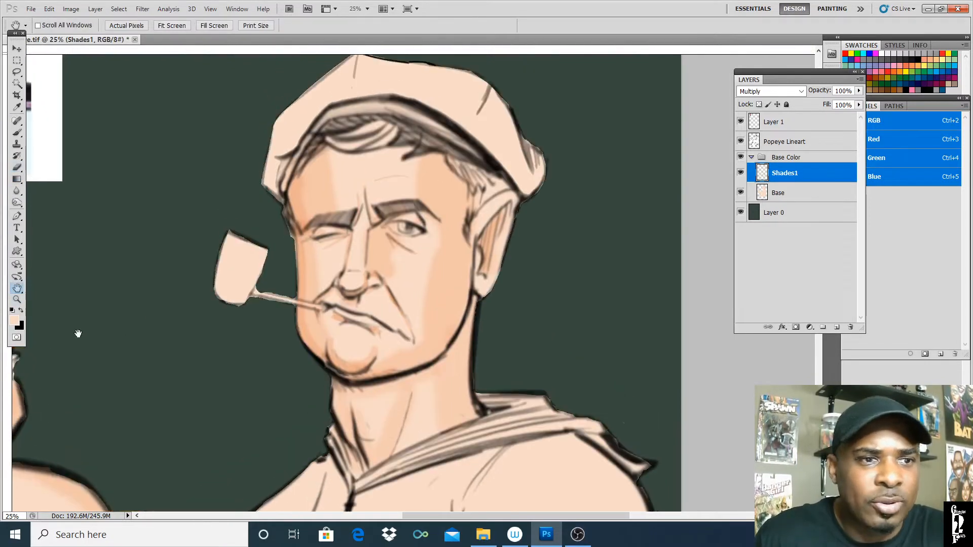
{"action": "left_click", "coordinate": [16, 299]}
{"action": "left_click", "coordinate": [400, 195]}
{"action": "left_click", "coordinate": [400, 194]}
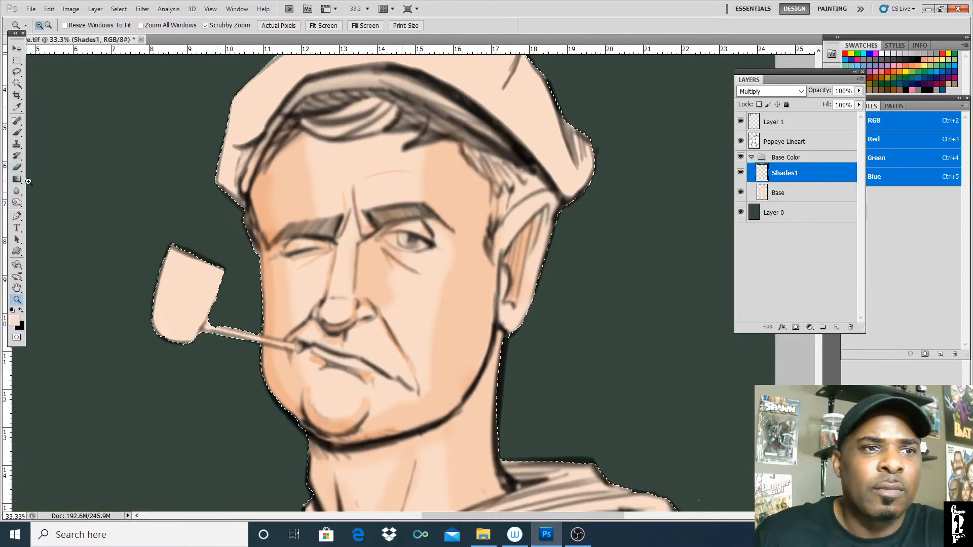
{"action": "left_click", "coordinate": [17, 168]}
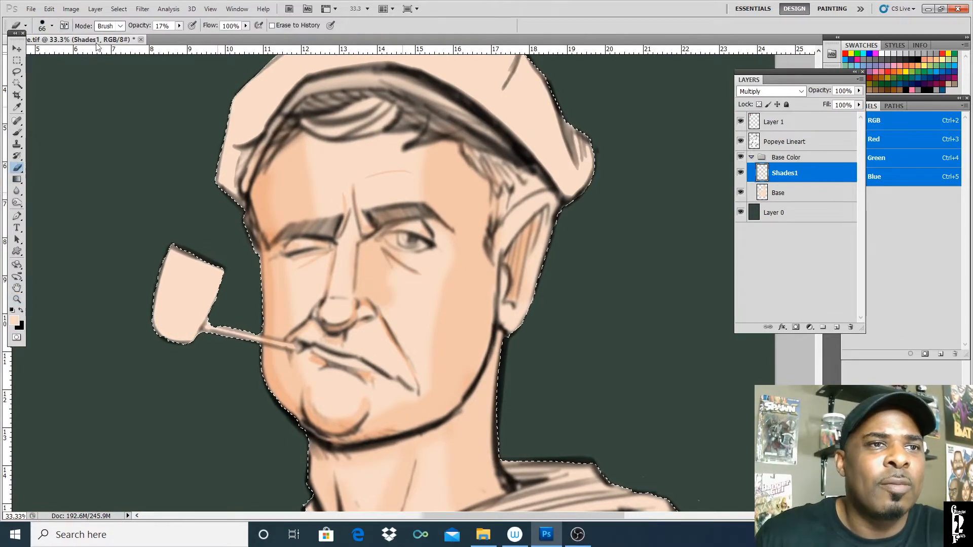
{"action": "left_click", "coordinate": [52, 26]}
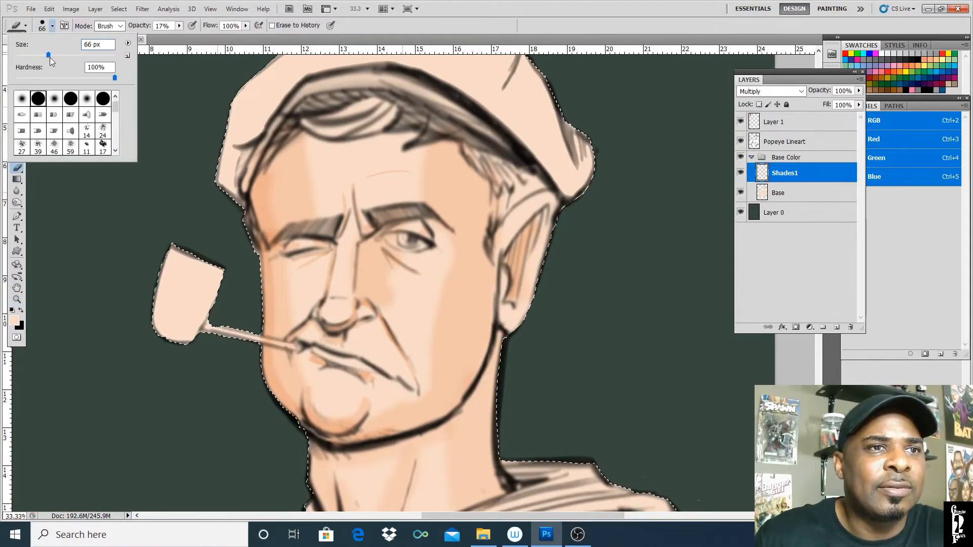
{"action": "left_click", "coordinate": [22, 99]}
- Lightly erase over the shading edges on both sides of the forehead and down the cheek to blend them
{"action": "left_click_drag", "start_coordinate": [315, 152], "coordinate": [327, 214]}
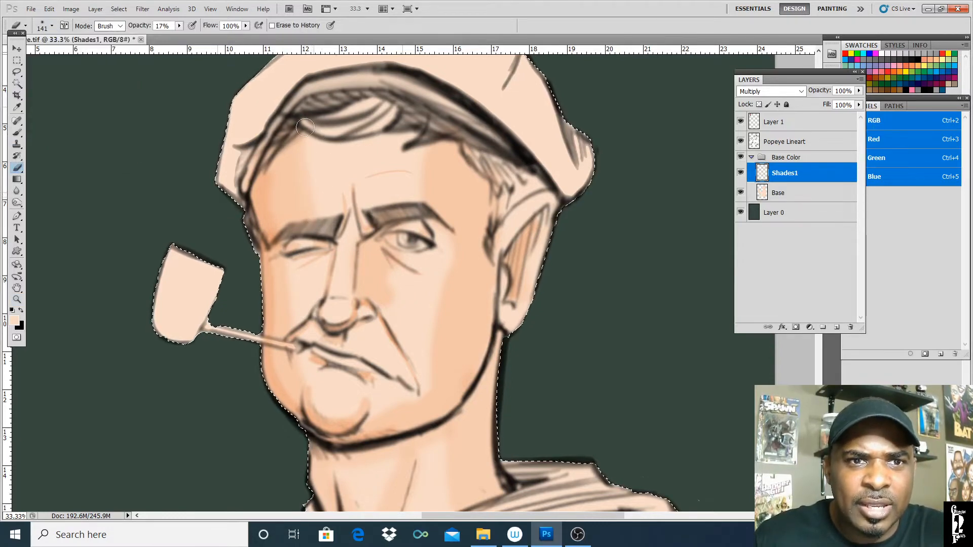
{"action": "mouse_move", "coordinate": [292, 148]}
{"action": "left_mouse_down"}
{"action": "mouse_move", "coordinate": [292, 179]}
{"action": "mouse_move", "coordinate": [309, 213]}
{"action": "left_mouse_up"}
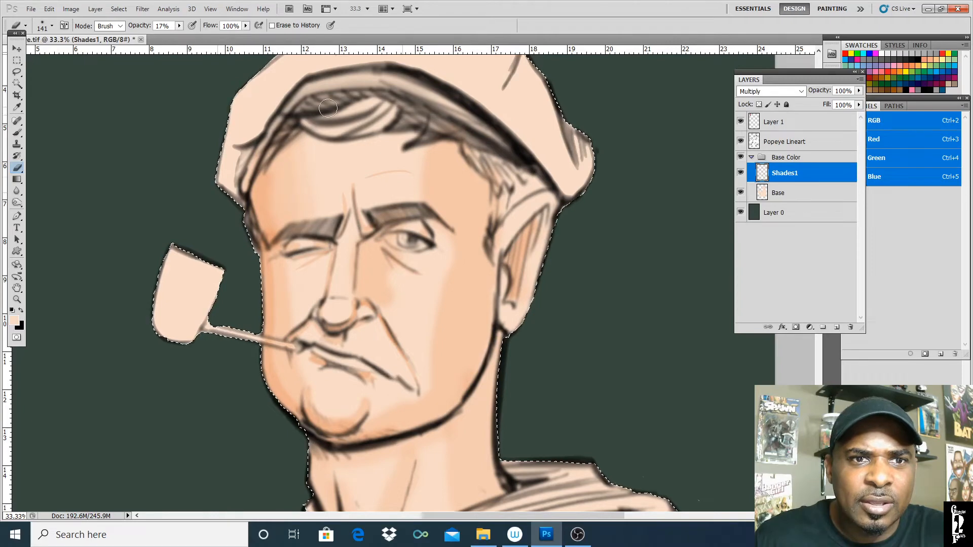
{"action": "mouse_move", "coordinate": [427, 140]}
{"action": "left_mouse_down"}
{"action": "mouse_move", "coordinate": [426, 207]}
{"action": "mouse_move", "coordinate": [421, 201]}
{"action": "left_mouse_up"}
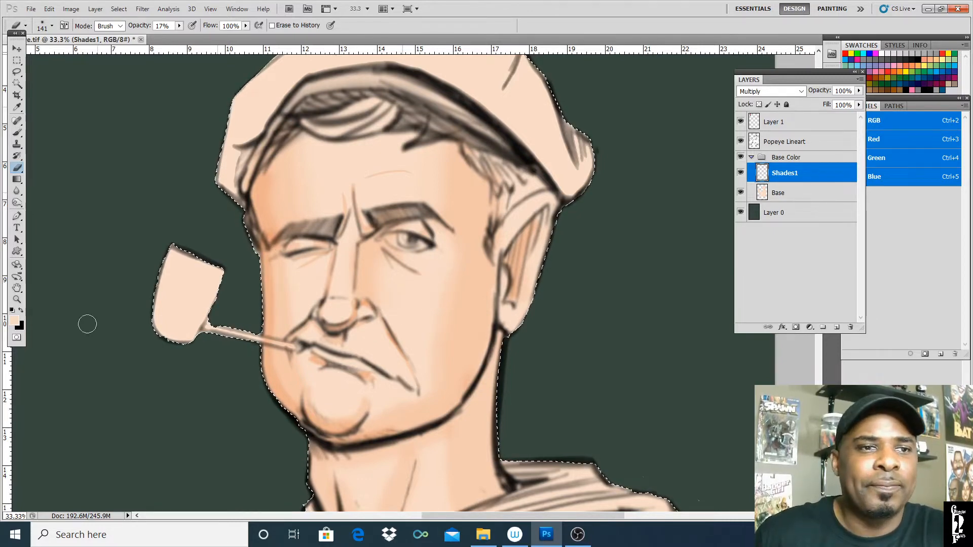
{"action": "key", "text": "space"}
{"action": "left_click_drag", "start_coordinate": [408, 271], "coordinate": [400, 254]}
{"action": "scroll", "coordinate": [401, 254], "scroll_direction": "down", "scroll_amount": 5}
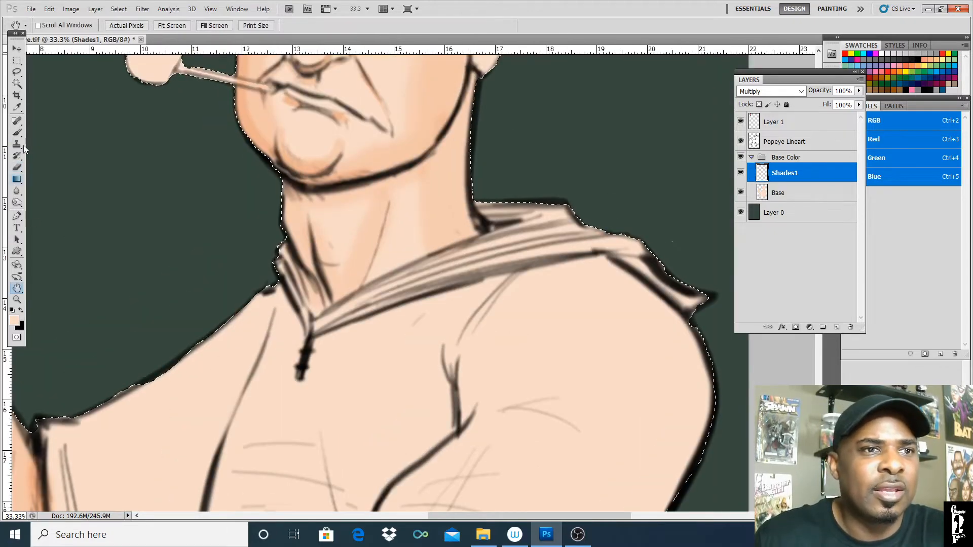
{"action": "left_click", "coordinate": [17, 133]}
{"action": "left_click_drag", "start_coordinate": [420, 174], "coordinate": [426, 232]}
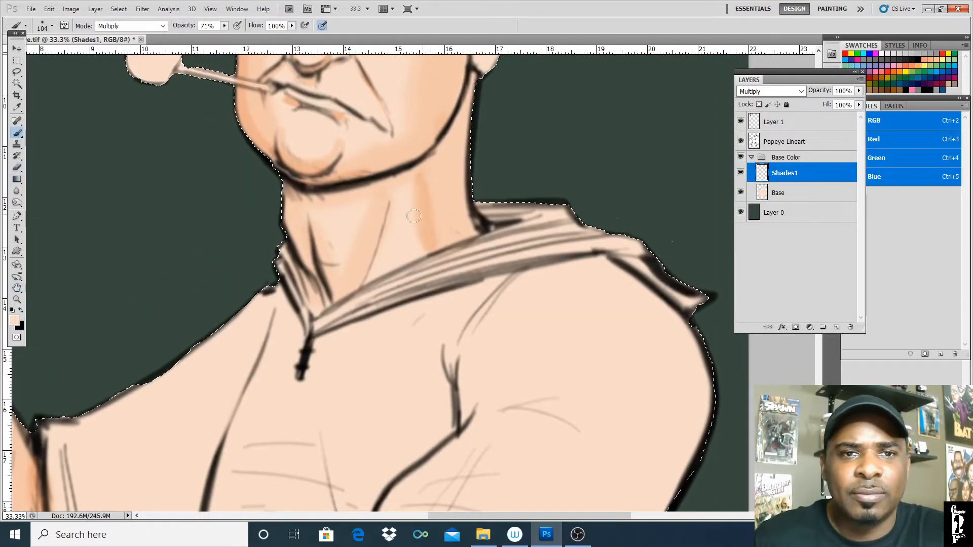
{"action": "key", "text": "ctrl+z"}
- Soften the shading edges on the neck with the 17% opacity Eraser
{"action": "left_click", "coordinate": [17, 167]}
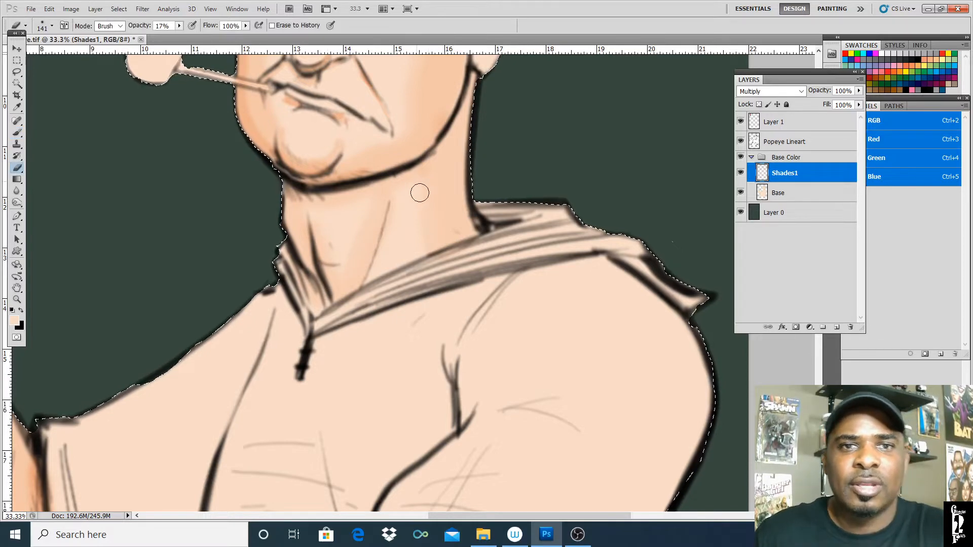
{"action": "key", "text": "ctrl+minus"}
{"action": "key", "text": "ctrl+minus"}
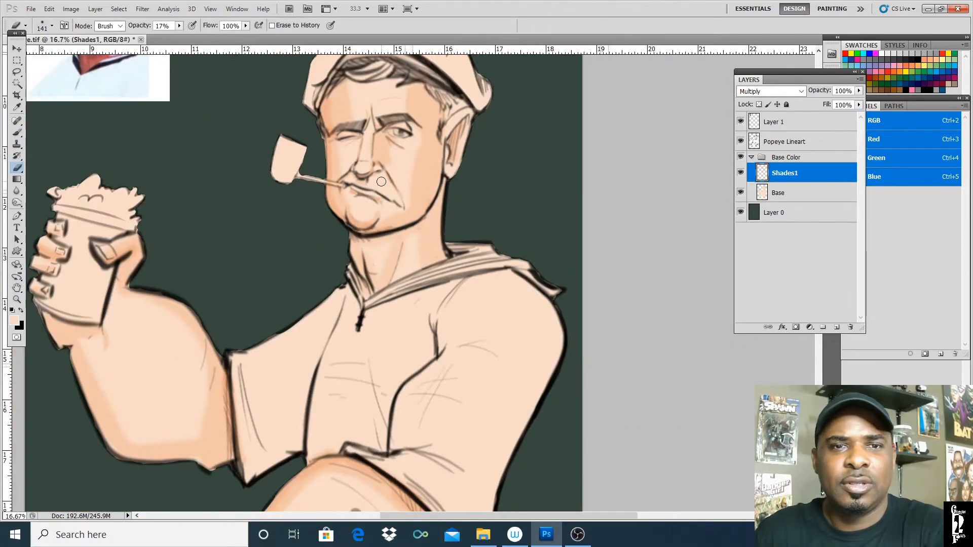
{"action": "left_click", "coordinate": [17, 288]}
{"action": "mouse_move", "coordinate": [322, 434]}
{"action": "left_mouse_down"}
{"action": "mouse_move", "coordinate": [337, 420]}
{"action": "mouse_move", "coordinate": [380, 257]}
{"action": "mouse_move", "coordinate": [401, 256]}
{"action": "mouse_move", "coordinate": [407, 212]}
{"action": "left_mouse_up"}
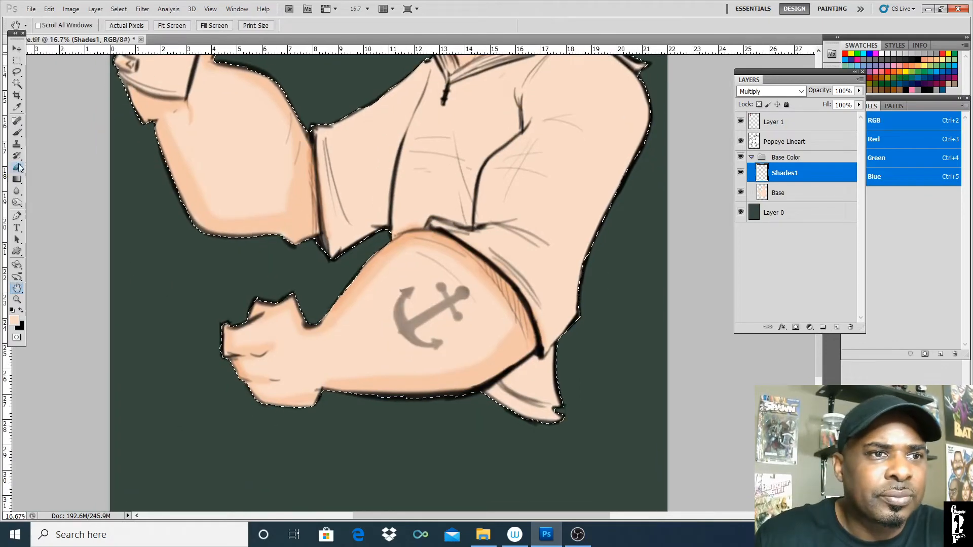
- Enlarge the soft Eraser to 401 px and blend the shading edges around the forearm with the anchor tattoo
{"action": "left_click", "coordinate": [19, 166]}
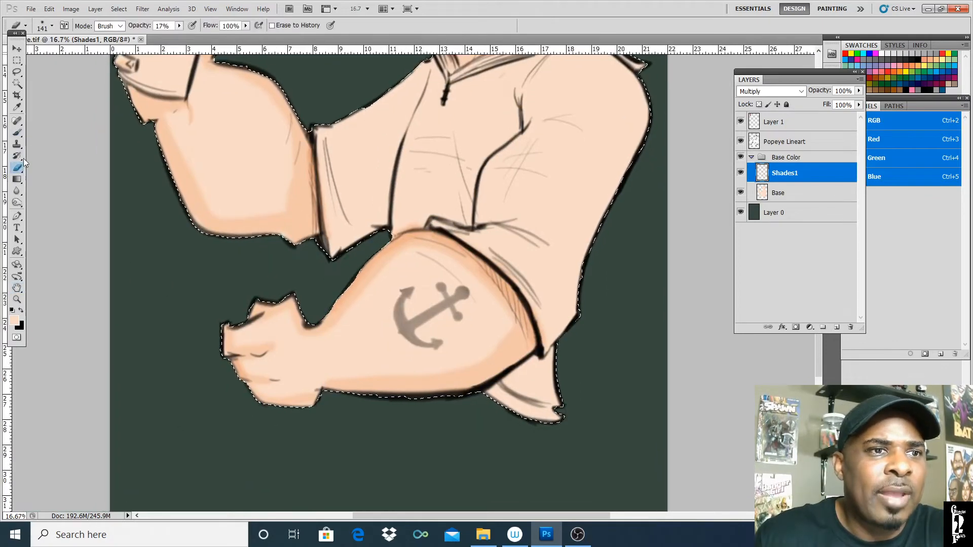
{"action": "left_click", "coordinate": [51, 26]}
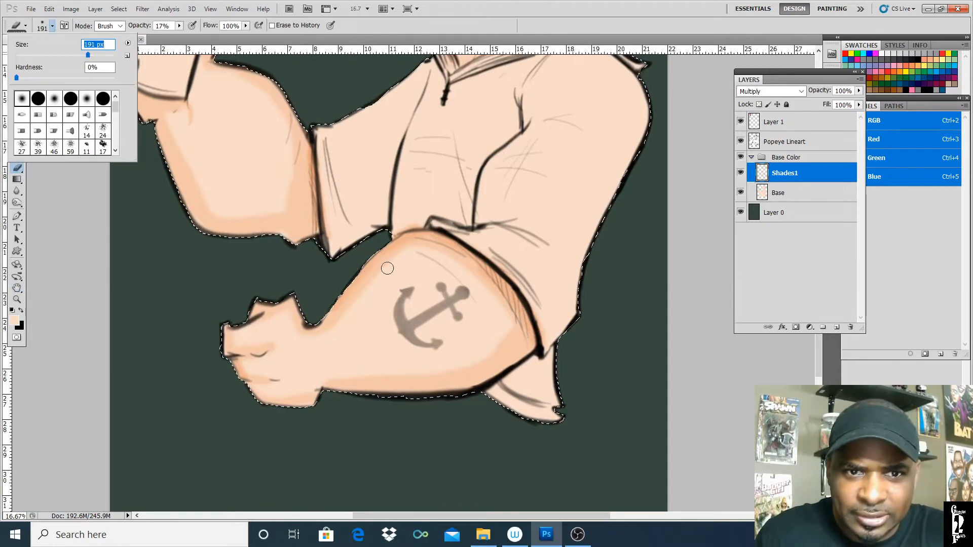
{"action": "left_click_drag", "start_coordinate": [89, 55], "coordinate": [101, 57]}
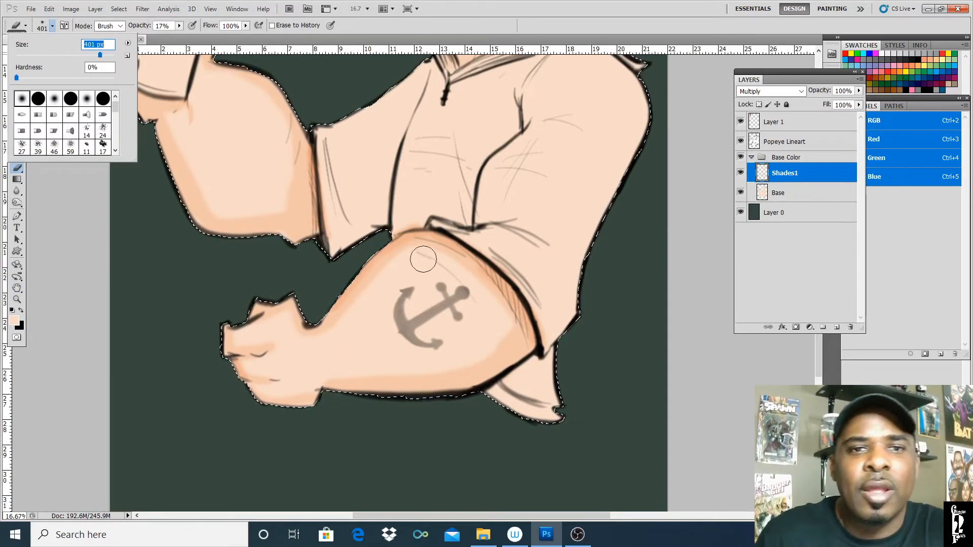
{"action": "left_click", "coordinate": [407, 258]}
{"action": "mouse_move", "coordinate": [421, 248]}
{"action": "left_mouse_down"}
{"action": "mouse_move", "coordinate": [464, 263]}
{"action": "mouse_move", "coordinate": [523, 330]}
{"action": "mouse_move", "coordinate": [389, 378]}
{"action": "mouse_move", "coordinate": [336, 378]}
{"action": "mouse_move", "coordinate": [462, 355]}
{"action": "mouse_move", "coordinate": [364, 374]}
{"action": "mouse_move", "coordinate": [407, 370]}
{"action": "mouse_move", "coordinate": [494, 336]}
{"action": "mouse_move", "coordinate": [476, 355]}
{"action": "mouse_move", "coordinate": [507, 327]}
{"action": "mouse_move", "coordinate": [474, 360]}
{"action": "mouse_move", "coordinate": [451, 367]}
{"action": "left_mouse_up"}
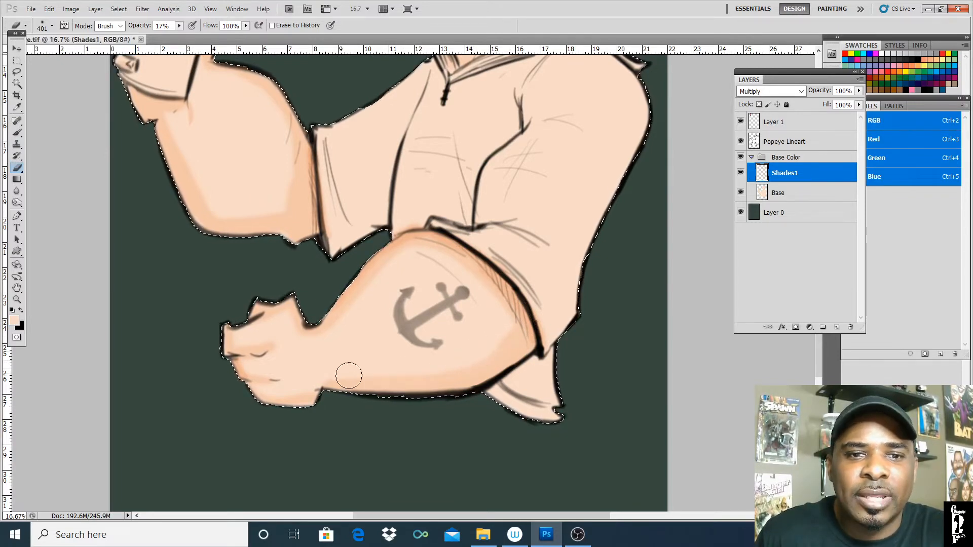
{"action": "mouse_move", "coordinate": [349, 375]}
{"action": "left_mouse_down"}
{"action": "mouse_move", "coordinate": [472, 351]}
{"action": "mouse_move", "coordinate": [503, 315]}
{"action": "mouse_move", "coordinate": [491, 289]}
{"action": "left_mouse_up"}
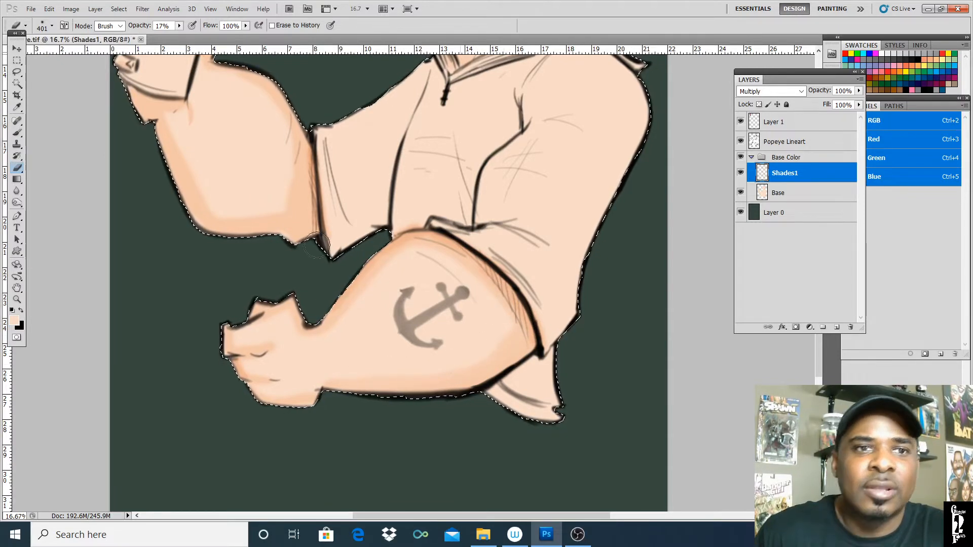
- Soften the shading edges on the raised forearm with the low-opacity Eraser and check the whole figure
{"action": "mouse_move", "coordinate": [226, 93]}
{"action": "left_mouse_down"}
{"action": "mouse_move", "coordinate": [262, 99]}
{"action": "mouse_move", "coordinate": [280, 187]}
{"action": "mouse_move", "coordinate": [276, 114]}
{"action": "mouse_move", "coordinate": [288, 145]}
{"action": "mouse_move", "coordinate": [281, 212]}
{"action": "mouse_move", "coordinate": [240, 217]}
{"action": "mouse_move", "coordinate": [188, 172]}
{"action": "mouse_move", "coordinate": [170, 118]}
{"action": "mouse_move", "coordinate": [188, 168]}
{"action": "mouse_move", "coordinate": [173, 130]}
{"action": "mouse_move", "coordinate": [197, 102]}
{"action": "mouse_move", "coordinate": [187, 158]}
{"action": "mouse_move", "coordinate": [249, 206]}
{"action": "left_mouse_up"}
{"action": "mouse_move", "coordinate": [294, 130]}
{"action": "left_mouse_down"}
{"action": "mouse_move", "coordinate": [289, 183]}
{"action": "mouse_move", "coordinate": [203, 188]}
{"action": "mouse_move", "coordinate": [168, 126]}
{"action": "mouse_move", "coordinate": [208, 207]}
{"action": "mouse_move", "coordinate": [175, 123]}
{"action": "mouse_move", "coordinate": [299, 204]}
{"action": "left_mouse_up"}
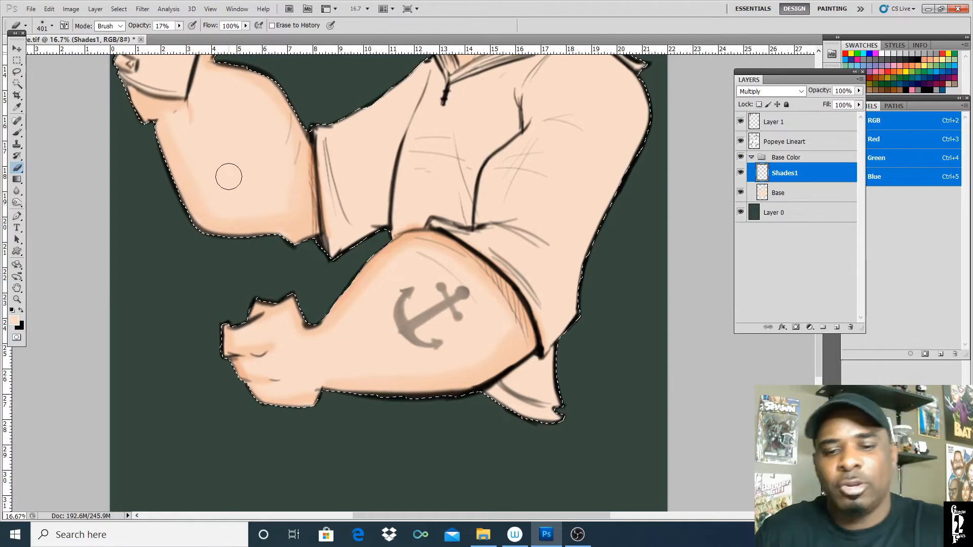
{"action": "key", "text": "ctrl+minus"}
{"action": "key", "text": "ctrl+minus"}
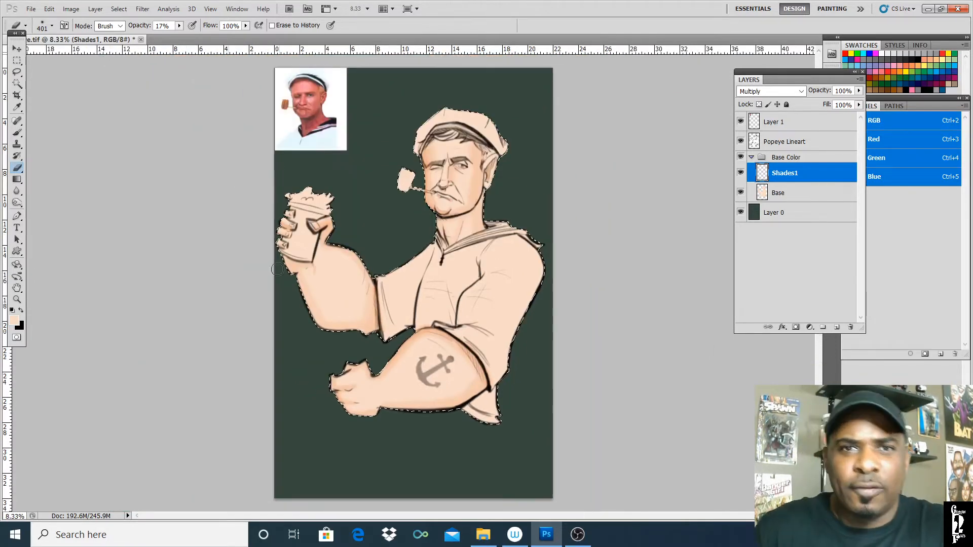
- Create a new layer named Shades2 with the Multiply blend mode above Shades1
{"action": "key", "text": "z"}
{"action": "left_click", "coordinate": [459, 155]}
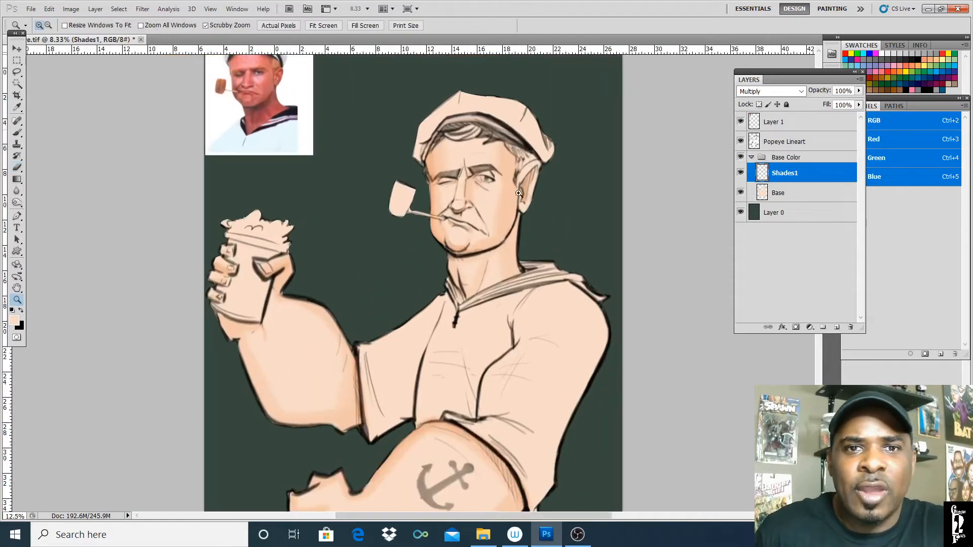
{"action": "left_click", "coordinate": [498, 188]}
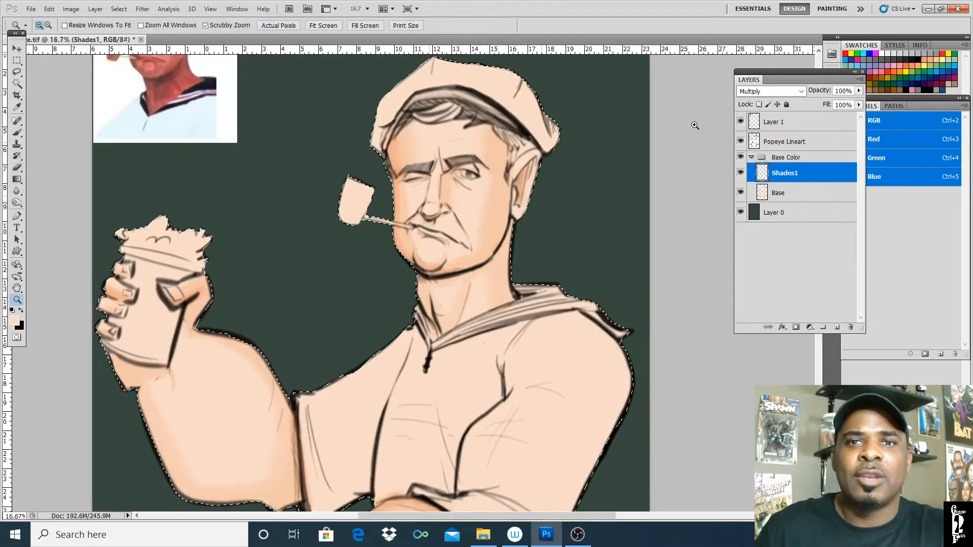
{"action": "left_click", "coordinate": [860, 79]}
{"action": "left_click", "coordinate": [854, 90]}
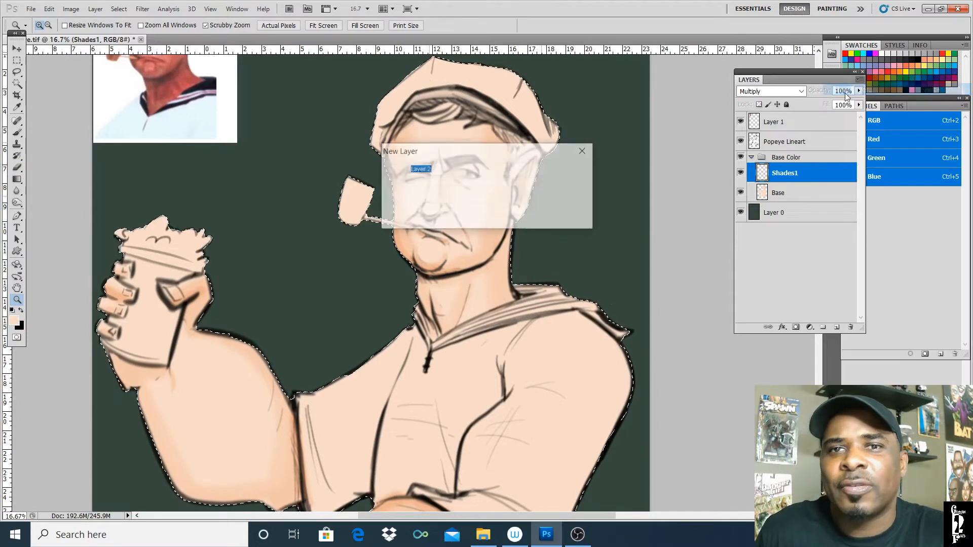
{"action": "left_click", "coordinate": [471, 210]}
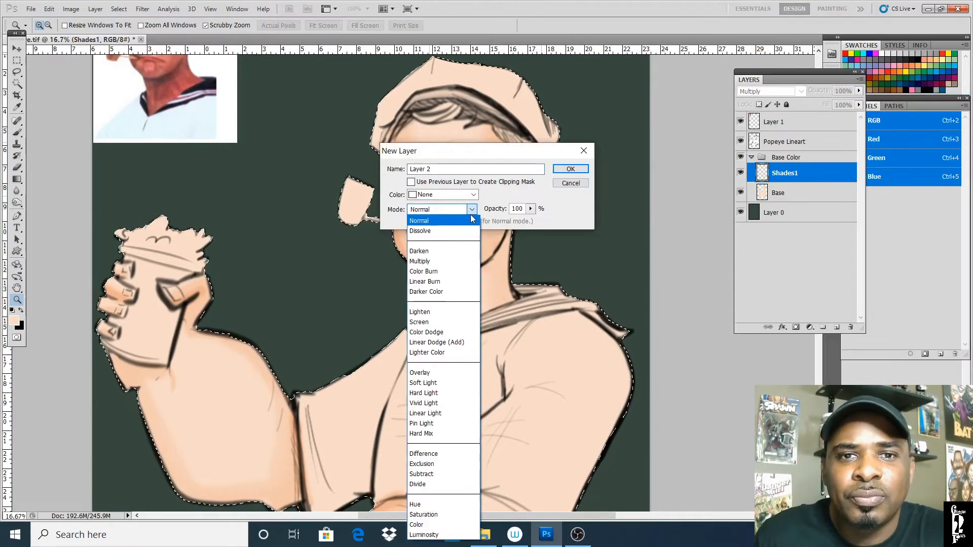
{"action": "left_click", "coordinate": [442, 257]}
{"action": "left_click", "coordinate": [448, 170]}
{"action": "key", "text": "BackSpace"}
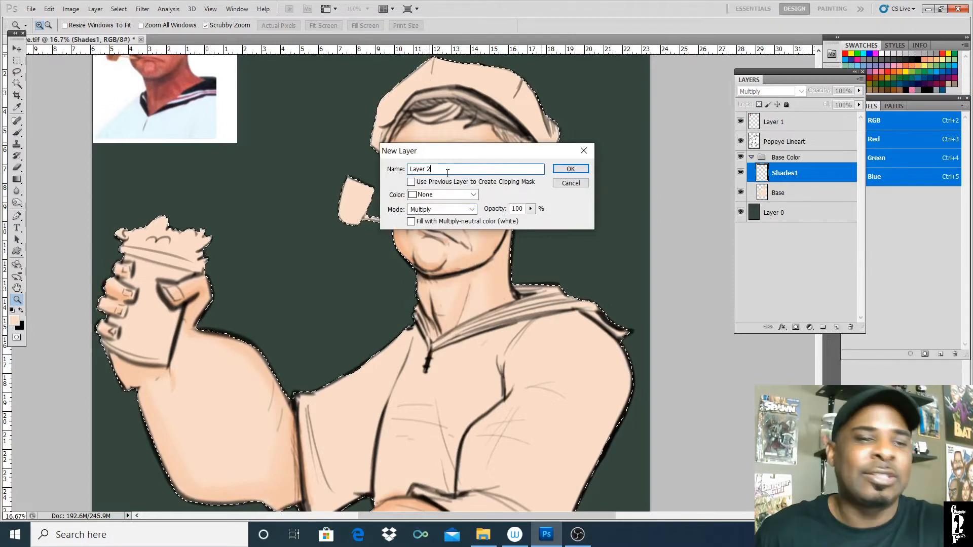
{"action": "key", "text": "BackSpace"}
{"action": "key", "text": "BackSpace"}
{"action": "key", "text": "BackSpace"}
{"action": "key", "text": "BackSpace"}
{"action": "key", "text": "BackSpace"}
{"action": "key", "text": "BackSpace"}
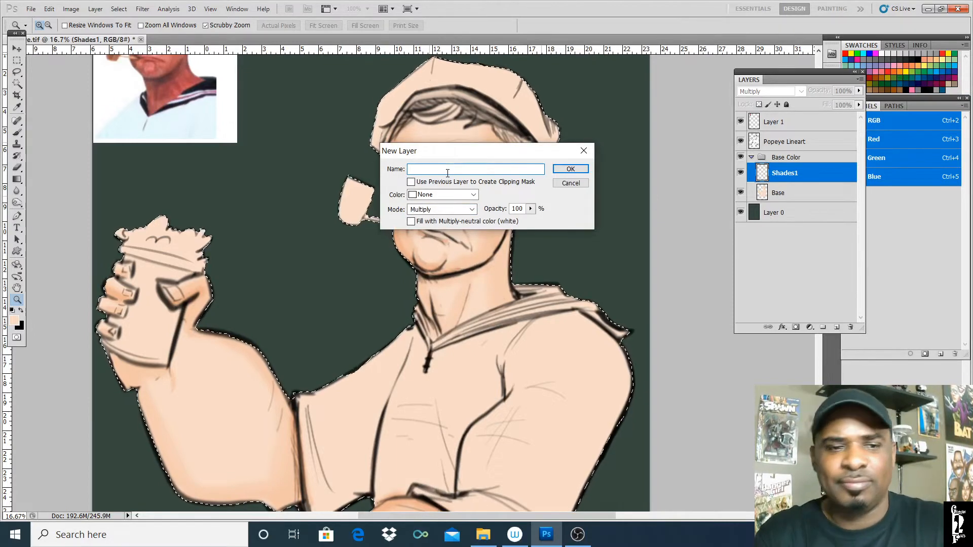
{"action": "type", "text": "Shades2"}
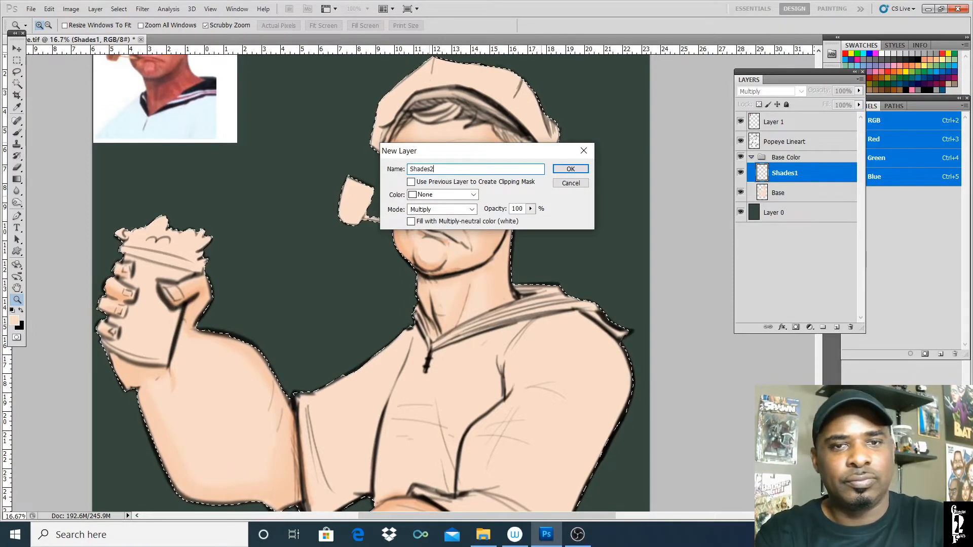
{"action": "key", "text": "Return"}
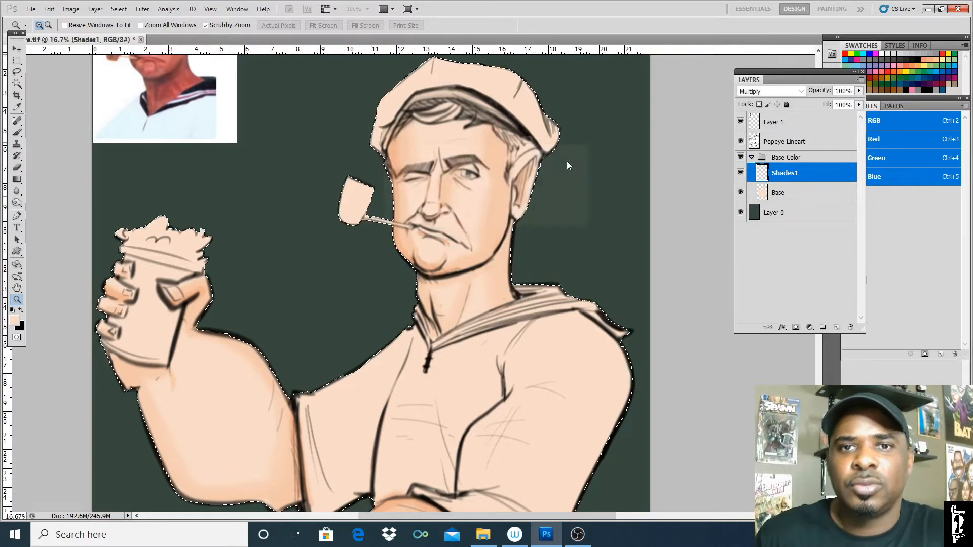
- Set the foreground colour to the darker skin tone e4cab6
{"action": "left_click", "coordinate": [17, 322]}
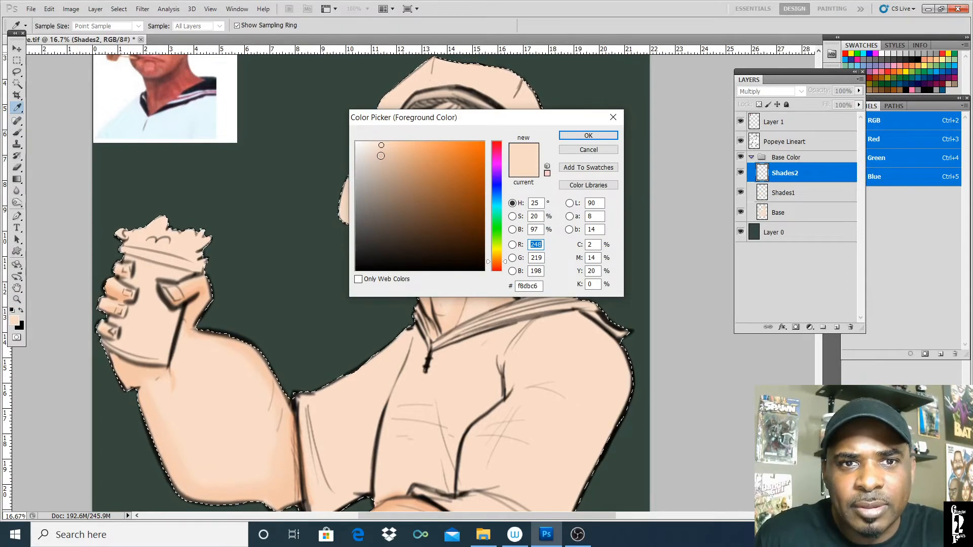
{"action": "left_click", "coordinate": [383, 155]}
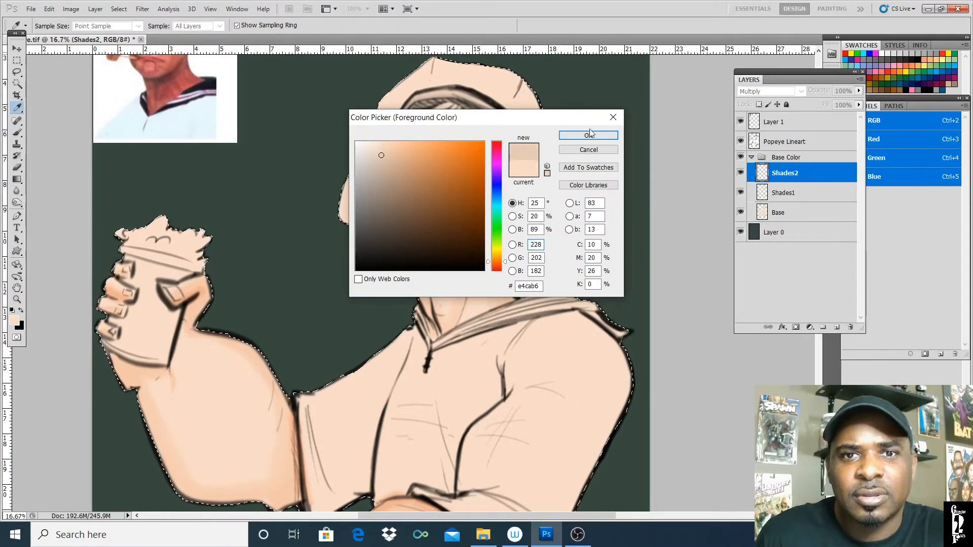
{"action": "left_click", "coordinate": [569, 137]}
- Switch to the Brush with a soft 147 px tip and 56% opacity for the second shading pass on the face
{"action": "key", "text": "z"}
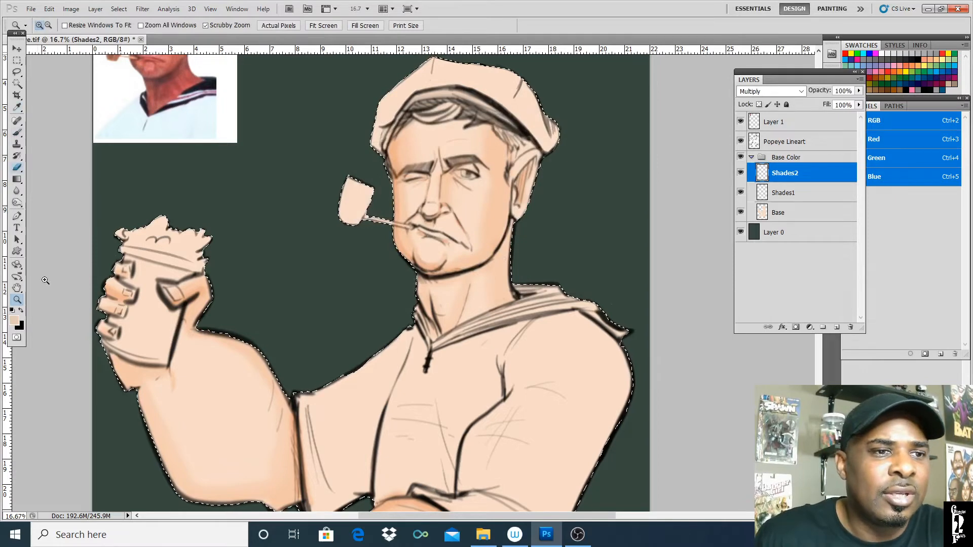
{"action": "key", "text": "ctrl+d"}
{"action": "left_click", "coordinate": [487, 115]}
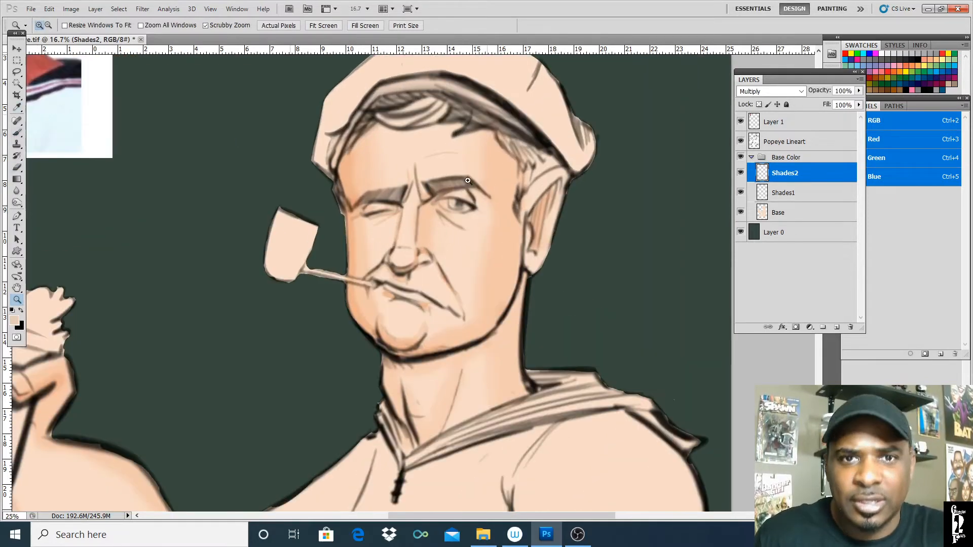
{"action": "key", "text": "ctrl+shift+d"}
{"action": "key", "text": "b"}
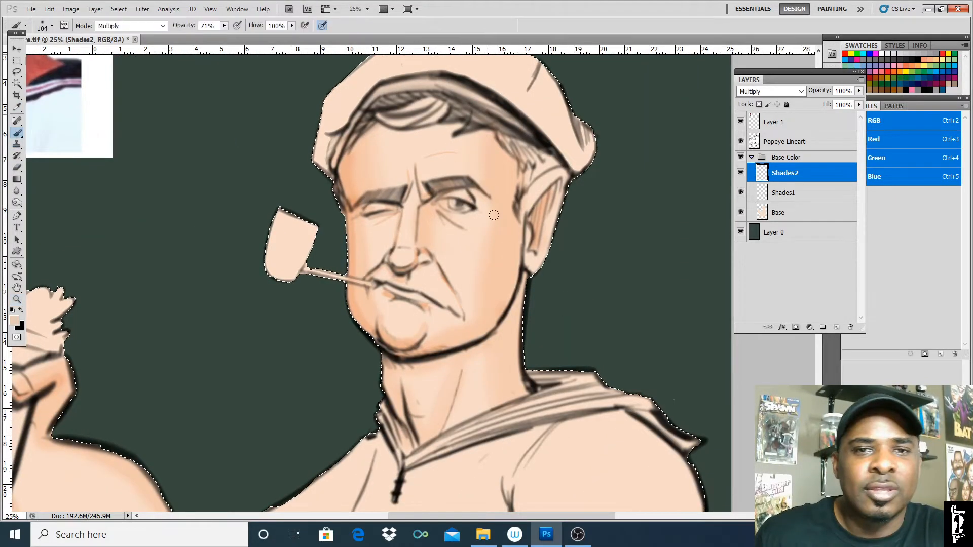
{"action": "left_click", "coordinate": [224, 26]}
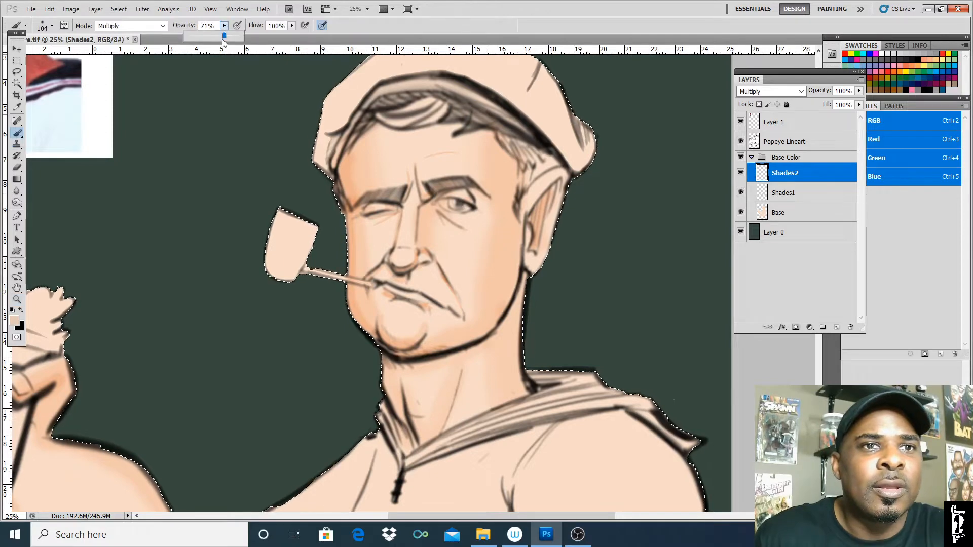
{"action": "left_click_drag", "start_coordinate": [225, 36], "coordinate": [212, 43]}
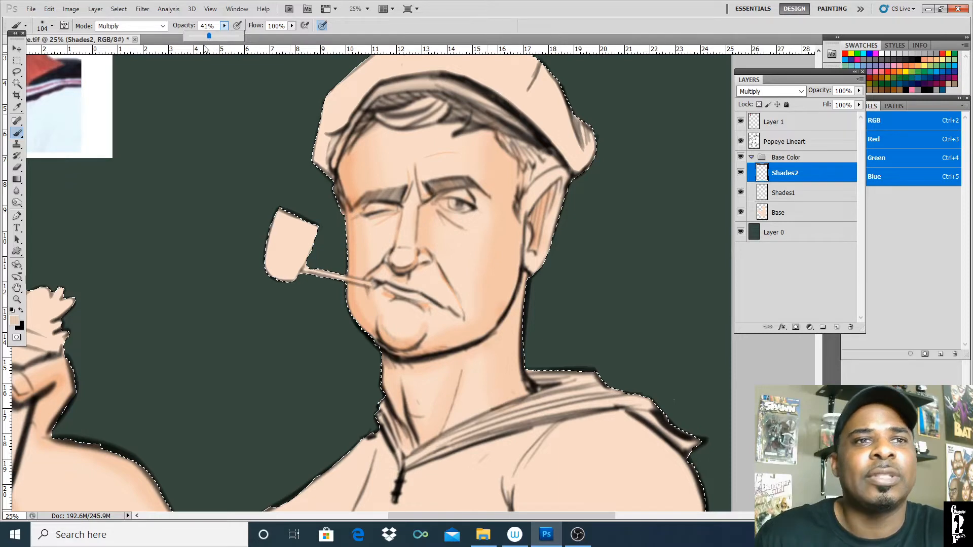
{"action": "left_click_drag", "start_coordinate": [208, 35], "coordinate": [209, 35]}
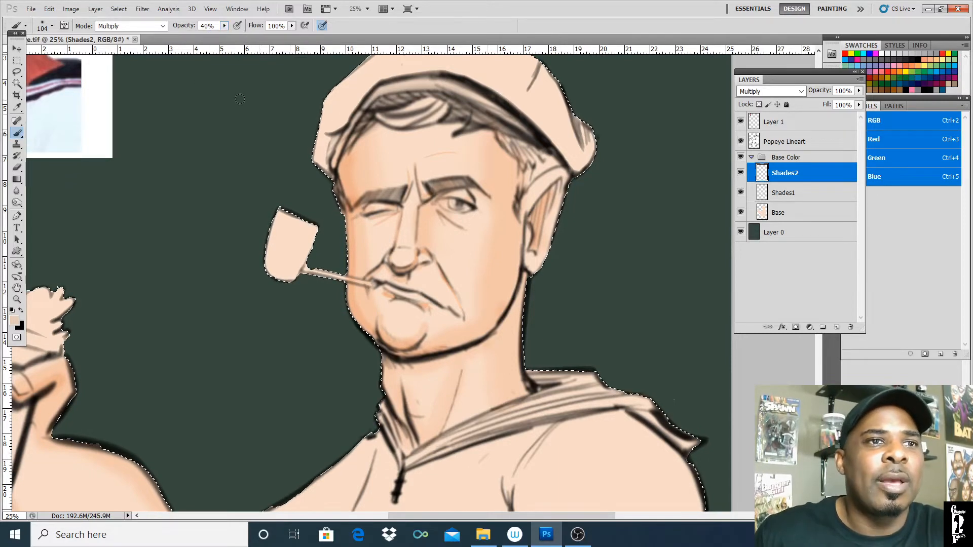
{"action": "left_click", "coordinate": [52, 27]}
{"action": "left_click_drag", "start_coordinate": [67, 56], "coordinate": [77, 56]}
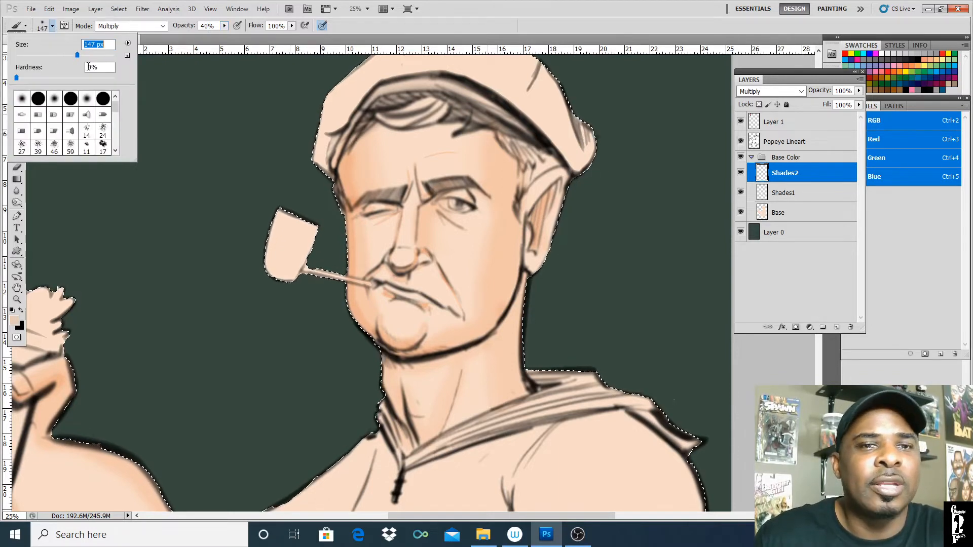
{"action": "left_click", "coordinate": [354, 193]}
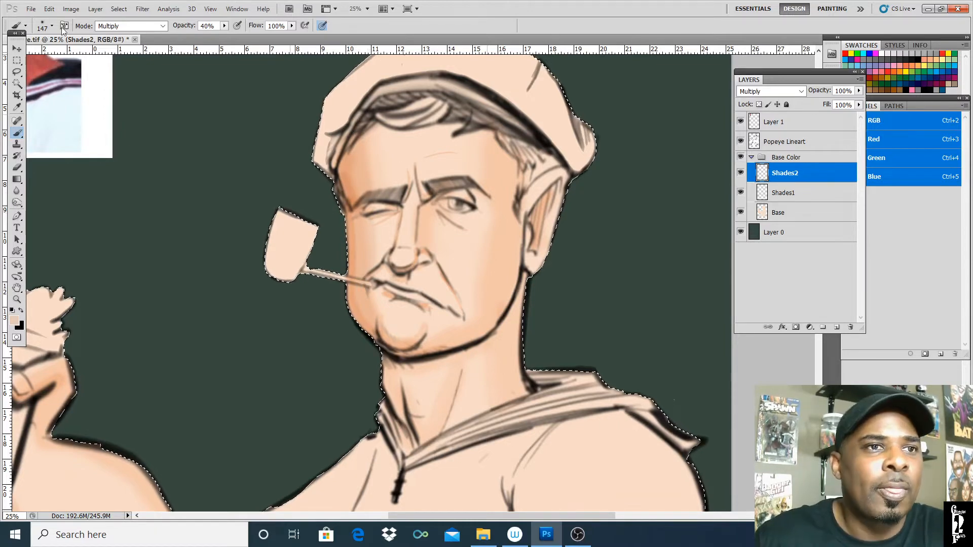
{"action": "left_click", "coordinate": [224, 25]}
{"action": "left_click_drag", "start_coordinate": [225, 37], "coordinate": [231, 37]}
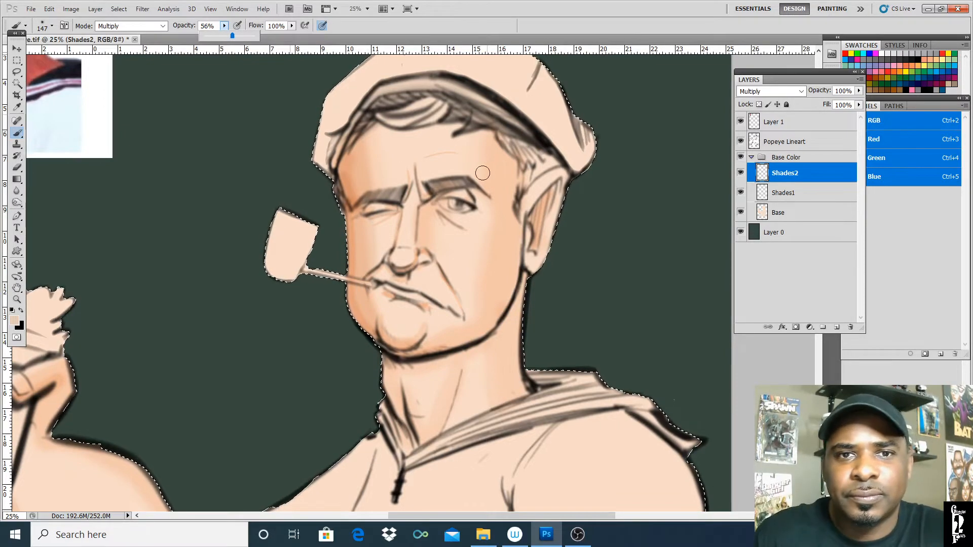
- Paint darker shading on Shades2 along the jaw, the cheek edge near the ear, and the neck below the chin
{"action": "mouse_move", "coordinate": [421, 351]}
{"action": "left_mouse_down"}
{"action": "mouse_move", "coordinate": [474, 337]}
{"action": "mouse_move", "coordinate": [488, 310]}
{"action": "left_mouse_up"}
{"action": "mouse_move", "coordinate": [511, 223]}
{"action": "left_mouse_down"}
{"action": "mouse_move", "coordinate": [513, 186]}
{"action": "mouse_move", "coordinate": [511, 260]}
{"action": "left_mouse_up"}
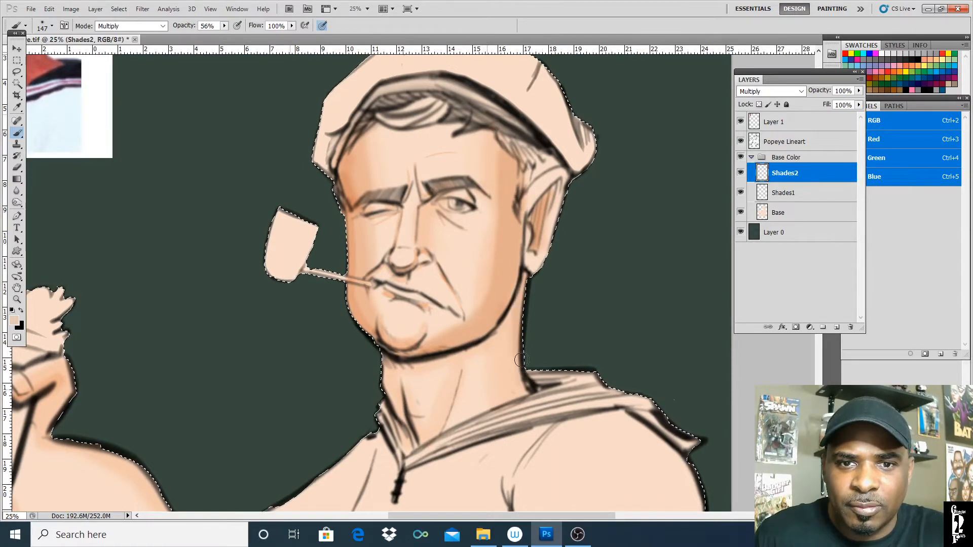
{"action": "mouse_move", "coordinate": [504, 328]}
{"action": "left_mouse_down"}
{"action": "mouse_move", "coordinate": [469, 355]}
{"action": "mouse_move", "coordinate": [419, 365]}
{"action": "left_mouse_up"}
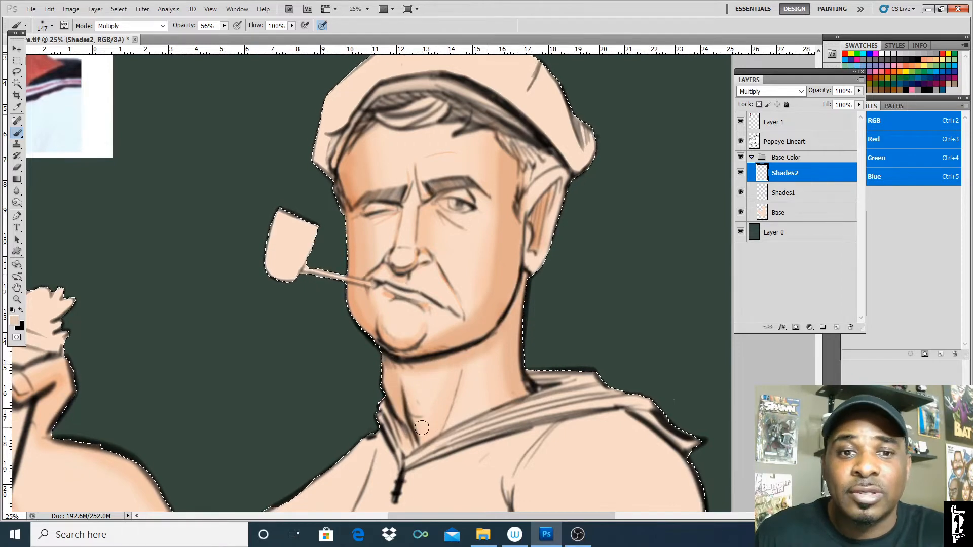
{"action": "mouse_move", "coordinate": [422, 428]}
{"action": "left_mouse_down"}
{"action": "mouse_move", "coordinate": [430, 434]}
{"action": "mouse_move", "coordinate": [445, 406]}
{"action": "mouse_move", "coordinate": [441, 422]}
{"action": "left_mouse_up"}
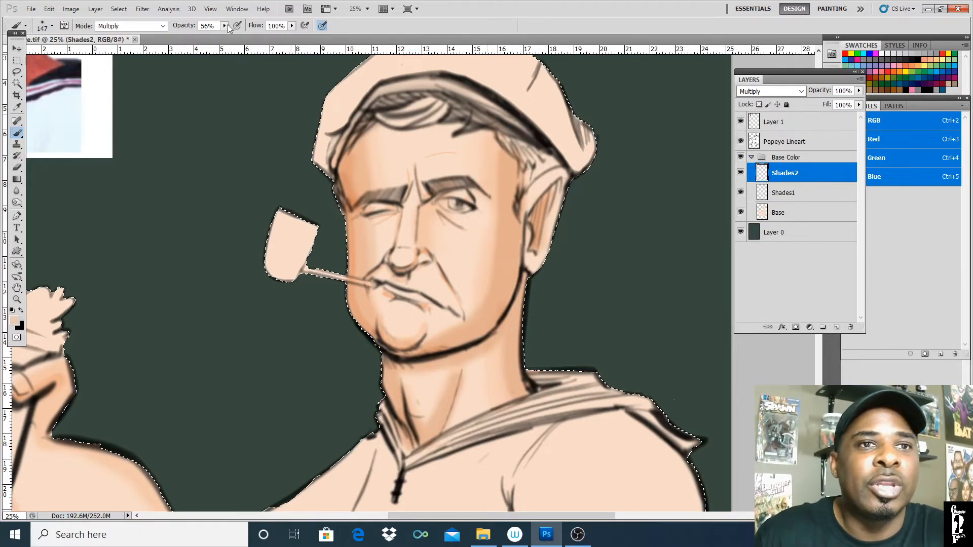
- Lower the brush opacity to 36% and try light shading strokes on the forehead above the open eye's brow
{"action": "left_click", "coordinate": [224, 26]}
{"action": "left_click_drag", "start_coordinate": [221, 41], "coordinate": [214, 37]}
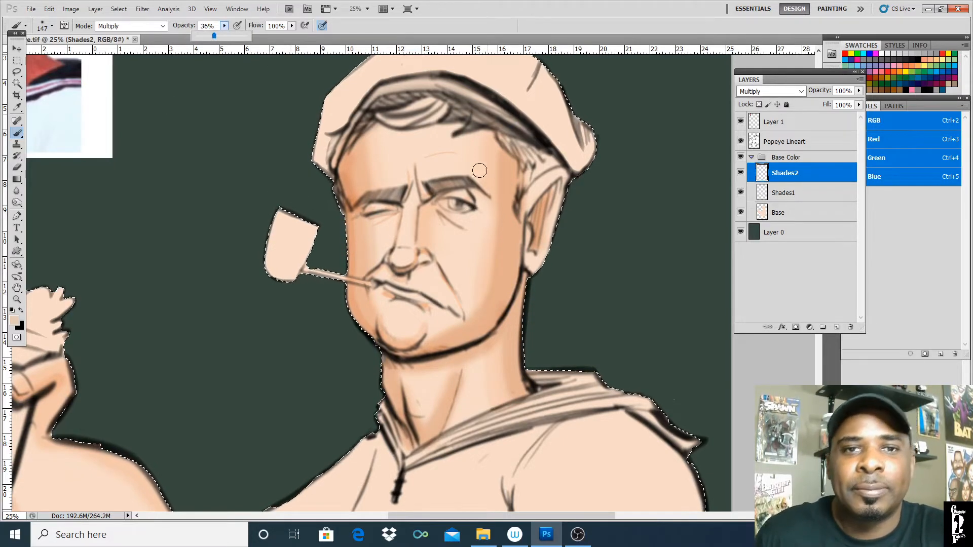
{"action": "mouse_move", "coordinate": [427, 185]}
{"action": "left_mouse_down"}
{"action": "mouse_move", "coordinate": [461, 178]}
{"action": "mouse_move", "coordinate": [422, 182]}
{"action": "mouse_move", "coordinate": [437, 165]}
{"action": "left_mouse_up"}
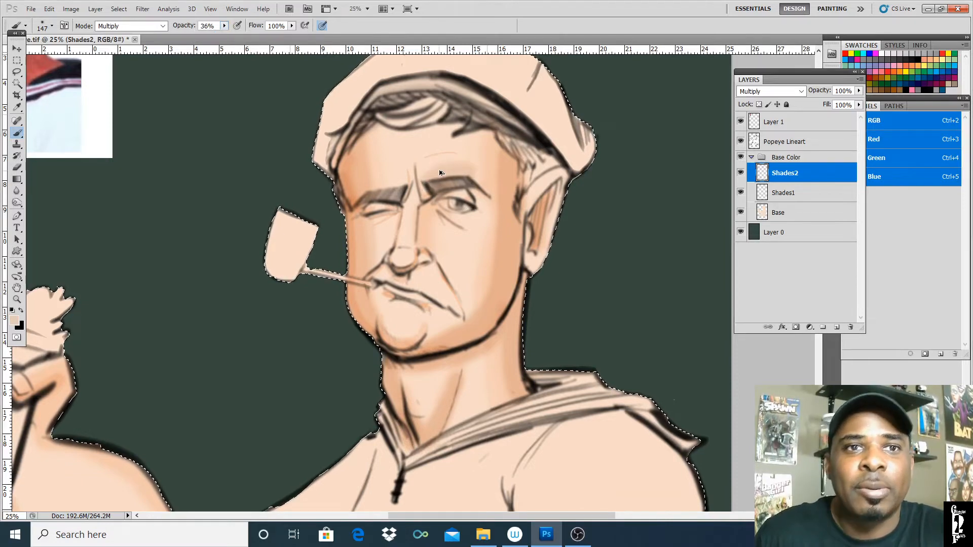
{"action": "key", "text": "ctrl+z"}
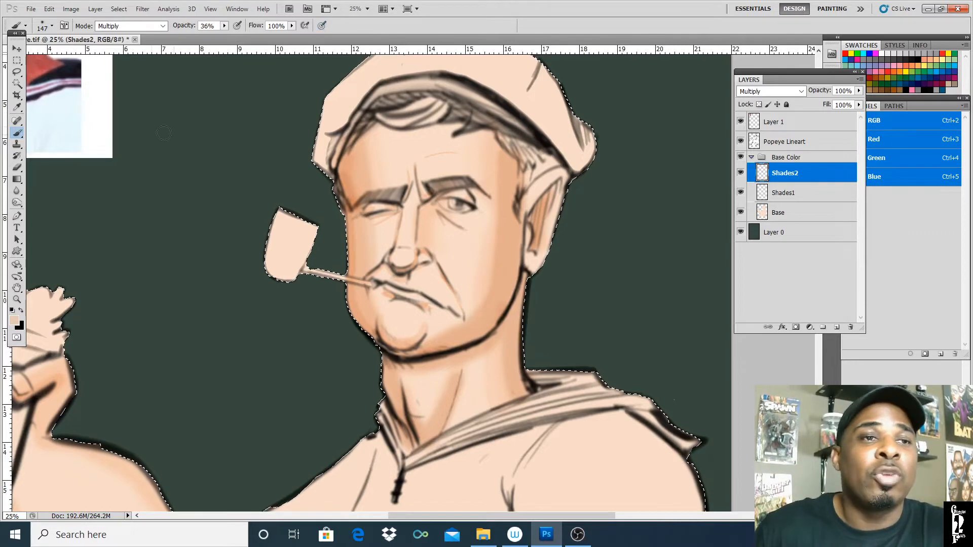
{"action": "left_click_drag", "start_coordinate": [474, 174], "coordinate": [427, 171]}
{"action": "key", "text": "ctrl+alt+z"}
{"action": "key", "text": "ctrl+alt+z"}
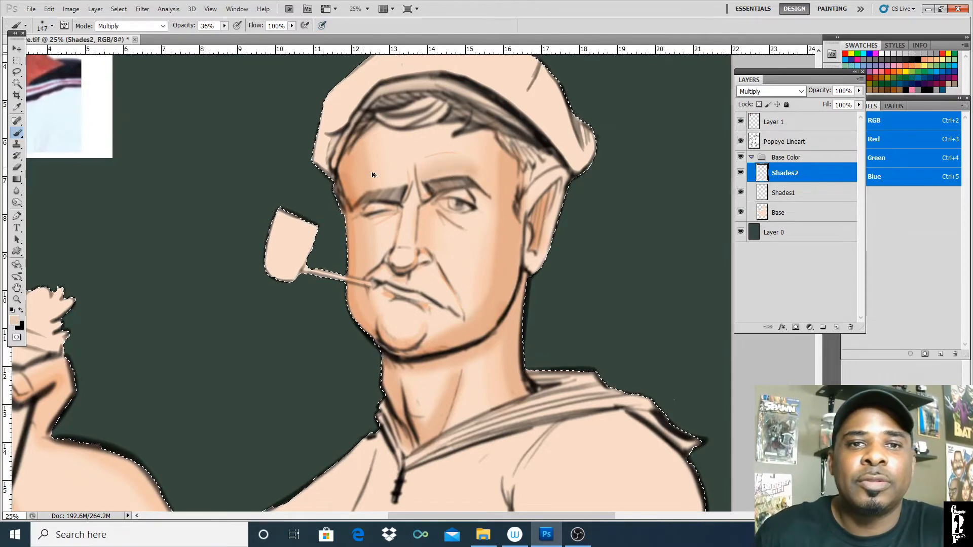
- Enlarge the brush to 182 px and shade the forehead above the open eye's brow
{"action": "left_click", "coordinate": [52, 26]}
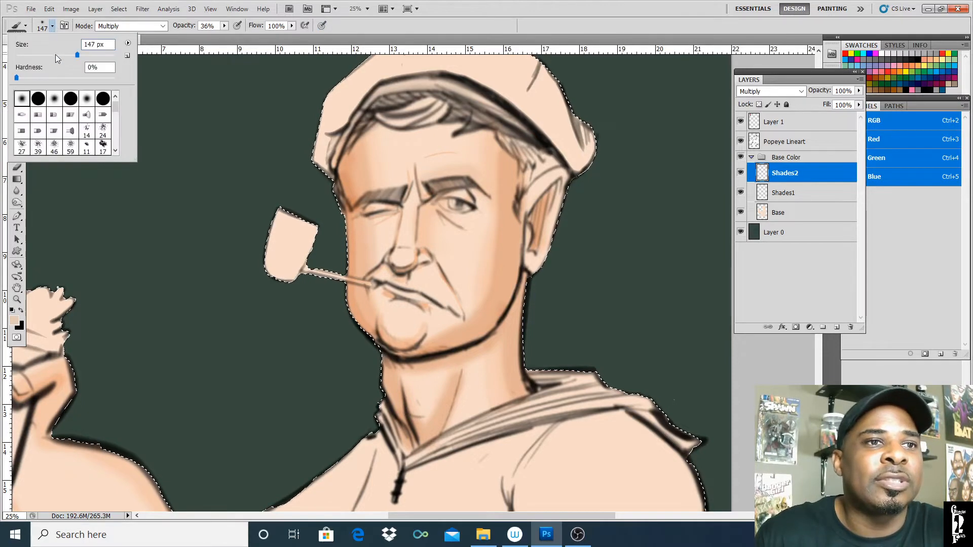
{"action": "left_click", "coordinate": [456, 161]}
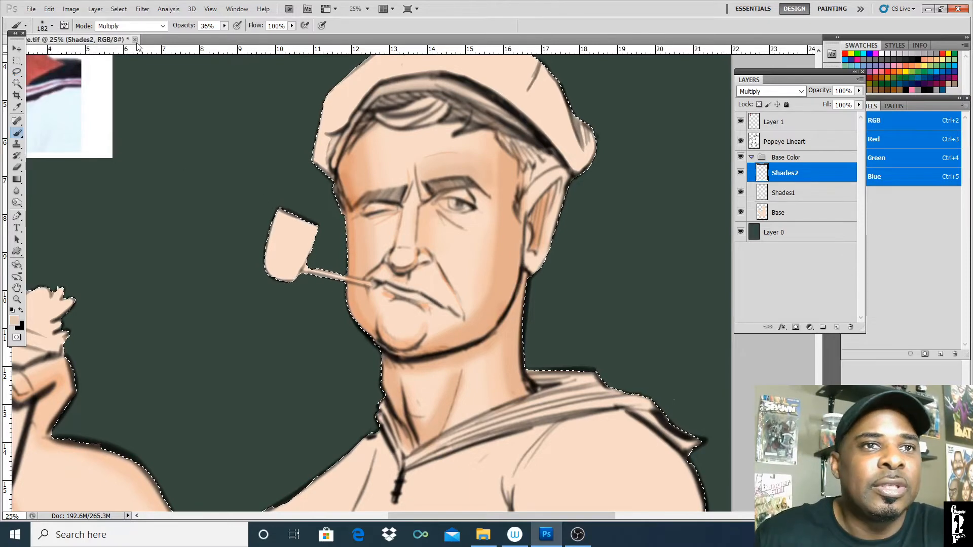
- Reduce the brush to 28 px and set its opacity to 46% for detail shading around the eyes
{"action": "left_click", "coordinate": [51, 26]}
{"action": "left_click_drag", "start_coordinate": [85, 56], "coordinate": [30, 56]}
{"action": "left_click", "coordinate": [224, 26]}
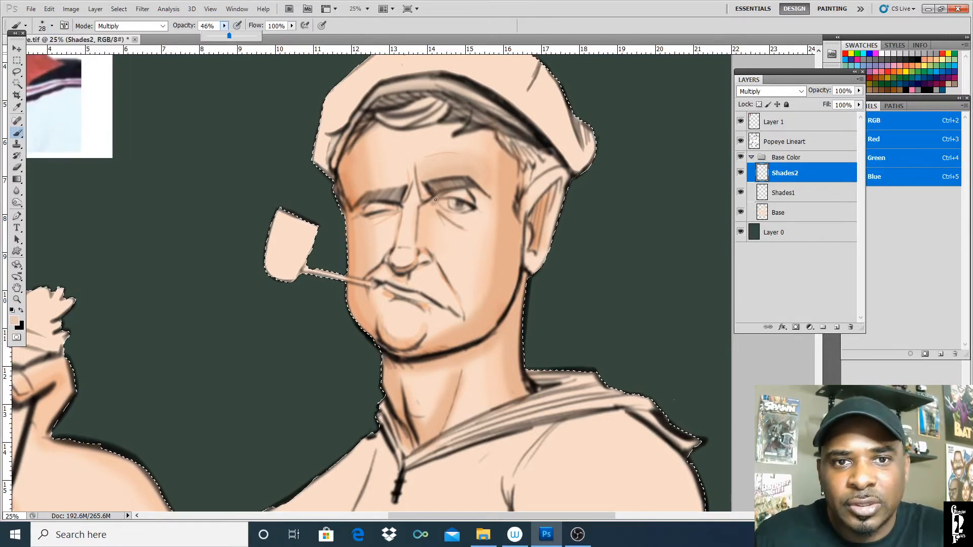
- Paint shading on the face and along the jaw with a 44 px brush at 72% opacity, and undo the last stroke
{"action": "left_click", "coordinate": [434, 200]}
{"action": "left_click", "coordinate": [224, 26]}
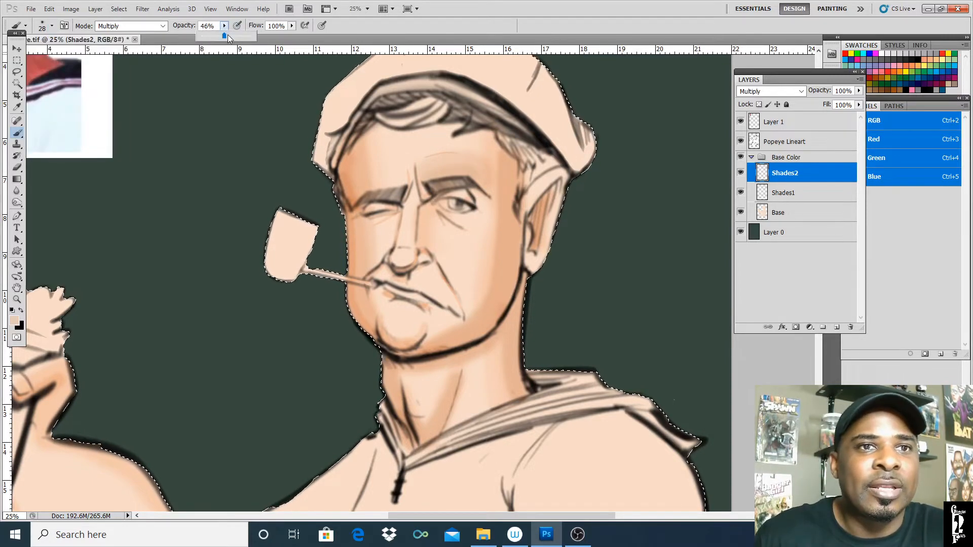
{"action": "left_click_drag", "start_coordinate": [241, 37], "coordinate": [238, 37]}
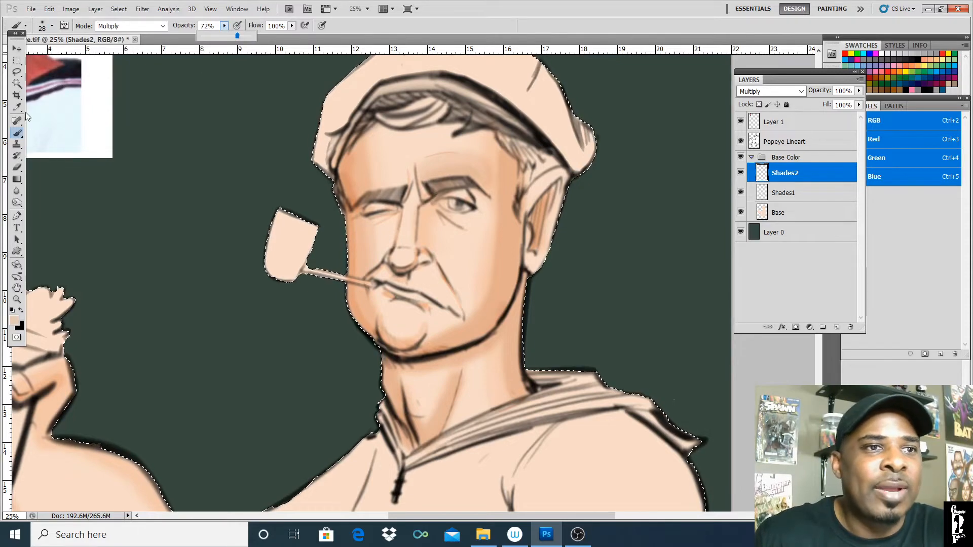
{"action": "left_click", "coordinate": [52, 26]}
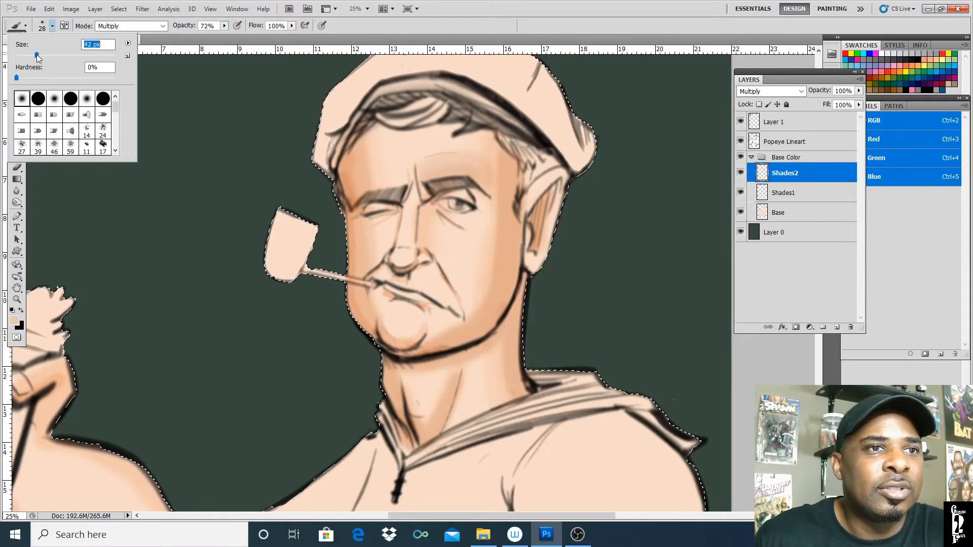
{"action": "left_click", "coordinate": [391, 206]}
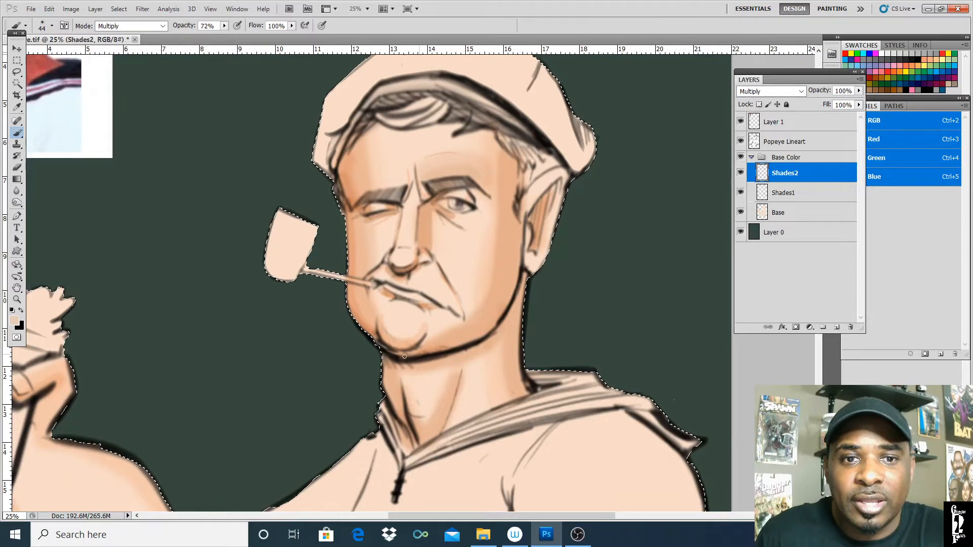
{"action": "left_click_drag", "start_coordinate": [405, 356], "coordinate": [471, 336]}
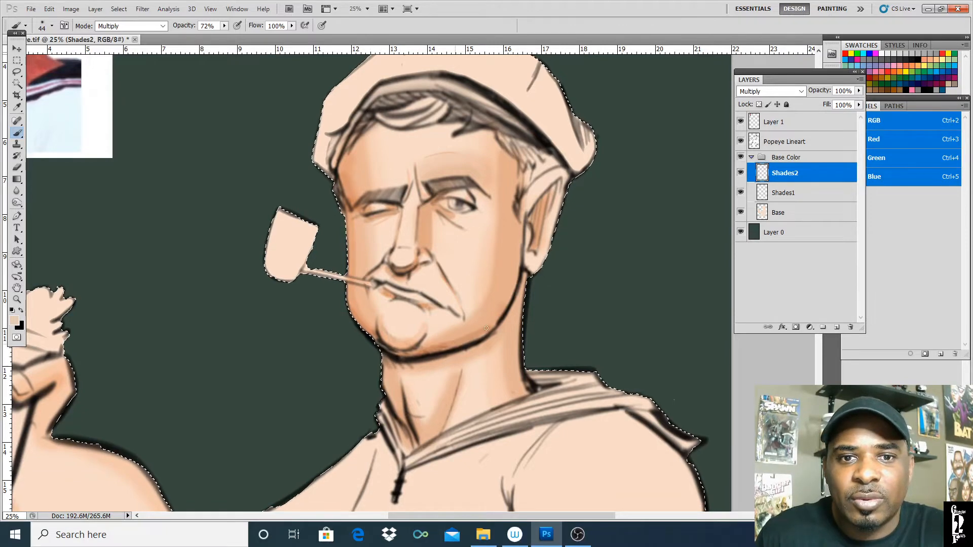
{"action": "key", "text": "ctrl+z"}
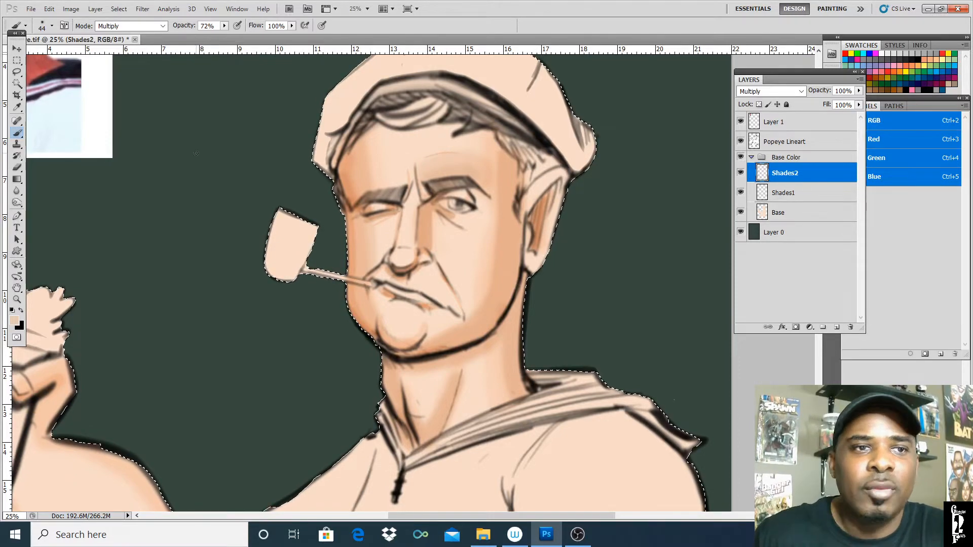
- Lower the brush opacity to 24% and add soft shading around the nose
{"action": "left_click", "coordinate": [224, 25]}
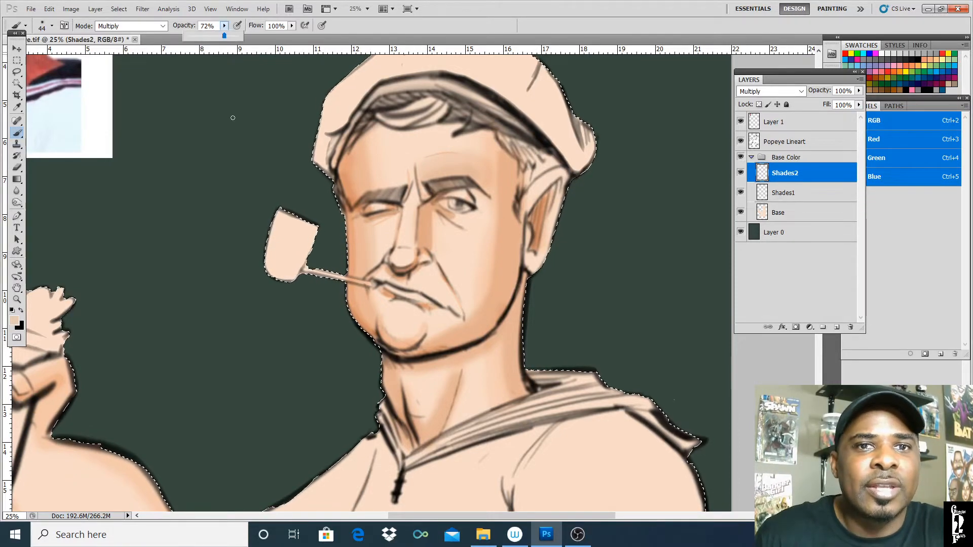
{"action": "left_click_drag", "start_coordinate": [224, 36], "coordinate": [200, 36]}
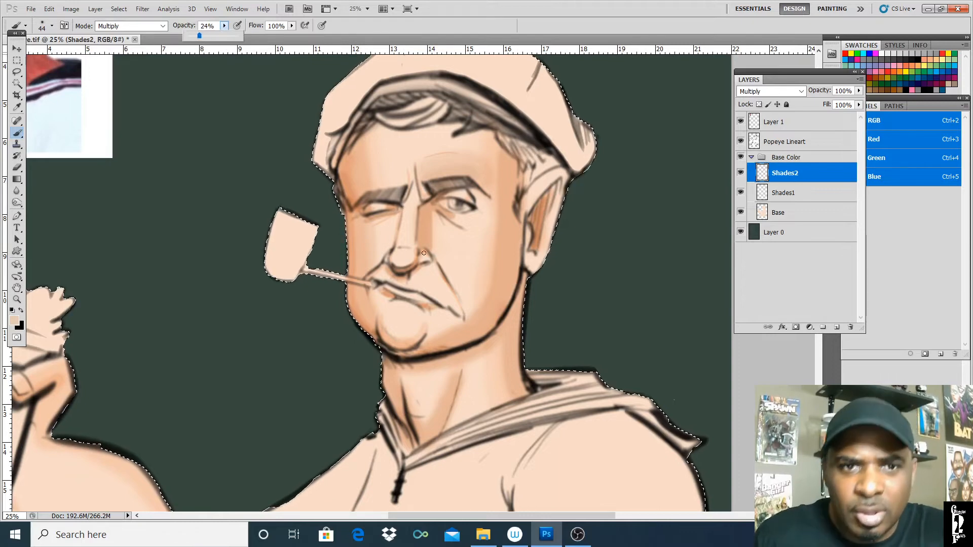
{"action": "left_click", "coordinate": [394, 256]}
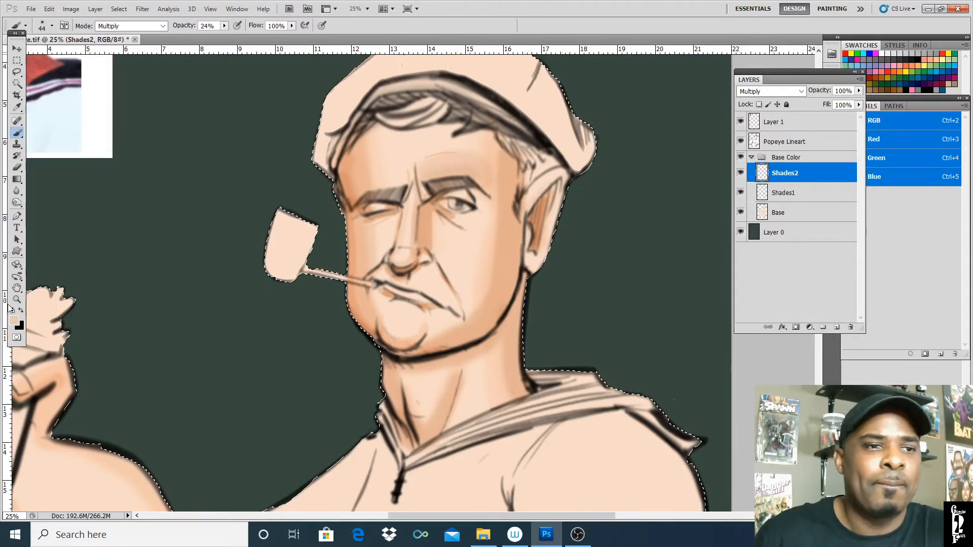
- Shade the edges of the anchor-tattooed forearm and its fist with a 360 px brush at 53% opacity
{"action": "left_click", "coordinate": [17, 287]}
{"action": "left_click_drag", "start_coordinate": [455, 437], "coordinate": [423, 99]}
{"action": "left_click_drag", "start_coordinate": [428, 321], "coordinate": [417, 247]}
{"action": "left_click_drag", "start_coordinate": [490, 204], "coordinate": [555, 63]}
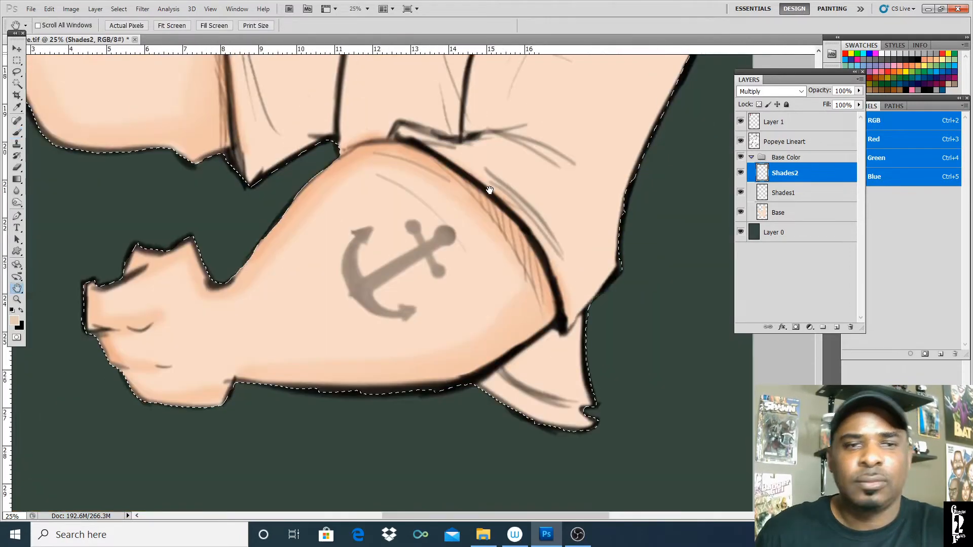
{"action": "key", "text": "ctrl+minus"}
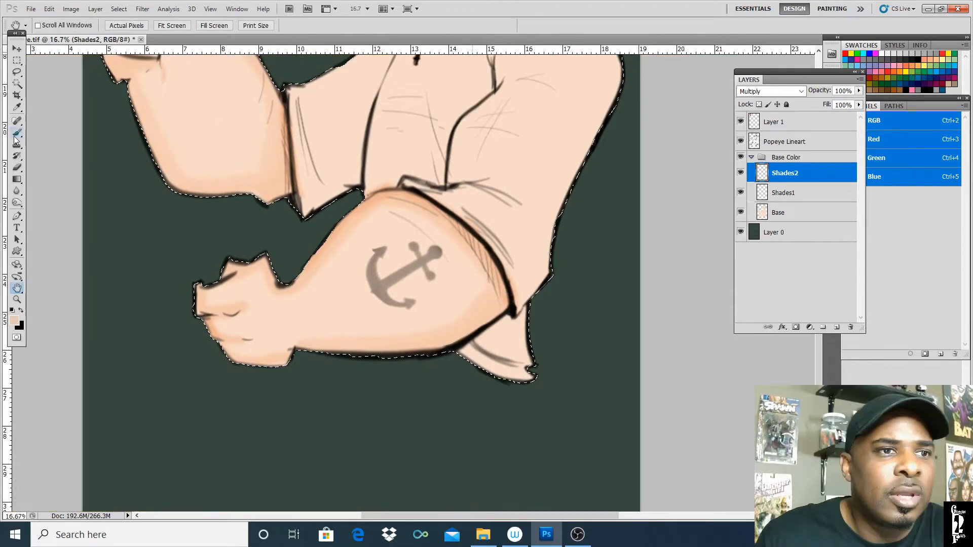
{"action": "key", "text": "b"}
{"action": "left_click", "coordinate": [224, 25]}
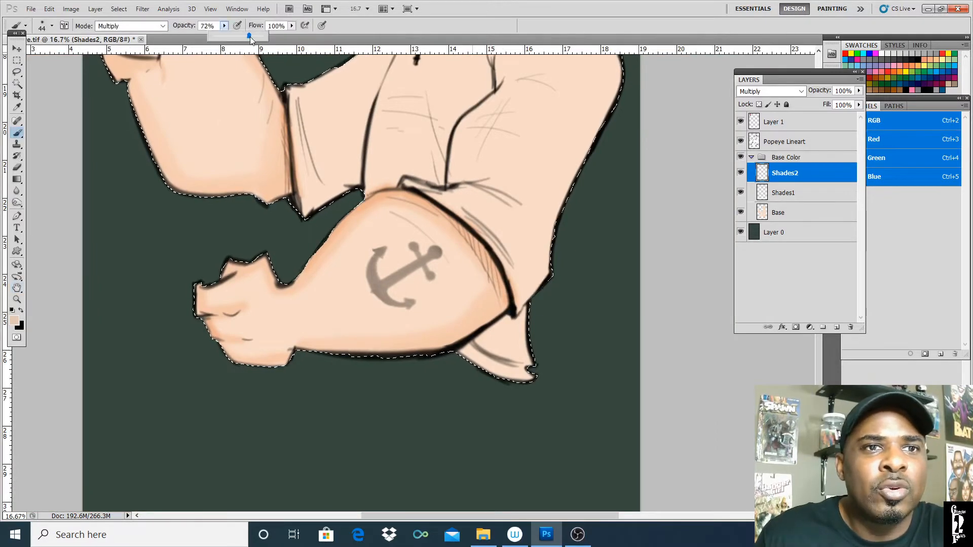
{"action": "left_click_drag", "start_coordinate": [251, 39], "coordinate": [245, 37]}
{"action": "left_click", "coordinate": [52, 26]}
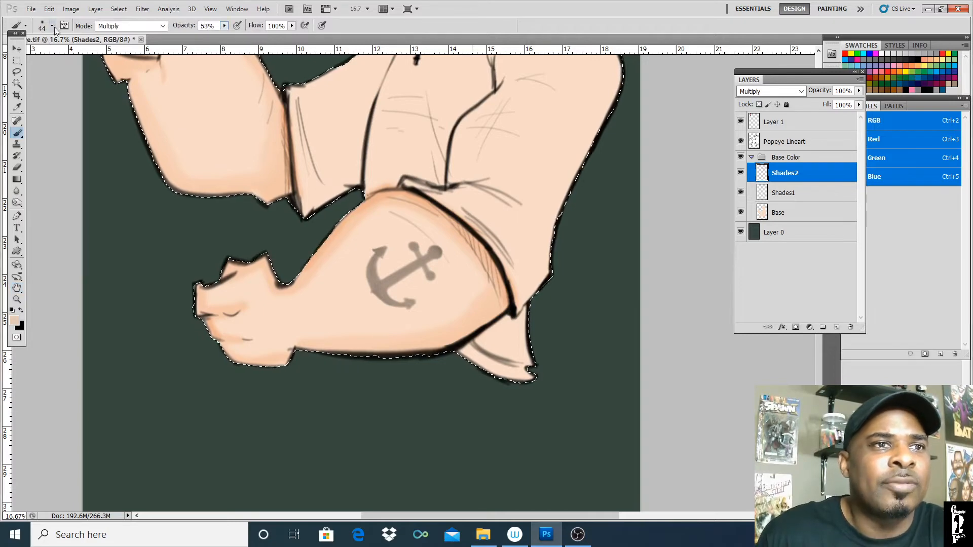
{"action": "left_click_drag", "start_coordinate": [92, 54], "coordinate": [91, 54]}
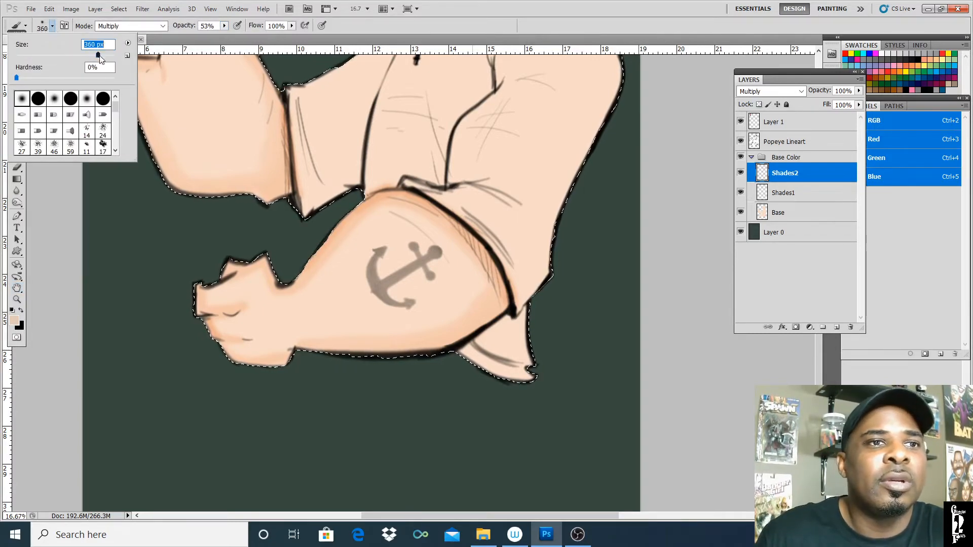
{"action": "left_click", "coordinate": [471, 238]}
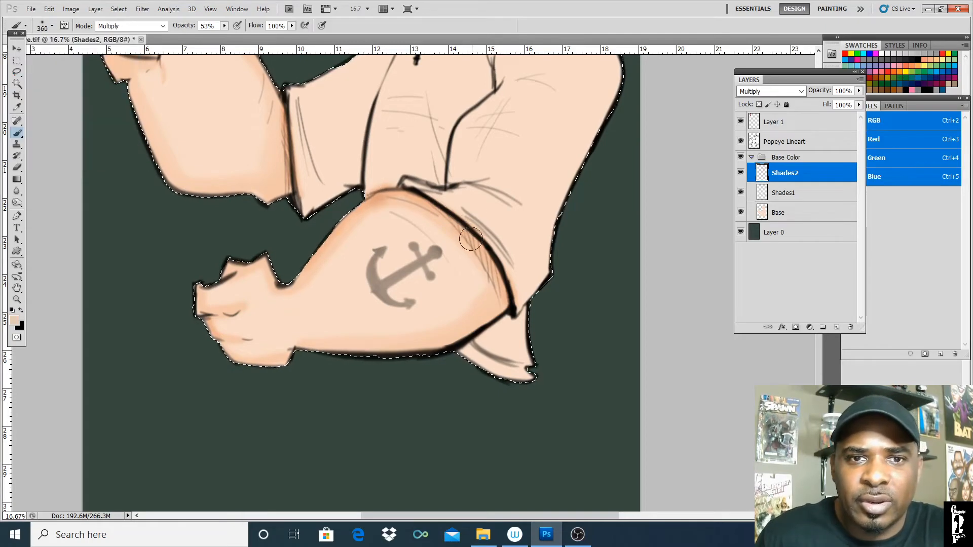
{"action": "mouse_move", "coordinate": [471, 238]}
{"action": "left_mouse_down"}
{"action": "mouse_move", "coordinate": [496, 296]}
{"action": "mouse_move", "coordinate": [458, 245]}
{"action": "mouse_move", "coordinate": [393, 210]}
{"action": "mouse_move", "coordinate": [438, 232]}
{"action": "mouse_move", "coordinate": [492, 306]}
{"action": "mouse_move", "coordinate": [463, 251]}
{"action": "mouse_move", "coordinate": [392, 216]}
{"action": "mouse_move", "coordinate": [441, 233]}
{"action": "mouse_move", "coordinate": [489, 293]}
{"action": "mouse_move", "coordinate": [397, 217]}
{"action": "mouse_move", "coordinate": [497, 300]}
{"action": "mouse_move", "coordinate": [489, 268]}
{"action": "mouse_move", "coordinate": [450, 330]}
{"action": "mouse_move", "coordinate": [497, 298]}
{"action": "mouse_move", "coordinate": [380, 345]}
{"action": "mouse_move", "coordinate": [319, 342]}
{"action": "mouse_move", "coordinate": [413, 327]}
{"action": "mouse_move", "coordinate": [475, 287]}
{"action": "mouse_move", "coordinate": [424, 327]}
{"action": "mouse_move", "coordinate": [322, 345]}
{"action": "mouse_move", "coordinate": [445, 309]}
{"action": "mouse_move", "coordinate": [315, 343]}
{"action": "left_mouse_up"}
{"action": "left_click_drag", "start_coordinate": [235, 357], "coordinate": [276, 357]}
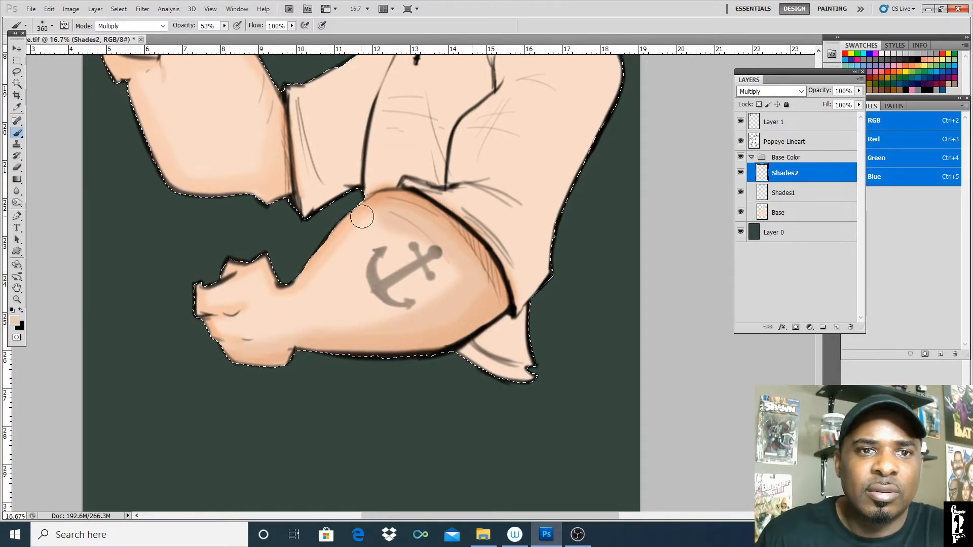
{"action": "left_click_drag", "start_coordinate": [363, 218], "coordinate": [281, 288]}
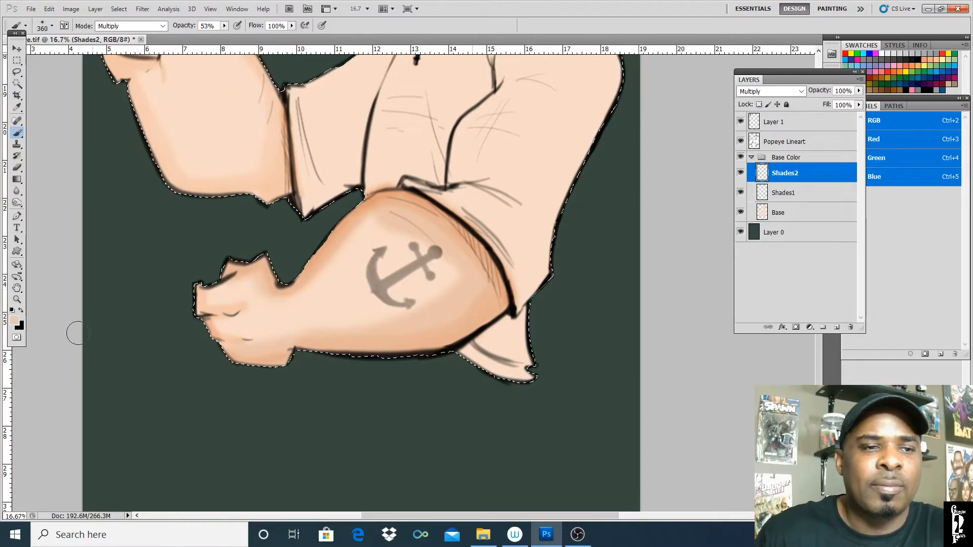
- Shade the outer edges of the raised forearm that holds the cup, using the same soft brush
{"action": "left_click", "coordinate": [17, 288]}
{"action": "left_click_drag", "start_coordinate": [185, 199], "coordinate": [341, 349]}
{"action": "left_click", "coordinate": [17, 132]}
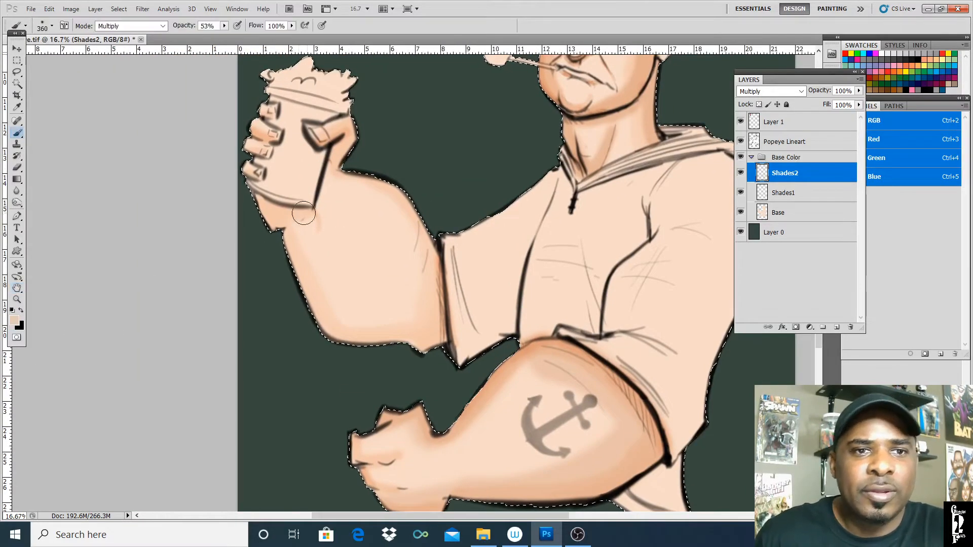
{"action": "mouse_move", "coordinate": [275, 217]}
{"action": "left_mouse_down"}
{"action": "mouse_move", "coordinate": [298, 213]}
{"action": "mouse_move", "coordinate": [305, 263]}
{"action": "mouse_move", "coordinate": [349, 326]}
{"action": "mouse_move", "coordinate": [300, 248]}
{"action": "mouse_move", "coordinate": [323, 295]}
{"action": "left_mouse_up"}
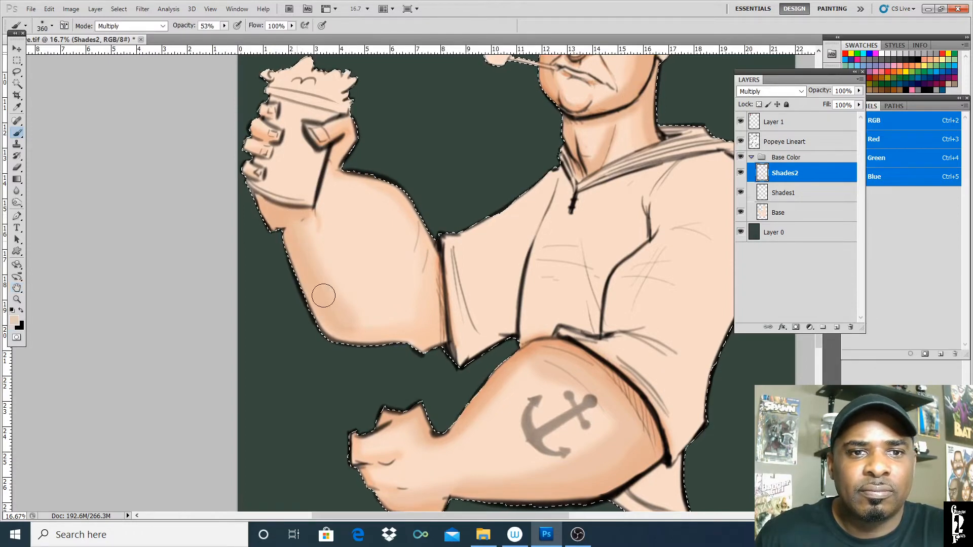
{"action": "left_click_drag", "start_coordinate": [428, 321], "coordinate": [333, 335]}
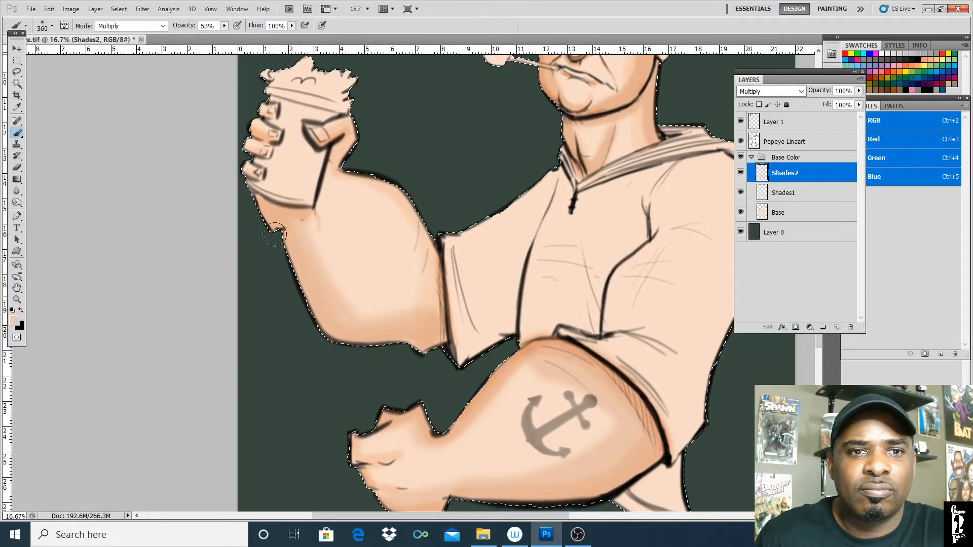
{"action": "mouse_move", "coordinate": [424, 338]}
{"action": "left_mouse_down"}
{"action": "mouse_move", "coordinate": [430, 301]}
{"action": "mouse_move", "coordinate": [410, 230]}
{"action": "left_mouse_up"}
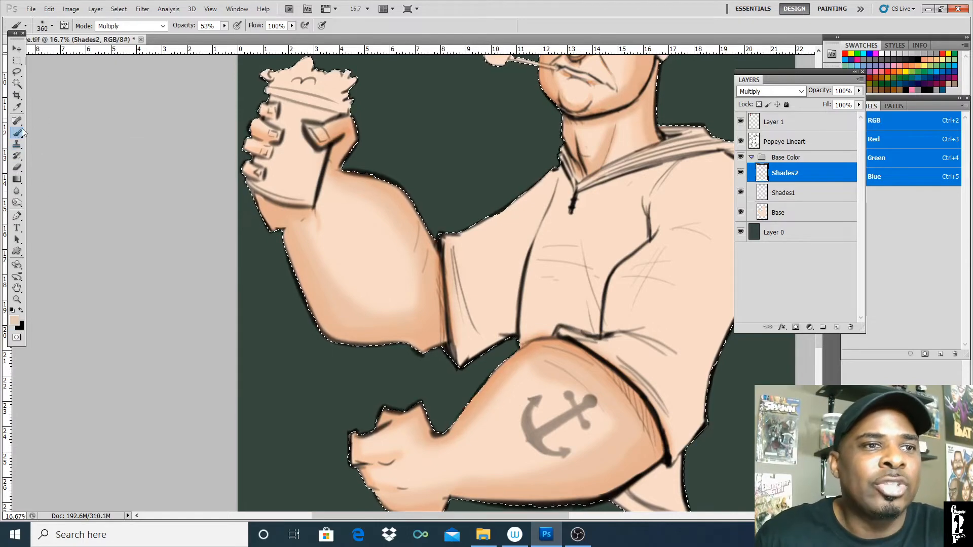
- Shade the fingers wrapped around the cup with a 32 px brush at 79% opacity
{"action": "left_click", "coordinate": [224, 27]}
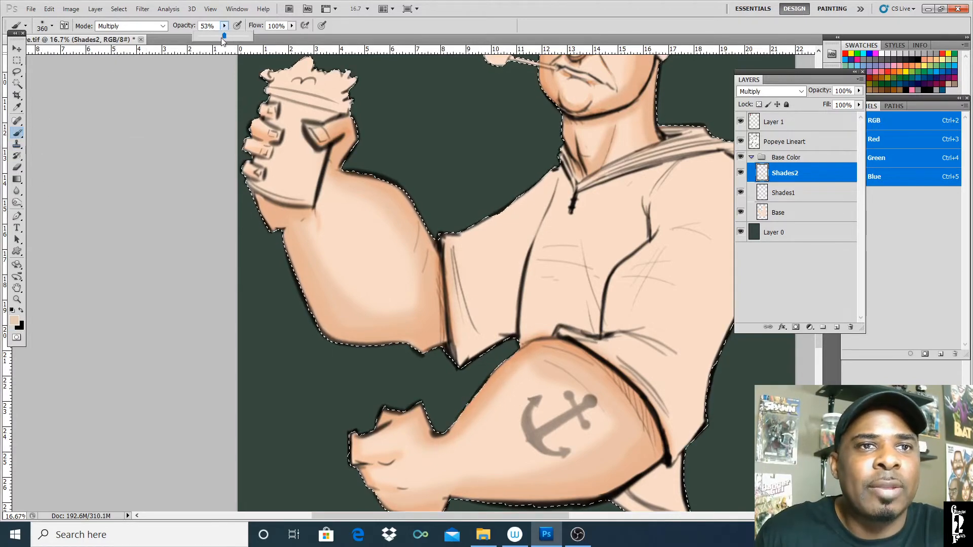
{"action": "left_click_drag", "start_coordinate": [230, 39], "coordinate": [238, 37]}
{"action": "left_click", "coordinate": [51, 26]}
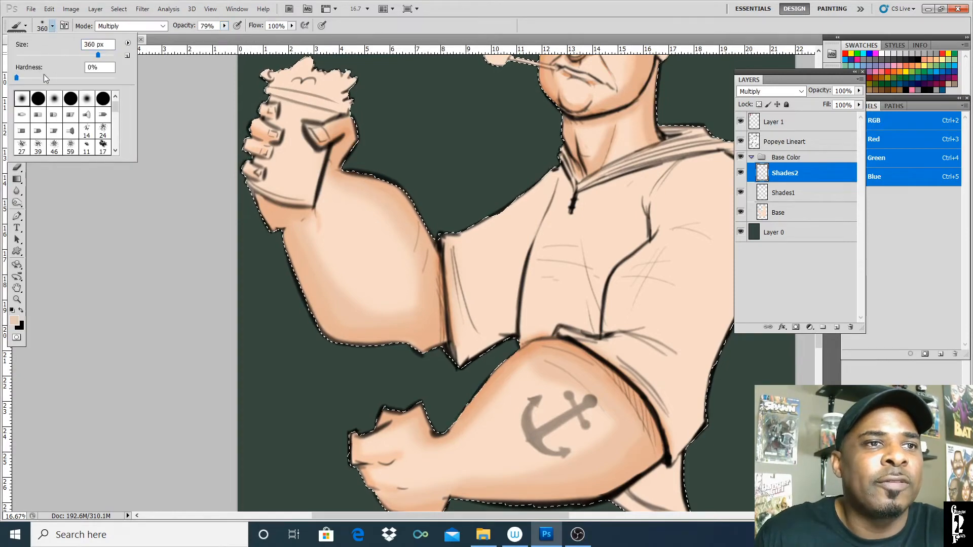
{"action": "left_click_drag", "start_coordinate": [97, 56], "coordinate": [31, 55]}
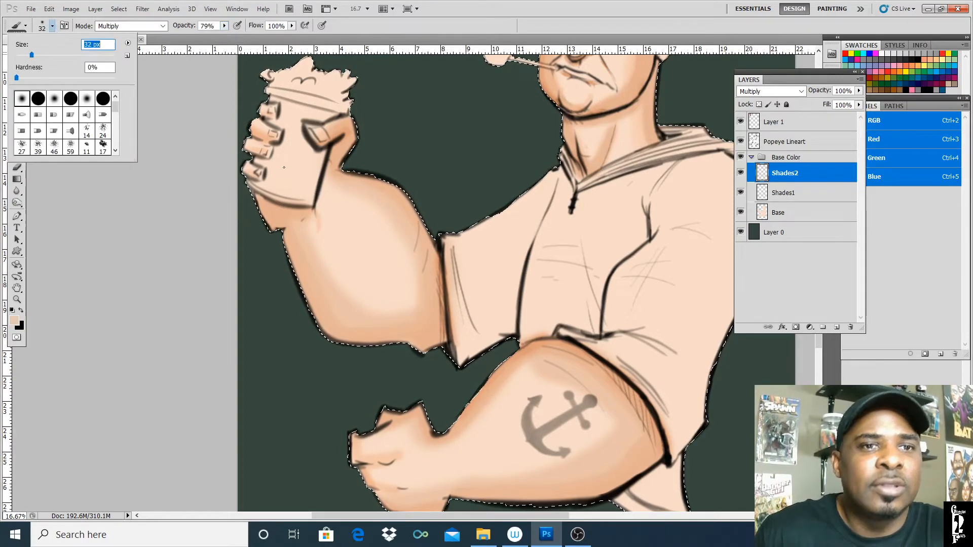
{"action": "left_click", "coordinate": [244, 171]}
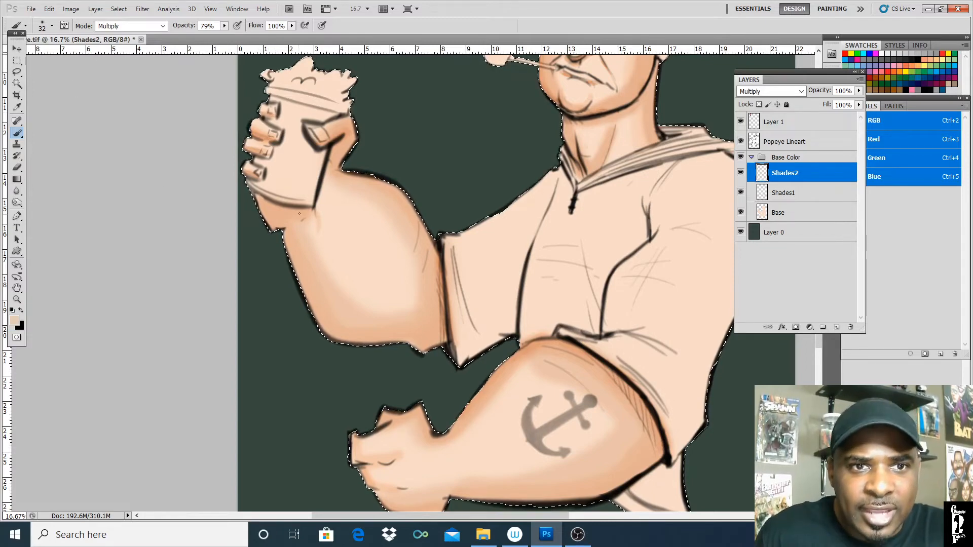
- Enlarge the brush to 56 px and darken the hand just beneath the cup
{"action": "left_click", "coordinate": [51, 27]}
{"action": "left_click_drag", "start_coordinate": [39, 54], "coordinate": [44, 54]}
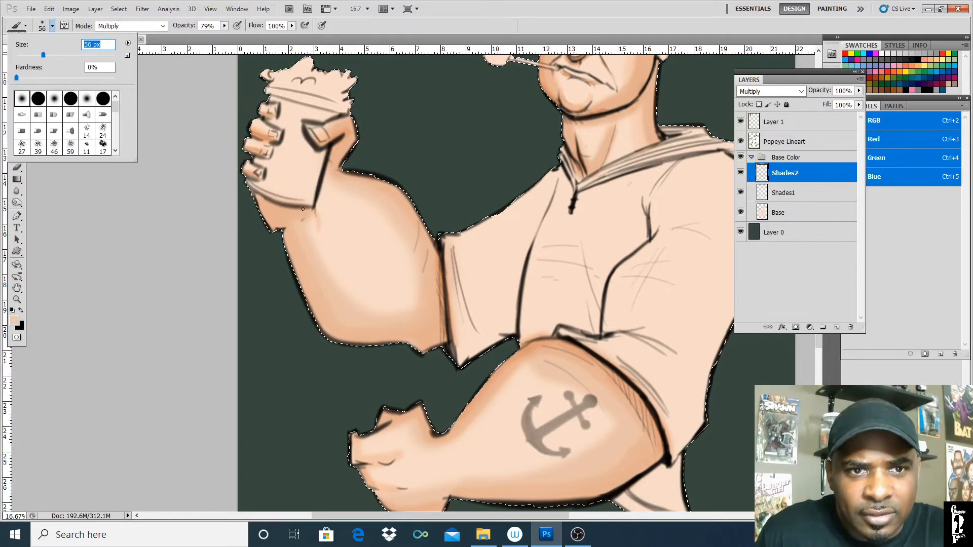
{"action": "key", "text": "Return"}
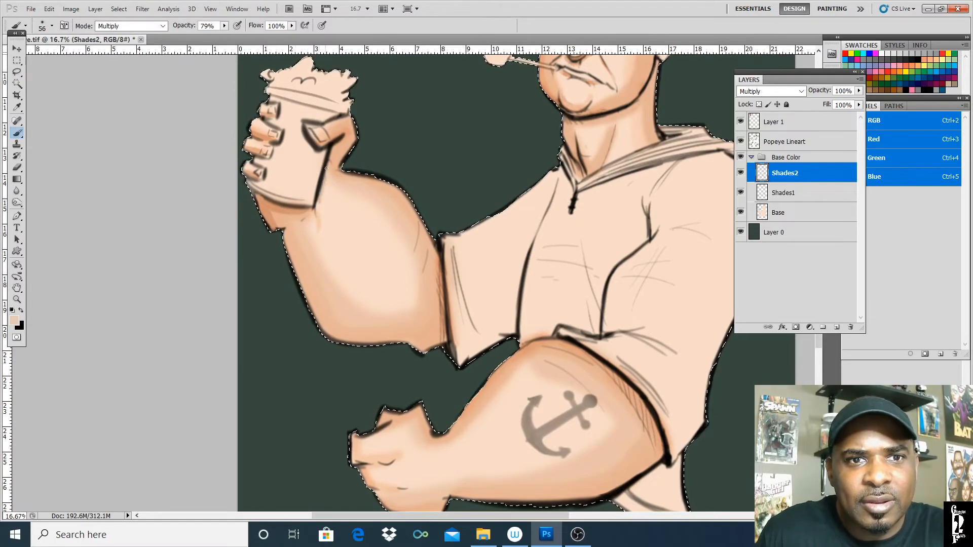
- Swap the foreground and background colors and look over the shading on the whole figure
{"action": "left_click", "coordinate": [17, 288]}
{"action": "left_click", "coordinate": [20, 310]}
{"action": "key", "text": "ctrl+minus"}
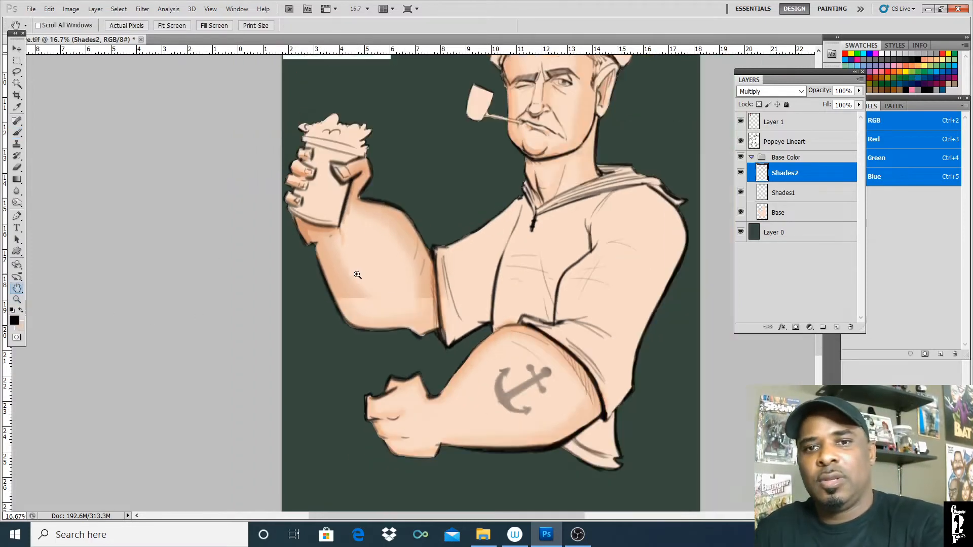
{"action": "key", "text": "ctrl+minus"}
{"action": "key", "text": "ctrl+minus"}
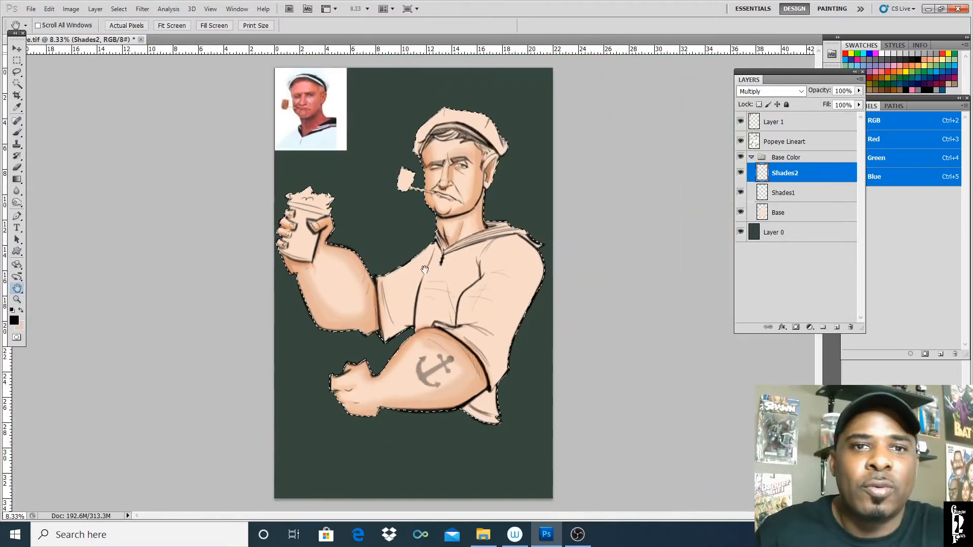
{"action": "left_click", "coordinate": [16, 300]}
{"action": "left_click", "coordinate": [461, 146]}
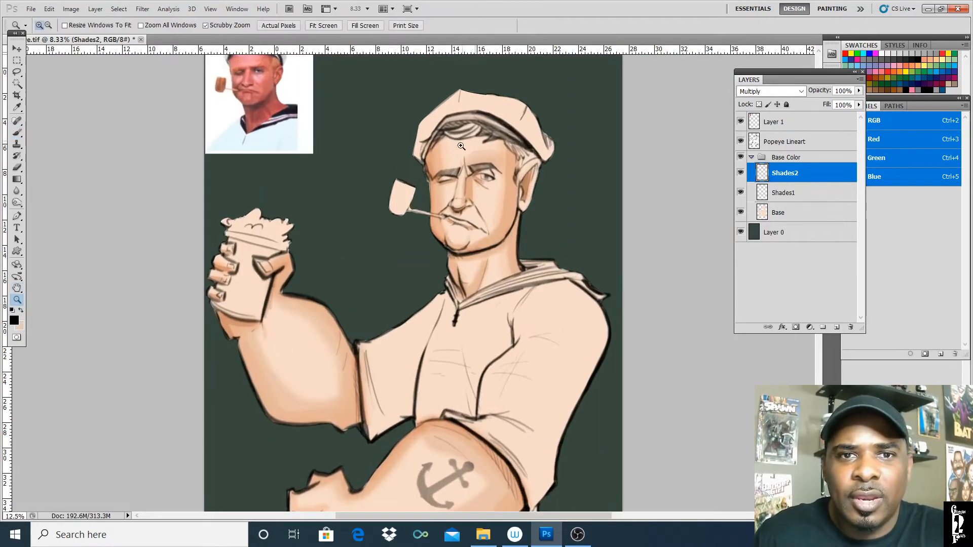
- Create a new layer named Flesh above Shades2, with its blending mode set to Multiply
{"action": "left_click", "coordinate": [860, 81]}
{"action": "left_click", "coordinate": [811, 89]}
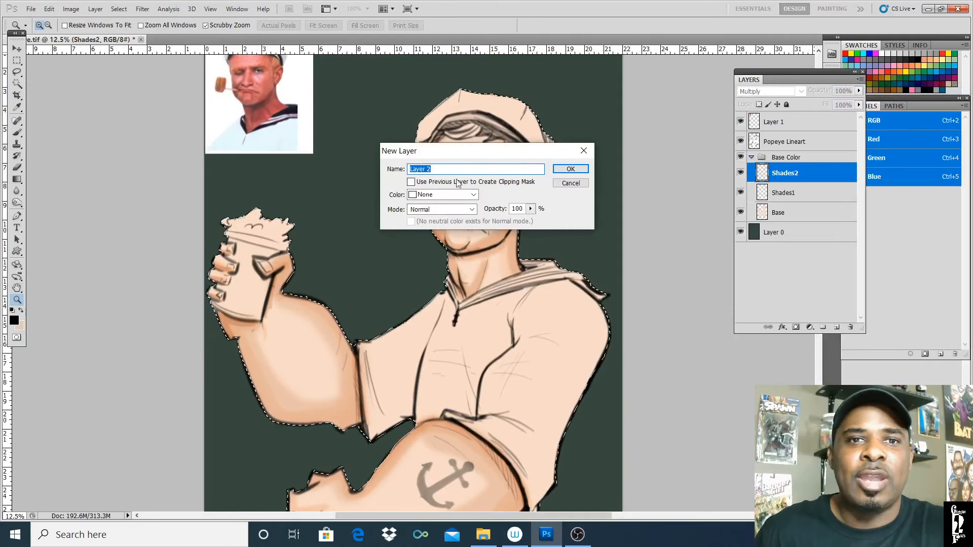
{"action": "type", "text": "Fleshy"}
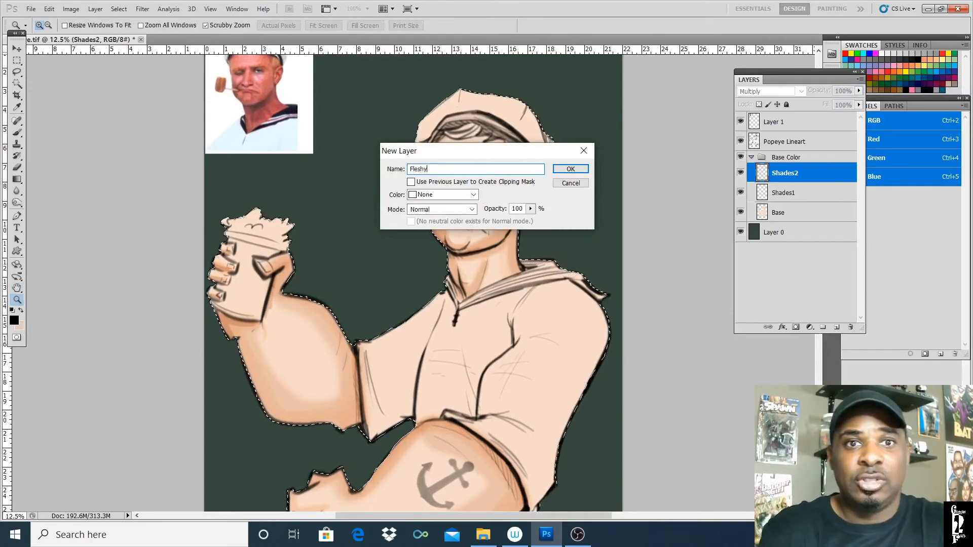
{"action": "key", "text": "BackSpace"}
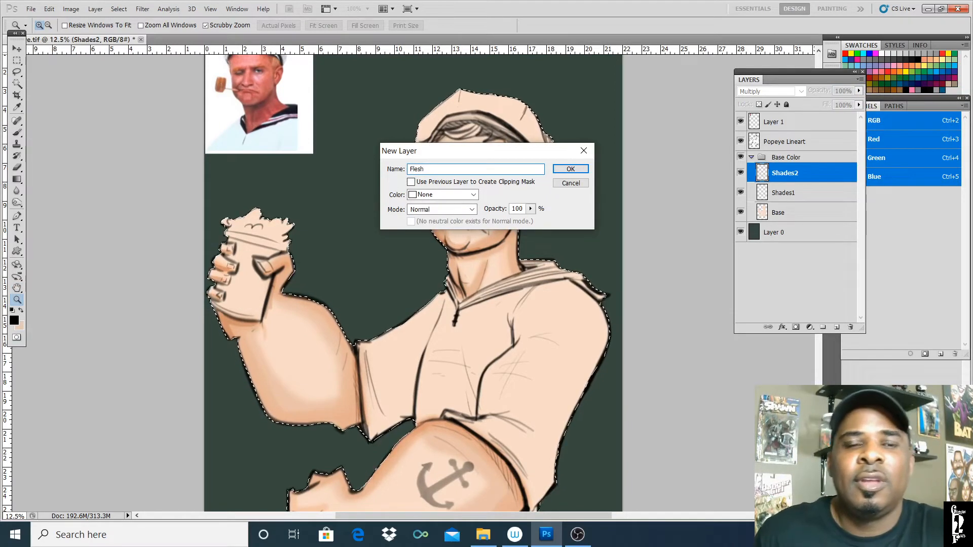
{"action": "left_click", "coordinate": [471, 210]}
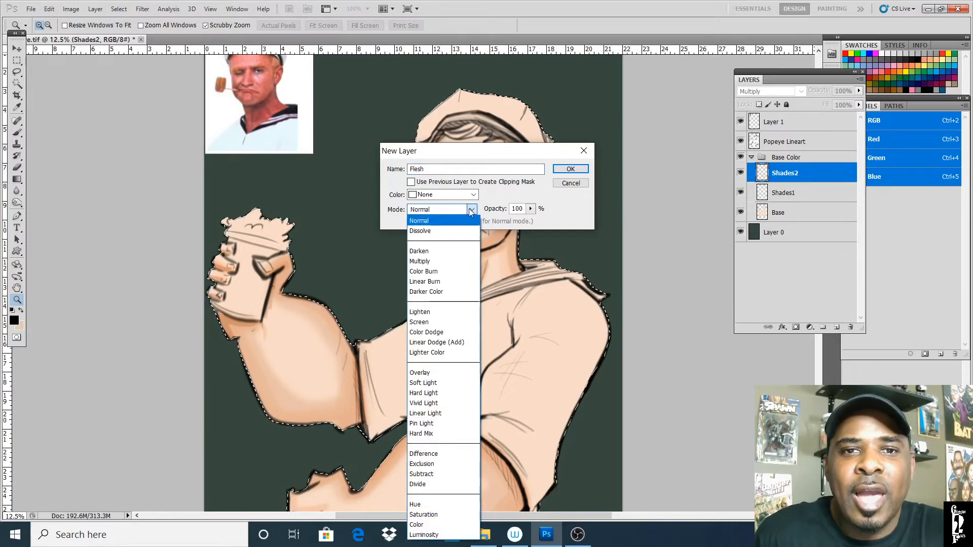
{"action": "left_click", "coordinate": [436, 261]}
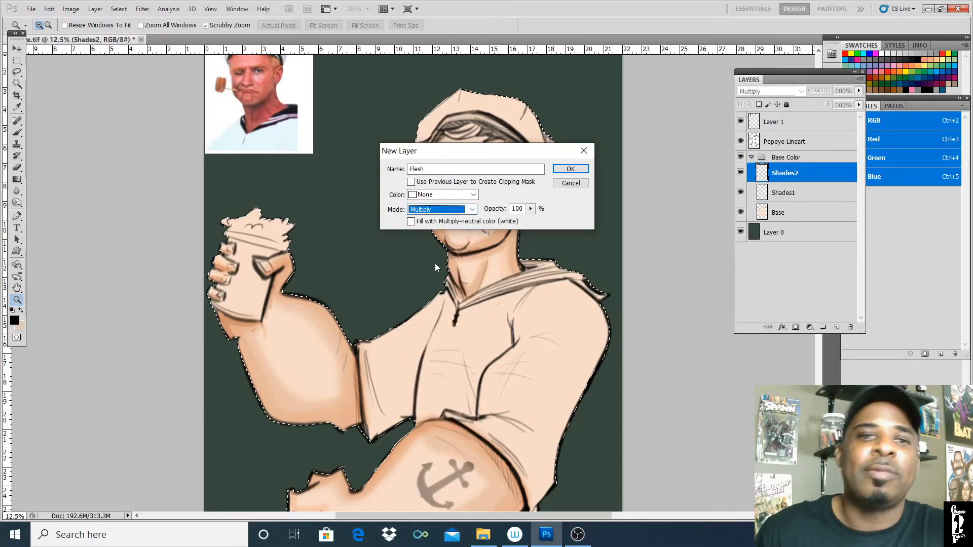
{"action": "left_click", "coordinate": [571, 169]}
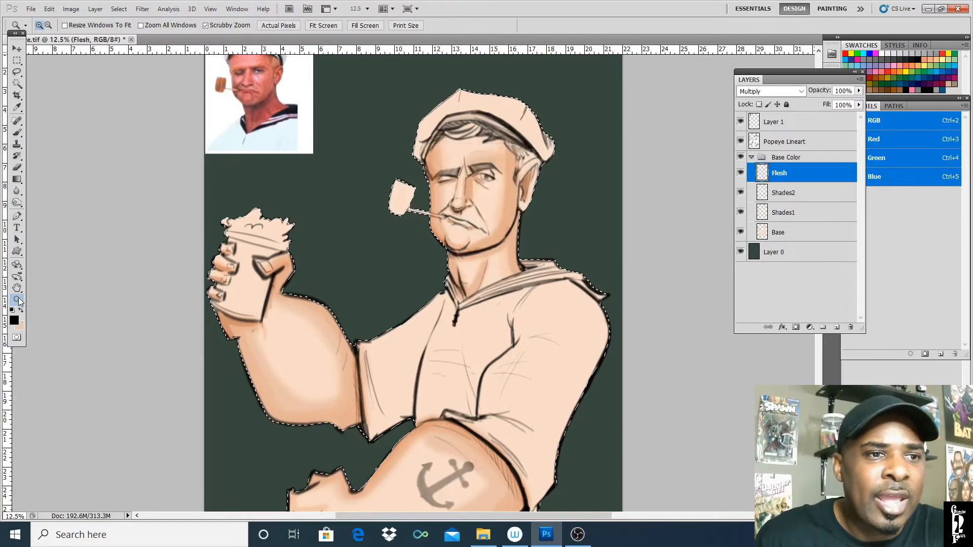
- Sample a pink from the face in the reference photo and choose a slightly paler version as the foreground color
{"action": "key", "text": "h"}
{"action": "left_click_drag", "start_coordinate": [268, 172], "coordinate": [284, 225]}
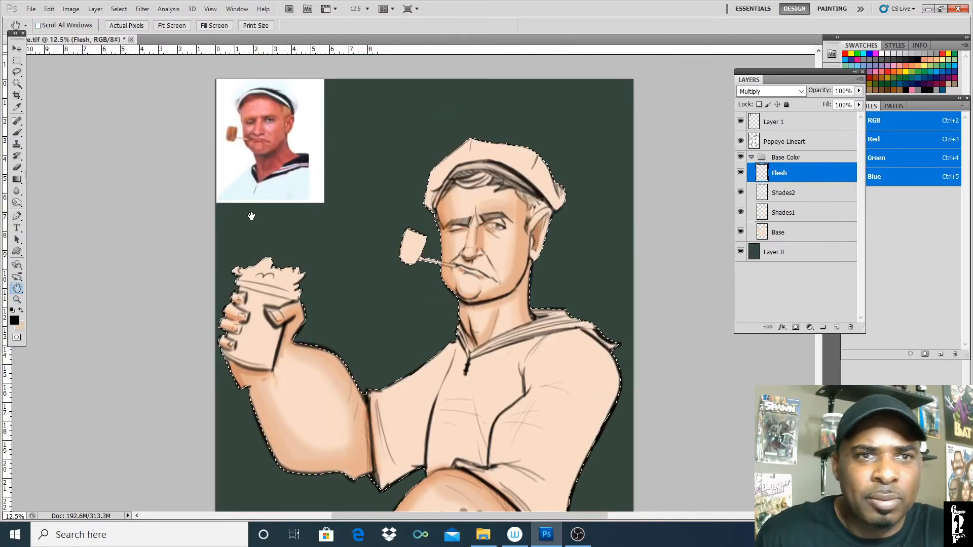
{"action": "key", "text": "i"}
{"action": "left_click", "coordinate": [263, 105]}
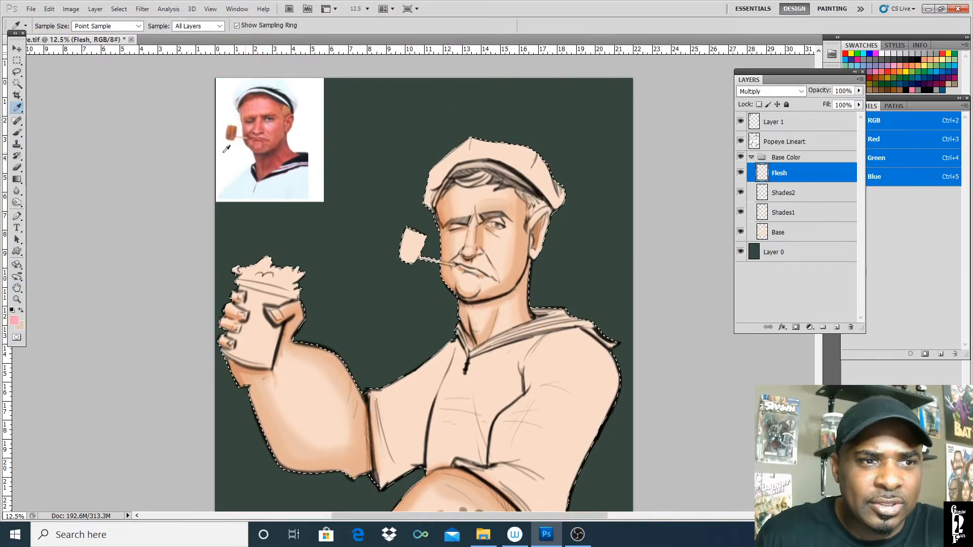
{"action": "left_click", "coordinate": [14, 320]}
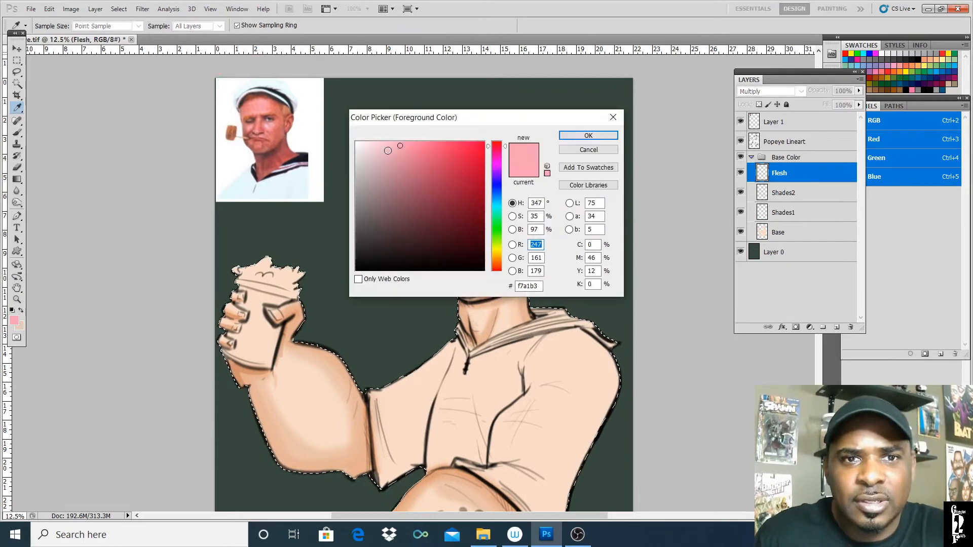
{"action": "left_click", "coordinate": [392, 146]}
{"action": "left_click", "coordinate": [579, 135]}
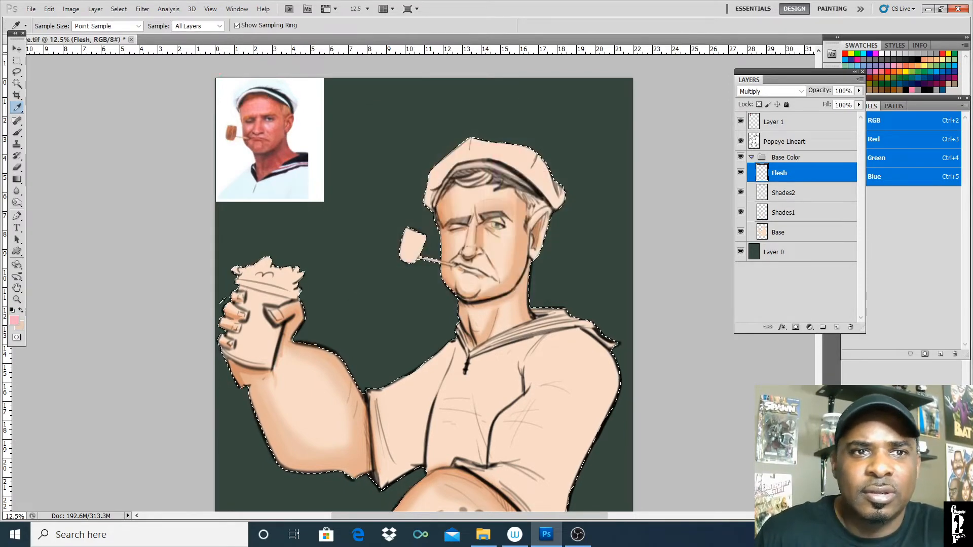
- Ready the soft Brush for tinting the face, with 42% opacity and a 114 px size
{"action": "key", "text": "z"}
{"action": "left_click", "coordinate": [489, 259]}
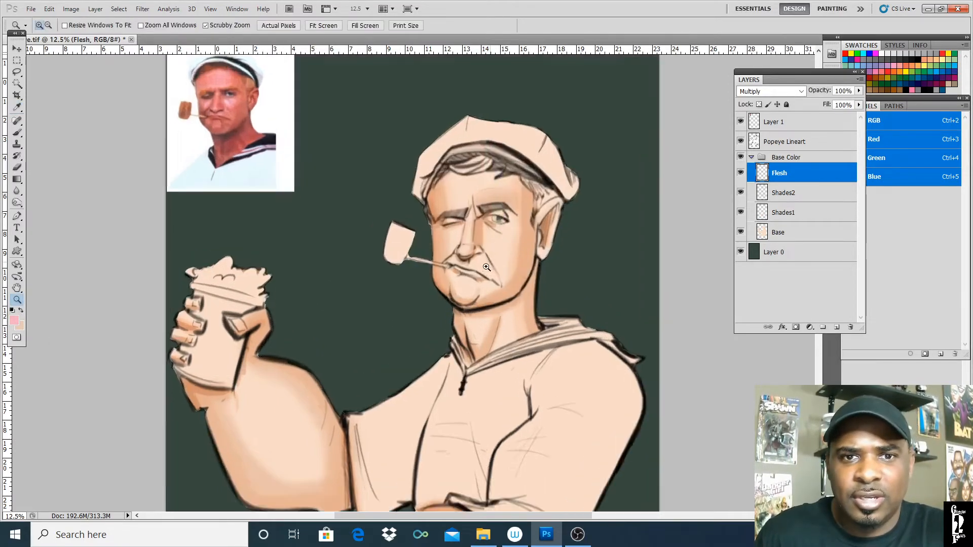
{"action": "left_click", "coordinate": [496, 217]}
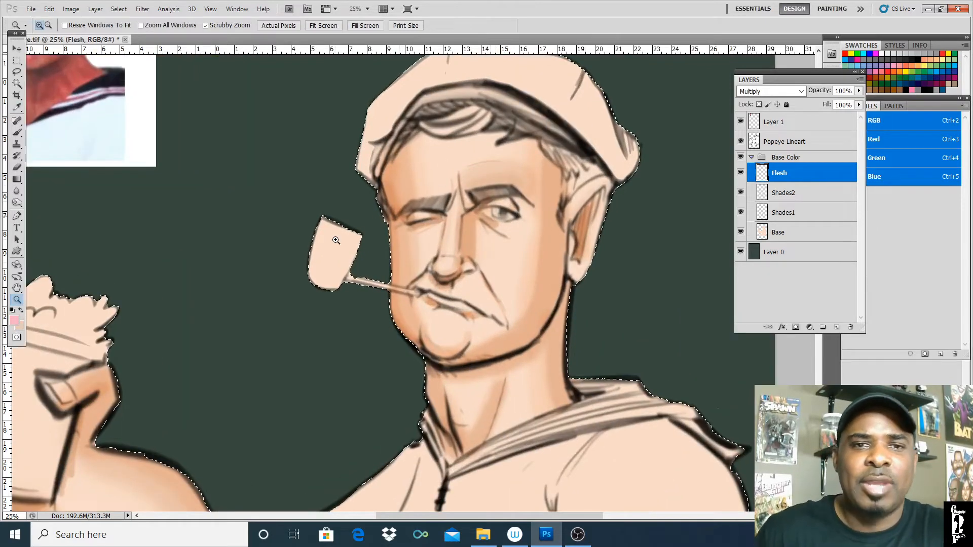
{"action": "left_click", "coordinate": [17, 132]}
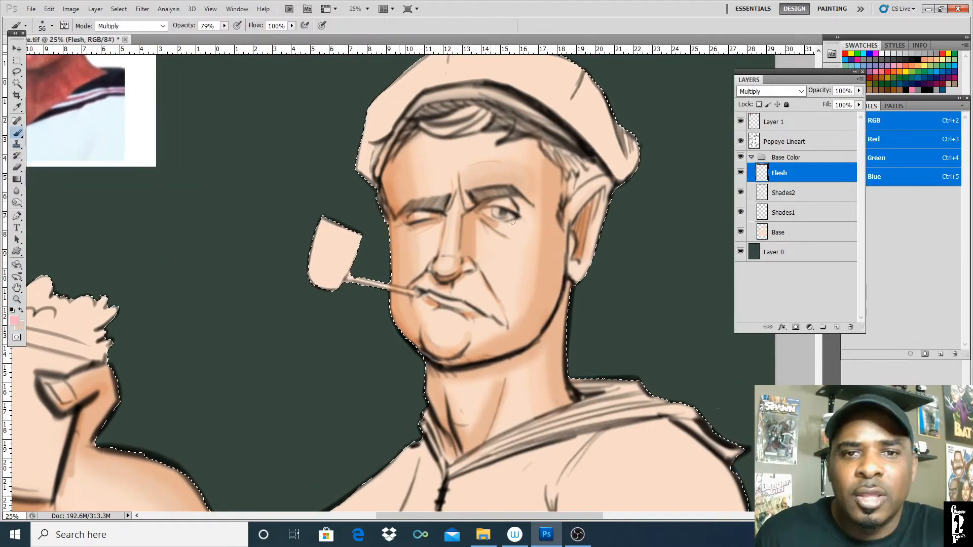
{"action": "left_click", "coordinate": [224, 26]}
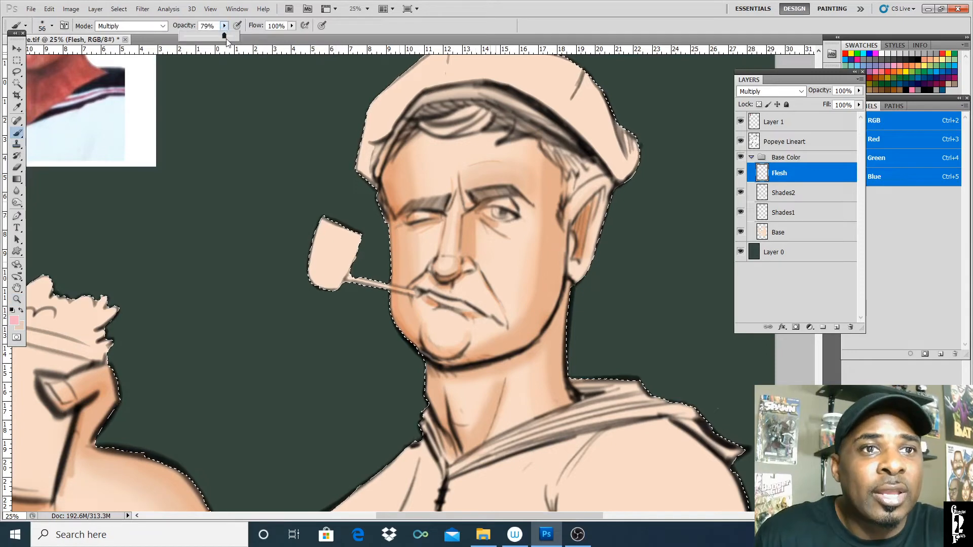
{"action": "left_click_drag", "start_coordinate": [226, 41], "coordinate": [205, 39]}
{"action": "left_click", "coordinate": [52, 25]}
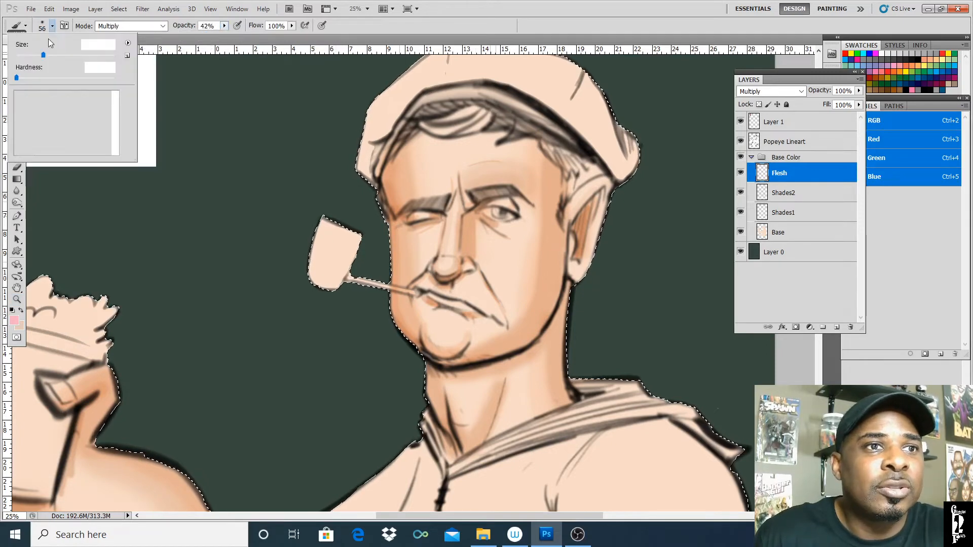
{"action": "left_click_drag", "start_coordinate": [46, 54], "coordinate": [69, 54]}
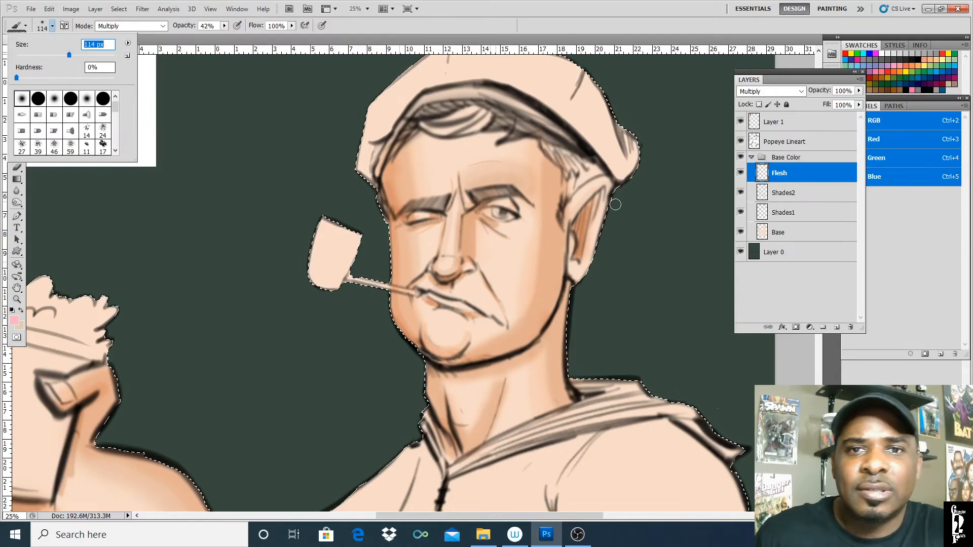
- Lower the brush opacity to 29%, enlarge it to 164 px and tint the temple on the pipe side pink
{"action": "left_click", "coordinate": [225, 28]}
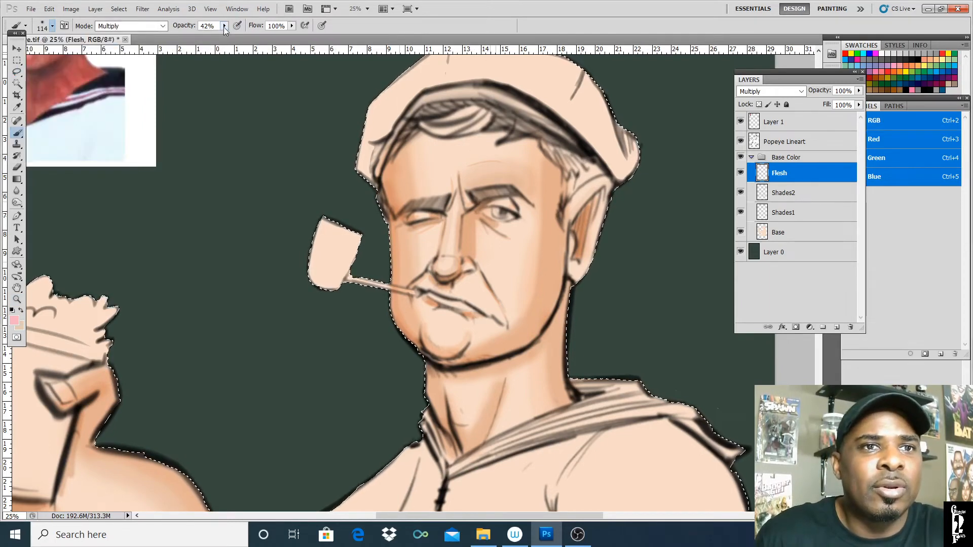
{"action": "left_click", "coordinate": [225, 28]}
{"action": "left_click_drag", "start_coordinate": [224, 36], "coordinate": [217, 36]}
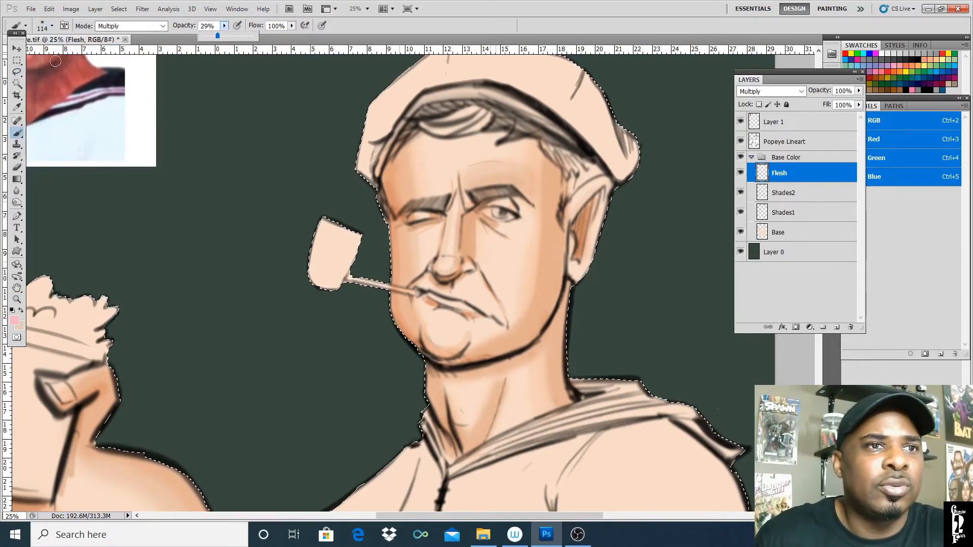
{"action": "left_click", "coordinate": [51, 26]}
{"action": "left_click_drag", "start_coordinate": [78, 54], "coordinate": [81, 54]}
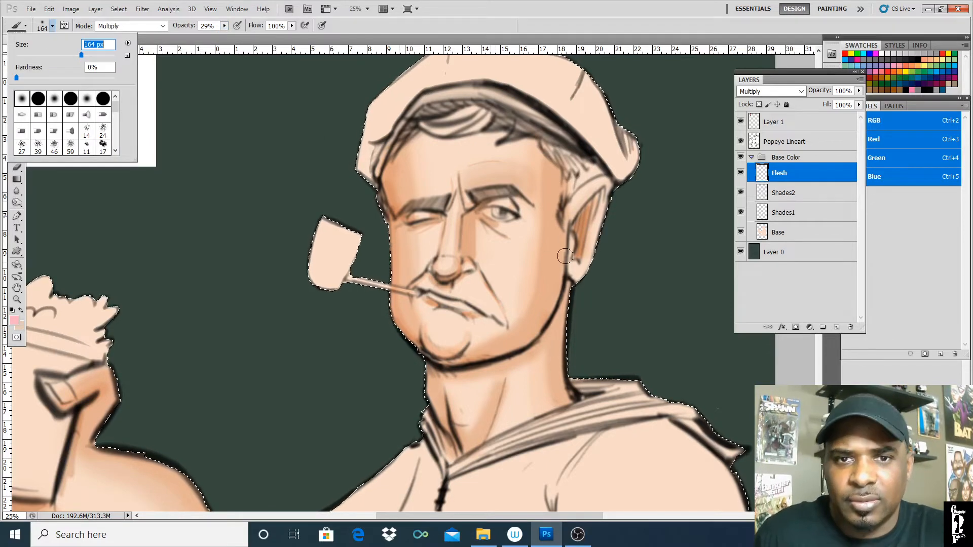
{"action": "left_click", "coordinate": [386, 158]}
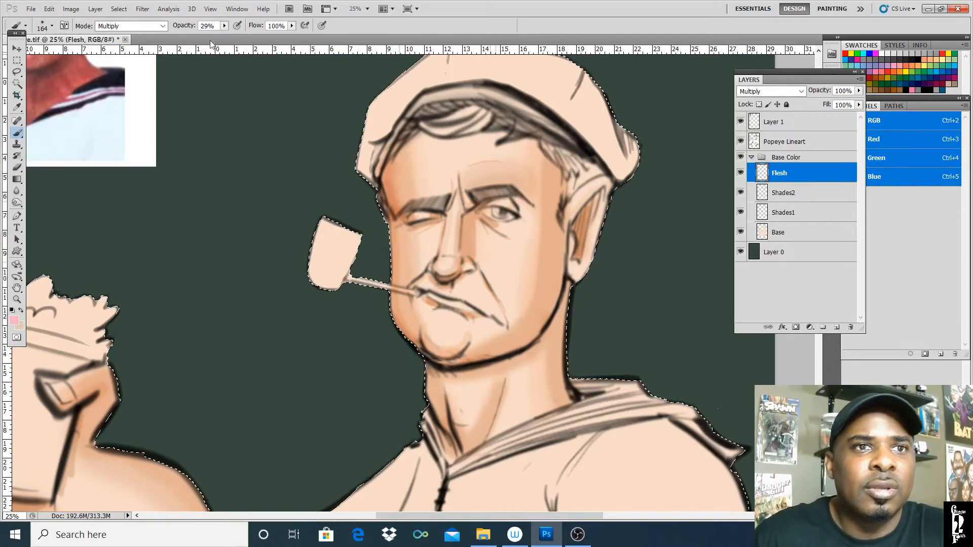
- Reduce the brush opacity to 22% and tint the pipe-side cheek, the chin and the forehead above the open eye
{"action": "left_click", "coordinate": [224, 25]}
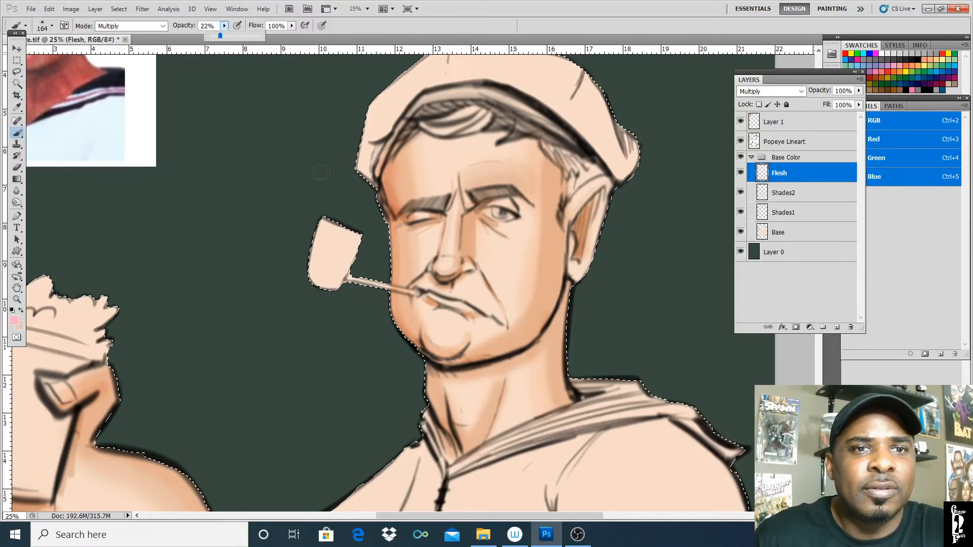
{"action": "left_click", "coordinate": [397, 266]}
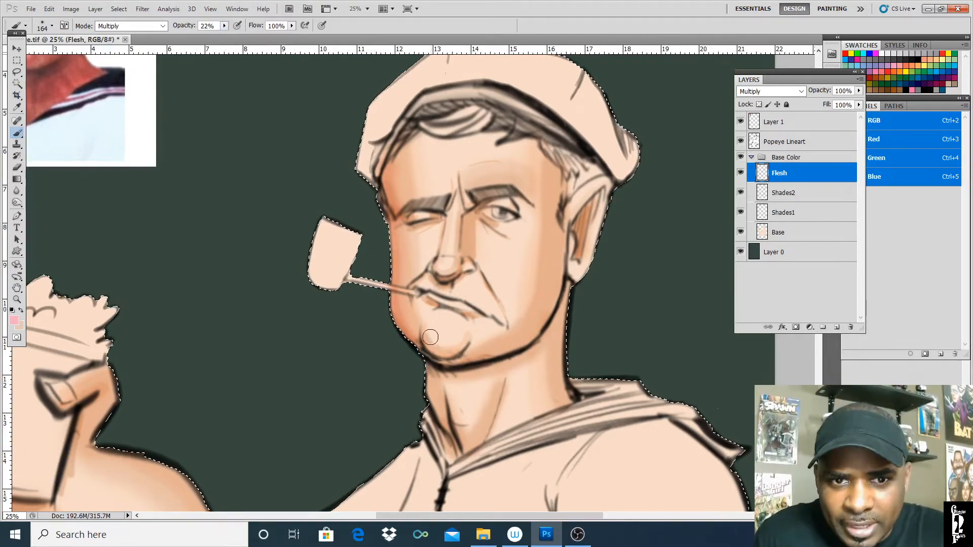
{"action": "left_click_drag", "start_coordinate": [425, 335], "coordinate": [455, 340]}
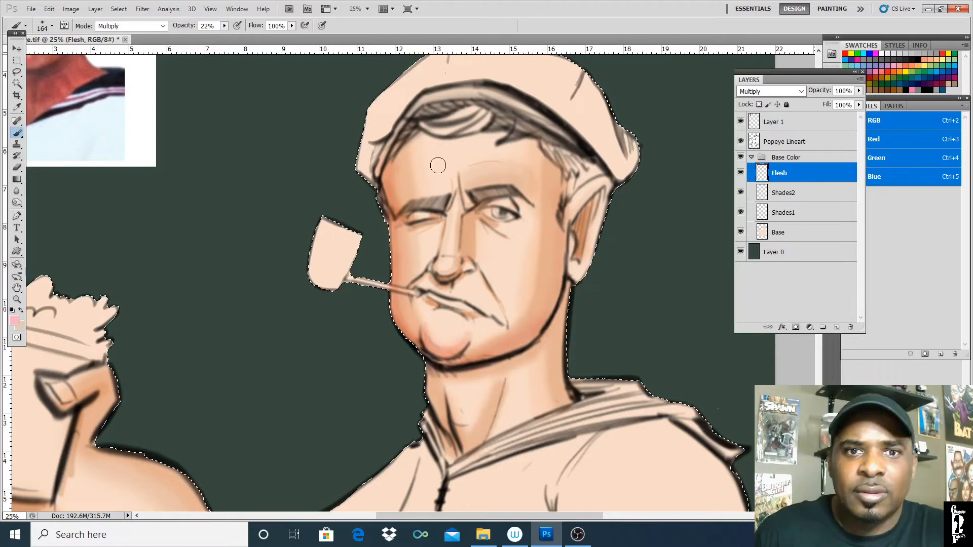
{"action": "left_click_drag", "start_coordinate": [462, 177], "coordinate": [526, 179]}
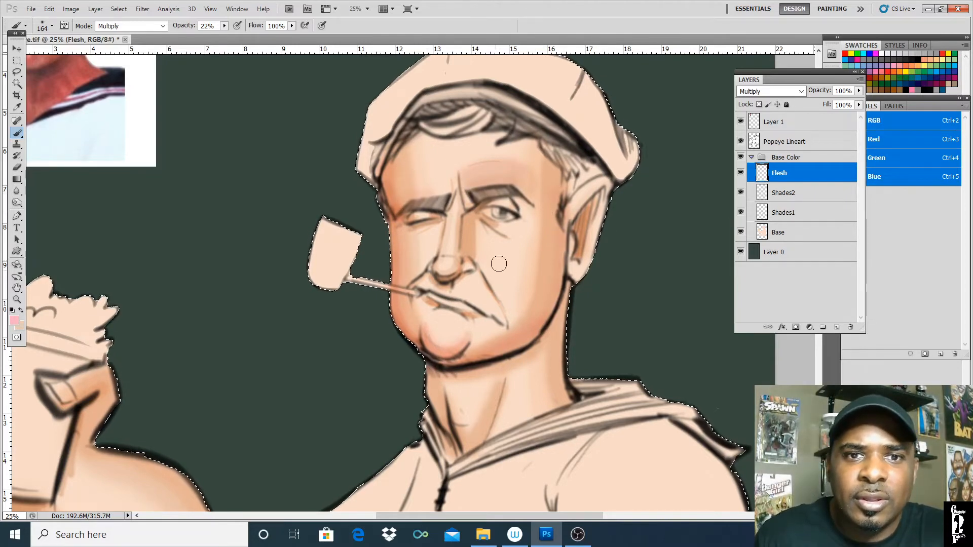
- Shrink the brush to 57 px and add pink to the nose, the ear and the lips
{"action": "left_click", "coordinate": [224, 25]}
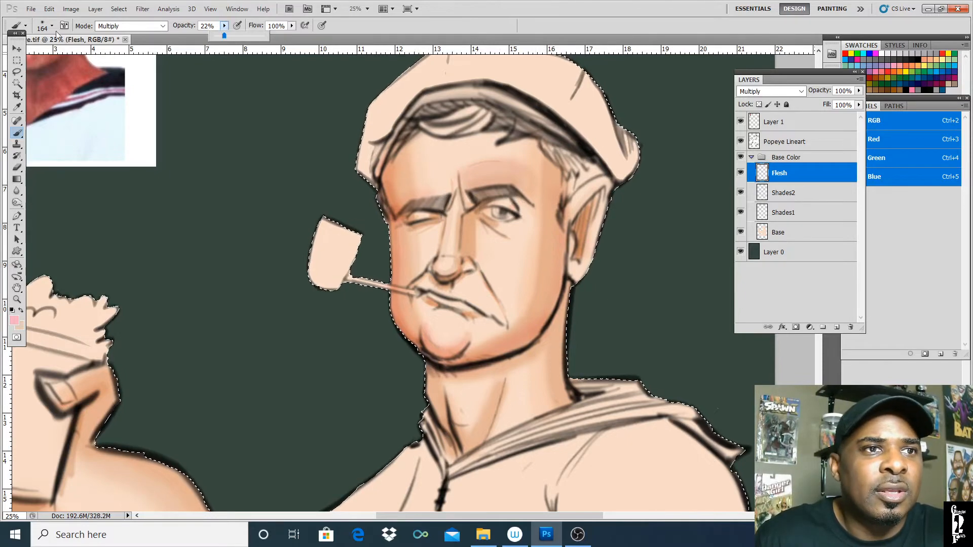
{"action": "left_click", "coordinate": [52, 25]}
{"action": "left_click_drag", "start_coordinate": [46, 60], "coordinate": [45, 60]}
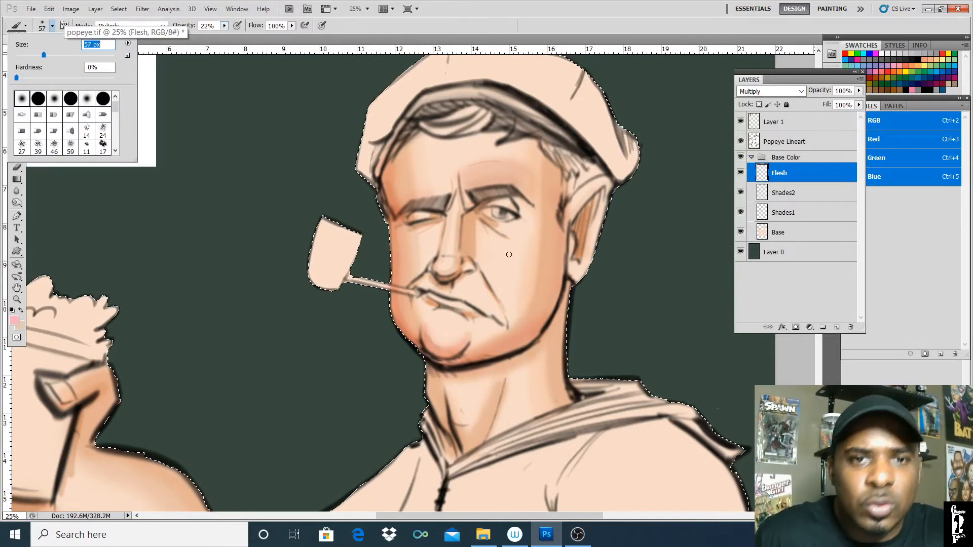
{"action": "left_click", "coordinate": [439, 277]}
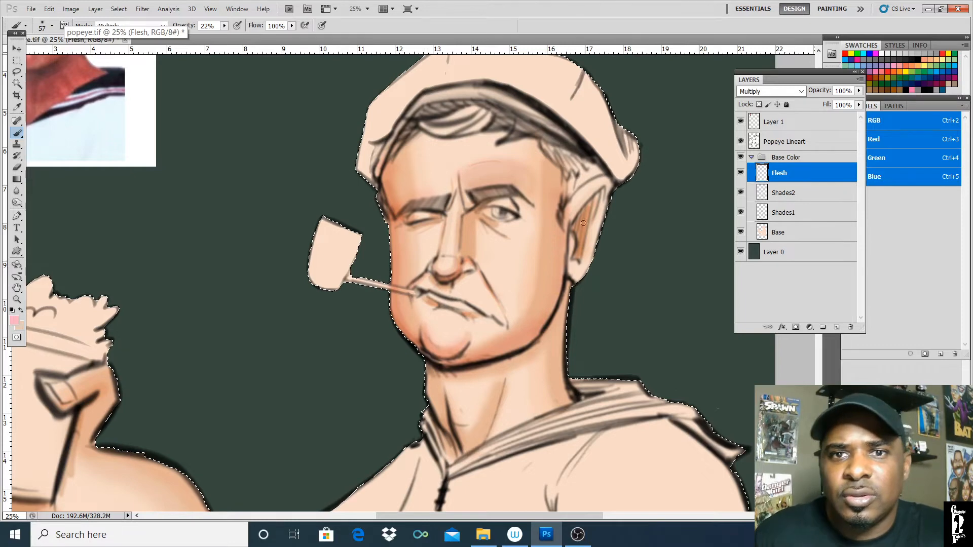
{"action": "left_click_drag", "start_coordinate": [568, 207], "coordinate": [569, 252]}
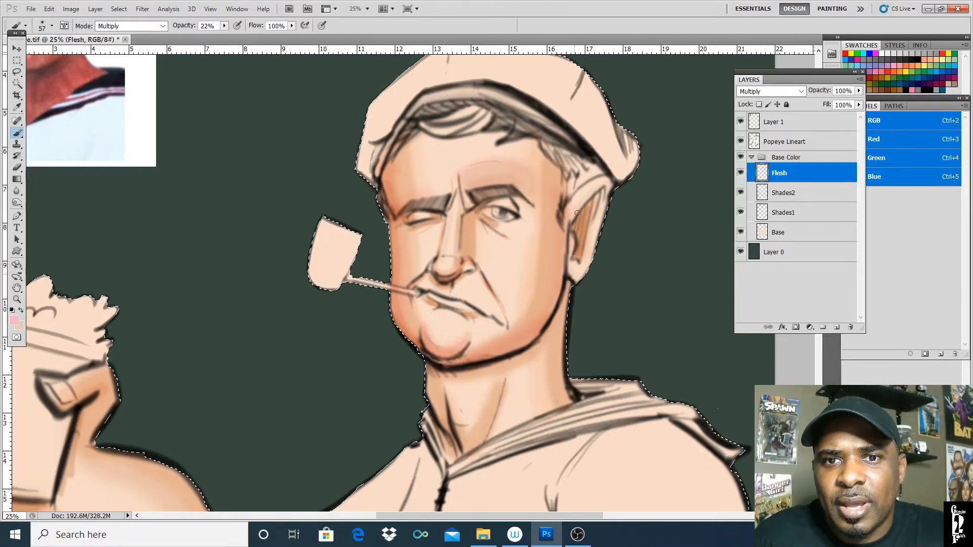
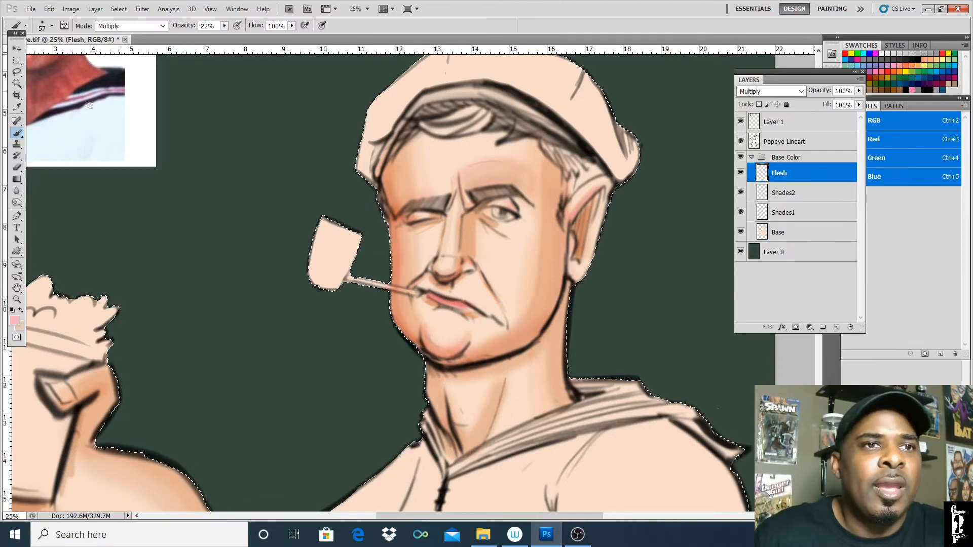
- Enlarge the brush to 174 px and stroke along the cheek fold beside the nose at 1% opacity
{"action": "left_click", "coordinate": [51, 26]}
{"action": "left_click_drag", "start_coordinate": [48, 54], "coordinate": [75, 51]}
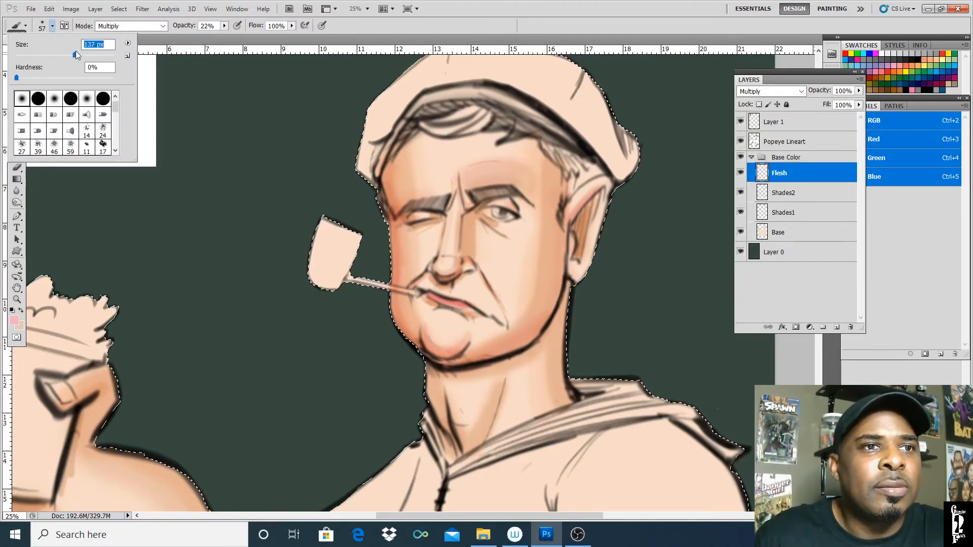
{"action": "left_click", "coordinate": [224, 26]}
{"action": "left_click_drag", "start_coordinate": [224, 36], "coordinate": [213, 36]}
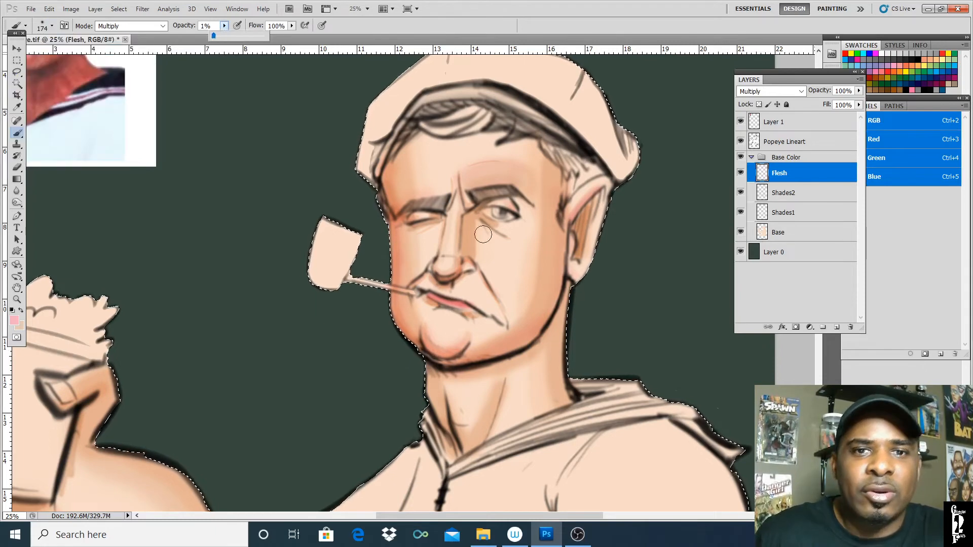
{"action": "mouse_move", "coordinate": [480, 266]}
{"action": "left_mouse_down"}
{"action": "mouse_move", "coordinate": [509, 300]}
{"action": "mouse_move", "coordinate": [483, 270]}
{"action": "mouse_move", "coordinate": [505, 307]}
{"action": "left_mouse_up"}
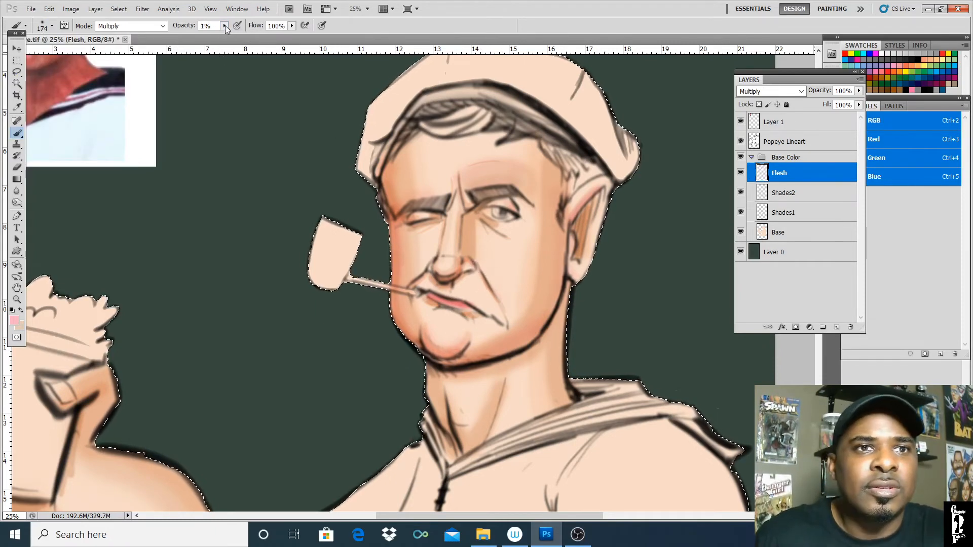
- Raise the brush opacity to 9% and build up pink on the cheek from the nose down past the mouth
{"action": "left_click", "coordinate": [225, 25]}
{"action": "left_click_drag", "start_coordinate": [224, 36], "coordinate": [226, 36]}
{"action": "left_click", "coordinate": [480, 269]}
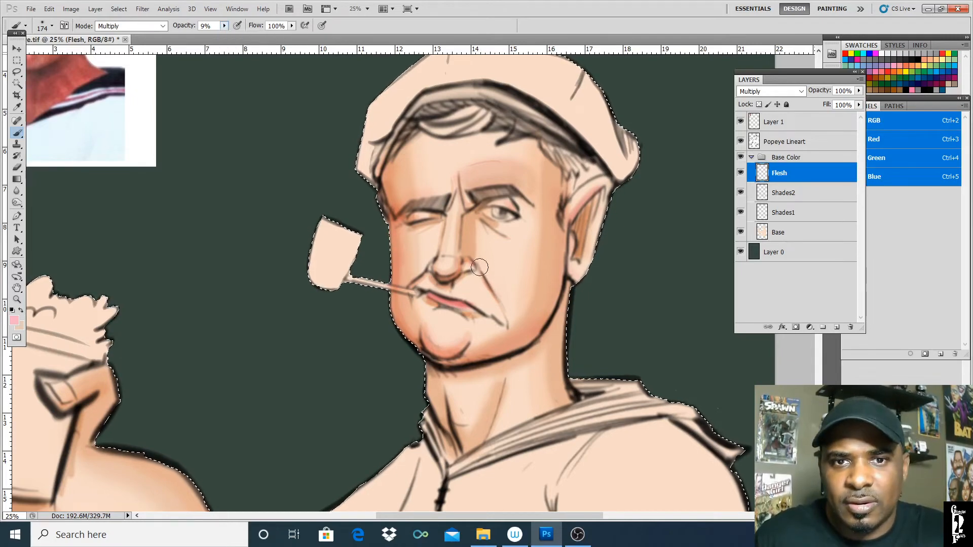
{"action": "left_click_drag", "start_coordinate": [480, 268], "coordinate": [515, 323]}
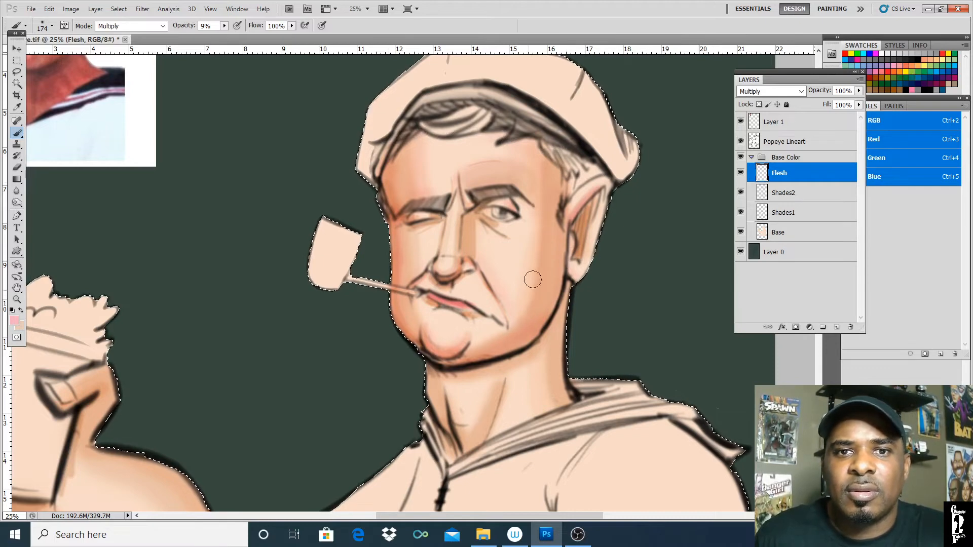
- Soften the shading on the cheek and beside the nose on the Shades2 layer with a 401 px eraser at 17% opacity
{"action": "left_click", "coordinate": [798, 196]}
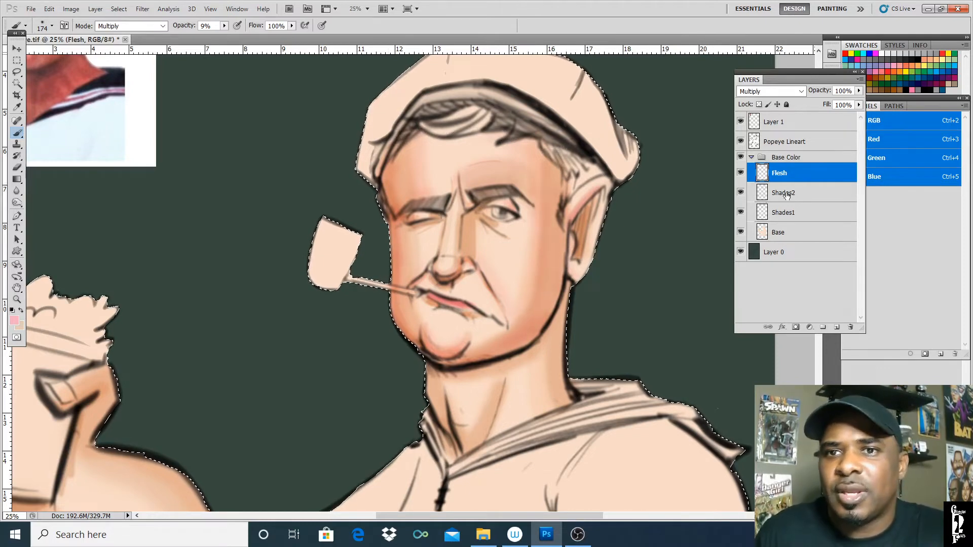
{"action": "left_click", "coordinate": [17, 169]}
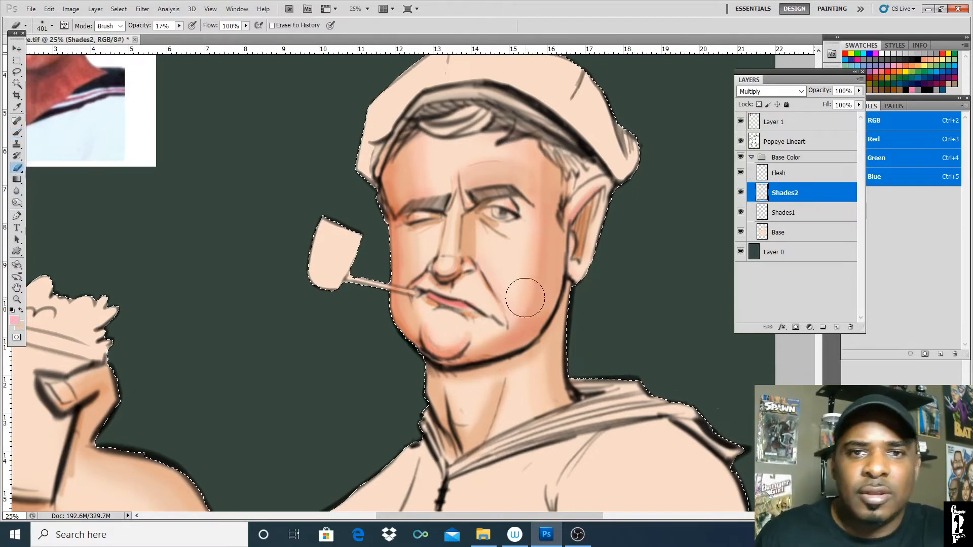
{"action": "mouse_move", "coordinate": [524, 236]}
{"action": "left_mouse_down"}
{"action": "mouse_move", "coordinate": [522, 302]}
{"action": "mouse_move", "coordinate": [528, 163]}
{"action": "mouse_move", "coordinate": [534, 247]}
{"action": "mouse_move", "coordinate": [518, 311]}
{"action": "mouse_move", "coordinate": [493, 335]}
{"action": "mouse_move", "coordinate": [512, 323]}
{"action": "mouse_move", "coordinate": [519, 236]}
{"action": "mouse_move", "coordinate": [363, 299]}
{"action": "mouse_move", "coordinate": [437, 244]}
{"action": "mouse_move", "coordinate": [558, 212]}
{"action": "mouse_move", "coordinate": [442, 272]}
{"action": "left_mouse_up"}
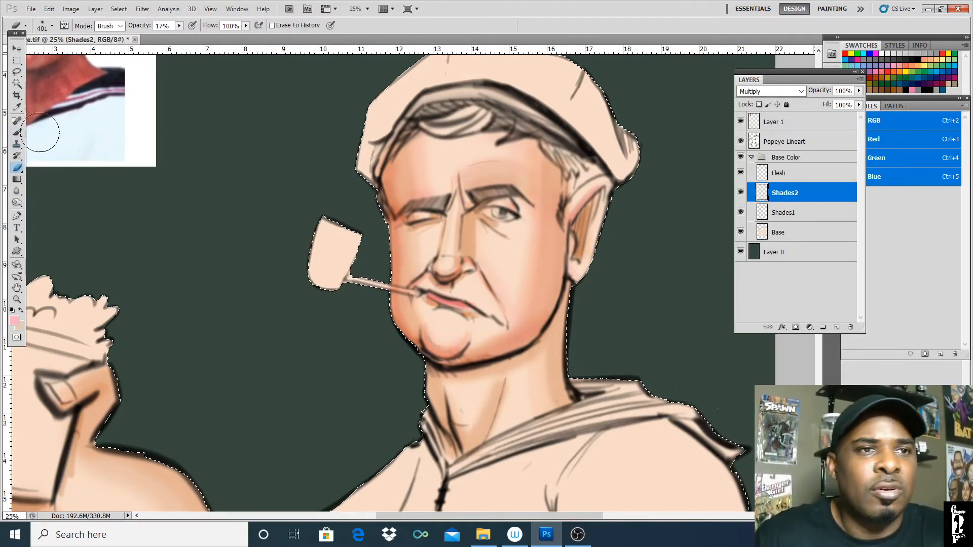
- Shrink the eraser to 53 px for the area beside the nose, and toggle the Shades2 layer's visibility to compare the shading
{"action": "left_click", "coordinate": [52, 26]}
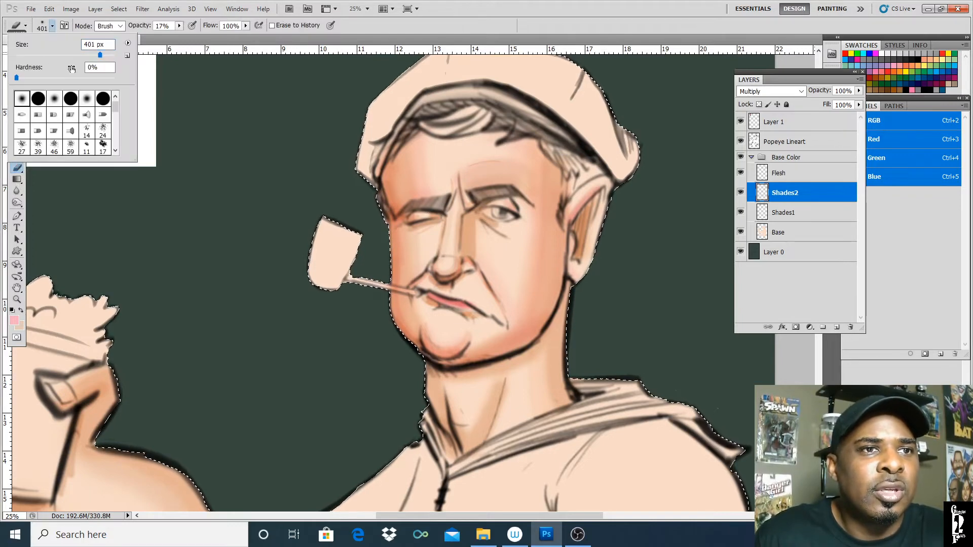
{"action": "left_click_drag", "start_coordinate": [100, 55], "coordinate": [41, 55]}
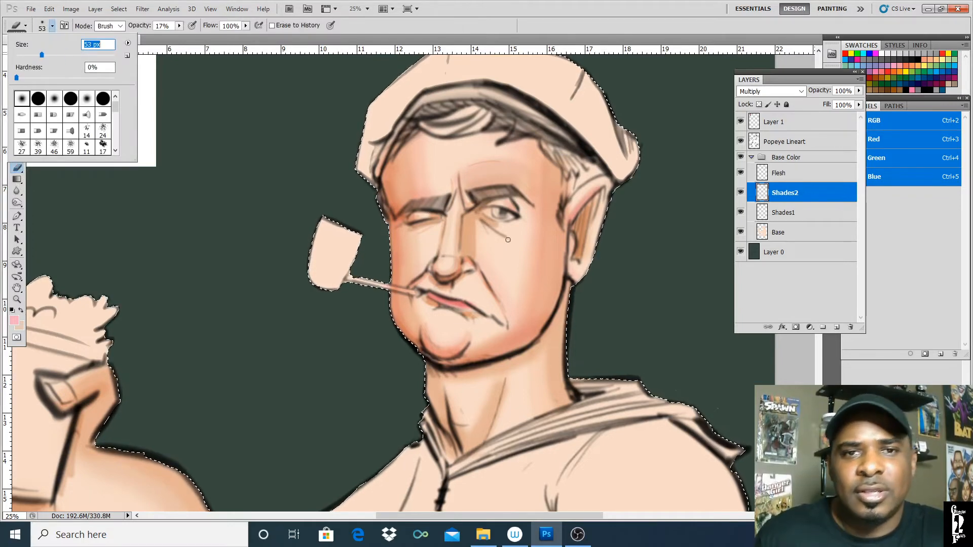
{"action": "key", "text": "Return"}
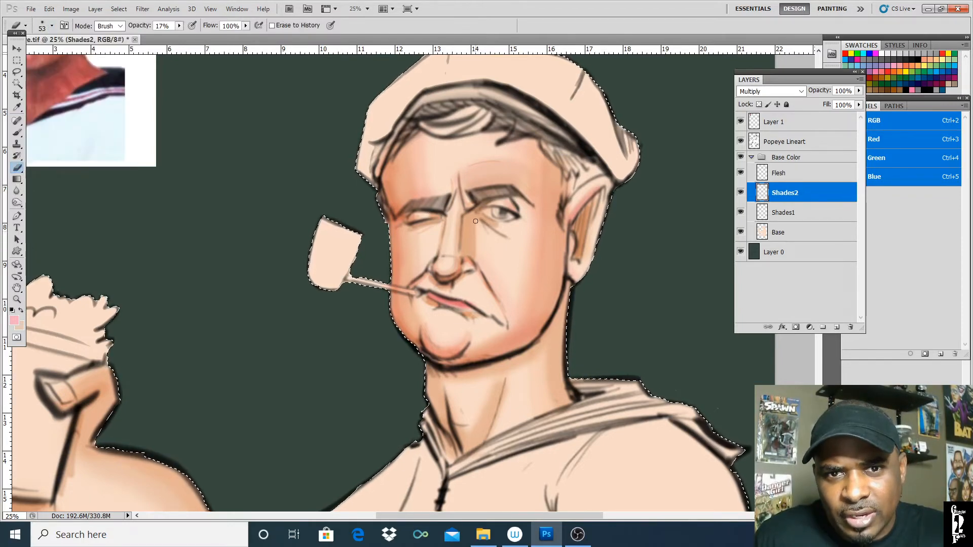
{"action": "left_click", "coordinate": [740, 192]}
{"action": "left_click", "coordinate": [740, 193]}
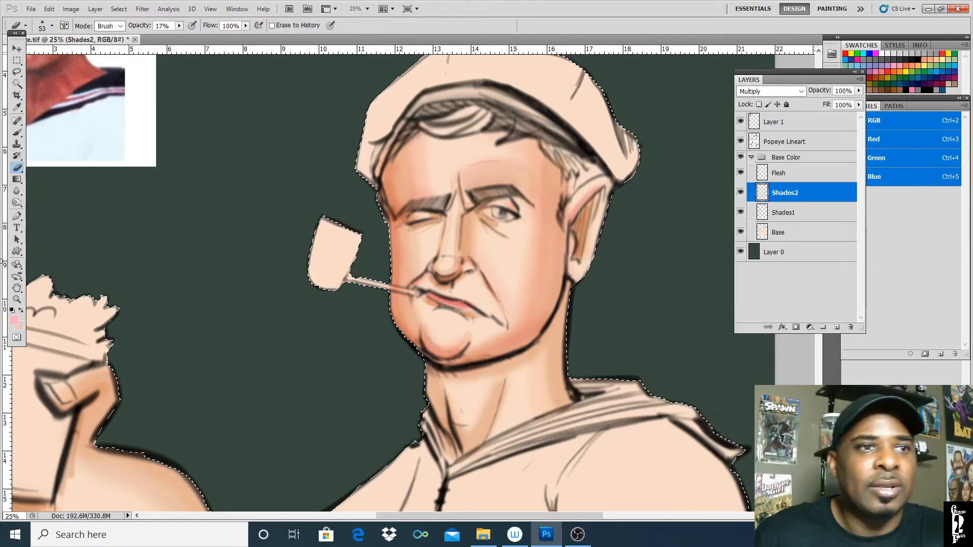
- Tint the neck pink on the Flesh layer, and deepen its edge below the ear with the skin tone at 51% opacity
{"action": "left_click", "coordinate": [18, 131]}
{"action": "left_click", "coordinate": [811, 173]}
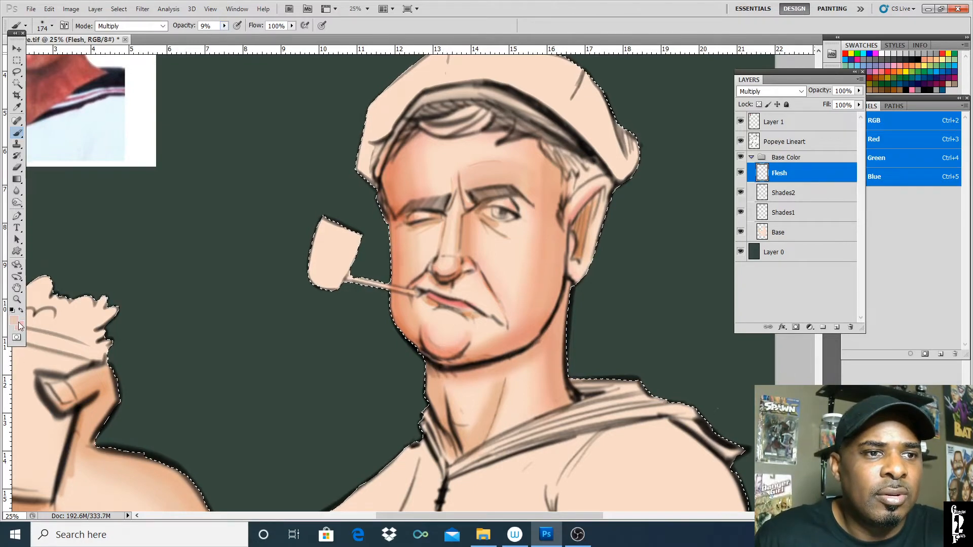
{"action": "left_click", "coordinate": [223, 26]}
{"action": "left_click_drag", "start_coordinate": [226, 36], "coordinate": [246, 35]}
{"action": "mouse_move", "coordinate": [571, 294]}
{"action": "left_mouse_down"}
{"action": "mouse_move", "coordinate": [569, 404]}
{"action": "mouse_move", "coordinate": [567, 299]}
{"action": "left_mouse_up"}
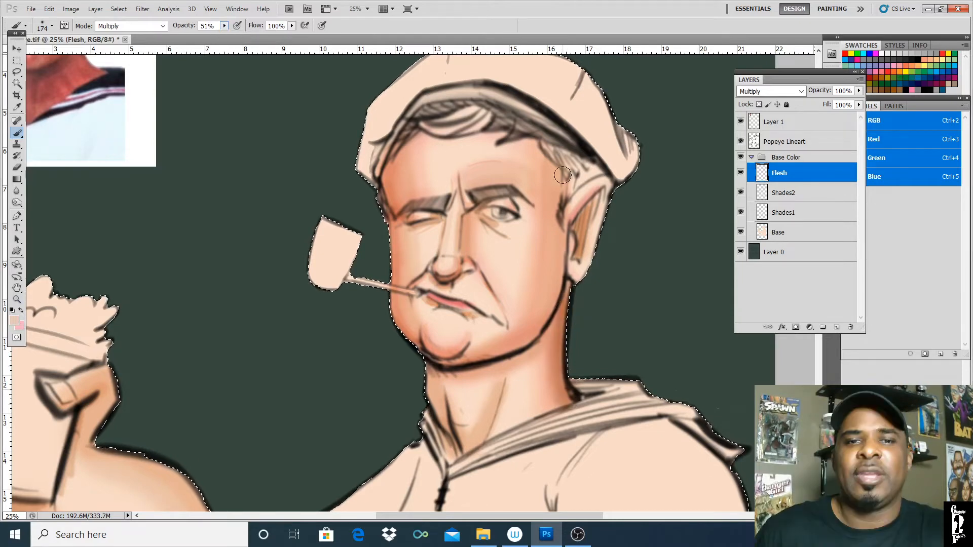
- Lighten the forehead on the Flesh layer with a 156 px eraser, and check the drawing without the selection outline before restoring it
{"action": "key", "text": "e"}
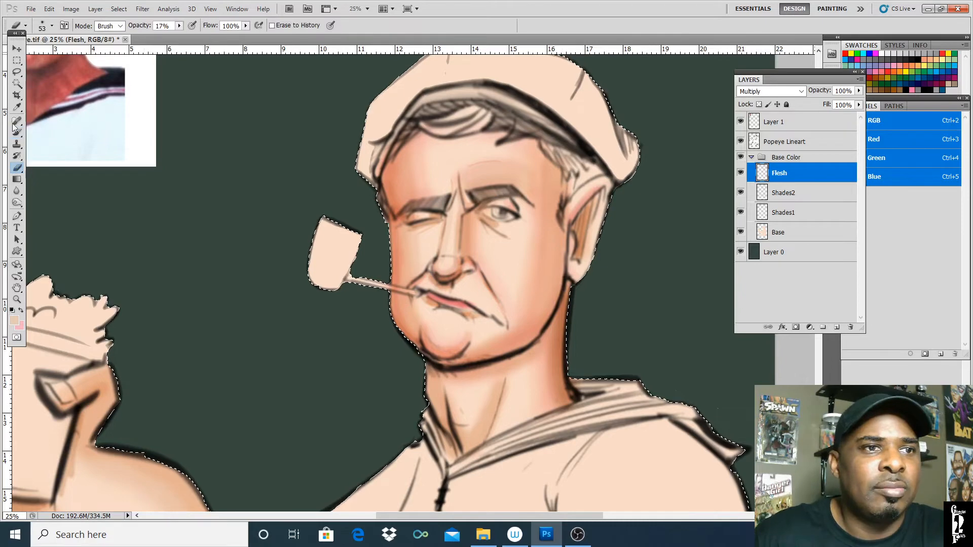
{"action": "left_click", "coordinate": [52, 25]}
{"action": "left_click", "coordinate": [434, 157]}
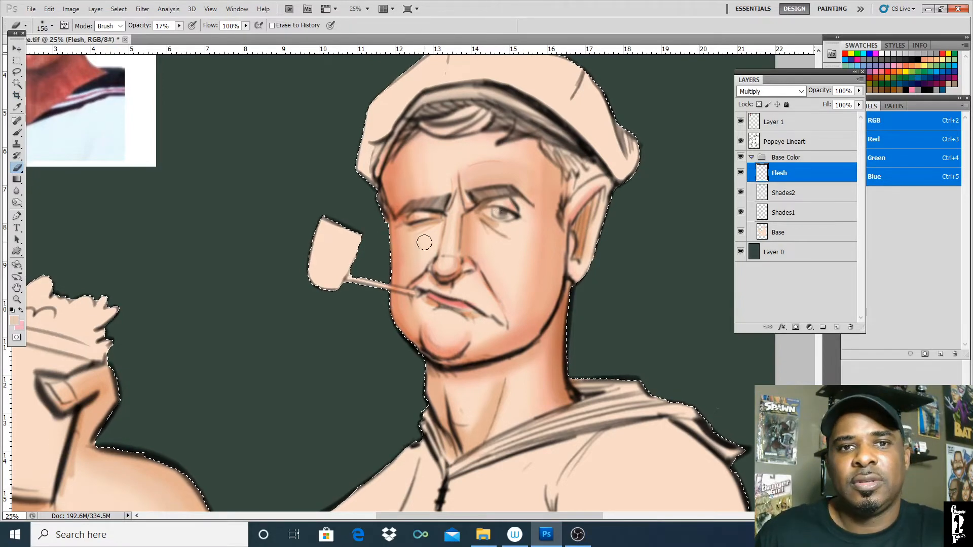
{"action": "key", "text": "ctrl+d"}
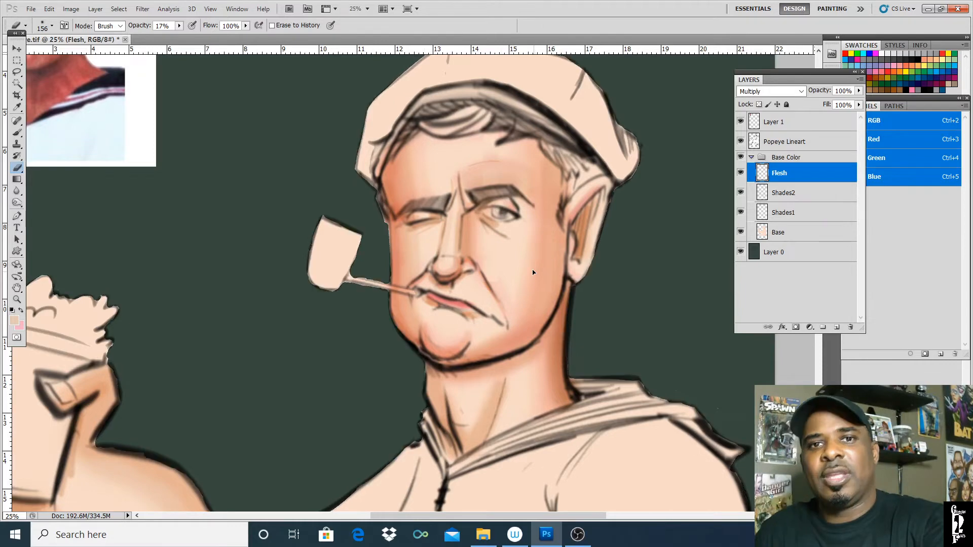
{"action": "key", "text": "ctrl+minus"}
{"action": "key", "text": "ctrl+shift+d"}
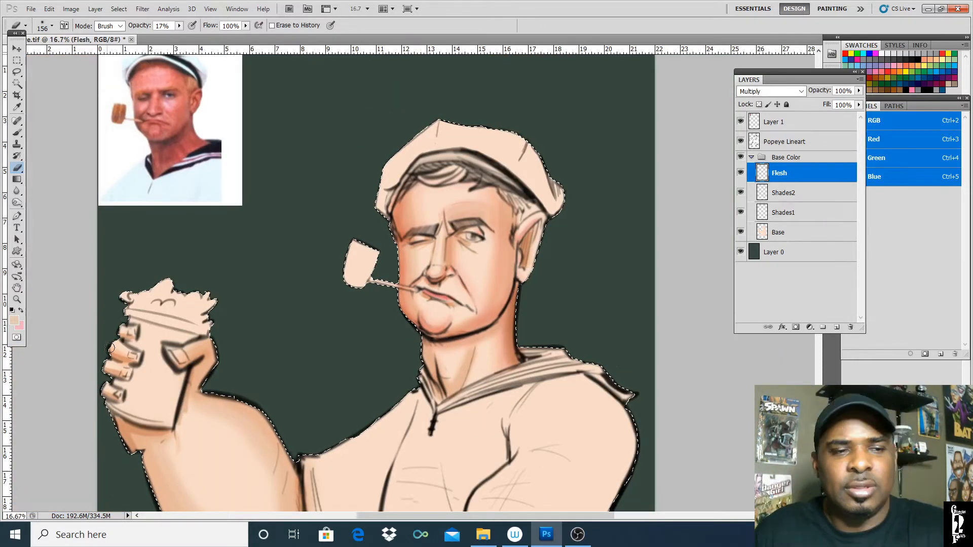
- Build up pink on the tattooed forearm near the elbow with a 401 px brush at 16% opacity
{"action": "left_click", "coordinate": [16, 288]}
{"action": "left_click_drag", "start_coordinate": [487, 456], "coordinate": [524, 327]}
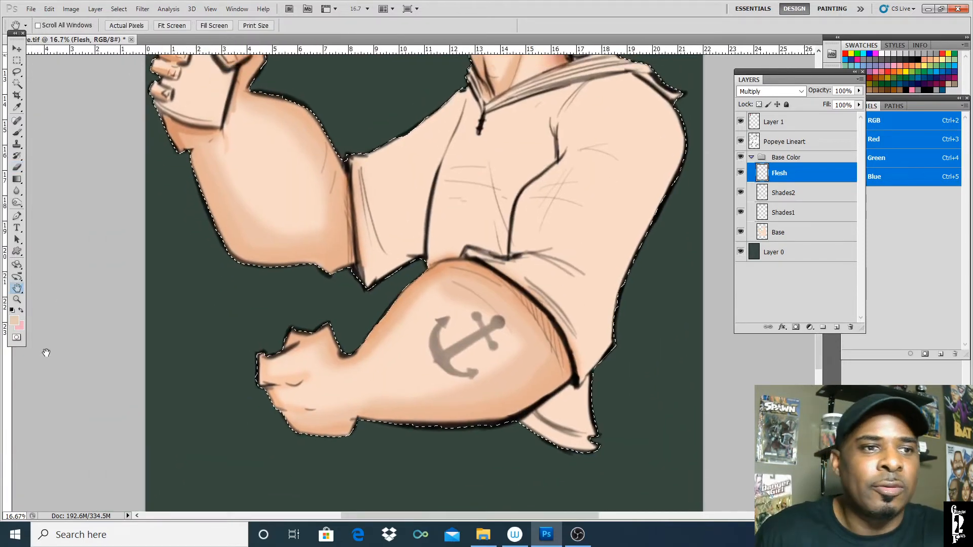
{"action": "left_click", "coordinate": [21, 311]}
{"action": "left_click", "coordinate": [16, 133]}
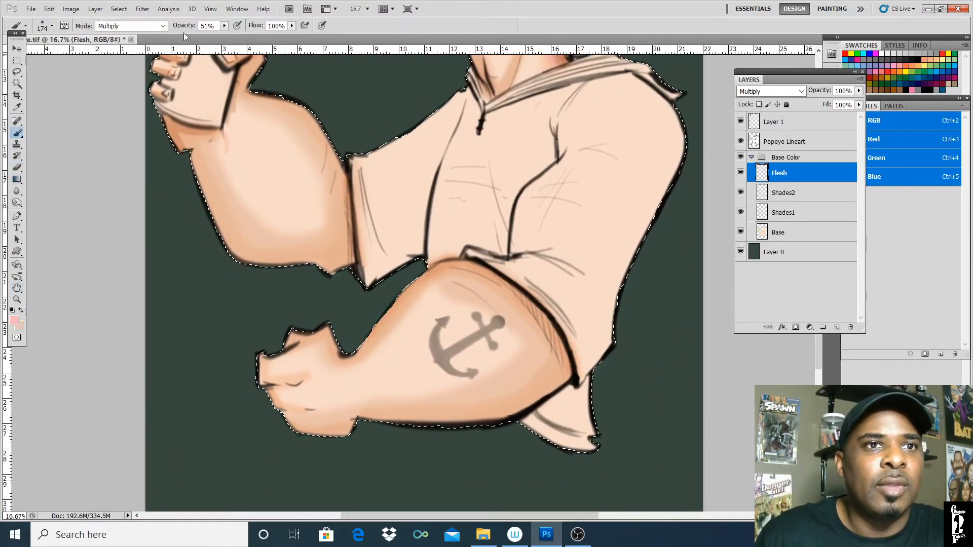
{"action": "left_click", "coordinate": [224, 25]}
{"action": "left_click_drag", "start_coordinate": [222, 35], "coordinate": [206, 35]}
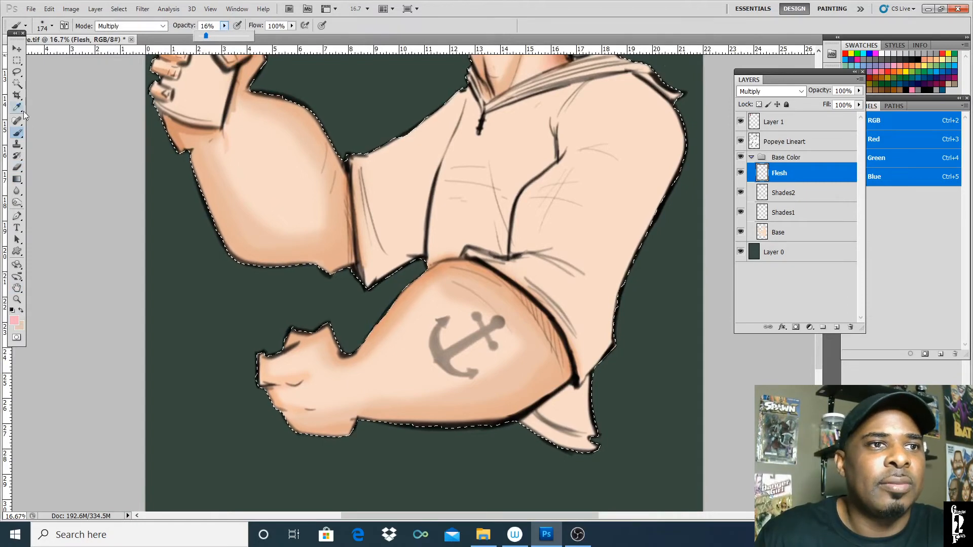
{"action": "left_click", "coordinate": [53, 26]}
{"action": "left_click_drag", "start_coordinate": [86, 55], "coordinate": [92, 56]}
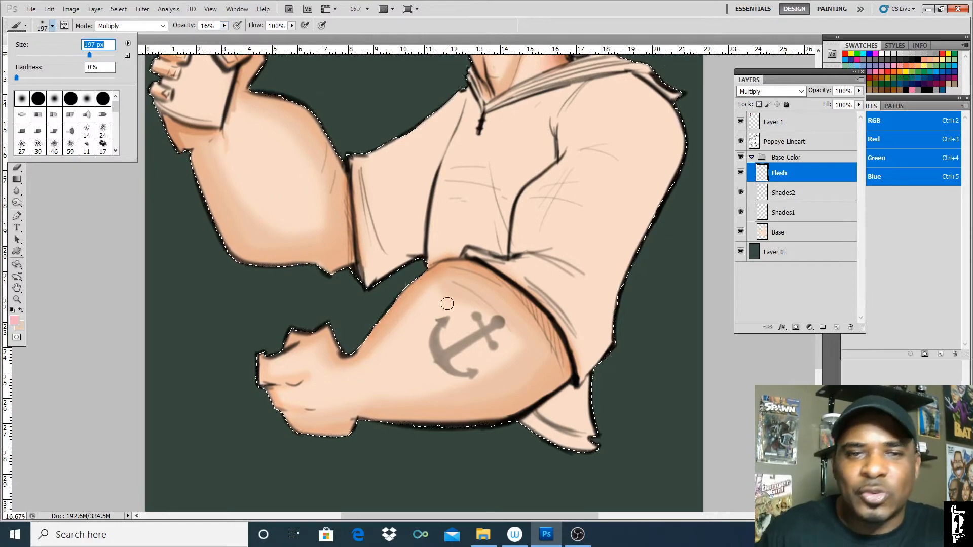
{"action": "type", "text": "401"}
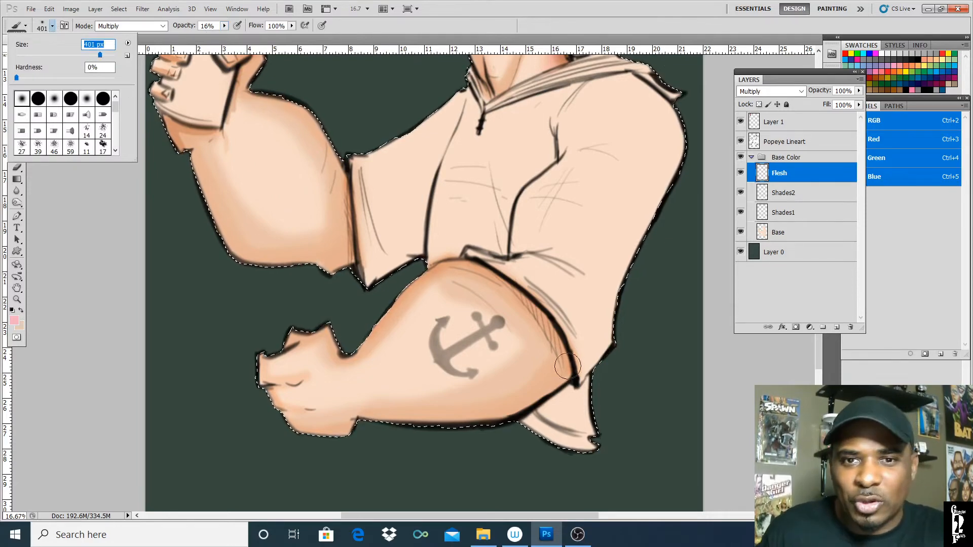
{"action": "key", "text": "Return"}
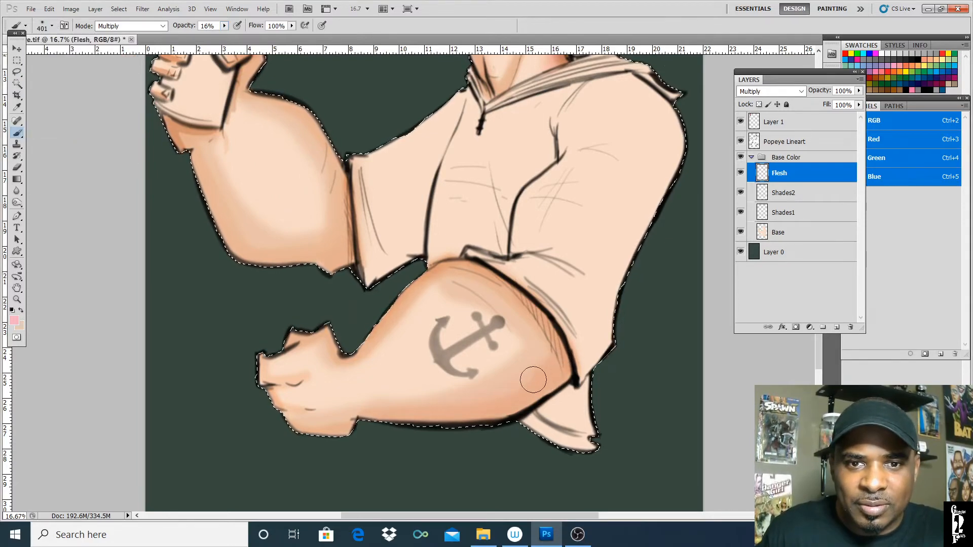
{"action": "mouse_move", "coordinate": [523, 306]}
{"action": "left_mouse_down"}
{"action": "mouse_move", "coordinate": [543, 333]}
{"action": "mouse_move", "coordinate": [478, 285]}
{"action": "mouse_move", "coordinate": [544, 341]}
{"action": "mouse_move", "coordinate": [485, 286]}
{"action": "mouse_move", "coordinate": [537, 362]}
{"action": "mouse_move", "coordinate": [553, 343]}
{"action": "mouse_move", "coordinate": [451, 414]}
{"action": "mouse_move", "coordinate": [548, 350]}
{"action": "left_mouse_up"}
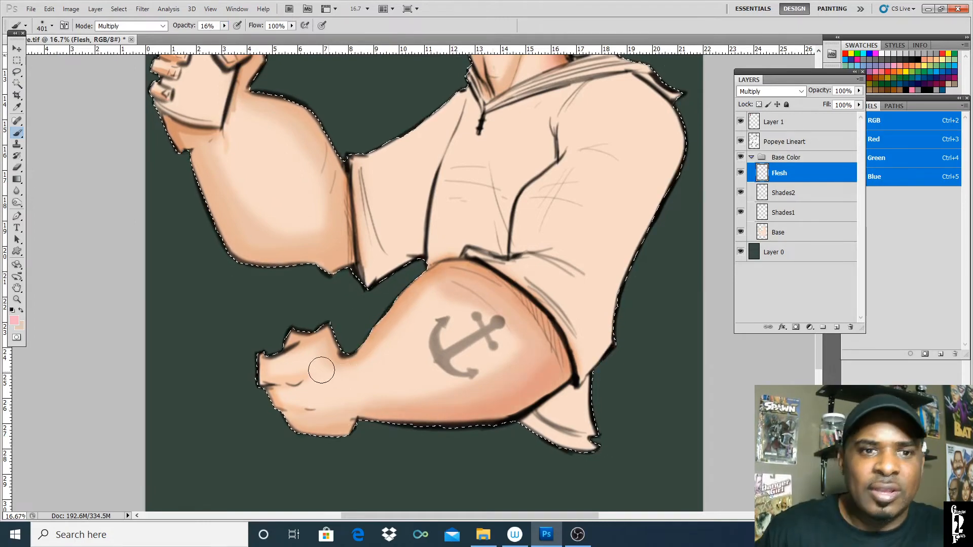
- Add pink to the knuckles and fingers of the lower fist with a 79 px brush, raising its opacity to 25%
{"action": "left_click", "coordinate": [52, 26]}
{"action": "left_click_drag", "start_coordinate": [99, 55], "coordinate": [55, 55]}
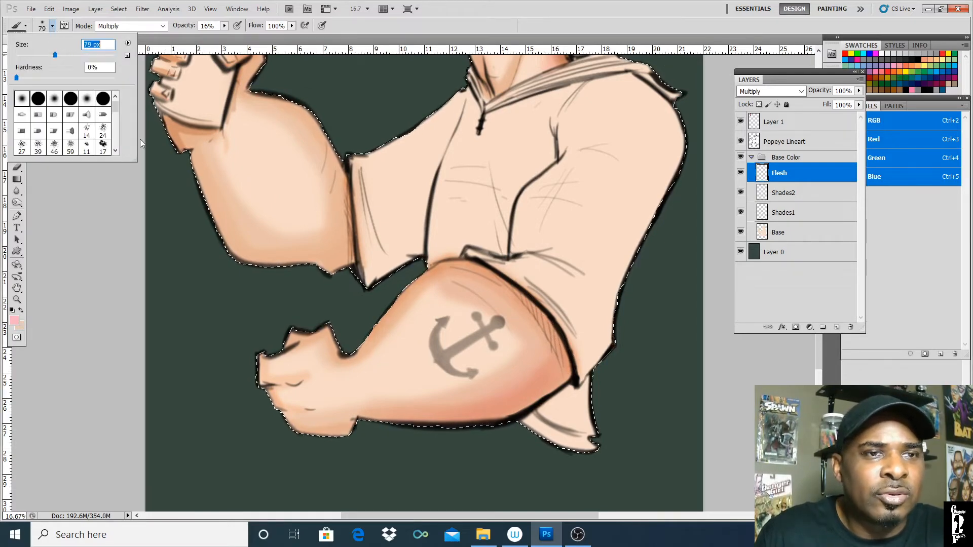
{"action": "left_click", "coordinate": [288, 382]}
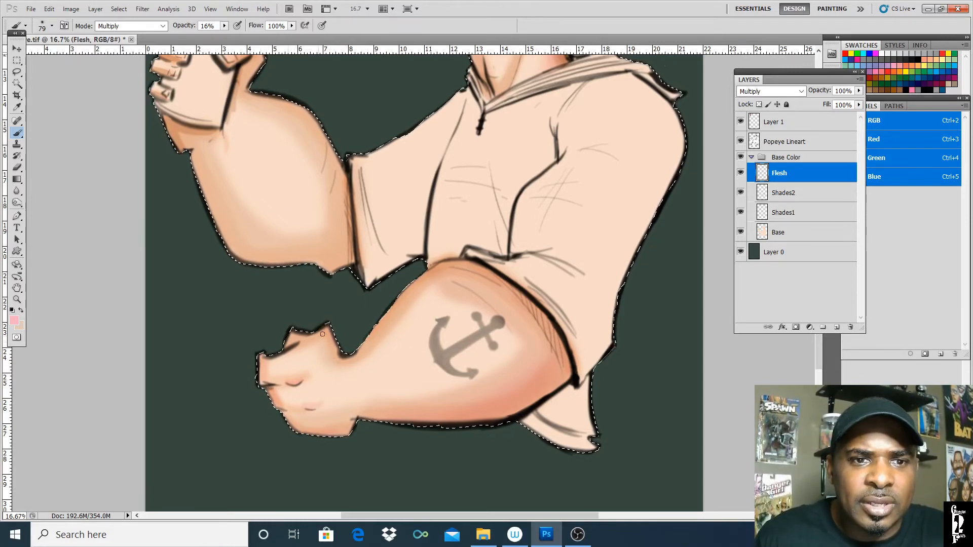
{"action": "left_click", "coordinate": [224, 26]}
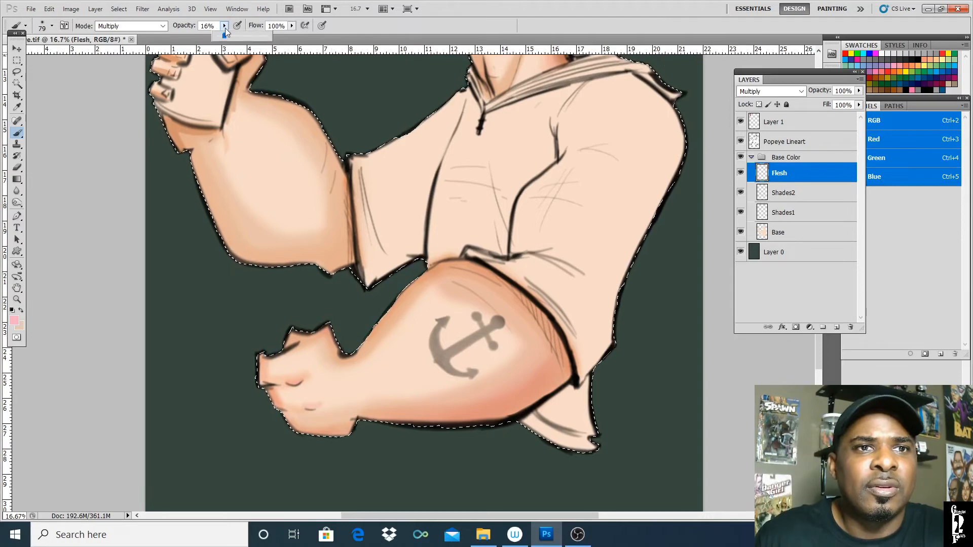
{"action": "left_click_drag", "start_coordinate": [223, 35], "coordinate": [229, 35]}
{"action": "left_click", "coordinate": [328, 338]}
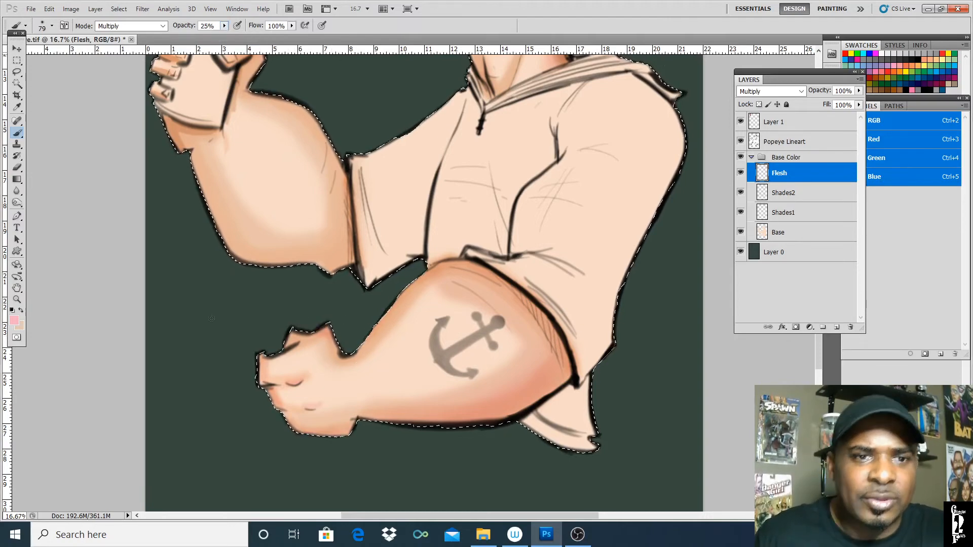
- Enlarge the brush to 277 px and build up pink along the edges of the raised forearm at 25% opacity
{"action": "key", "text": "h"}
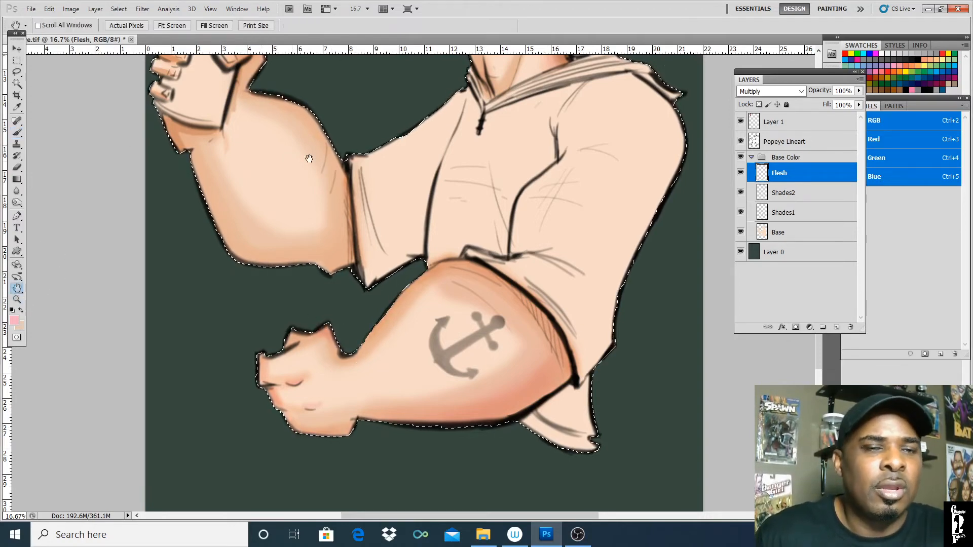
{"action": "left_click_drag", "start_coordinate": [332, 170], "coordinate": [441, 287]}
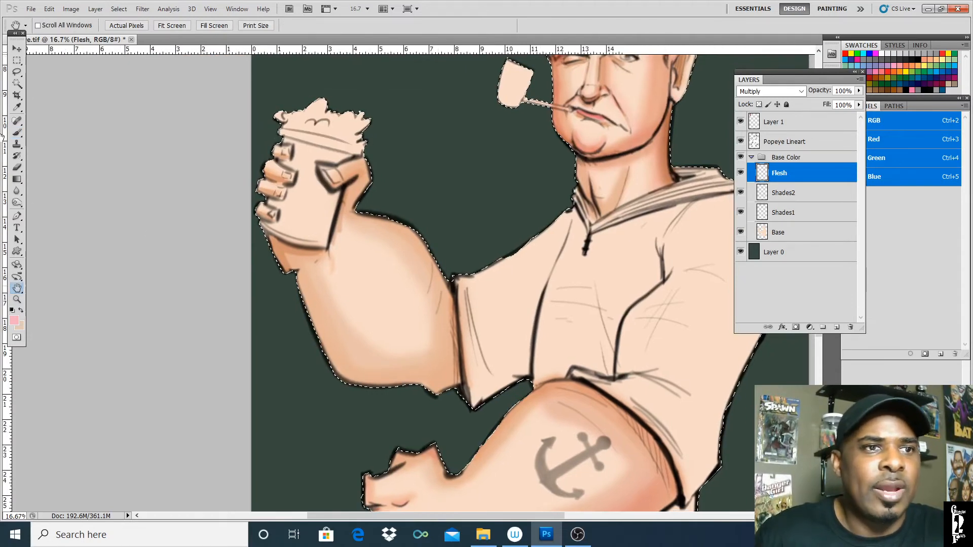
{"action": "key", "text": "b"}
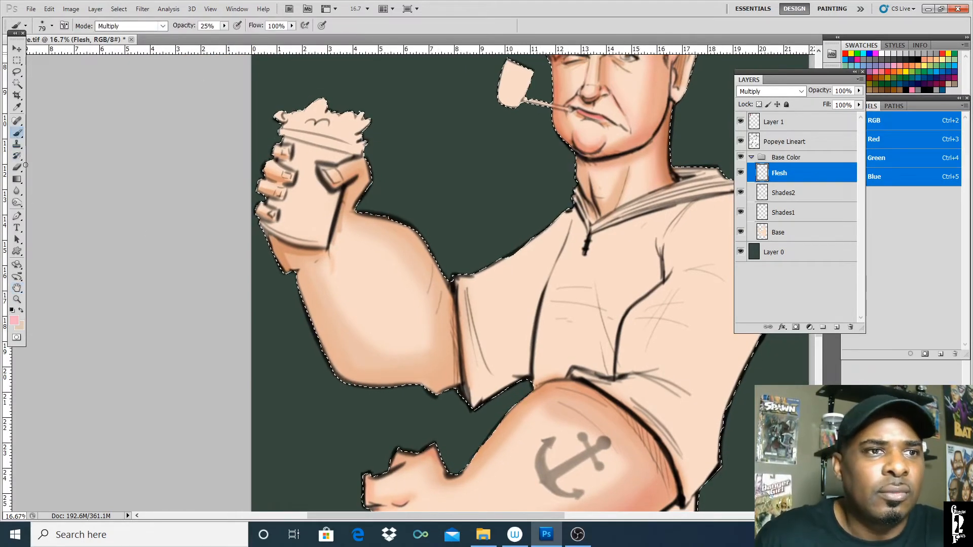
{"action": "left_click", "coordinate": [223, 26]}
{"action": "left_click", "coordinate": [51, 26]}
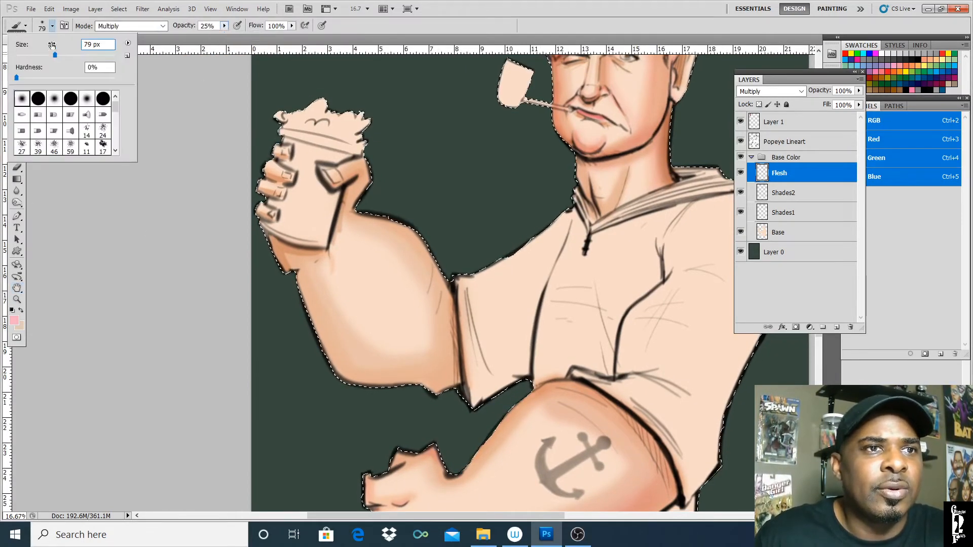
{"action": "left_click_drag", "start_coordinate": [61, 56], "coordinate": [94, 59]}
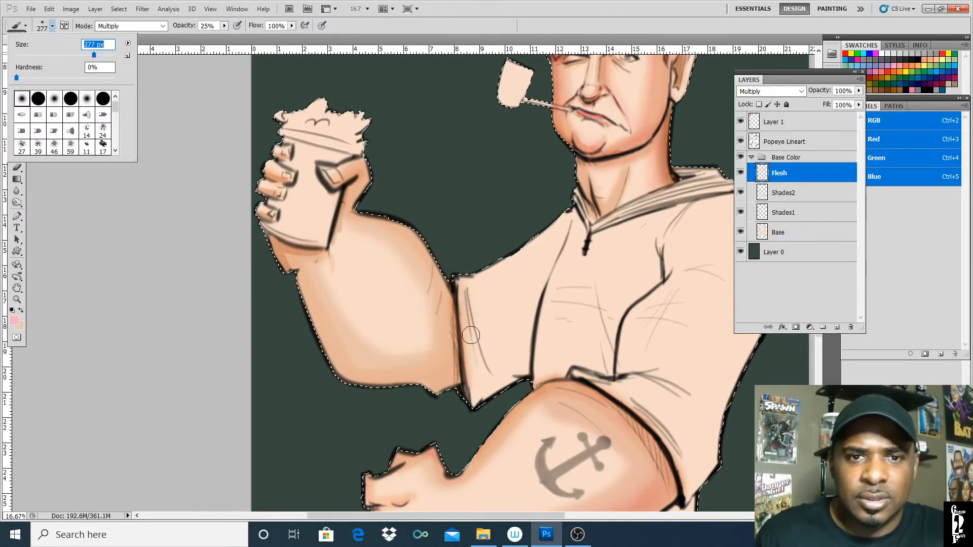
{"action": "left_click", "coordinate": [452, 300]}
{"action": "mouse_move", "coordinate": [452, 300]}
{"action": "left_mouse_down"}
{"action": "mouse_move", "coordinate": [439, 384]}
{"action": "mouse_move", "coordinate": [427, 369]}
{"action": "mouse_move", "coordinate": [382, 376]}
{"action": "mouse_move", "coordinate": [330, 344]}
{"action": "mouse_move", "coordinate": [313, 307]}
{"action": "mouse_move", "coordinate": [336, 356]}
{"action": "left_mouse_up"}
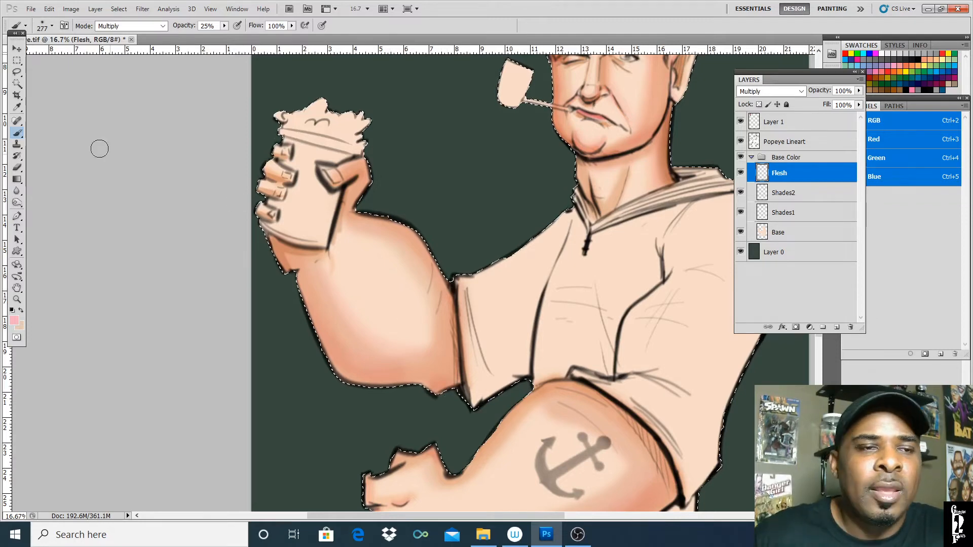
- Tint the fingers holding the cup pink with a 42 px brush at 15% opacity
{"action": "left_click", "coordinate": [223, 26]}
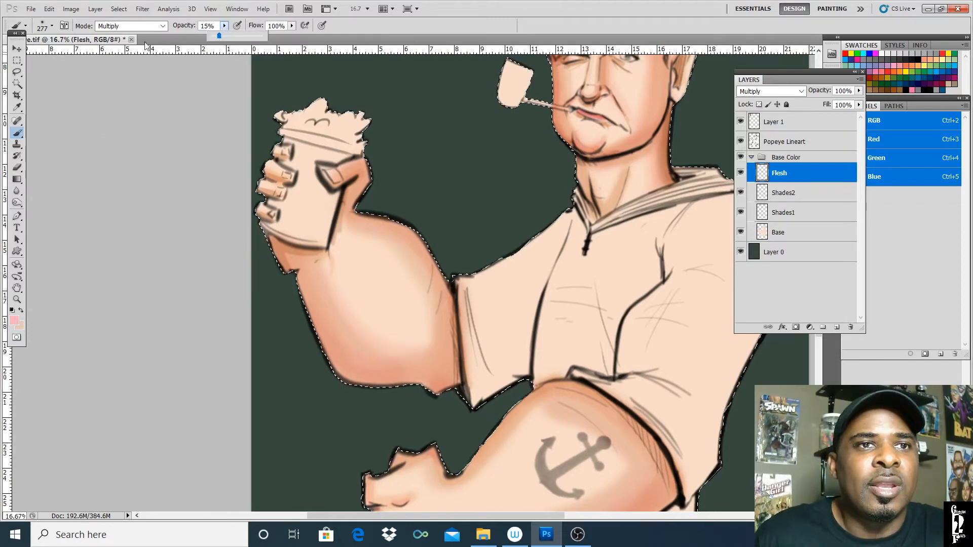
{"action": "left_click", "coordinate": [52, 26]}
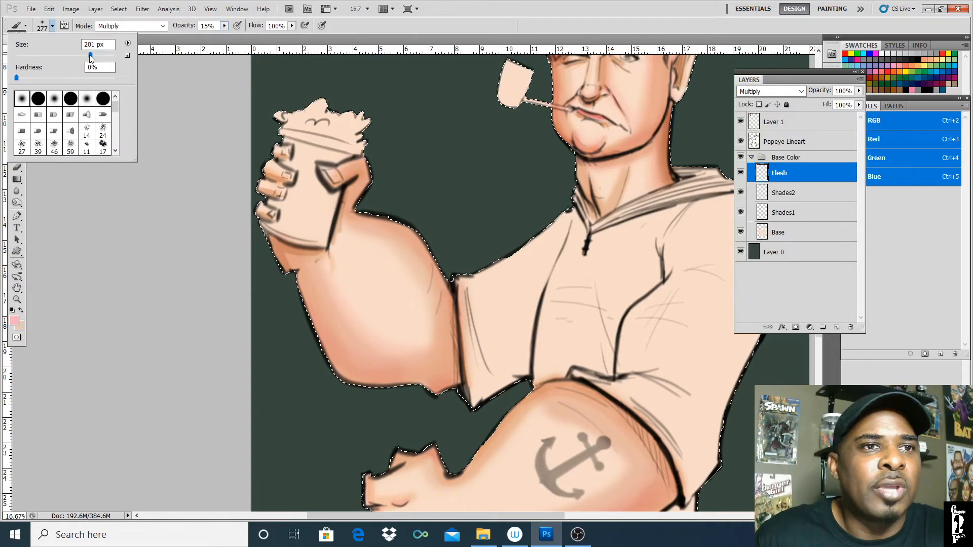
{"action": "left_click_drag", "start_coordinate": [91, 57], "coordinate": [39, 66]}
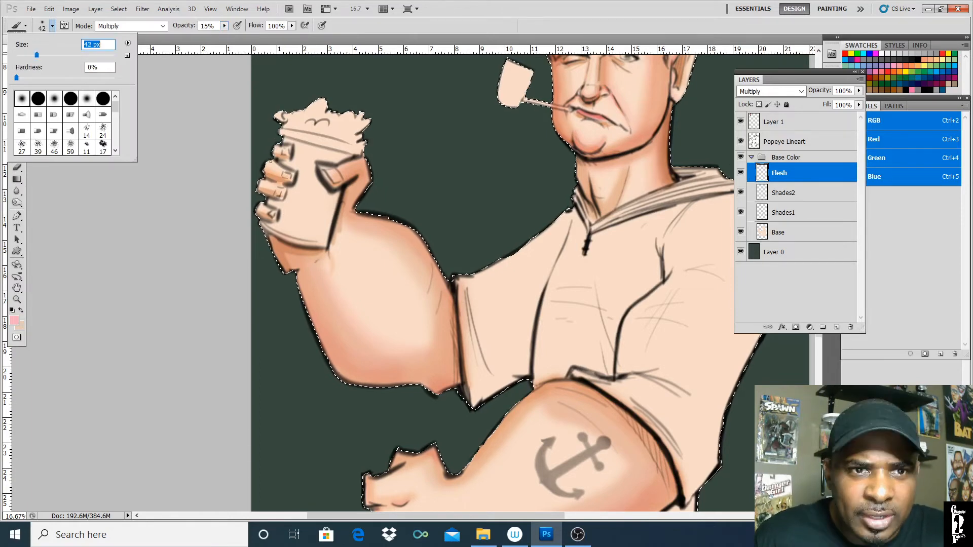
{"action": "left_click", "coordinate": [271, 162]}
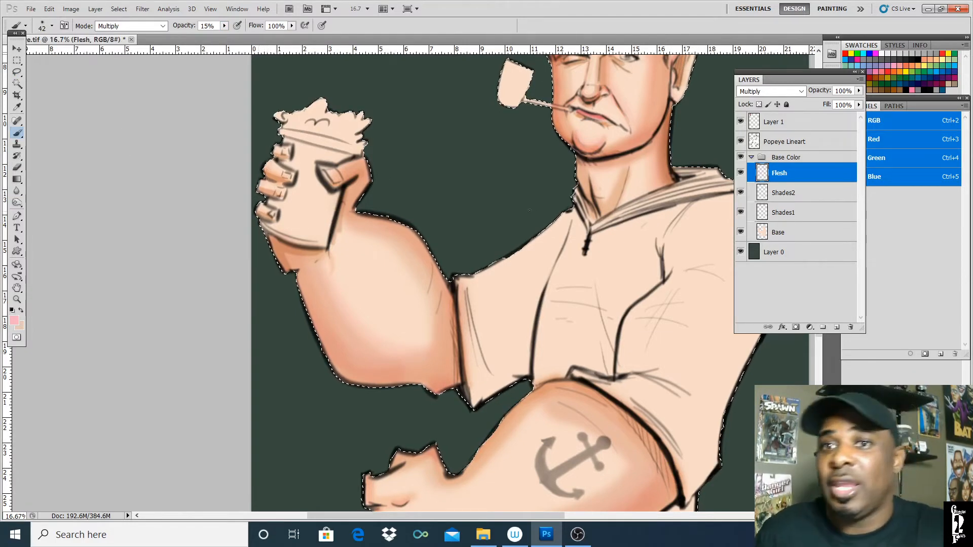
- Raise the brush opacity to 35% and add more pink to the fingers holding the cup
{"action": "left_click", "coordinate": [224, 25]}
{"action": "left_click_drag", "start_coordinate": [227, 42], "coordinate": [235, 37]}
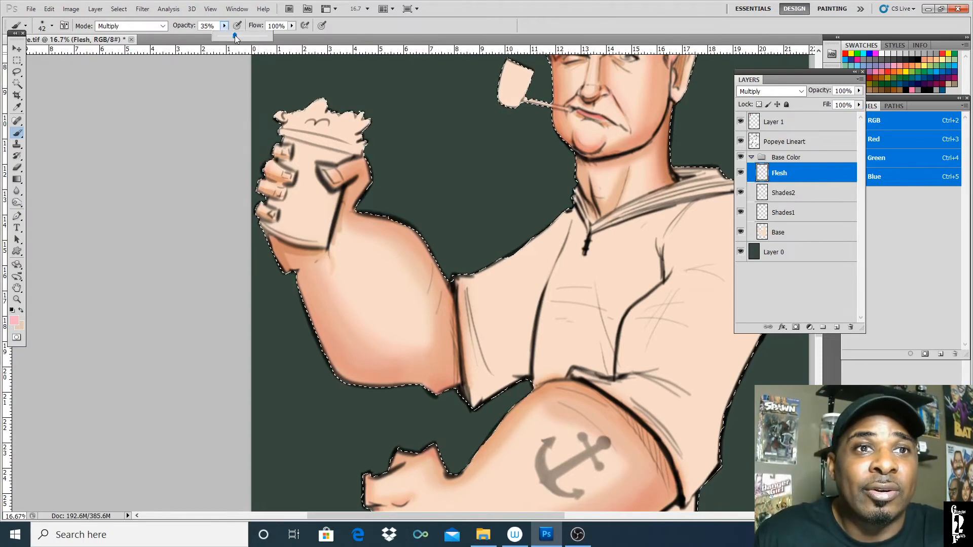
{"action": "left_click", "coordinate": [270, 168]}
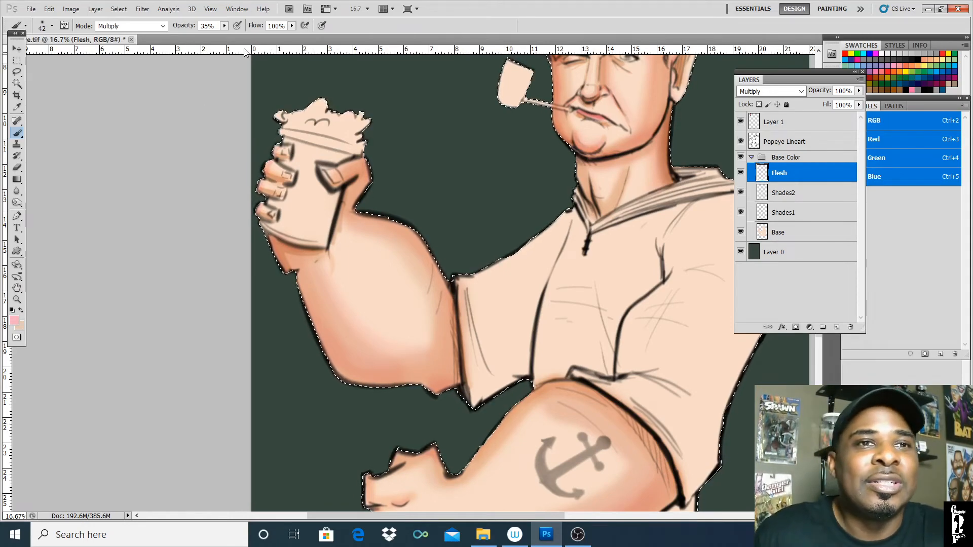
- Set the soft brush to 51% opacity and enlarge it to 85 px
{"action": "left_click", "coordinate": [224, 26]}
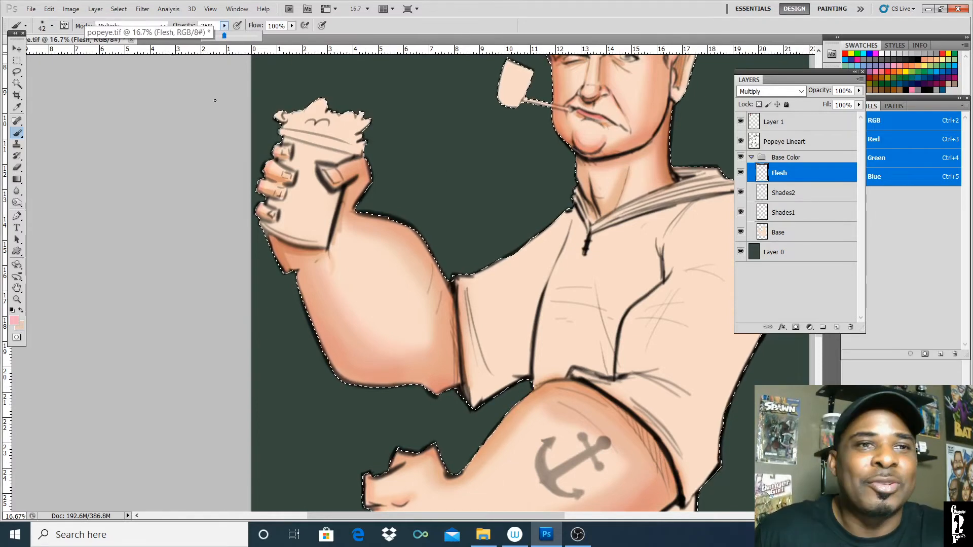
{"action": "left_click", "coordinate": [232, 35]}
{"action": "left_click", "coordinate": [52, 26]}
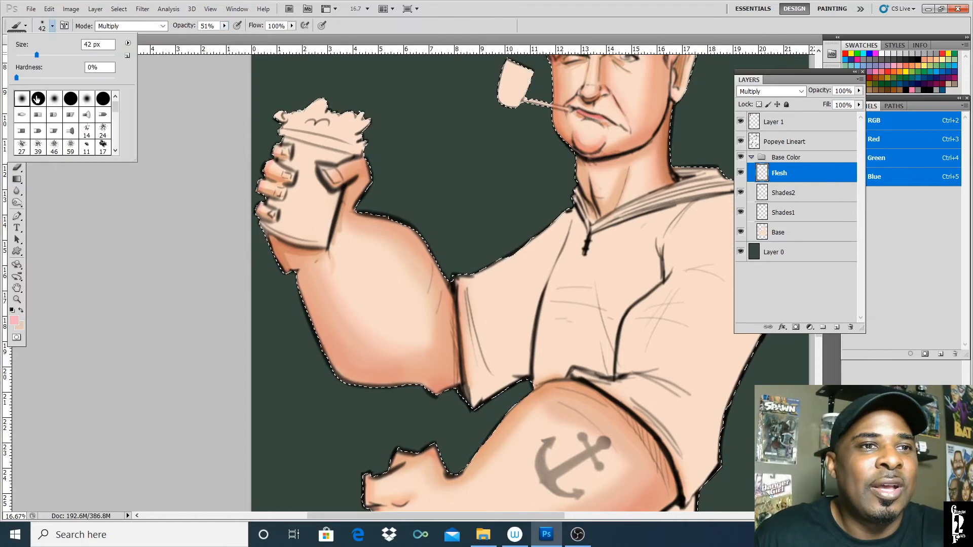
{"action": "left_click", "coordinate": [509, 33]}
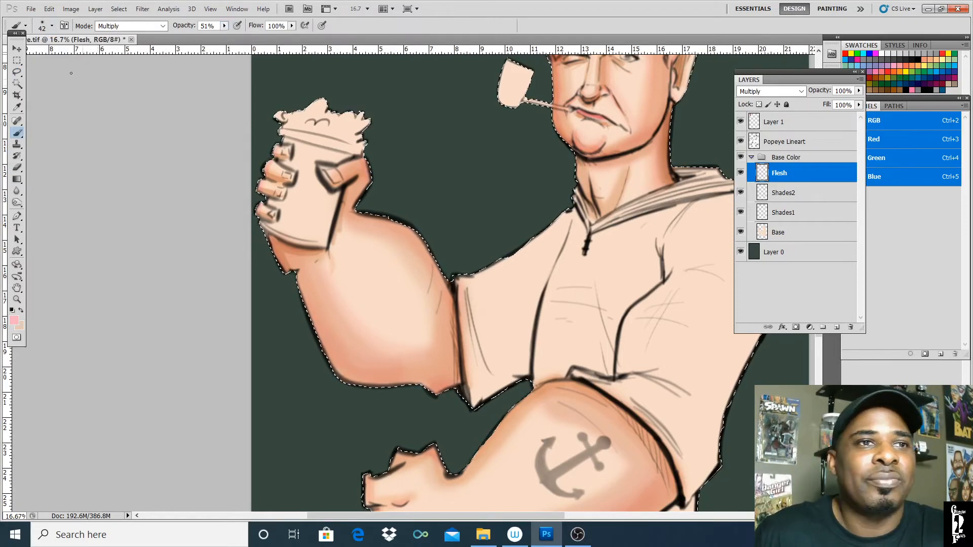
{"action": "left_click", "coordinate": [52, 26]}
{"action": "left_click_drag", "start_coordinate": [37, 54], "coordinate": [54, 54]}
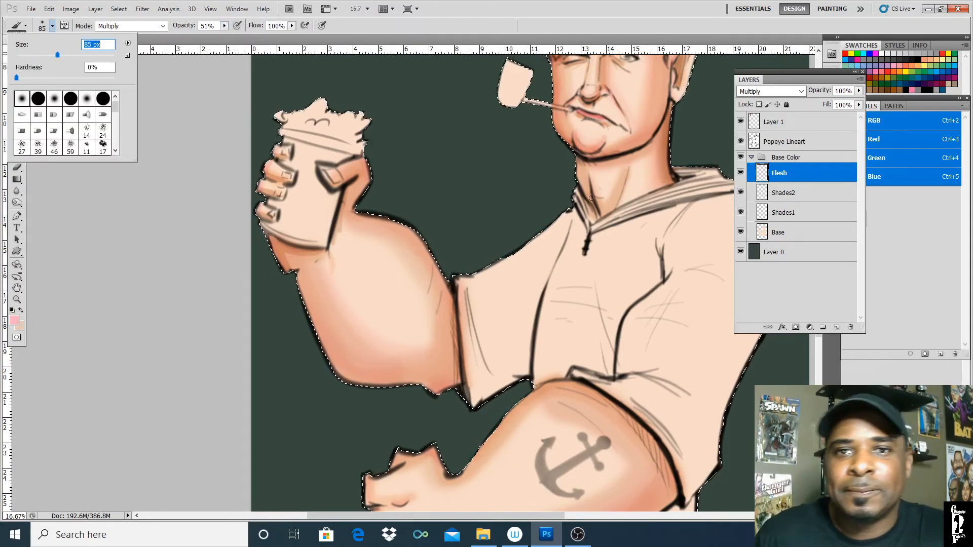
{"action": "key", "text": "Return"}
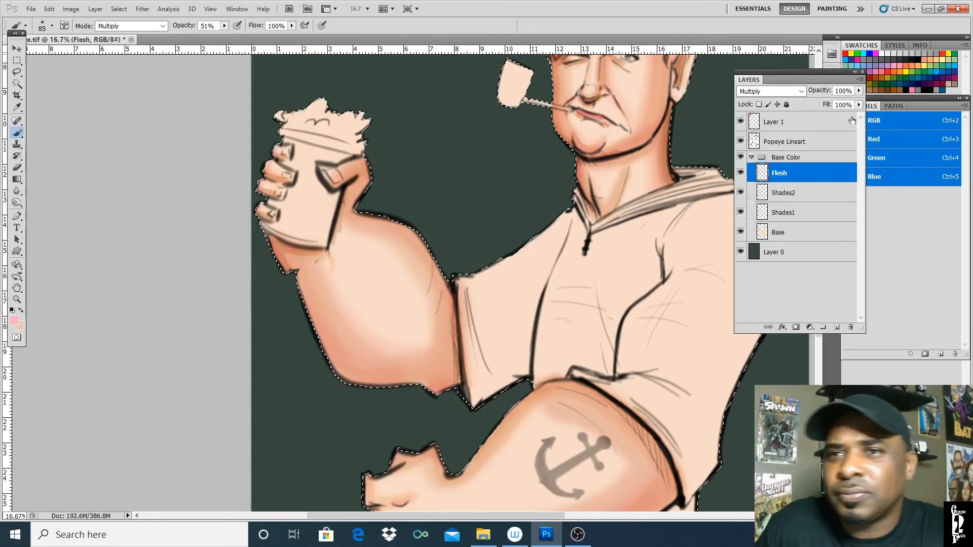
- Switch to the tan swatch, darken it to #c6af9e and shade the neck just beneath the jawline
{"action": "left_click", "coordinate": [20, 311]}
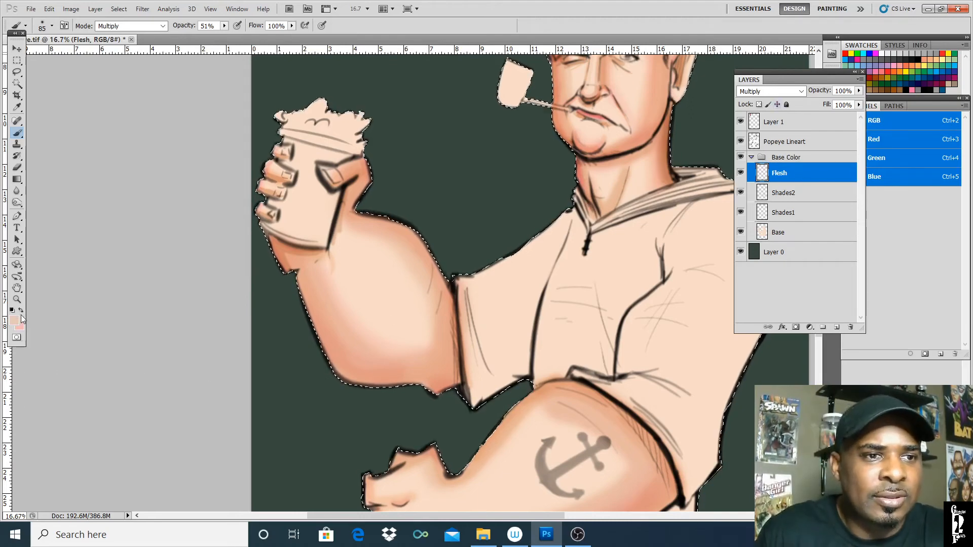
{"action": "left_click", "coordinate": [15, 321]}
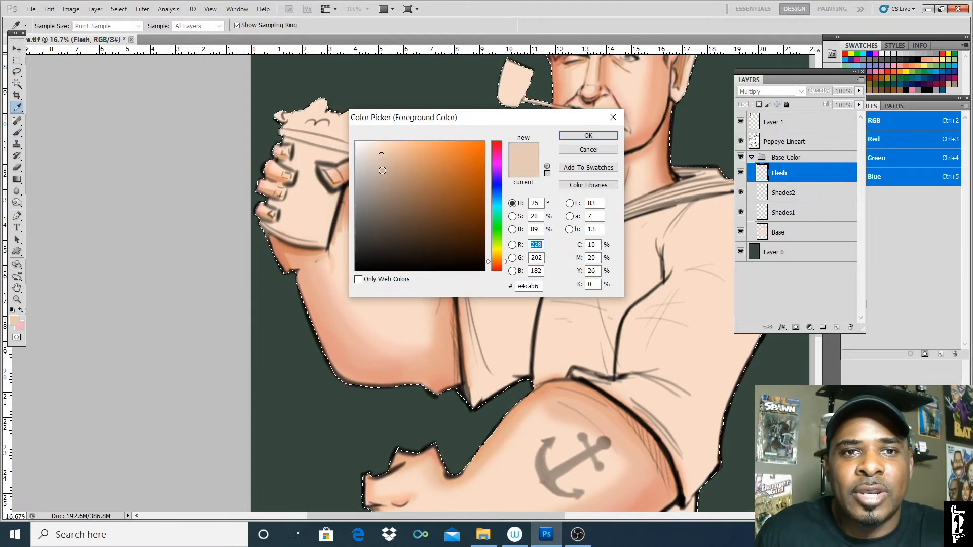
{"action": "key", "text": "b"}
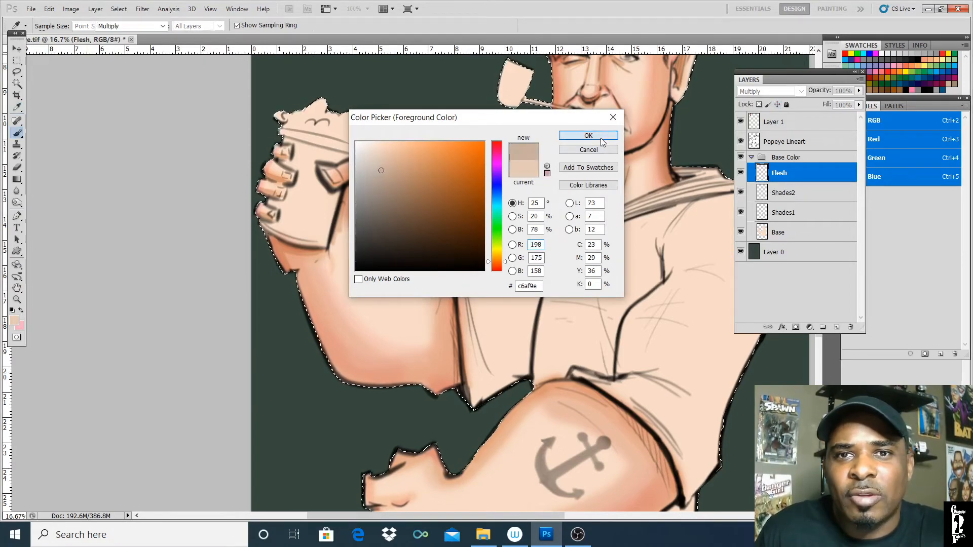
{"action": "key", "text": "Return"}
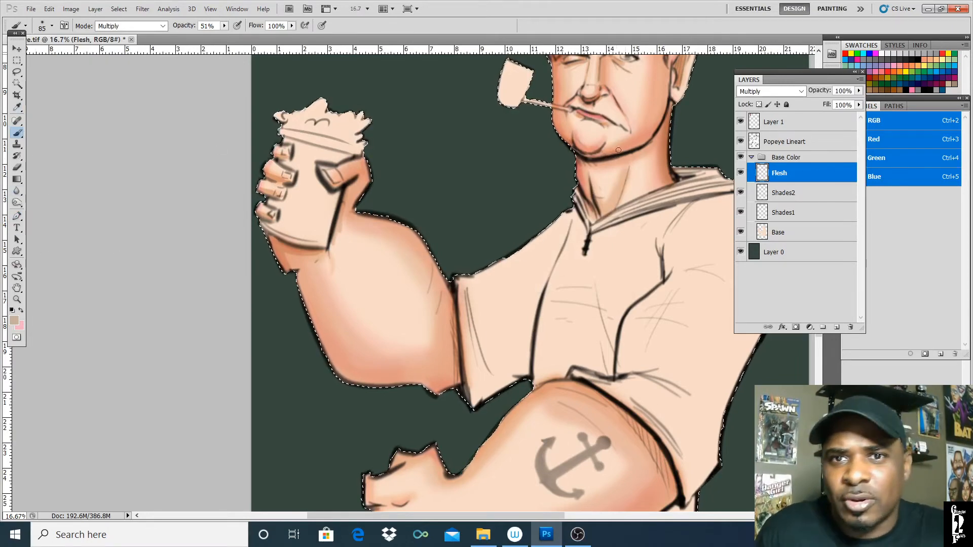
{"action": "left_click_drag", "start_coordinate": [589, 164], "coordinate": [648, 146]}
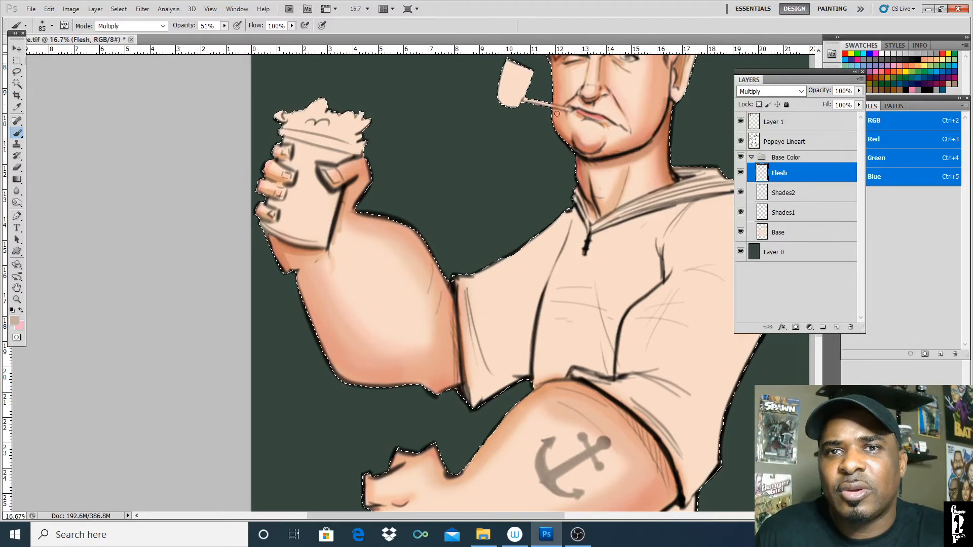
- Shade the temple beside the closed eye and the hollow of the neck in tan with the 85 px brush
{"action": "left_click", "coordinate": [18, 288]}
{"action": "left_click_drag", "start_coordinate": [553, 184], "coordinate": [482, 299]}
{"action": "left_click", "coordinate": [17, 300]}
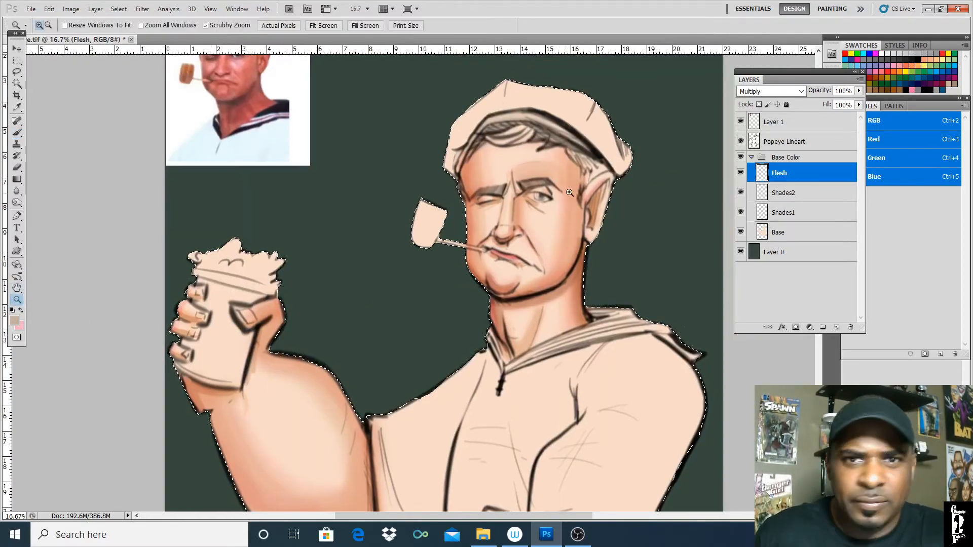
{"action": "left_click", "coordinate": [572, 192]}
{"action": "left_click", "coordinate": [18, 132]}
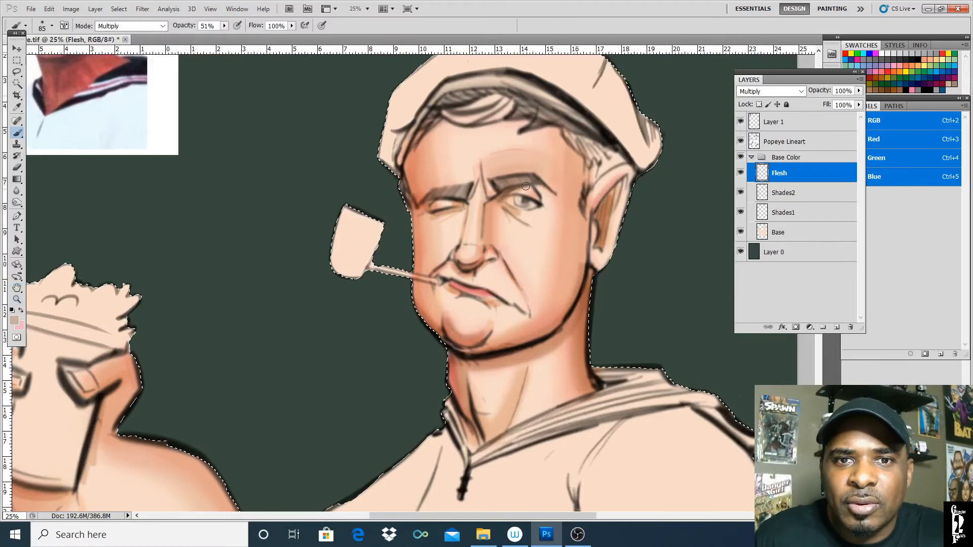
{"action": "mouse_move", "coordinate": [427, 207]}
{"action": "left_mouse_down"}
{"action": "mouse_move", "coordinate": [447, 208]}
{"action": "mouse_move", "coordinate": [436, 214]}
{"action": "mouse_move", "coordinate": [460, 207]}
{"action": "mouse_move", "coordinate": [423, 214]}
{"action": "left_mouse_up"}
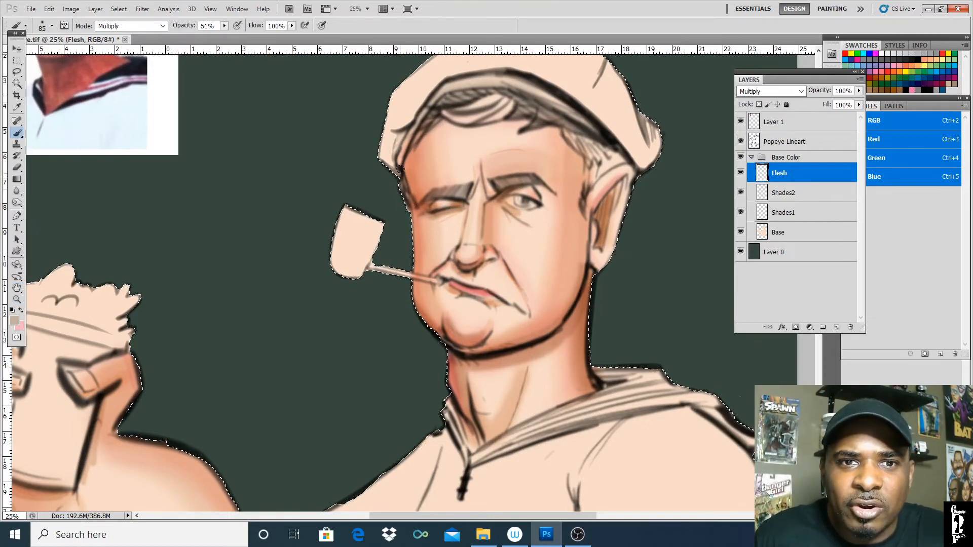
{"action": "left_click_drag", "start_coordinate": [403, 165], "coordinate": [415, 201]}
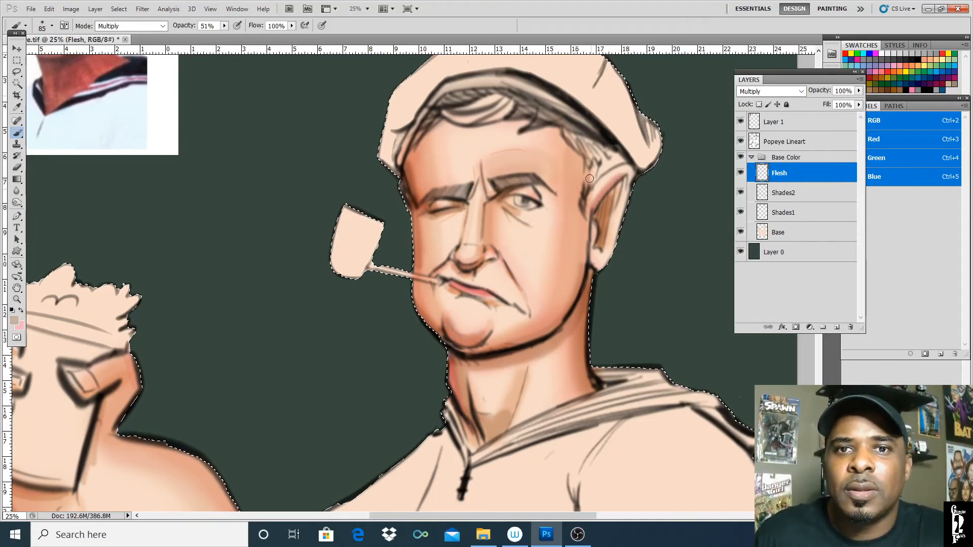
- Enlarge the brush to 139 px and shade the tattooed forearm along the sleeve edge in tan
{"action": "key", "text": "ctrl+d"}
{"action": "key", "text": "ctrl+minus"}
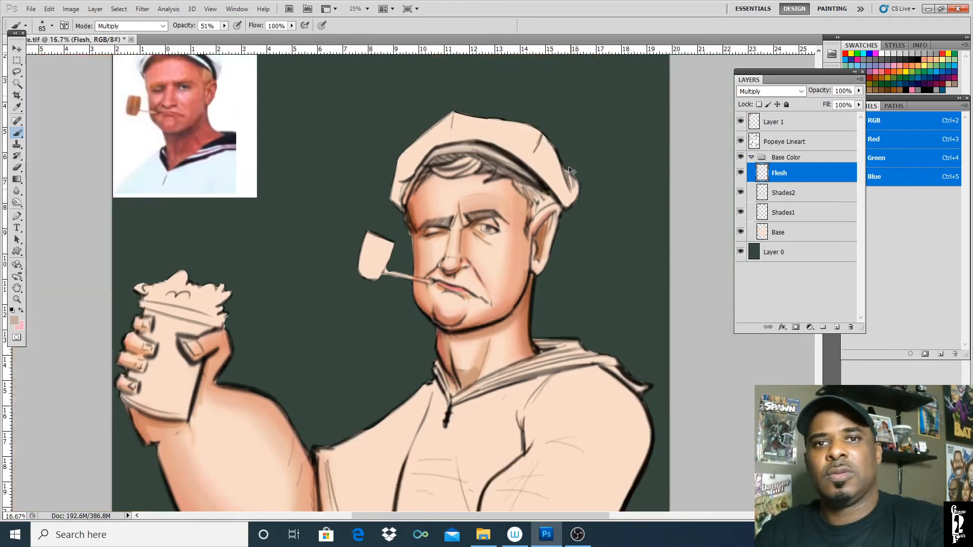
{"action": "key", "text": "ctrl+minus"}
{"action": "key", "text": "ctrl+shift+d"}
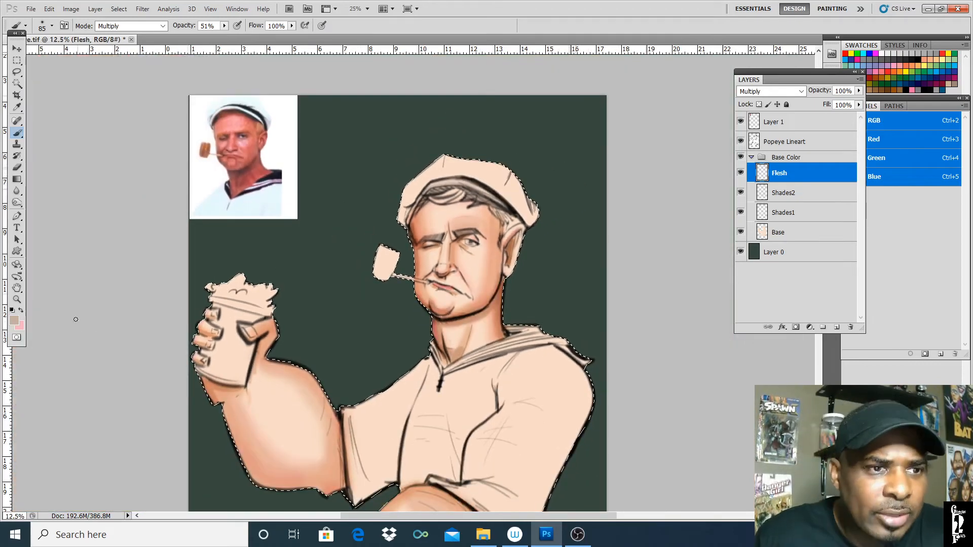
{"action": "left_click", "coordinate": [17, 288]}
{"action": "left_click_drag", "start_coordinate": [462, 461], "coordinate": [447, 276]}
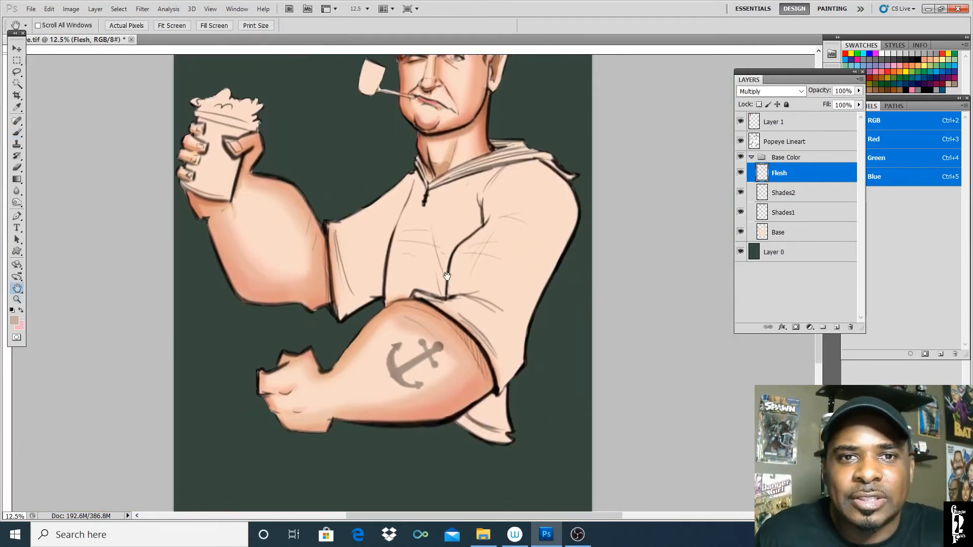
{"action": "key", "text": "ctrl+r"}
{"action": "left_click", "coordinate": [19, 134]}
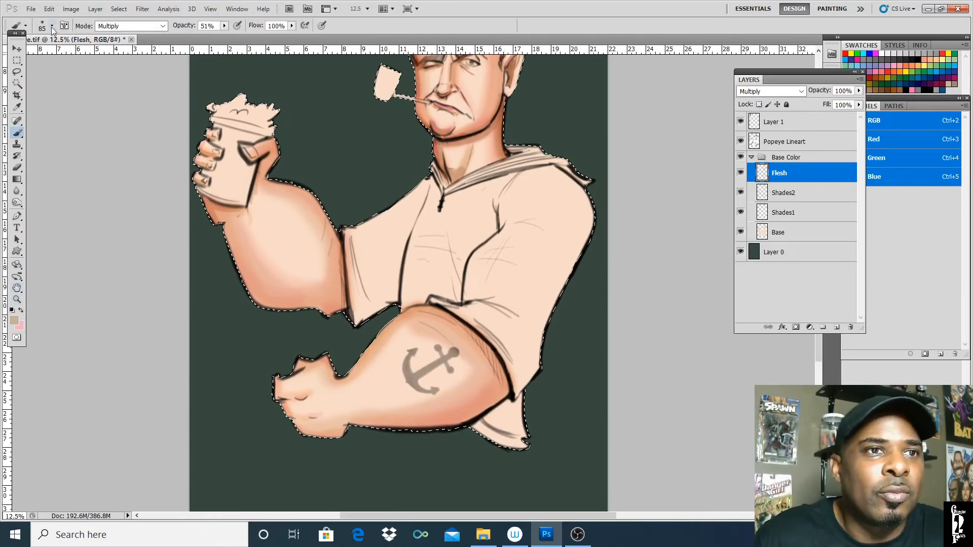
{"action": "left_click", "coordinate": [52, 26]}
{"action": "left_click_drag", "start_coordinate": [60, 54], "coordinate": [64, 54]}
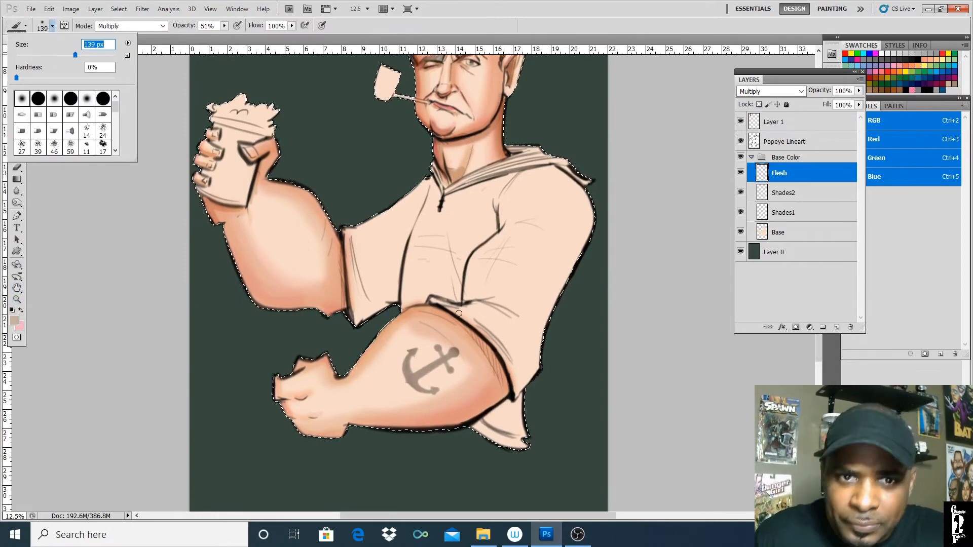
{"action": "left_click", "coordinate": [499, 375]}
{"action": "left_click_drag", "start_coordinate": [499, 373], "coordinate": [460, 322]}
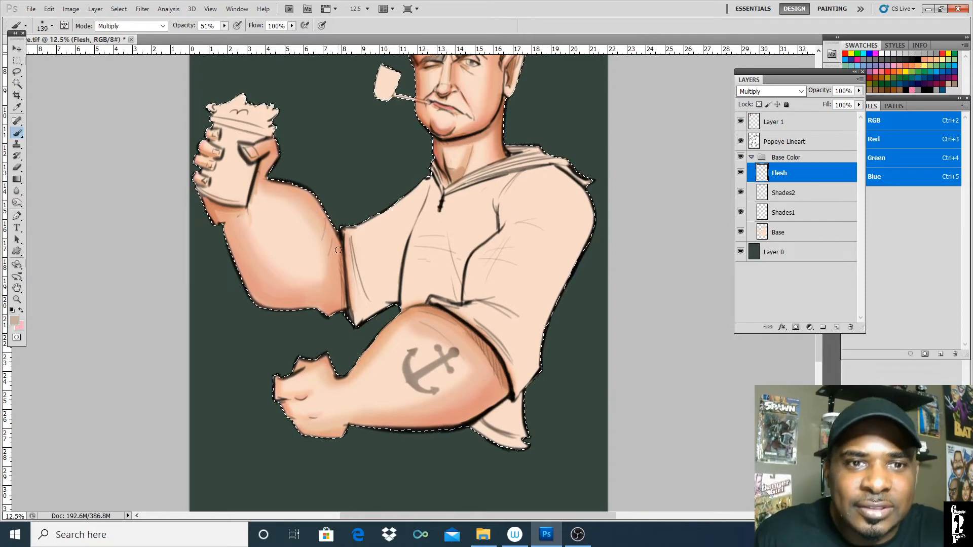
- Darken the foreground color to brown #877365 and deepen the shadows on both arms where they meet the sleeves
{"action": "left_click", "coordinate": [15, 320]}
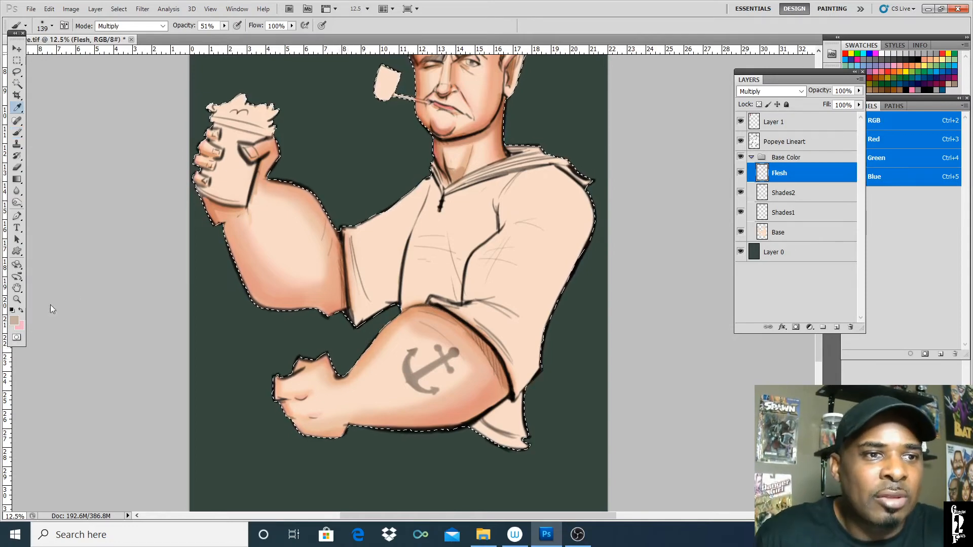
{"action": "left_click", "coordinate": [388, 203]}
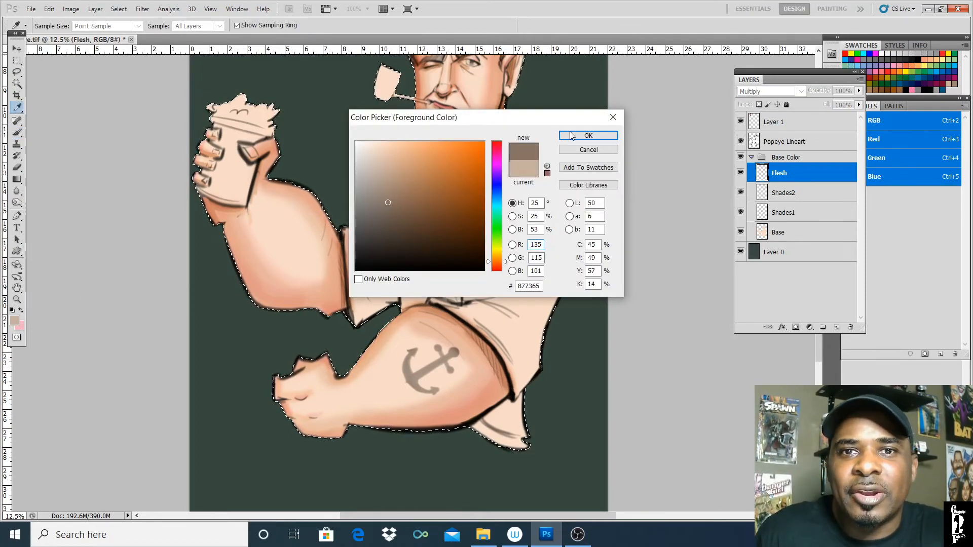
{"action": "left_click", "coordinate": [588, 135]}
{"action": "left_click_drag", "start_coordinate": [340, 248], "coordinate": [346, 292]}
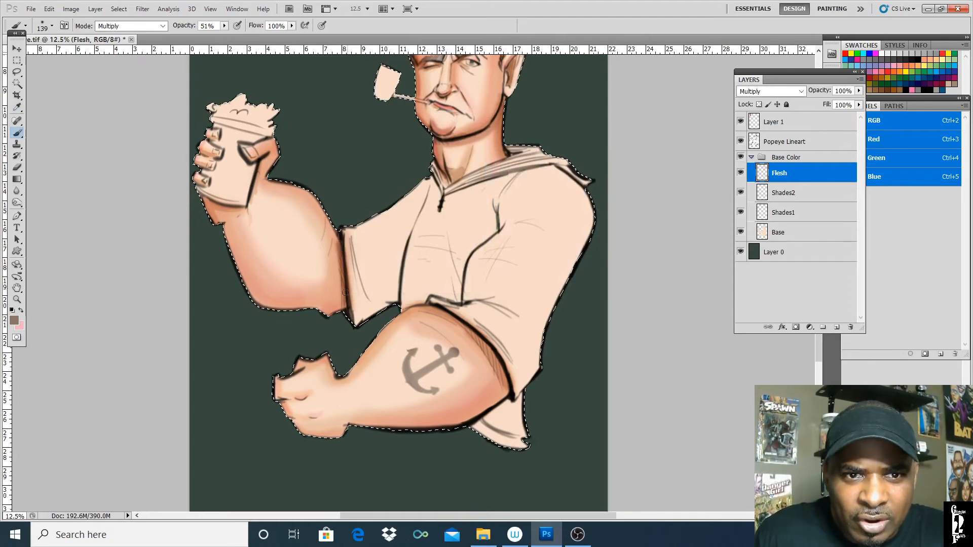
{"action": "mouse_move", "coordinate": [433, 307]}
{"action": "left_mouse_down"}
{"action": "mouse_move", "coordinate": [500, 363]}
{"action": "mouse_move", "coordinate": [513, 394]}
{"action": "left_mouse_up"}
{"action": "left_click_drag", "start_coordinate": [477, 338], "coordinate": [449, 307]}
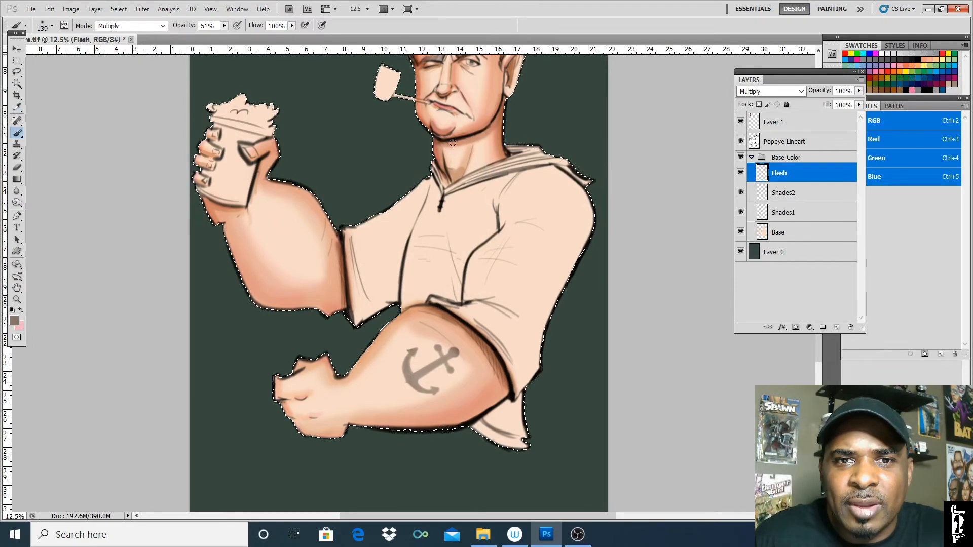
- Deepen the shadow under the chin and along the jaw below the ear with the brown brush
{"action": "left_click_drag", "start_coordinate": [446, 142], "coordinate": [476, 136]}
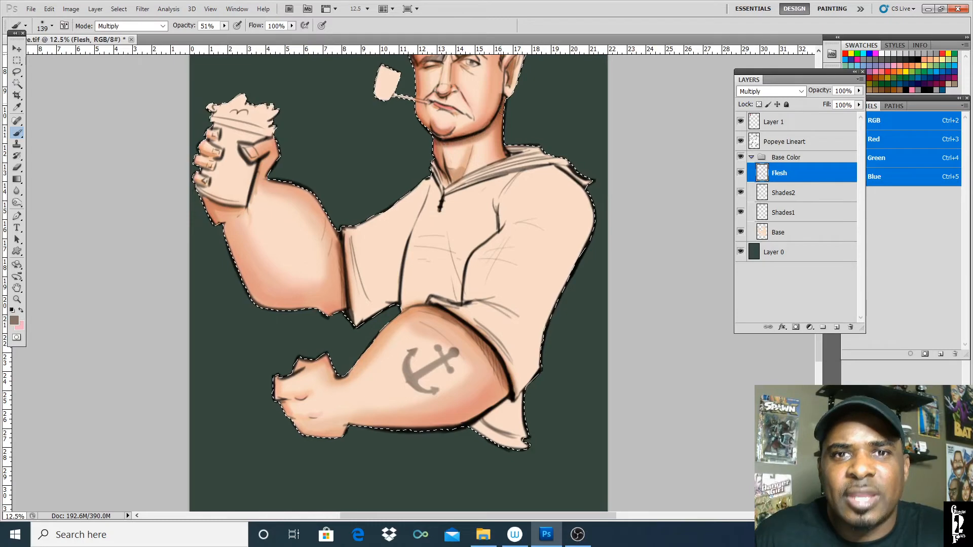
{"action": "left_click_drag", "start_coordinate": [506, 109], "coordinate": [493, 128]}
{"action": "key", "text": "ctrl+minus"}
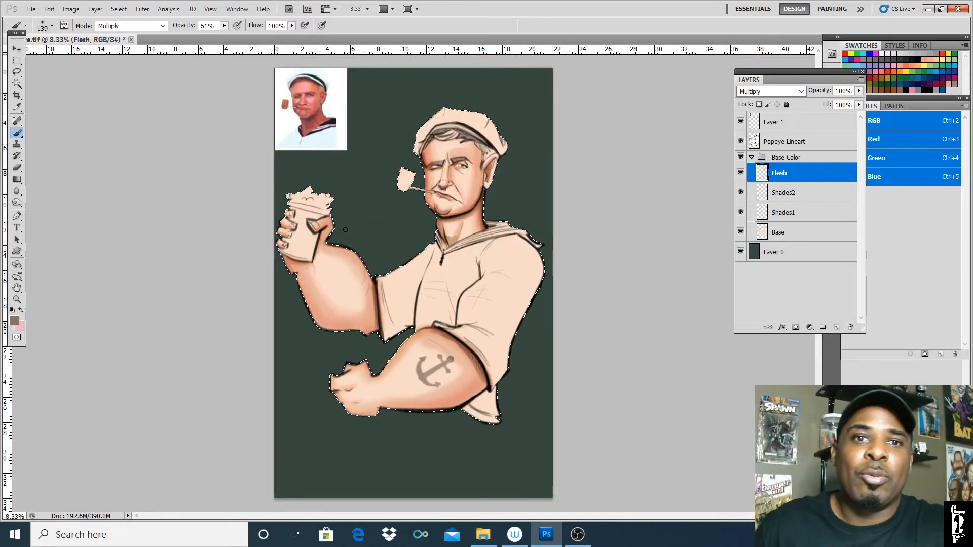
- Toggle the visibility of the Shades2 layer repeatedly to compare the face and arm with and without its shading
{"action": "key", "text": "z"}
{"action": "left_click", "coordinate": [433, 124]}
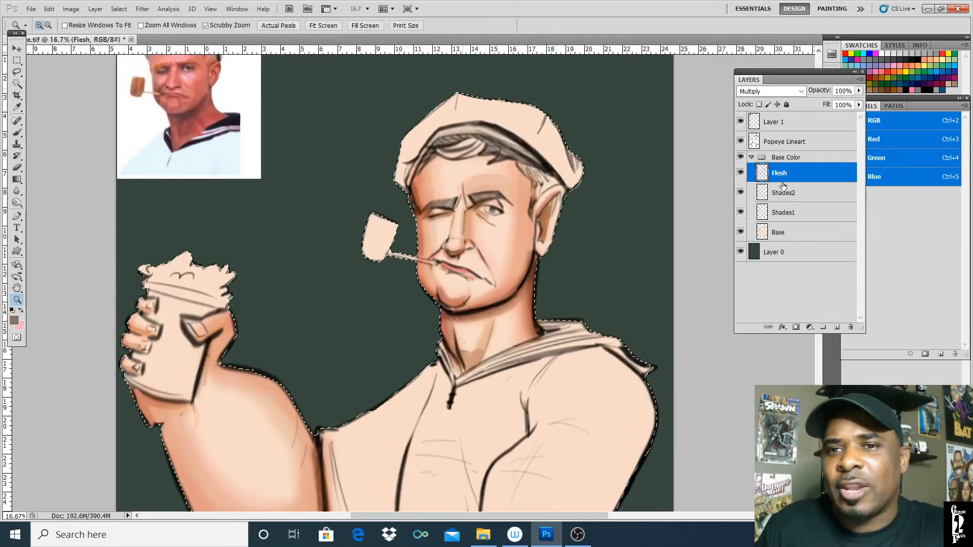
{"action": "left_click", "coordinate": [741, 192]}
{"action": "left_click", "coordinate": [741, 193]}
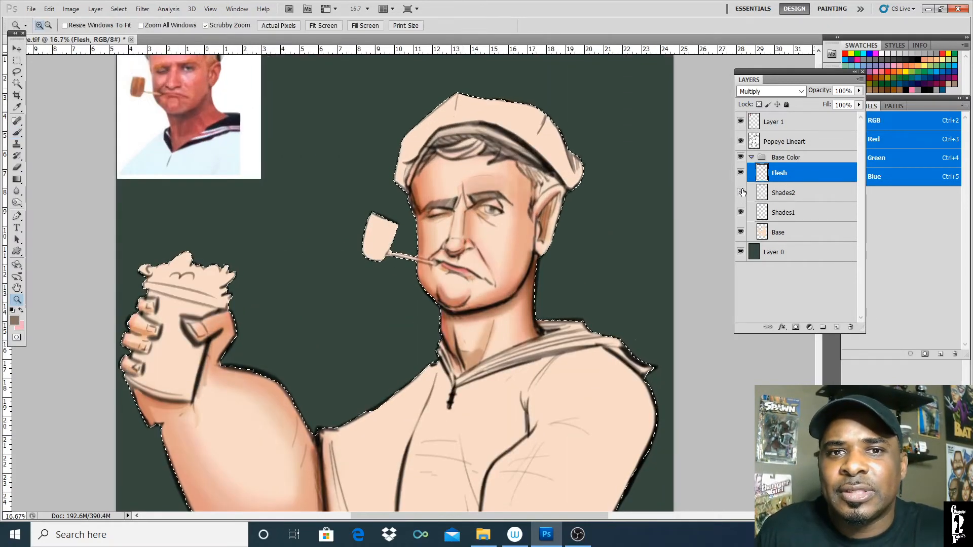
{"action": "left_click", "coordinate": [741, 193]}
{"action": "left_click", "coordinate": [741, 193]}
{"action": "left_click", "coordinate": [742, 193]}
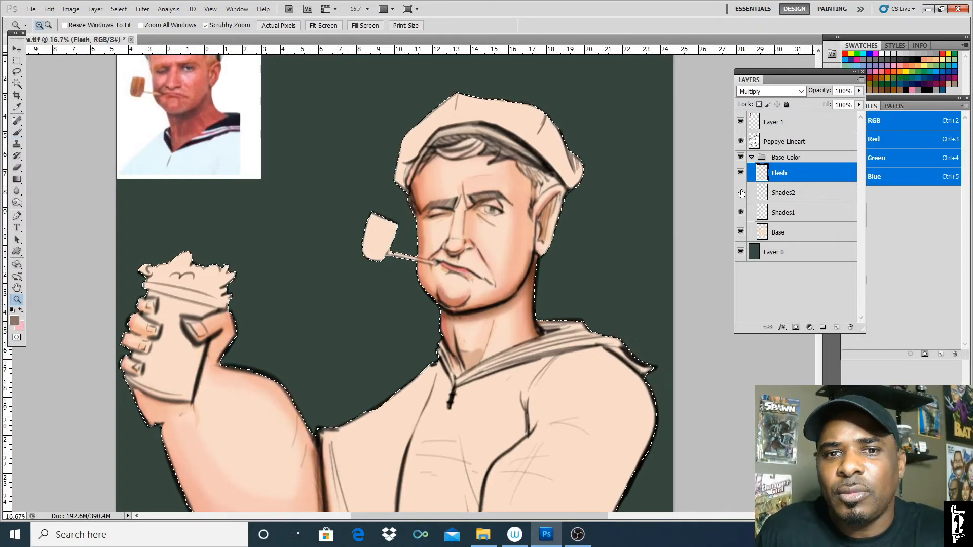
{"action": "left_click", "coordinate": [741, 194]}
{"action": "left_click", "coordinate": [741, 193]}
{"action": "left_click", "coordinate": [742, 193]}
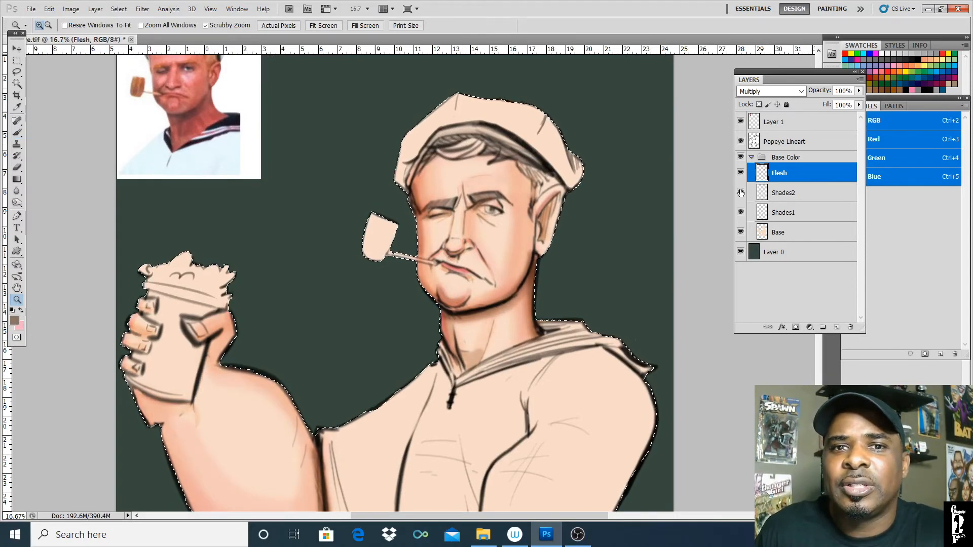
- Review the skin shading across the whole figure, from the face to both arms
{"action": "left_click", "coordinate": [777, 191]}
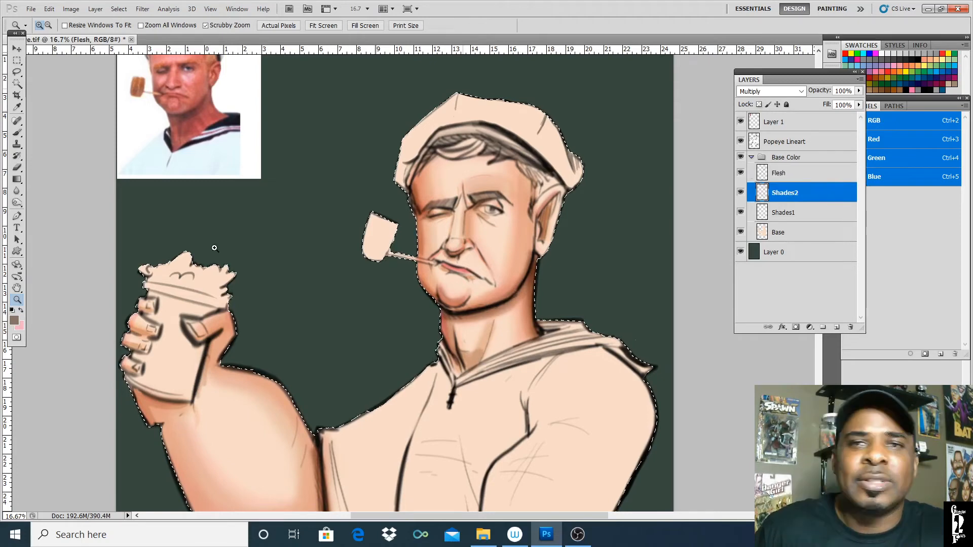
{"action": "key", "text": "e"}
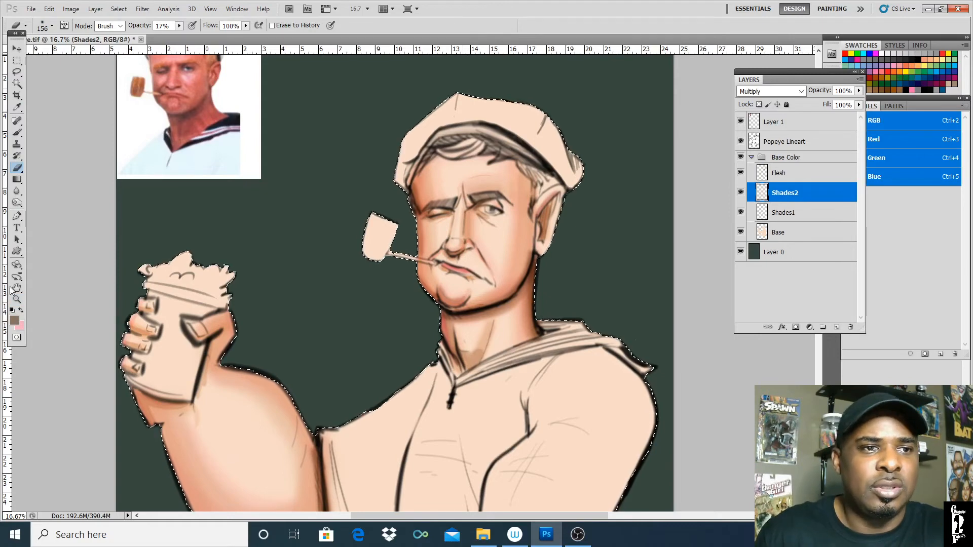
{"action": "key", "text": "h"}
{"action": "key", "text": "ctrl+minus"}
{"action": "key", "text": "ctrl+minus"}
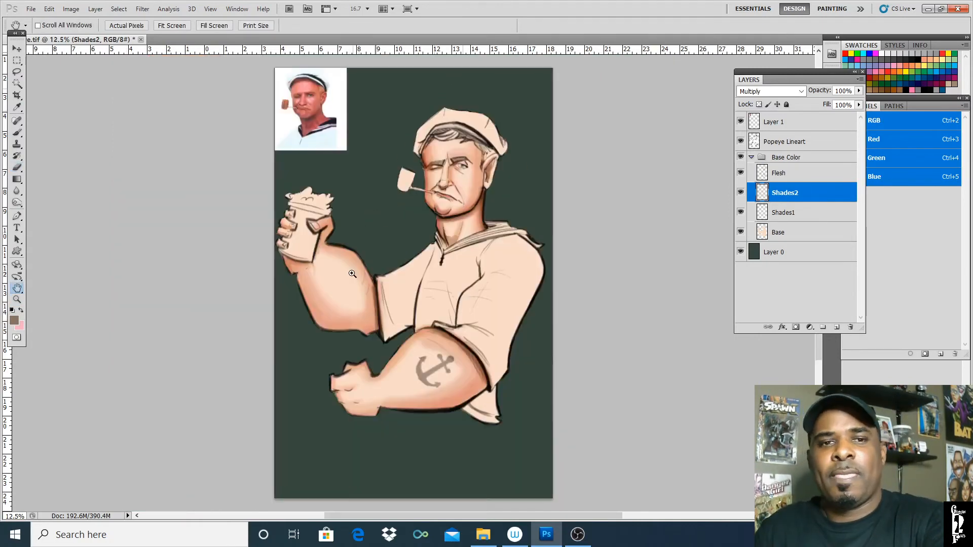
{"action": "key", "text": "ctrl+plus"}
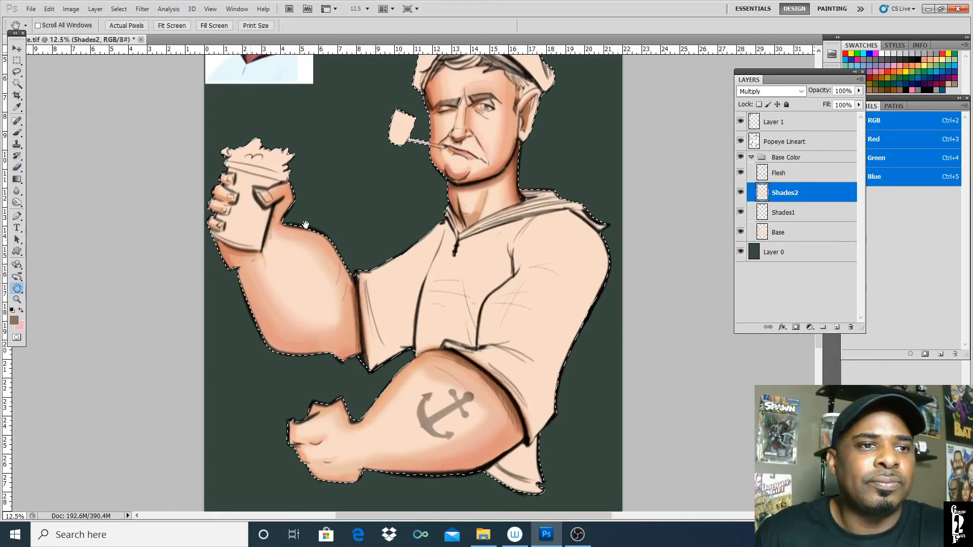
{"action": "key", "text": "ctrl+d"}
{"action": "left_click_drag", "start_coordinate": [450, 176], "coordinate": [449, 235]}
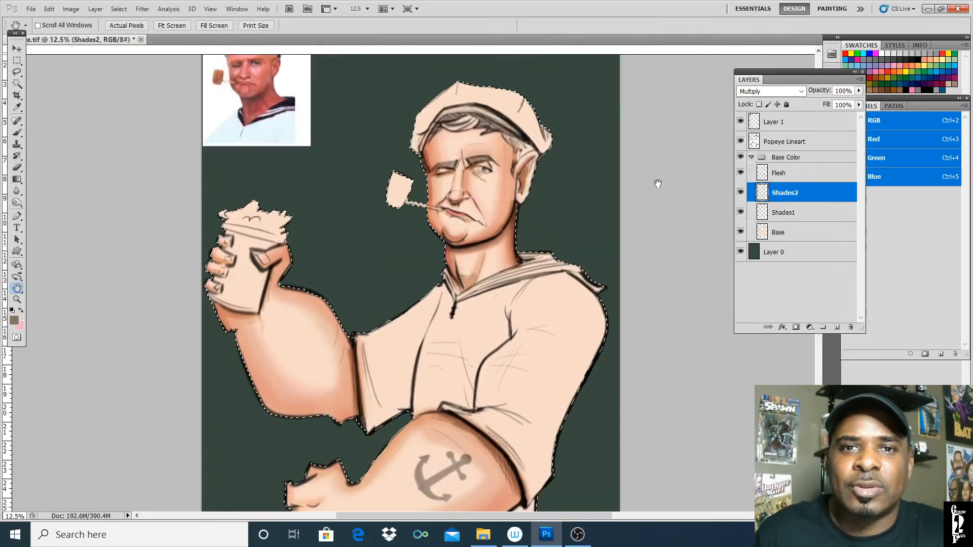
- Create a new layer named Hilite in Screen mode directly above the Flesh layer
{"action": "left_click", "coordinate": [815, 172]}
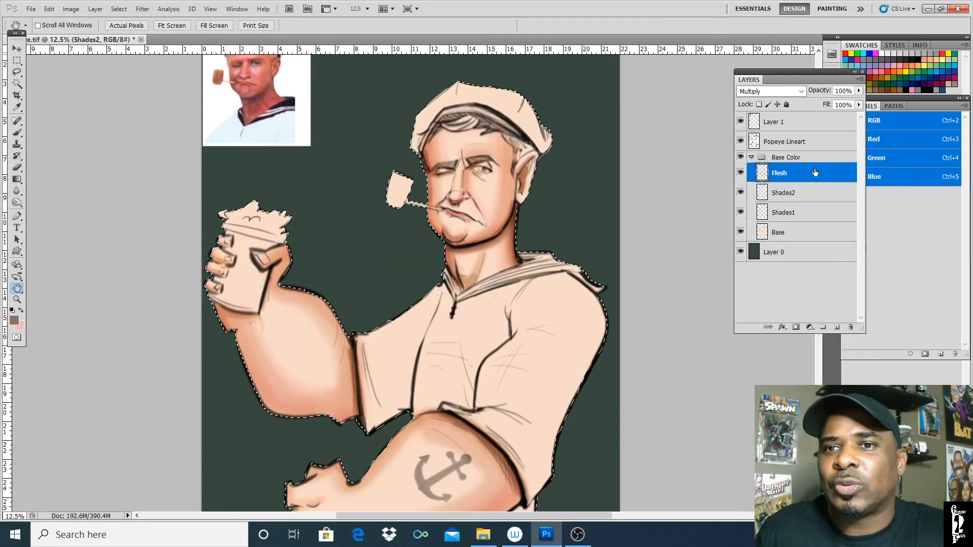
{"action": "left_click", "coordinate": [859, 81]}
{"action": "left_click", "coordinate": [857, 86]}
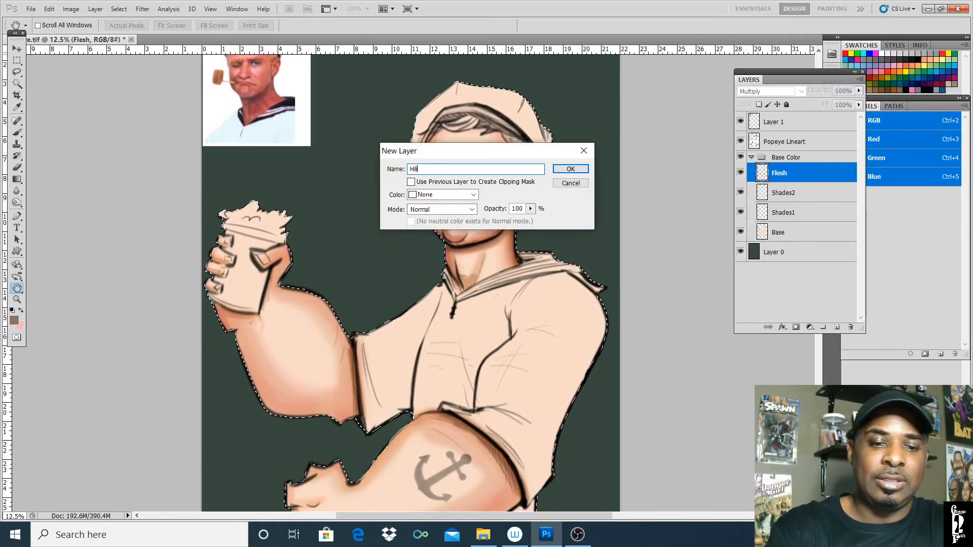
{"action": "left_click", "coordinate": [472, 209]}
{"action": "left_click", "coordinate": [441, 322]}
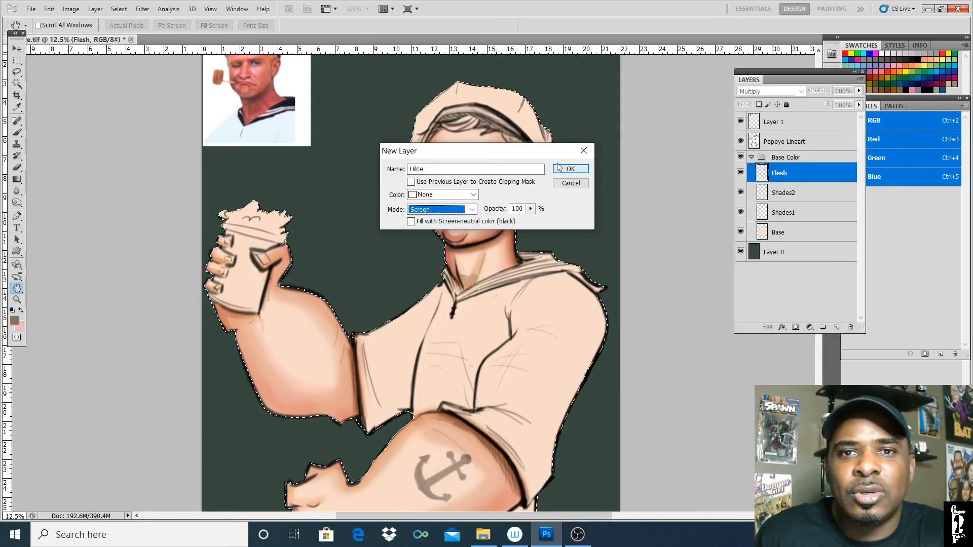
{"action": "key", "text": "Return"}
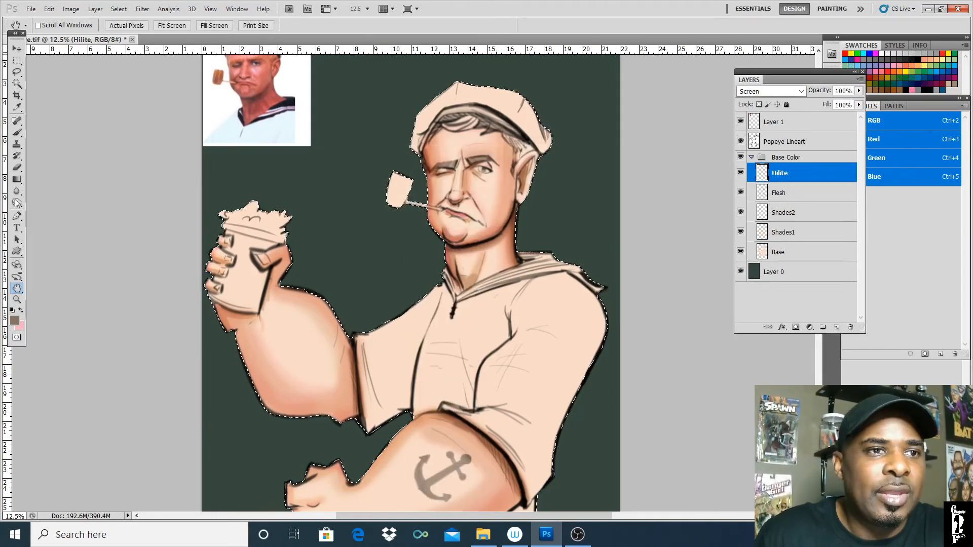
- Sample the light skin tone from the forehead and lighten the foreground color to #fbe4d3
{"action": "left_click", "coordinate": [17, 107]}
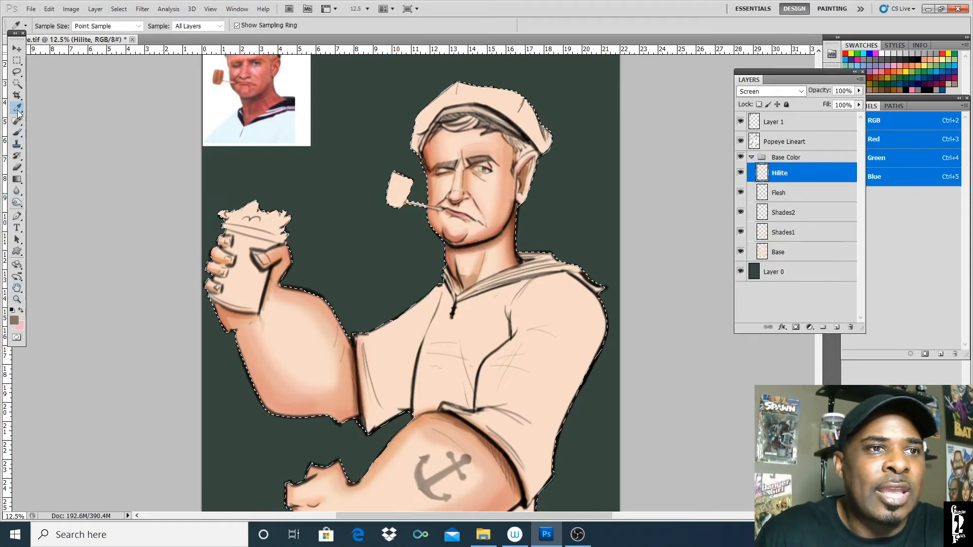
{"action": "left_click", "coordinate": [459, 140]}
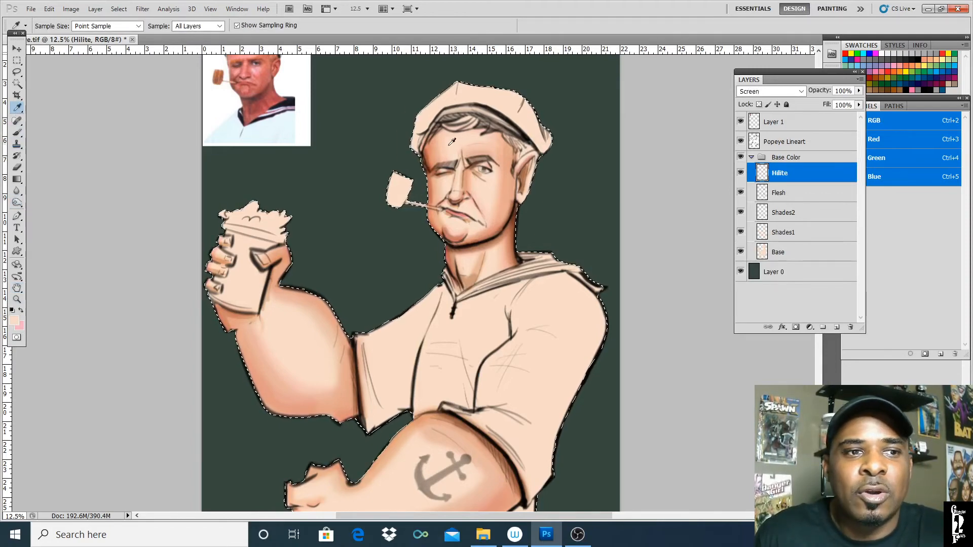
{"action": "left_click", "coordinate": [14, 321]}
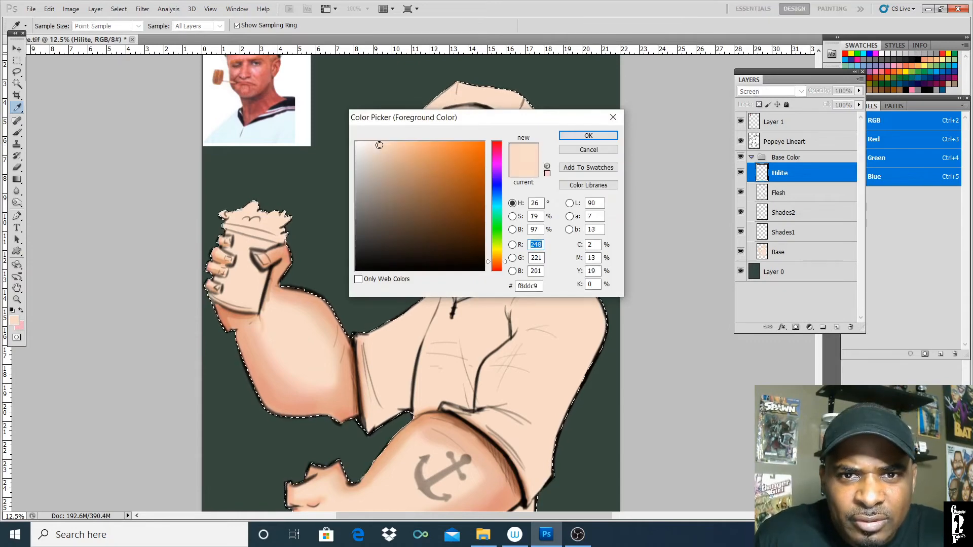
{"action": "left_click", "coordinate": [377, 146]}
{"action": "left_click", "coordinate": [376, 144]}
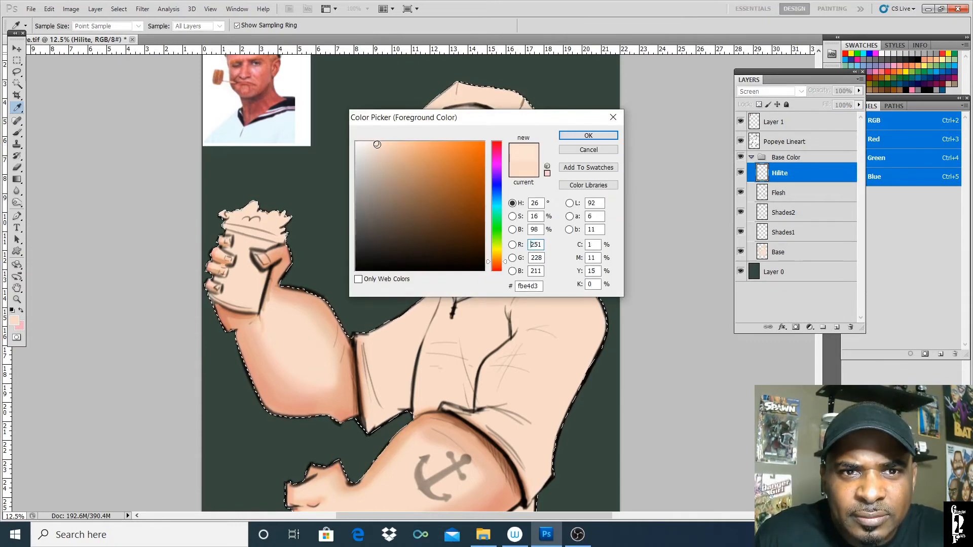
{"action": "left_click", "coordinate": [615, 136]}
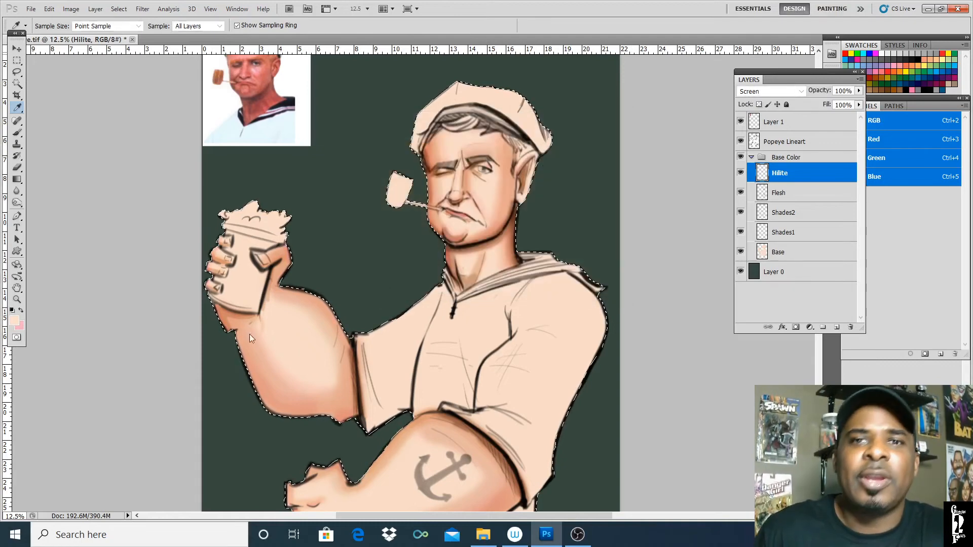
- Set up a soft brush at 70 px and 90% opacity for highlighting the face up close
{"action": "left_click", "coordinate": [18, 300]}
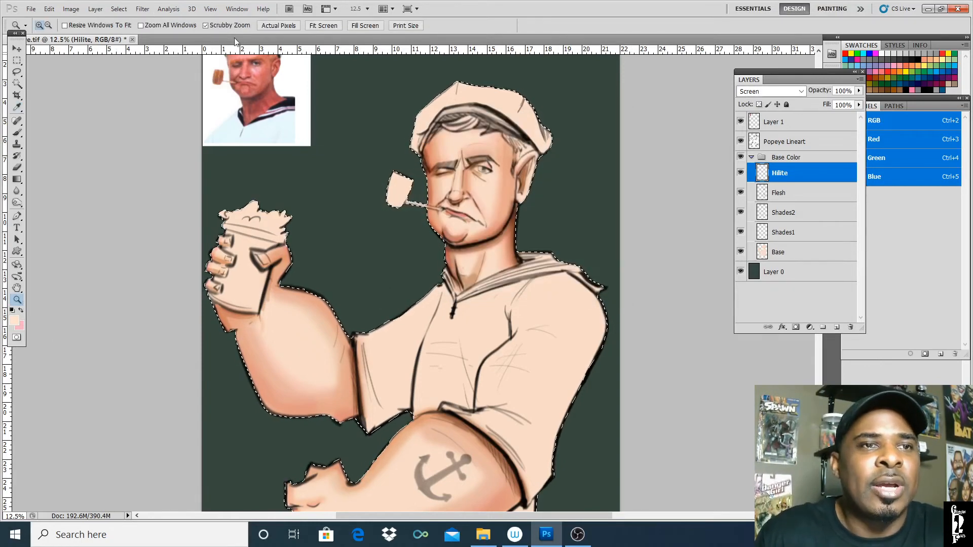
{"action": "left_click", "coordinate": [482, 134]}
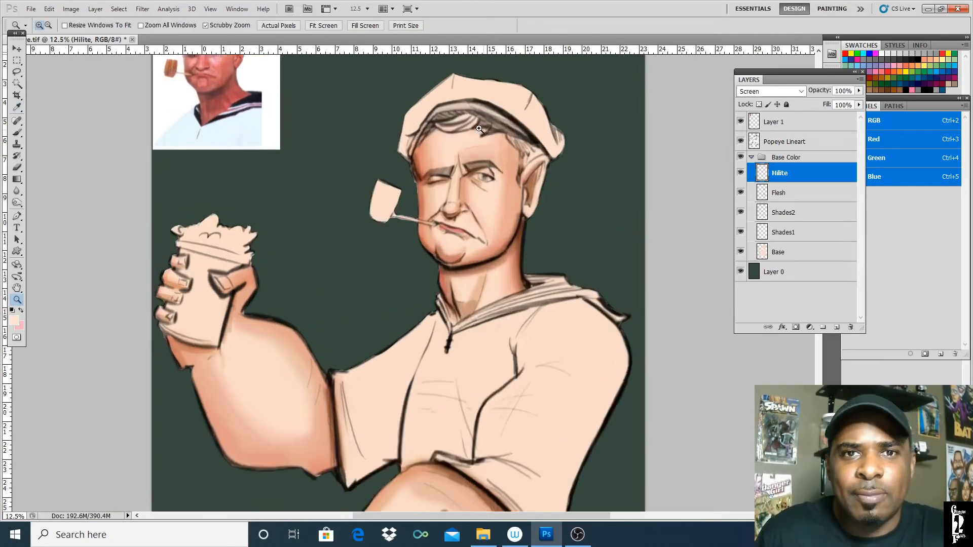
{"action": "left_click", "coordinate": [483, 134]}
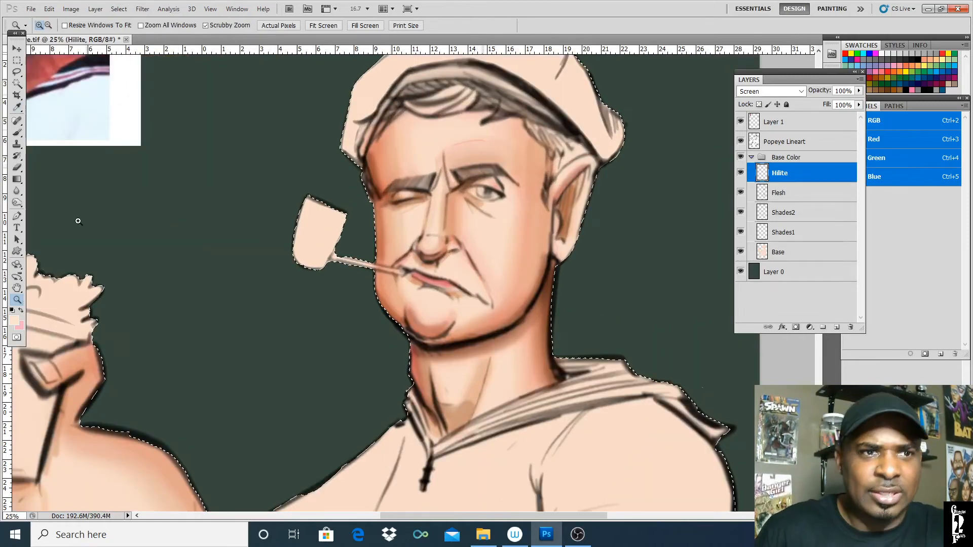
{"action": "left_click", "coordinate": [17, 133]}
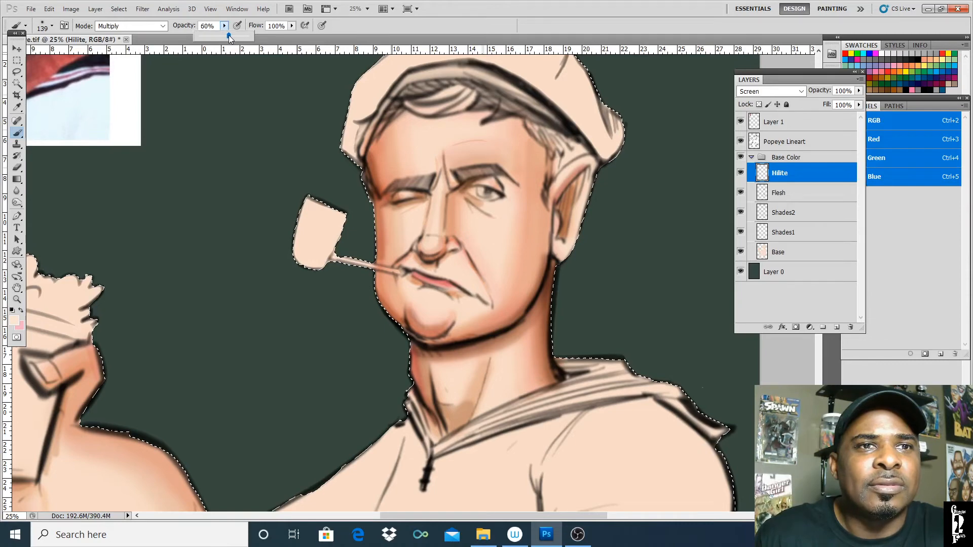
{"action": "left_click_drag", "start_coordinate": [229, 35], "coordinate": [228, 35]}
{"action": "left_click", "coordinate": [50, 27]}
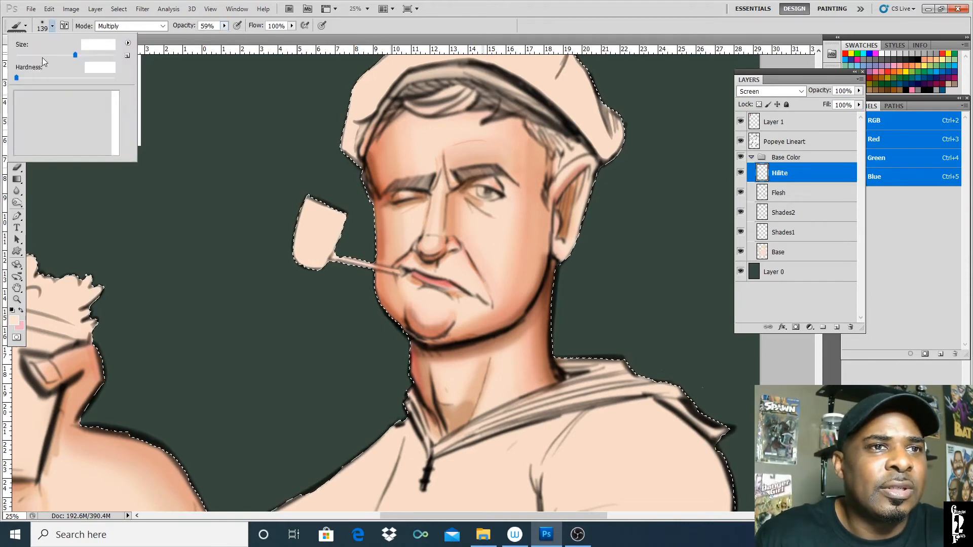
{"action": "mouse_move", "coordinate": [74, 55]}
{"action": "left_mouse_down"}
{"action": "mouse_move", "coordinate": [34, 54]}
{"action": "mouse_move", "coordinate": [51, 55]}
{"action": "left_mouse_up"}
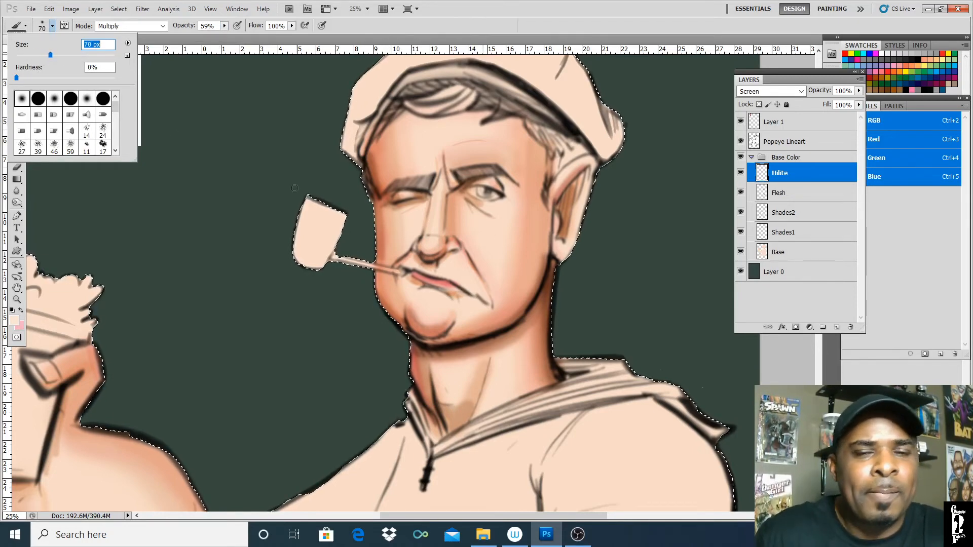
{"action": "left_click", "coordinate": [433, 243]}
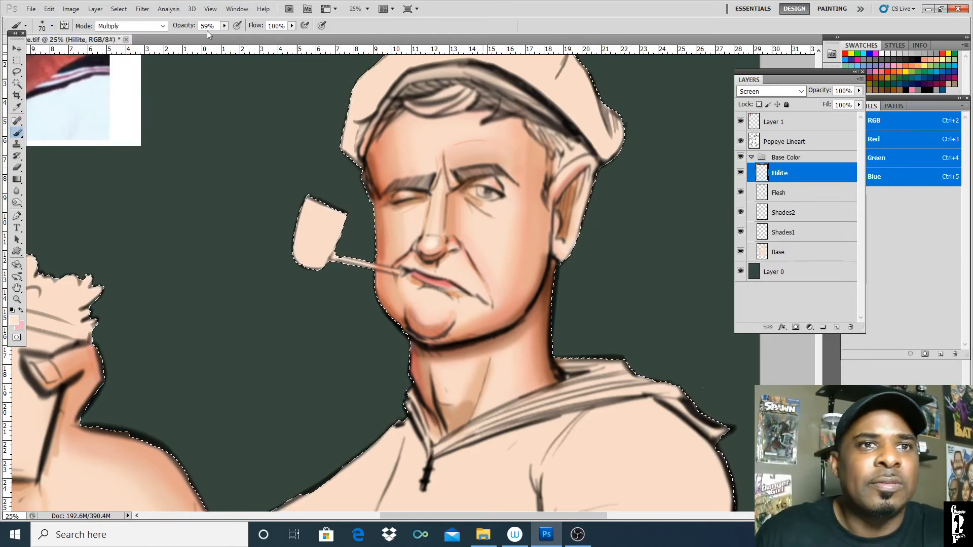
{"action": "left_click", "coordinate": [224, 25]}
{"action": "left_click_drag", "start_coordinate": [225, 36], "coordinate": [240, 36]}
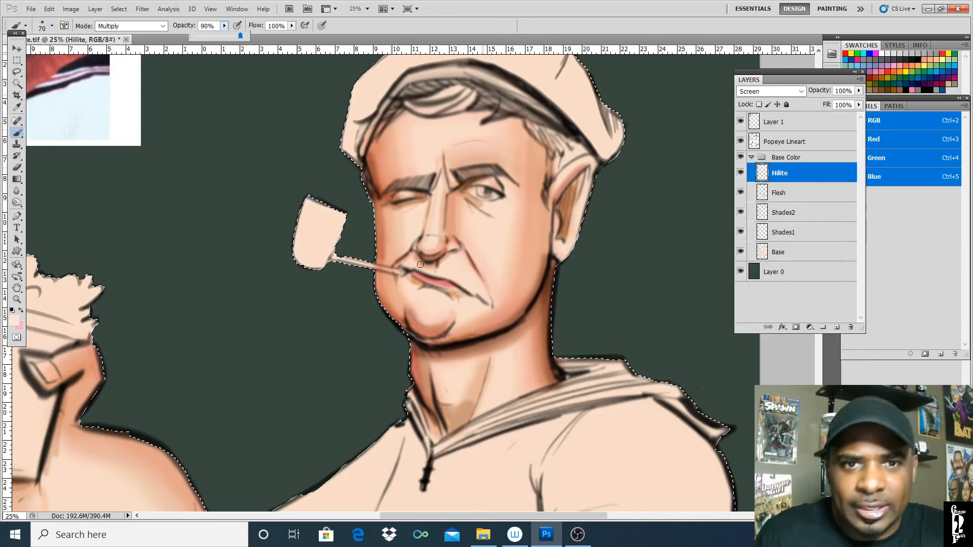
- Highlight the tip of the nose, enable pen pressure for brush size, and paint a light streak up the nose bridge
{"action": "left_click", "coordinate": [430, 244]}
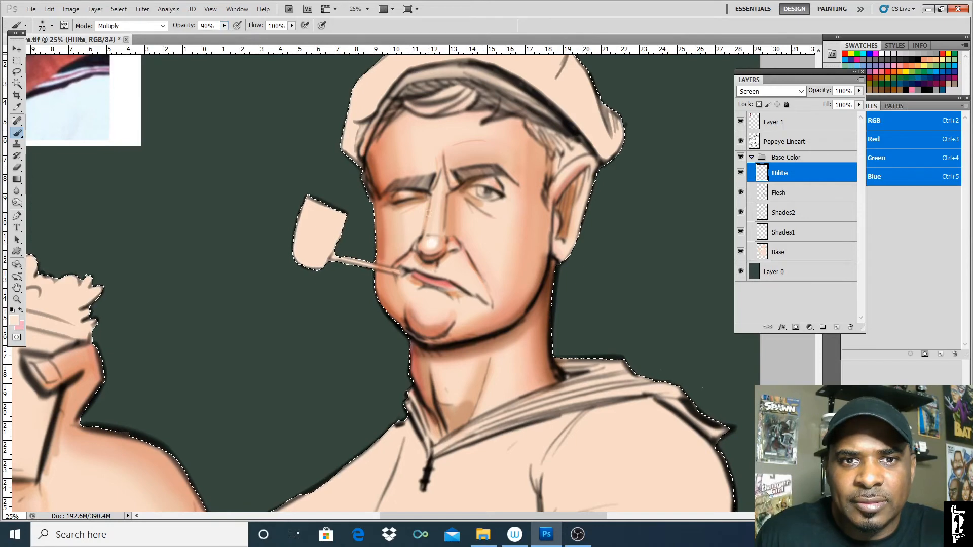
{"action": "left_click", "coordinate": [322, 26]}
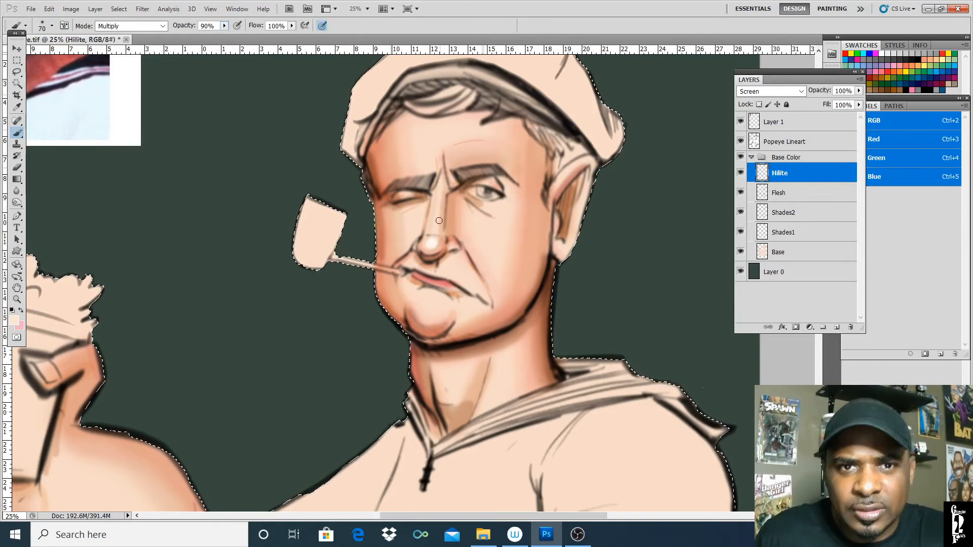
{"action": "left_click_drag", "start_coordinate": [439, 221], "coordinate": [440, 179]}
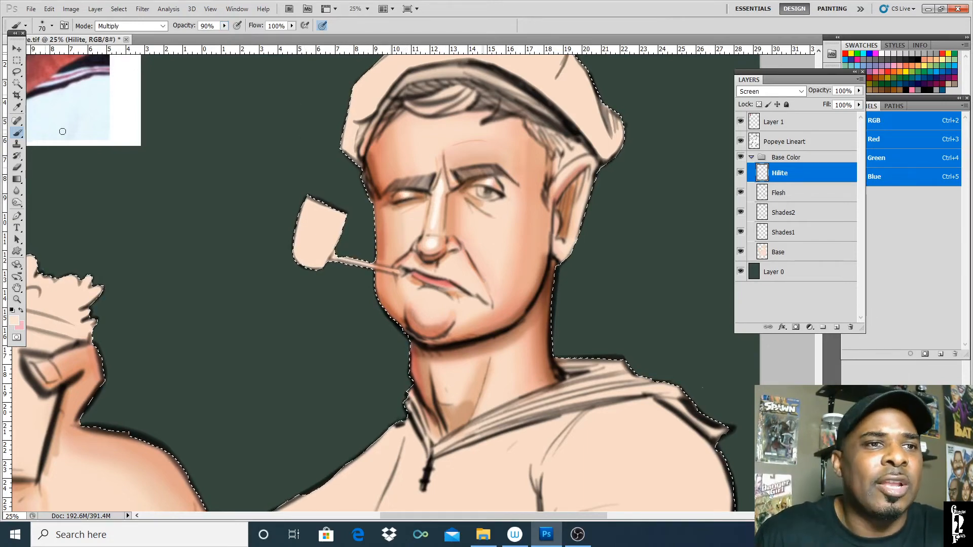
- Enlarge the brush to 96 px and paint broad highlights on the forehead, both cheeks, around the mouth and on the chin
{"action": "left_click", "coordinate": [52, 26]}
{"action": "left_click_drag", "start_coordinate": [58, 55], "coordinate": [61, 55]}
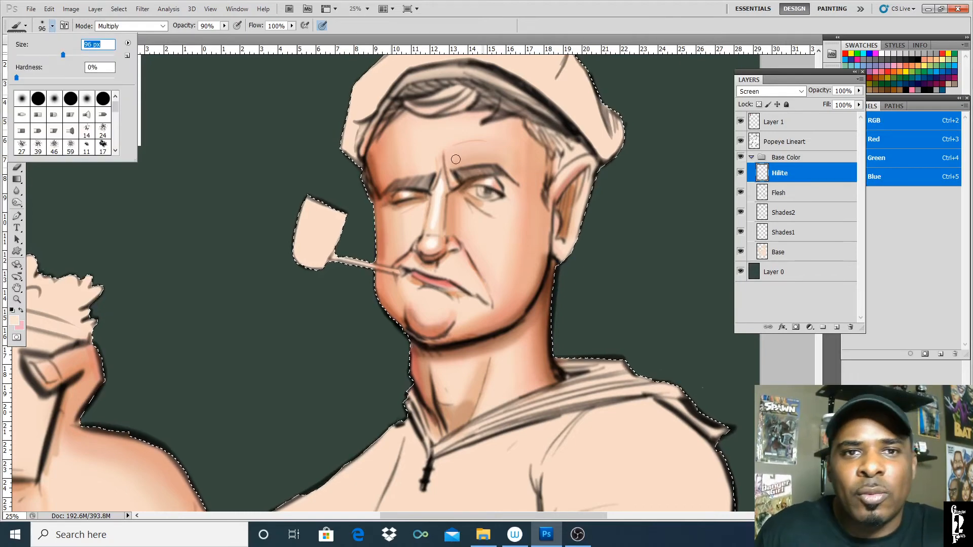
{"action": "left_click", "coordinate": [428, 155]}
{"action": "mouse_move", "coordinate": [428, 154]}
{"action": "left_mouse_down"}
{"action": "mouse_move", "coordinate": [444, 142]}
{"action": "mouse_move", "coordinate": [426, 153]}
{"action": "mouse_move", "coordinate": [431, 135]}
{"action": "mouse_move", "coordinate": [483, 129]}
{"action": "mouse_move", "coordinate": [408, 127]}
{"action": "mouse_move", "coordinate": [434, 155]}
{"action": "mouse_move", "coordinate": [415, 134]}
{"action": "mouse_move", "coordinate": [421, 154]}
{"action": "left_mouse_up"}
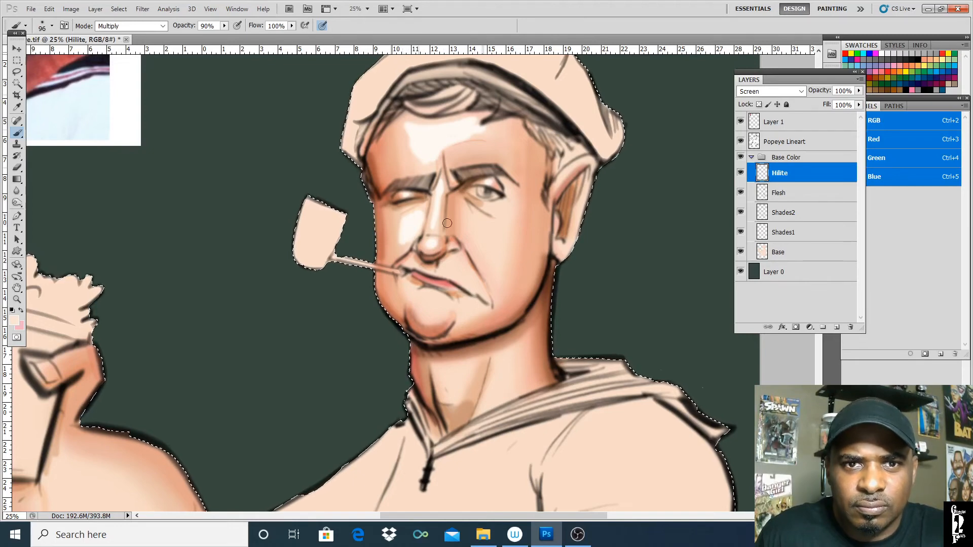
{"action": "mouse_move", "coordinate": [469, 229]}
{"action": "left_mouse_down"}
{"action": "mouse_move", "coordinate": [494, 252]}
{"action": "mouse_move", "coordinate": [507, 210]}
{"action": "mouse_move", "coordinate": [501, 260]}
{"action": "mouse_move", "coordinate": [498, 245]}
{"action": "mouse_move", "coordinate": [494, 262]}
{"action": "mouse_move", "coordinate": [471, 233]}
{"action": "mouse_move", "coordinate": [482, 244]}
{"action": "mouse_move", "coordinate": [500, 211]}
{"action": "mouse_move", "coordinate": [492, 208]}
{"action": "mouse_move", "coordinate": [509, 203]}
{"action": "mouse_move", "coordinate": [500, 275]}
{"action": "mouse_move", "coordinate": [482, 249]}
{"action": "mouse_move", "coordinate": [475, 284]}
{"action": "mouse_move", "coordinate": [456, 267]}
{"action": "left_mouse_up"}
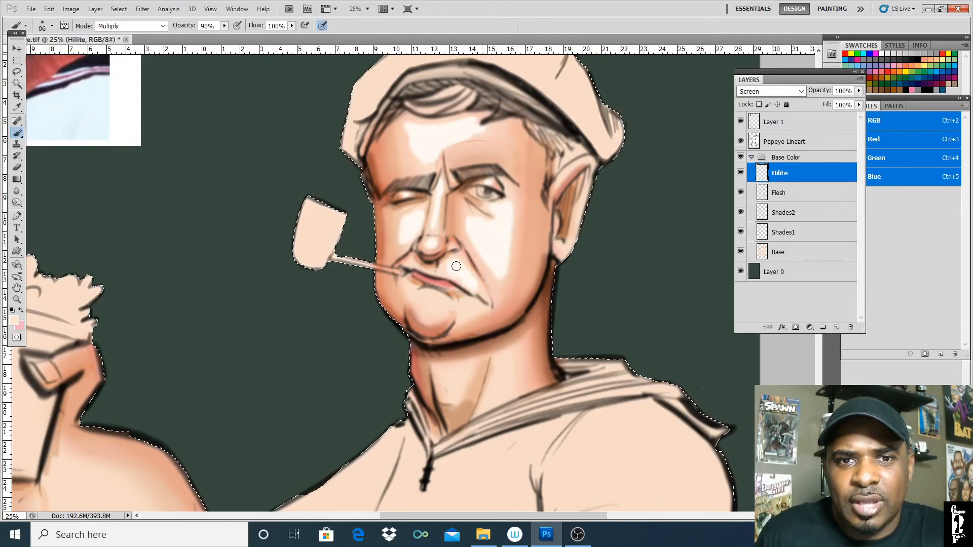
{"action": "left_click_drag", "start_coordinate": [473, 315], "coordinate": [461, 310]}
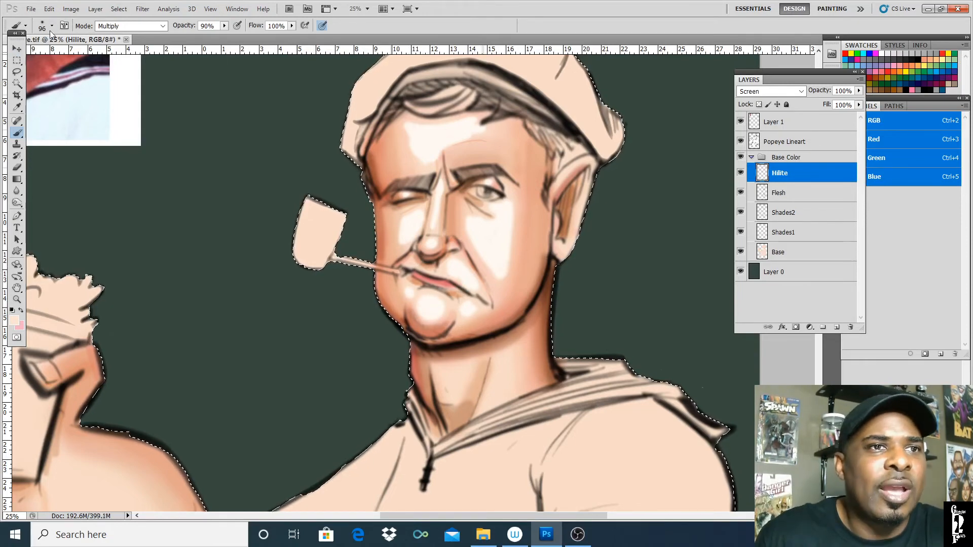
- Reduce the brush to 35 px and add small highlights beside the nostril and along the ear rim
{"action": "left_click", "coordinate": [52, 26]}
{"action": "left_click_drag", "start_coordinate": [63, 55], "coordinate": [33, 55]}
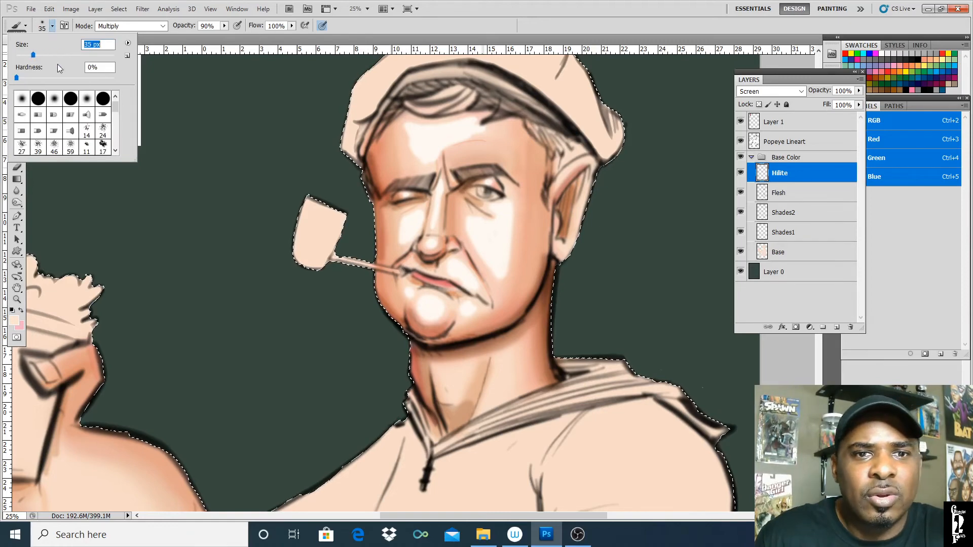
{"action": "key", "text": "Return"}
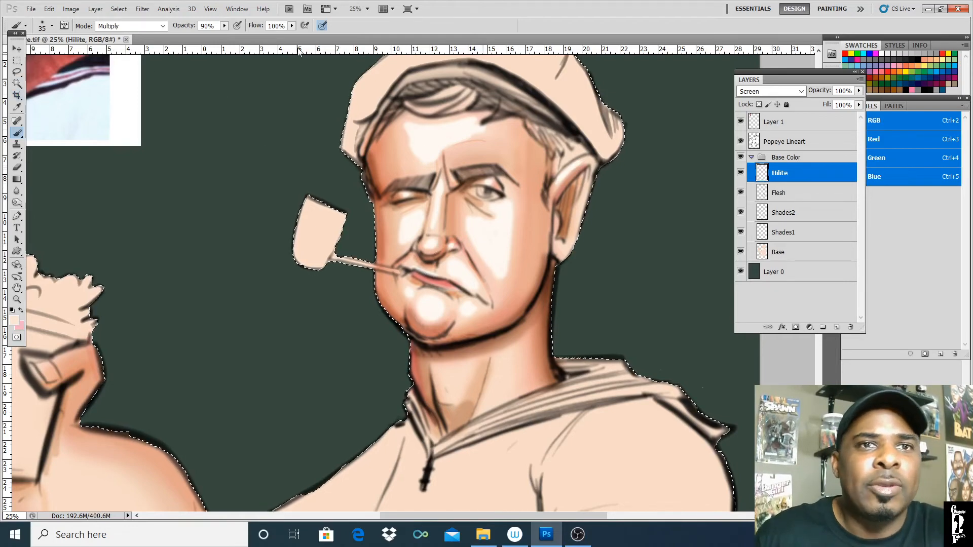
- Reduce the brush to 24 px and add fine highlights to the forehead above the eyebrows
{"action": "left_click", "coordinate": [50, 28]}
{"action": "left_click_drag", "start_coordinate": [33, 54], "coordinate": [27, 54]}
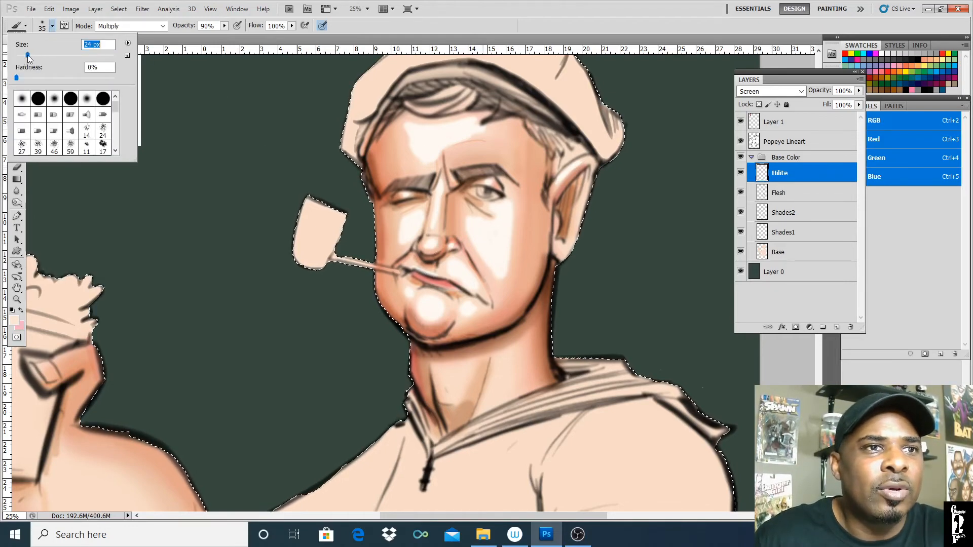
{"action": "key", "text": "Return"}
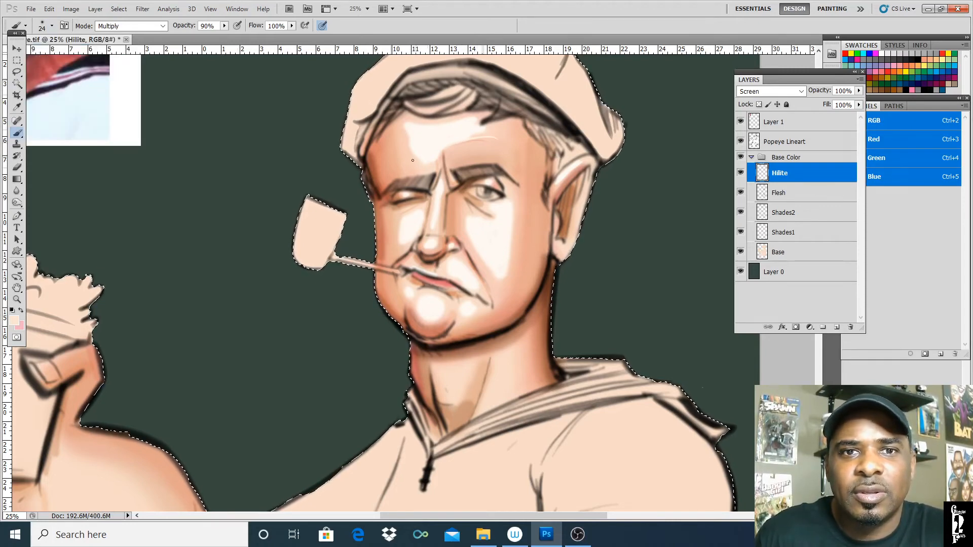
{"action": "left_click_drag", "start_coordinate": [395, 153], "coordinate": [415, 149]}
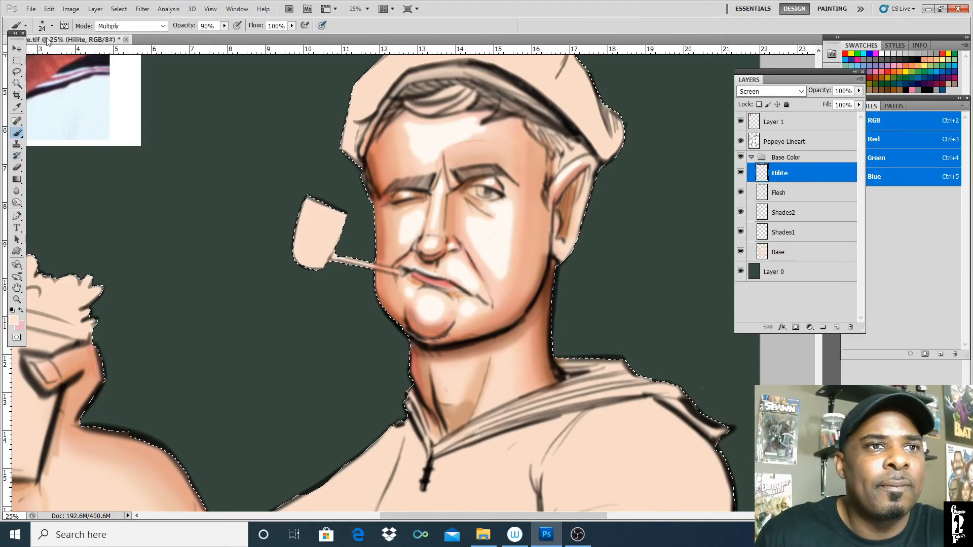
- Enlarge the brush to 73 px and paint soft highlights on both sides of the neck
{"action": "left_click", "coordinate": [51, 26]}
{"action": "left_click_drag", "start_coordinate": [28, 54], "coordinate": [52, 54]}
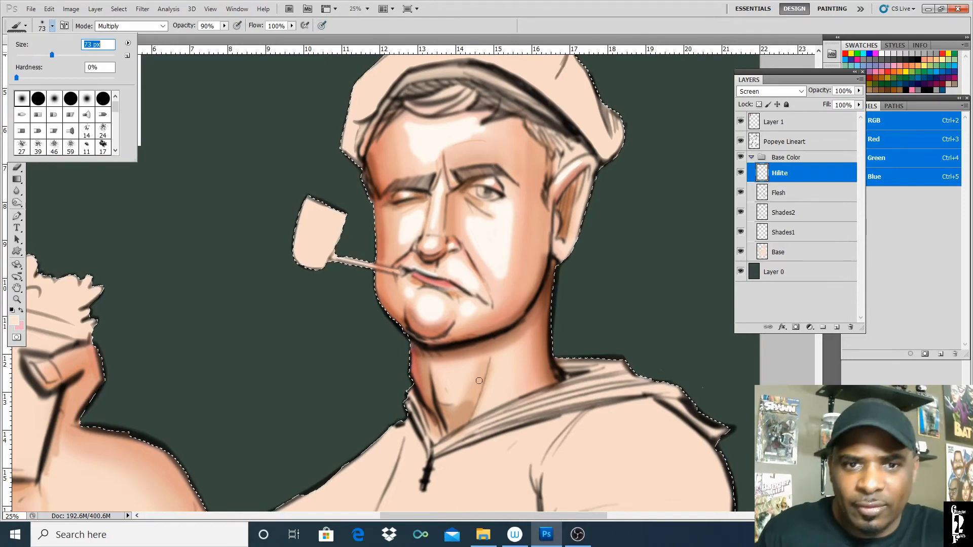
{"action": "mouse_move", "coordinate": [441, 374]}
{"action": "left_mouse_down"}
{"action": "mouse_move", "coordinate": [460, 390]}
{"action": "mouse_move", "coordinate": [451, 393]}
{"action": "mouse_move", "coordinate": [466, 369]}
{"action": "mouse_move", "coordinate": [446, 391]}
{"action": "left_mouse_up"}
{"action": "left_click", "coordinate": [491, 401]}
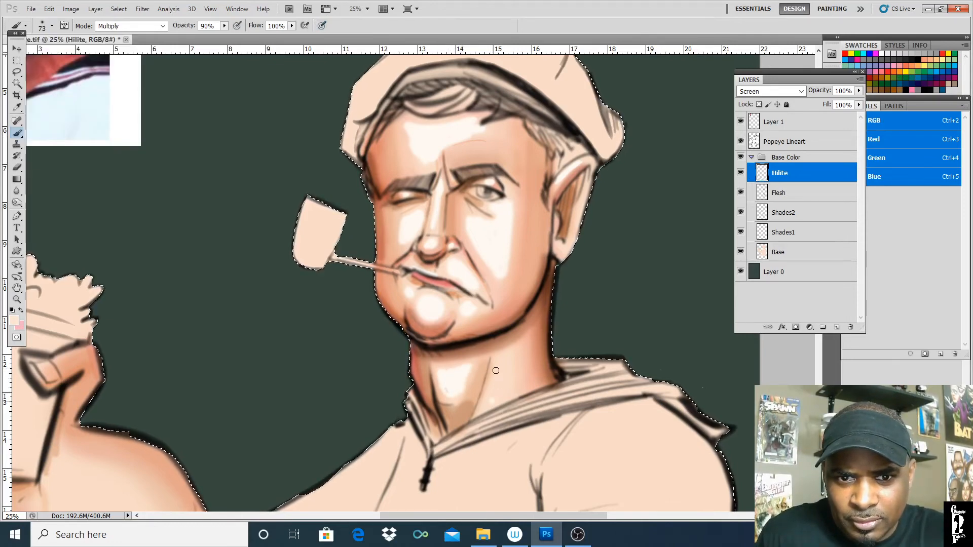
{"action": "mouse_move", "coordinate": [496, 371]}
{"action": "left_mouse_down"}
{"action": "mouse_move", "coordinate": [495, 397]}
{"action": "mouse_move", "coordinate": [505, 360]}
{"action": "mouse_move", "coordinate": [514, 387]}
{"action": "mouse_move", "coordinate": [494, 399]}
{"action": "mouse_move", "coordinate": [515, 358]}
{"action": "mouse_move", "coordinate": [504, 364]}
{"action": "mouse_move", "coordinate": [528, 383]}
{"action": "left_mouse_up"}
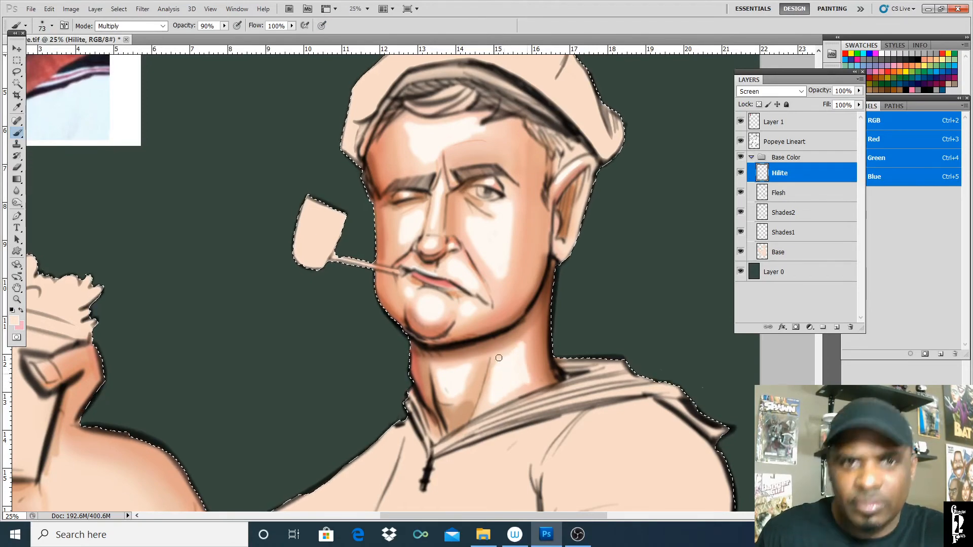
- Enlarge the brush to 298 px and paint broad highlights down the middle of the raised forearm and the tattooed forearm
{"action": "left_click", "coordinate": [17, 288]}
{"action": "left_click_drag", "start_coordinate": [514, 467], "coordinate": [537, 320]}
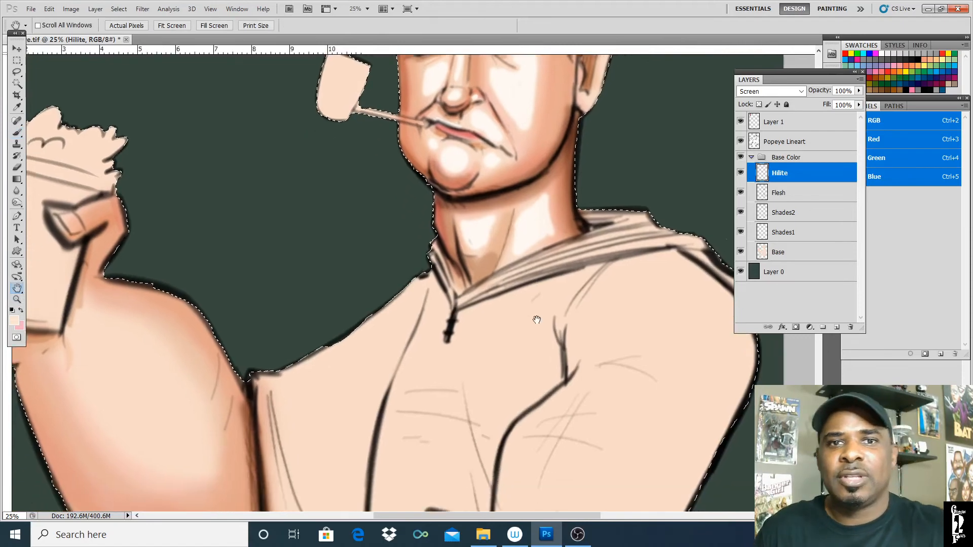
{"action": "key", "text": "ctrl+minus"}
{"action": "key", "text": "ctrl+minus"}
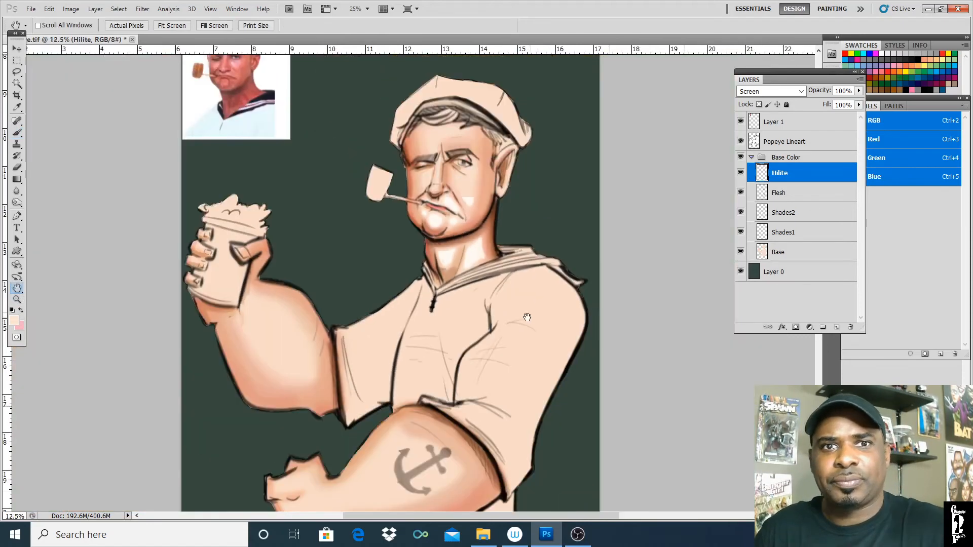
{"action": "left_click_drag", "start_coordinate": [528, 318], "coordinate": [523, 265]}
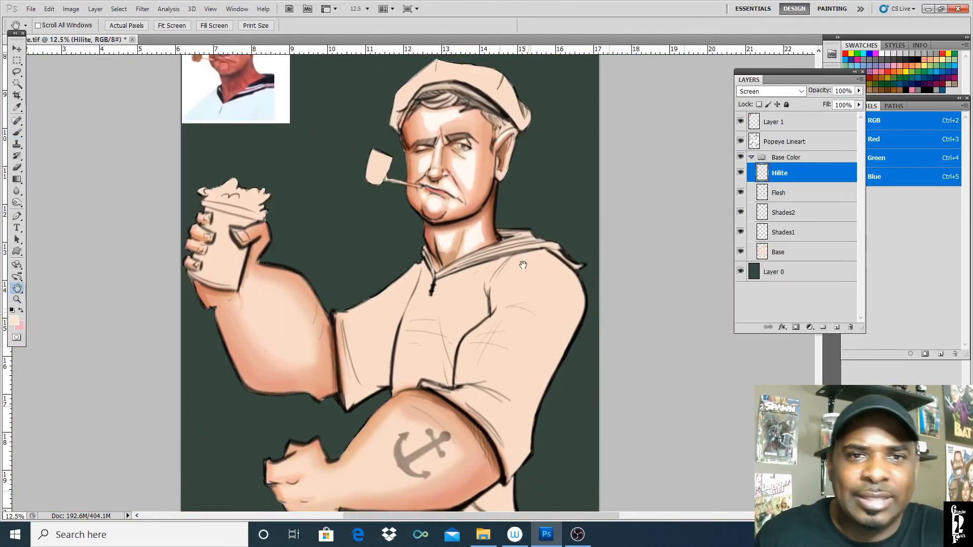
{"action": "left_click_drag", "start_coordinate": [501, 309], "coordinate": [545, 230]}
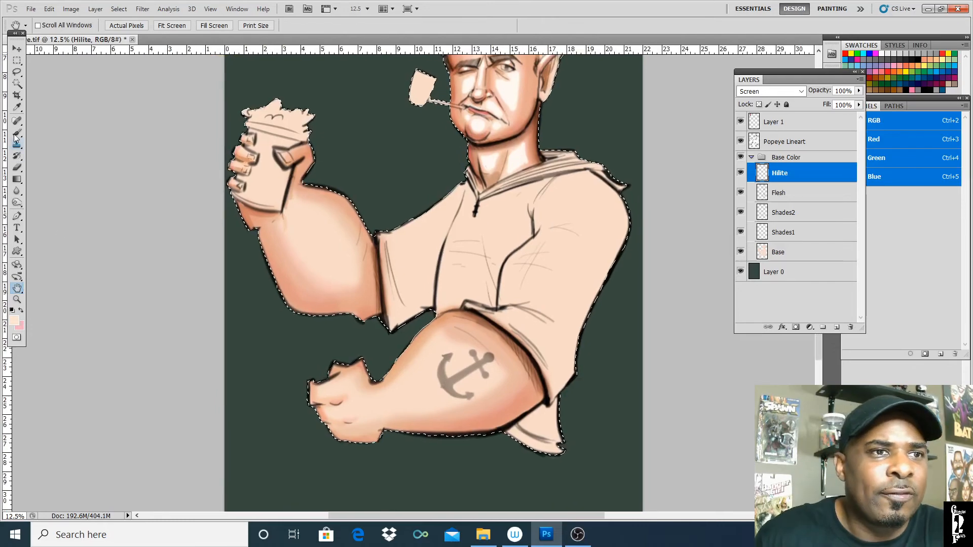
{"action": "left_click", "coordinate": [15, 135]}
{"action": "left_click", "coordinate": [52, 25]}
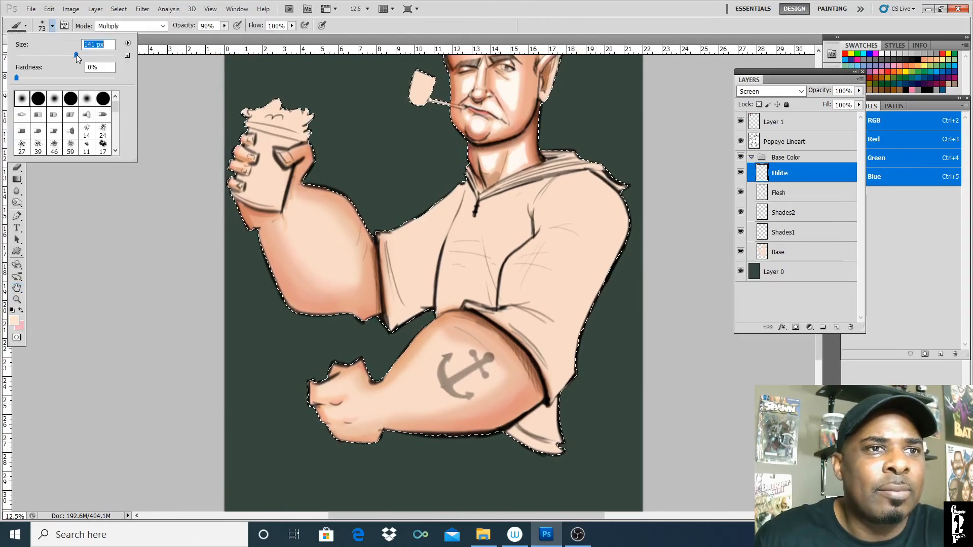
{"action": "left_click_drag", "start_coordinate": [76, 54], "coordinate": [82, 55]}
{"action": "left_click", "coordinate": [457, 361]}
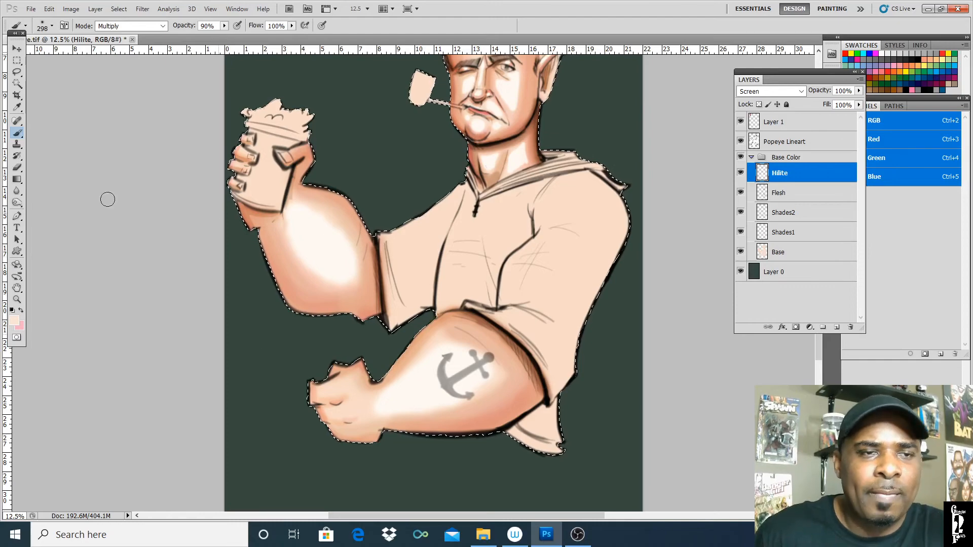
- Reduce the brush to 88 px, highlight the fist and the fingers around the cup, and turn on pen pressure for brush size
{"action": "left_click", "coordinate": [53, 26]}
{"action": "left_click_drag", "start_coordinate": [69, 60], "coordinate": [59, 55]}
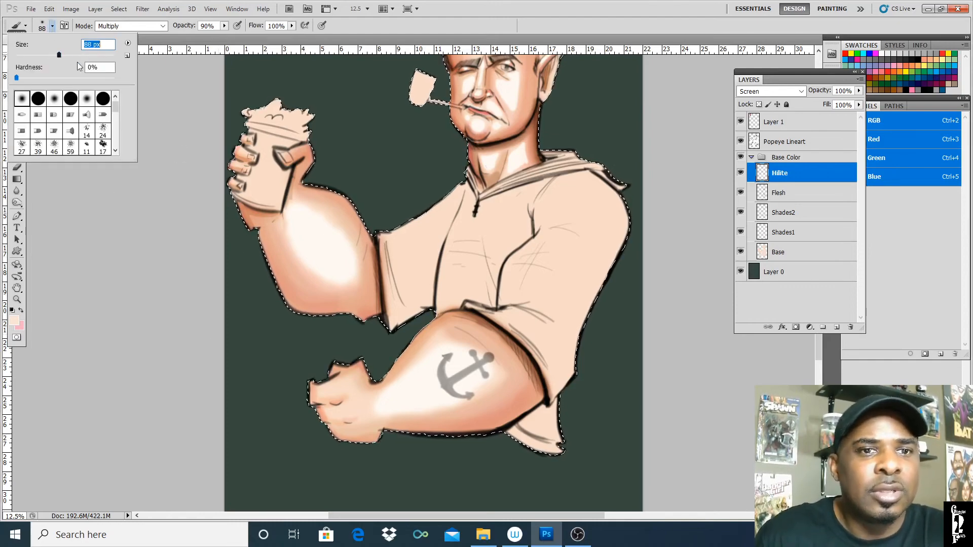
{"action": "left_click", "coordinate": [330, 394]}
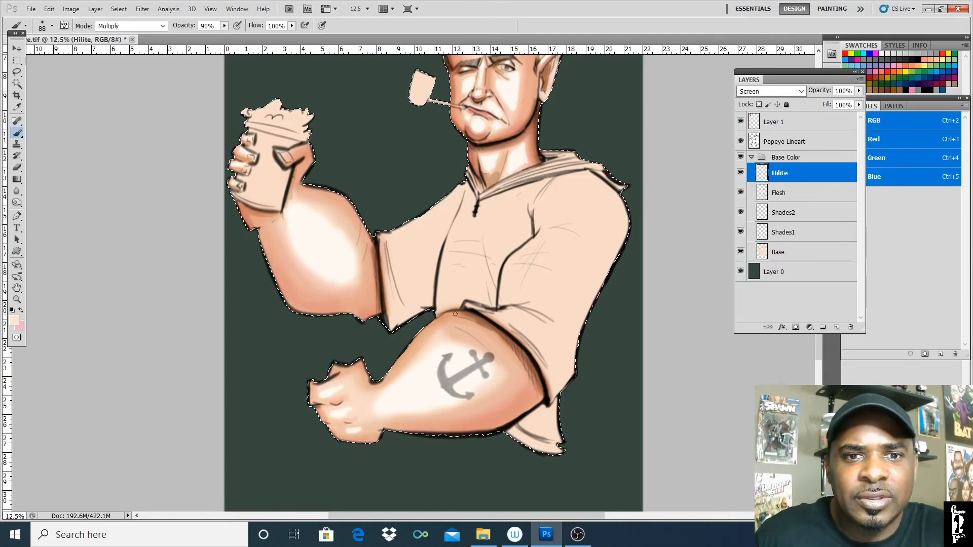
{"action": "left_click", "coordinate": [322, 26]}
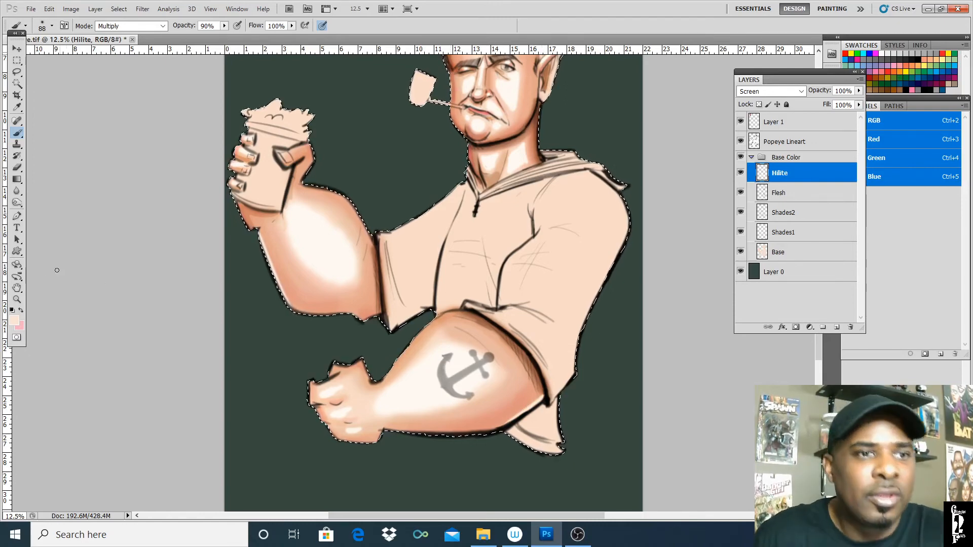
- Set the Eraser to 9% opacity and 191 px and lightly soften the highlight on the cheek below the open eye
{"action": "key", "text": "h"}
{"action": "left_click_drag", "start_coordinate": [534, 191], "coordinate": [526, 283]}
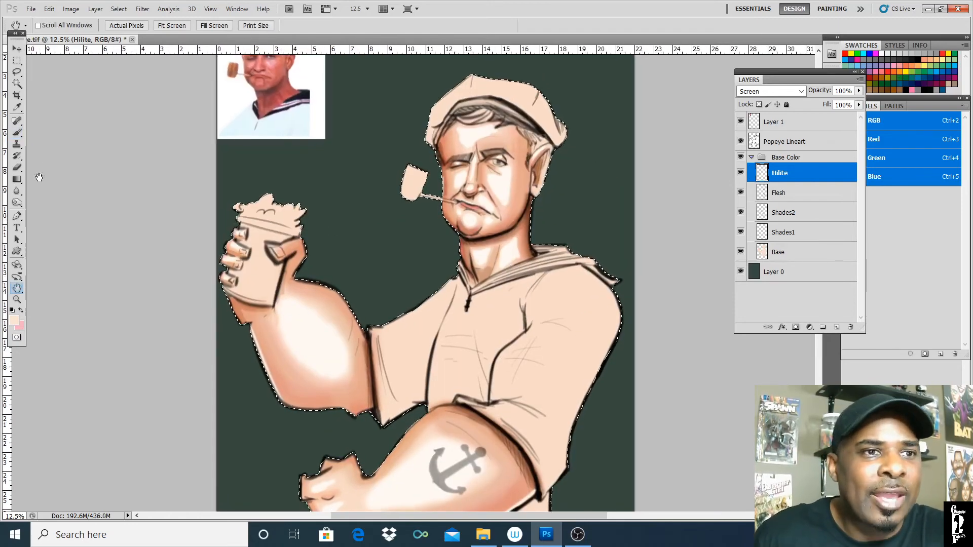
{"action": "left_click", "coordinate": [16, 300]}
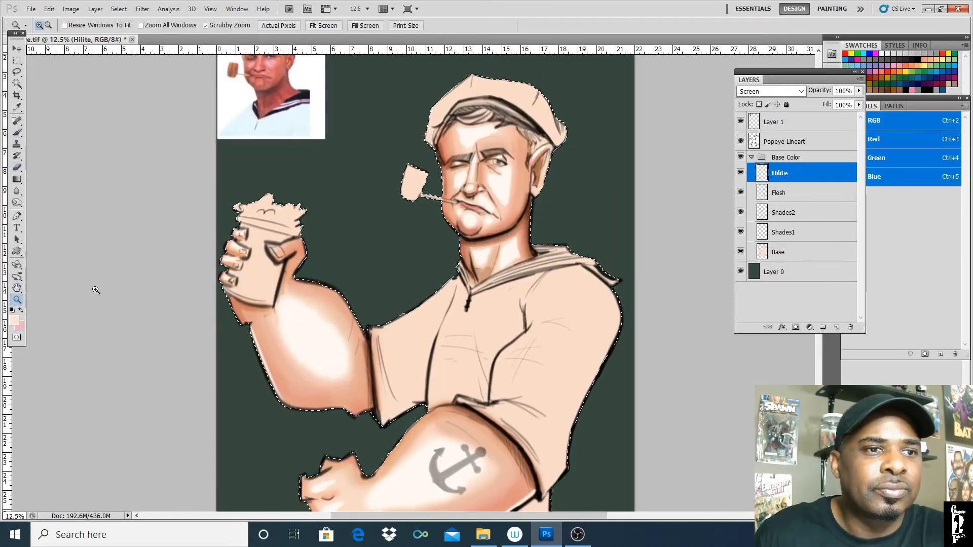
{"action": "left_click", "coordinate": [534, 143]}
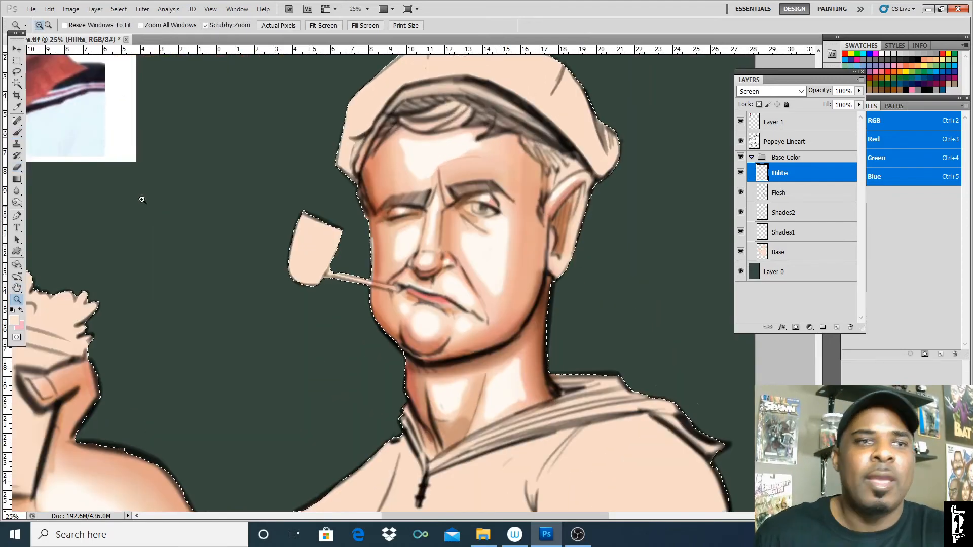
{"action": "left_click", "coordinate": [17, 168]}
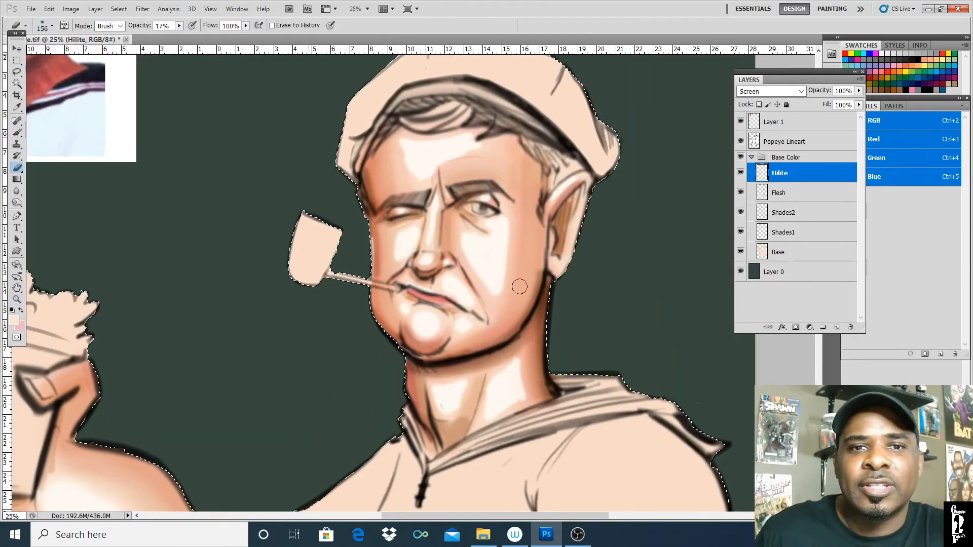
{"action": "left_click", "coordinate": [179, 25]}
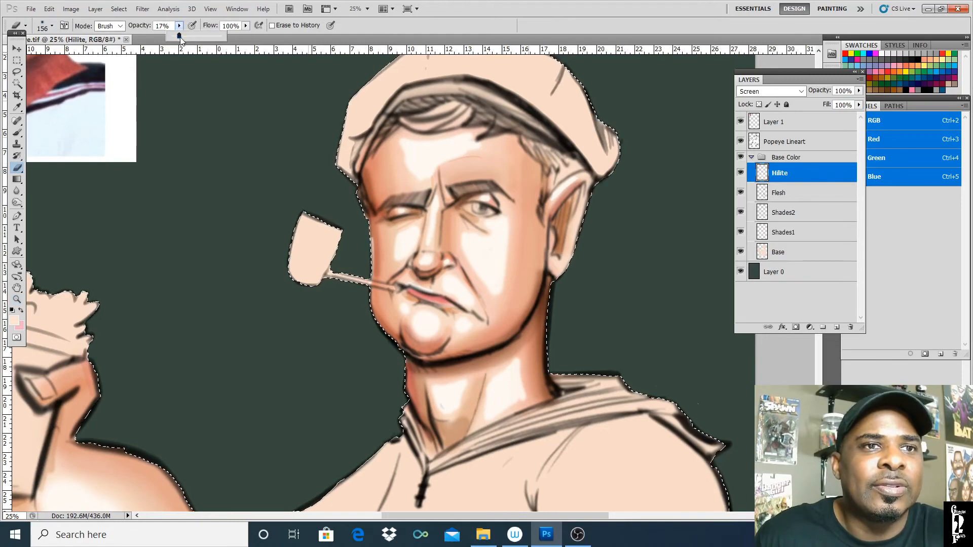
{"action": "left_click_drag", "start_coordinate": [176, 40], "coordinate": [175, 40]}
{"action": "left_click", "coordinate": [52, 26]}
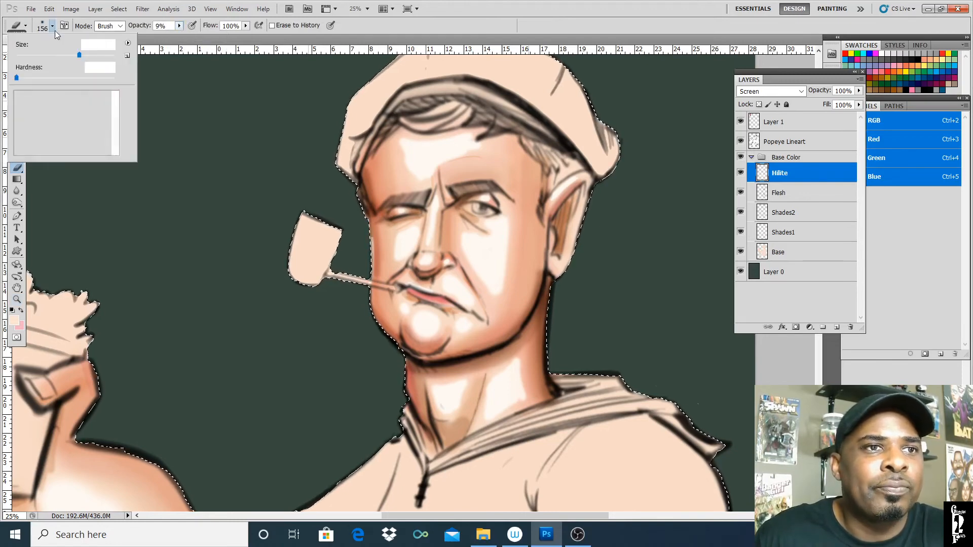
{"action": "left_click_drag", "start_coordinate": [84, 55], "coordinate": [88, 54]}
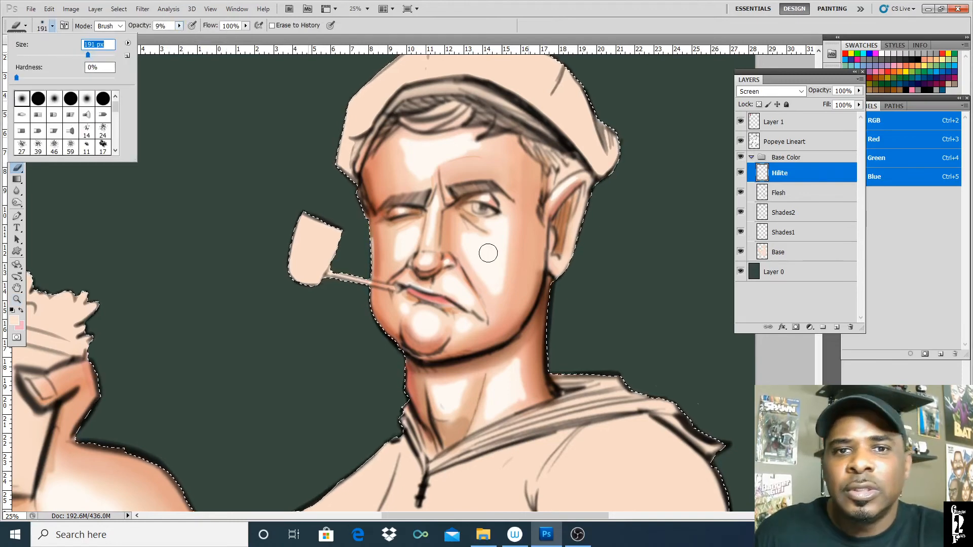
{"action": "left_click", "coordinate": [505, 215]}
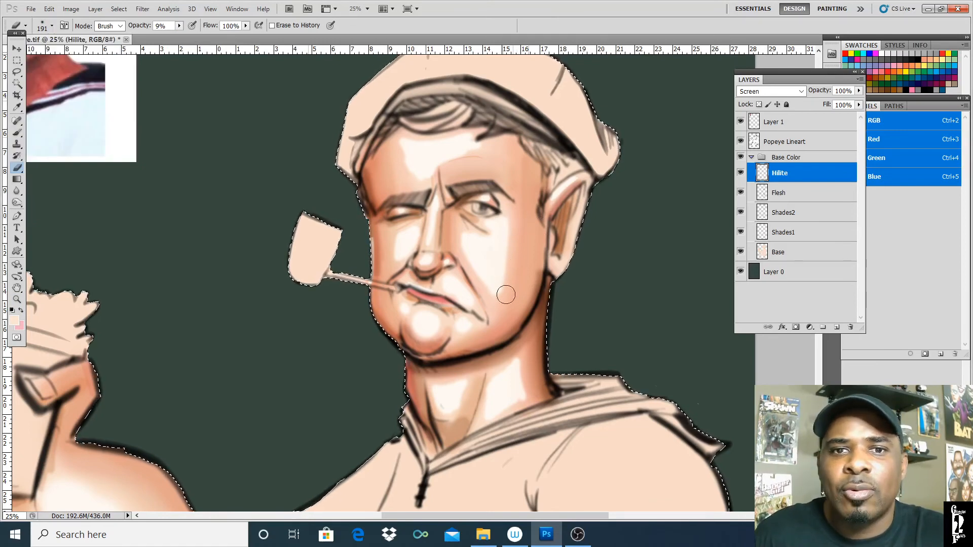
- Raise the Eraser opacity to 34% and soften the highlights on the cheek and forehead
{"action": "left_click", "coordinate": [179, 26]}
{"action": "left_click_drag", "start_coordinate": [177, 36], "coordinate": [193, 38]}
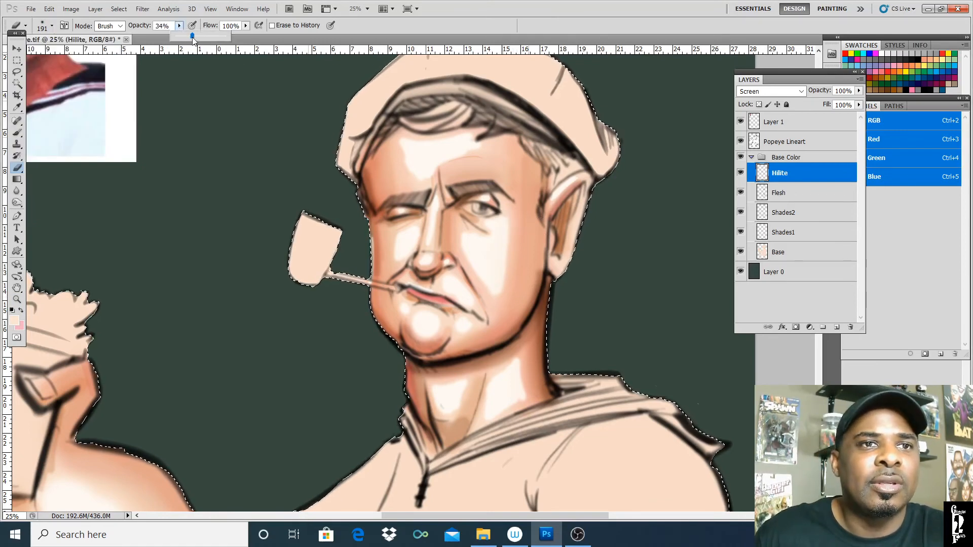
{"action": "left_click", "coordinate": [514, 217]}
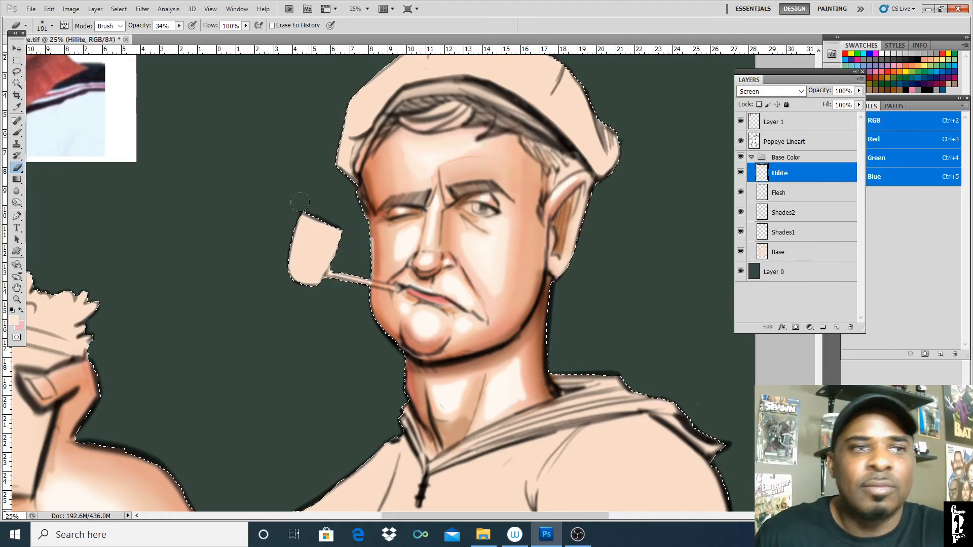
- Set the brush to 42% opacity and 137 px and paint subtle highlights back onto the face
{"action": "key", "text": "b"}
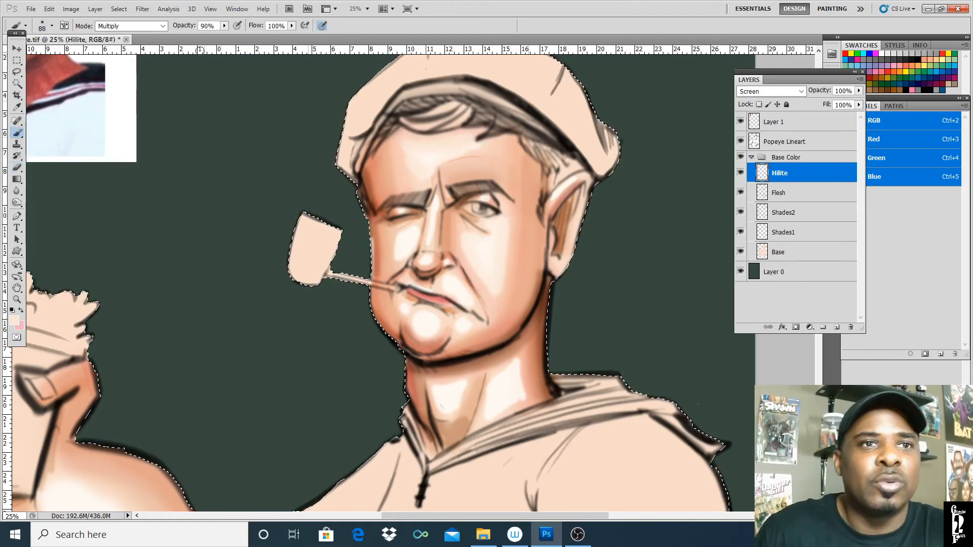
{"action": "mouse_move", "coordinate": [224, 25]}
{"action": "left_mouse_down"}
{"action": "mouse_move", "coordinate": [218, 39]}
{"action": "mouse_move", "coordinate": [193, 43]}
{"action": "left_mouse_up"}
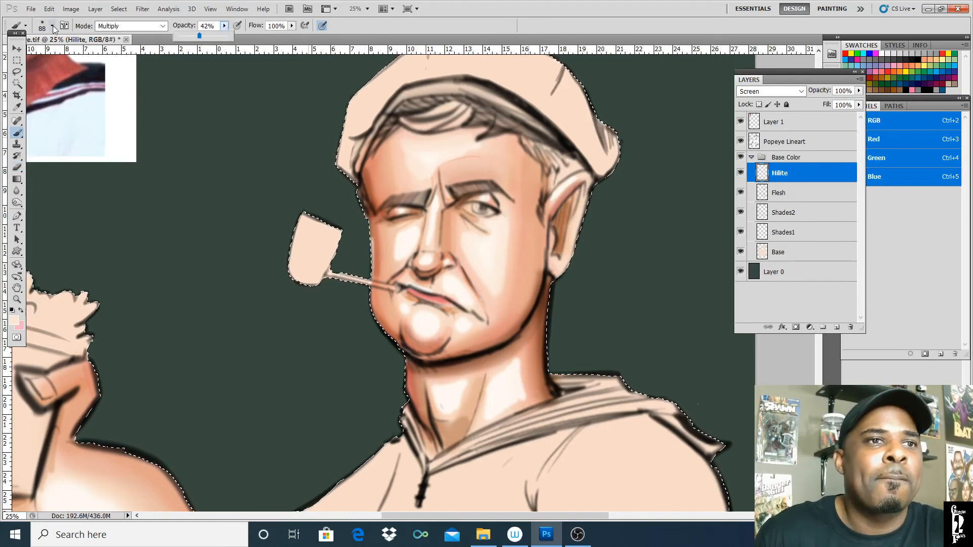
{"action": "left_click", "coordinate": [52, 25]}
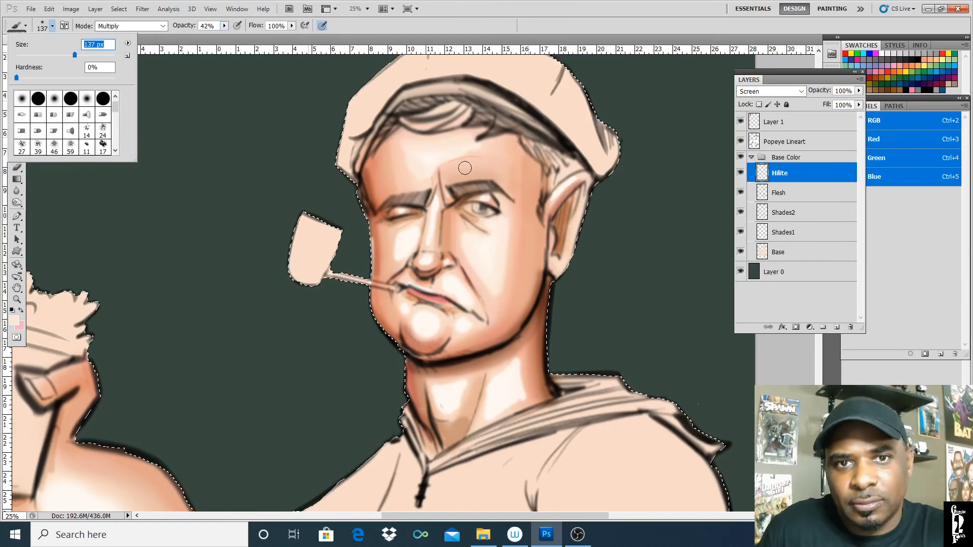
{"action": "key", "text": "Return"}
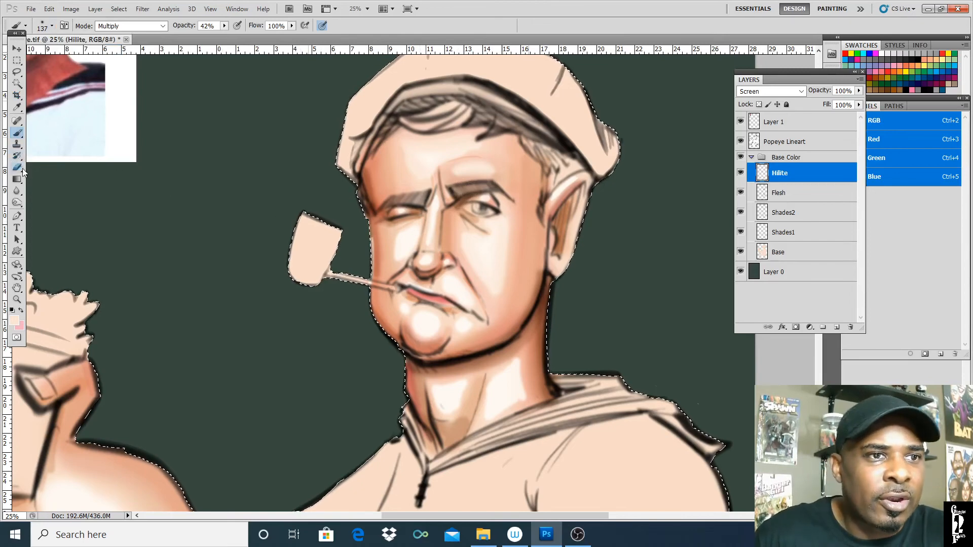
- Tone down the chin and neck highlights with the 191 px Eraser at 34% opacity
{"action": "key", "text": "e"}
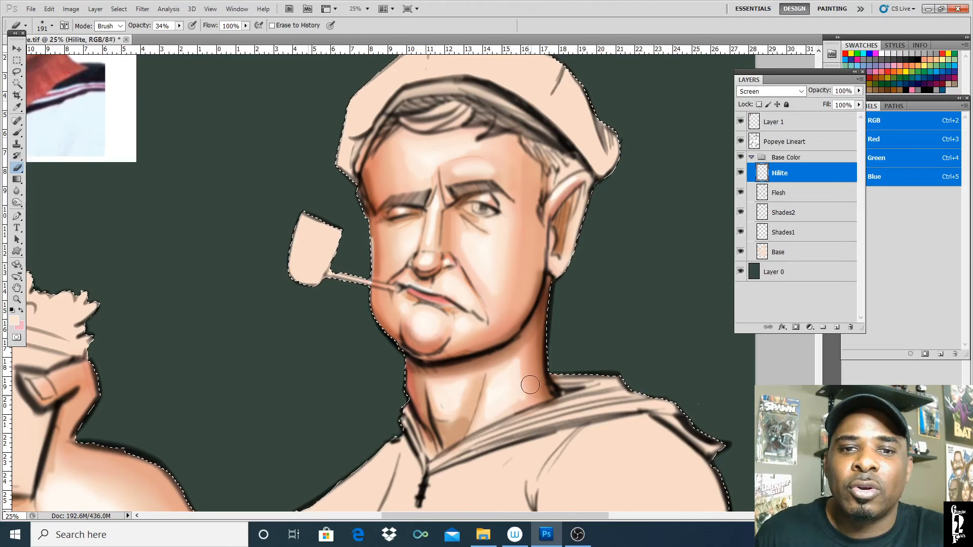
{"action": "left_click_drag", "start_coordinate": [520, 341], "coordinate": [485, 427]}
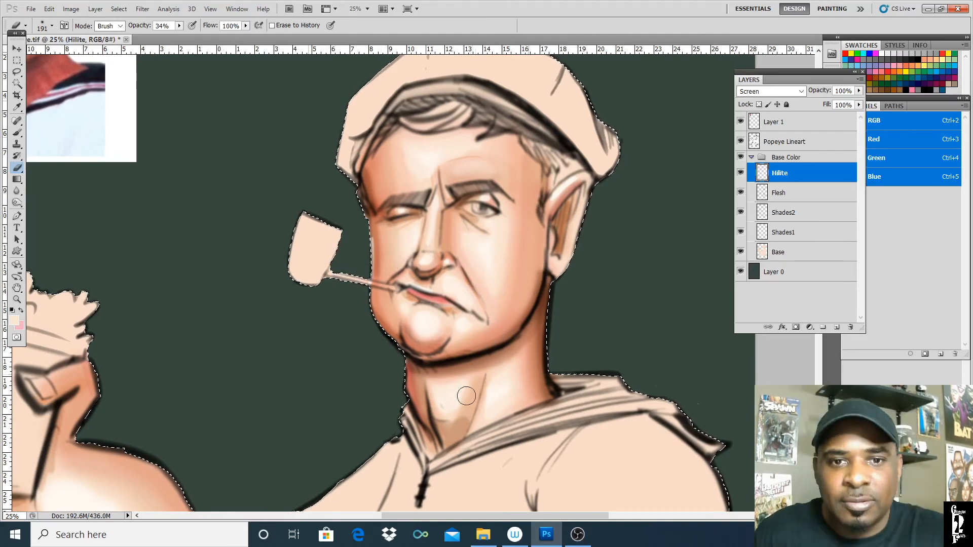
- Enlarge the brush to 197 px and extend the tattooed forearm's highlight softly toward its upper edge
{"action": "left_click", "coordinate": [17, 288]}
{"action": "left_click_drag", "start_coordinate": [396, 253], "coordinate": [416, 76]}
{"action": "left_click_drag", "start_coordinate": [427, 360], "coordinate": [430, 295]}
{"action": "left_click_drag", "start_coordinate": [436, 447], "coordinate": [422, 288]}
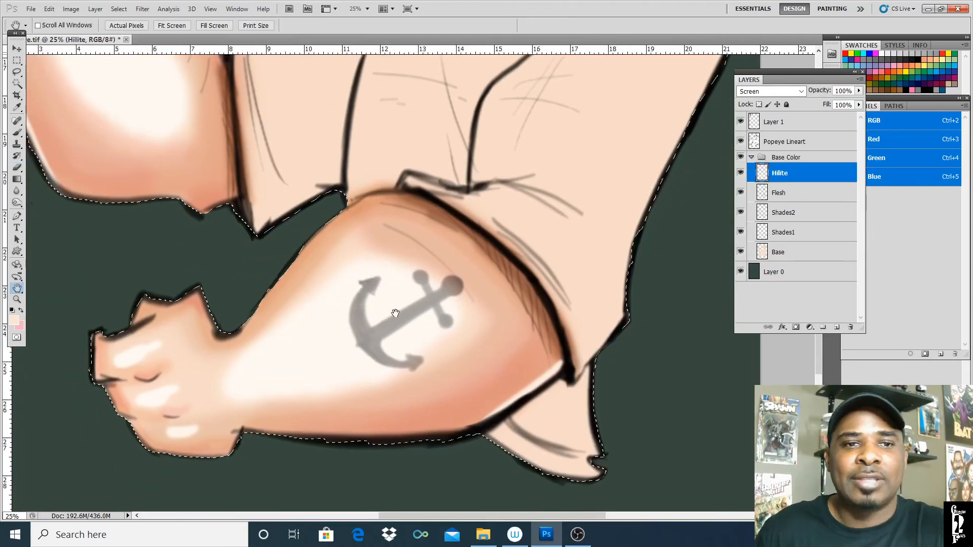
{"action": "key", "text": "b"}
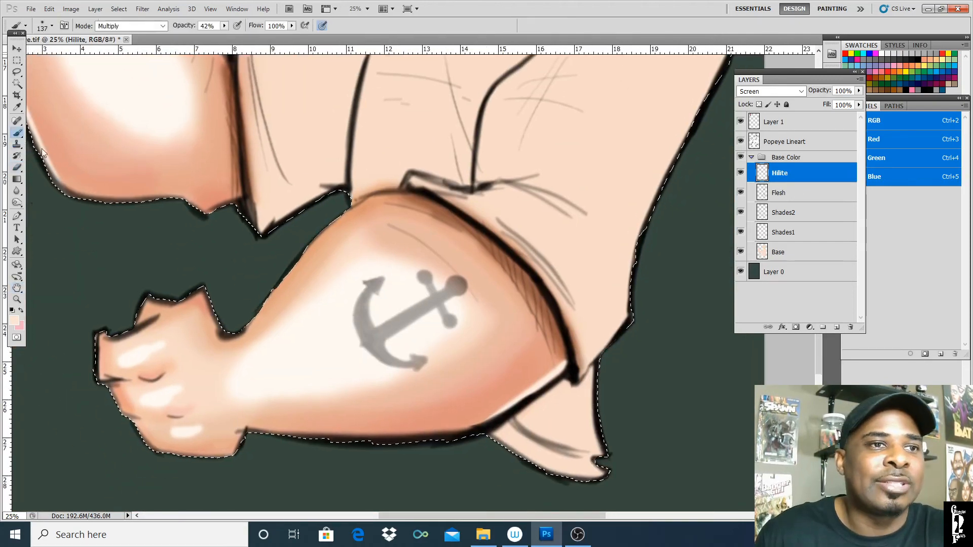
{"action": "left_click", "coordinate": [51, 26]}
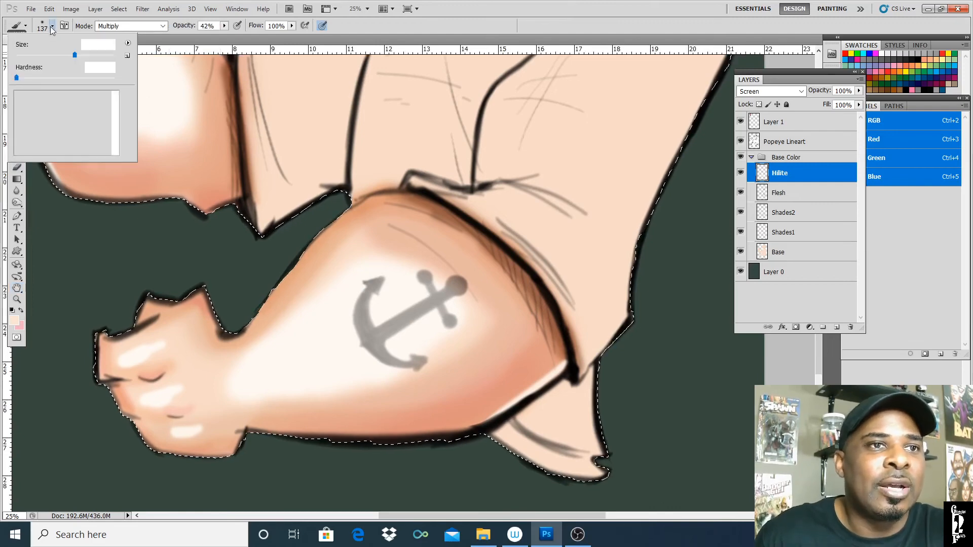
{"action": "left_click_drag", "start_coordinate": [87, 54], "coordinate": [89, 55]}
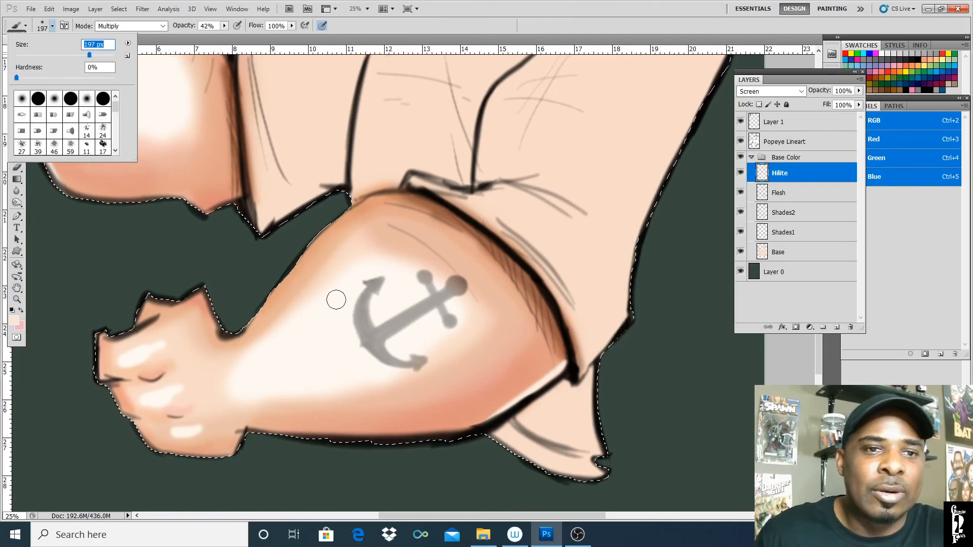
{"action": "left_click", "coordinate": [260, 340]}
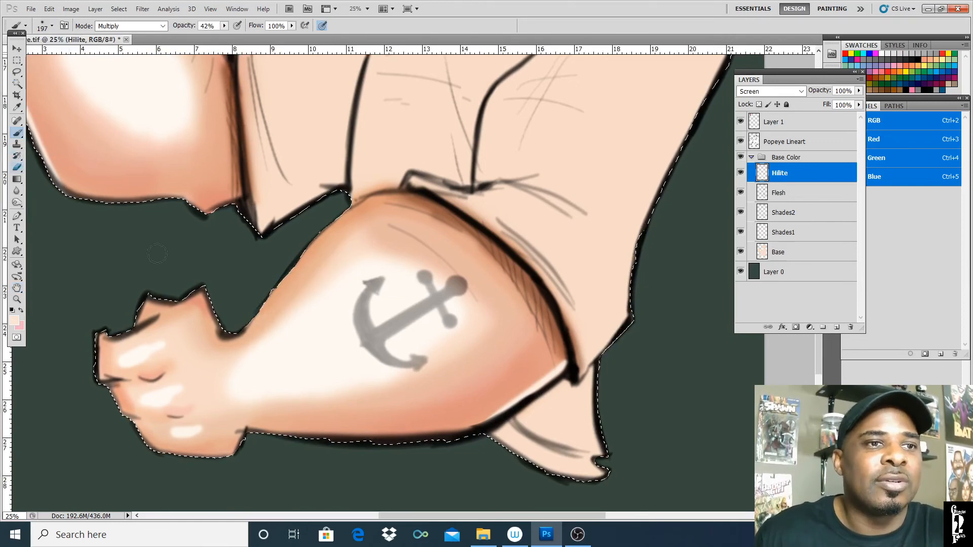
{"action": "mouse_move", "coordinate": [276, 322]}
{"action": "left_mouse_down"}
{"action": "mouse_move", "coordinate": [359, 228]}
{"action": "mouse_move", "coordinate": [317, 266]}
{"action": "left_mouse_up"}
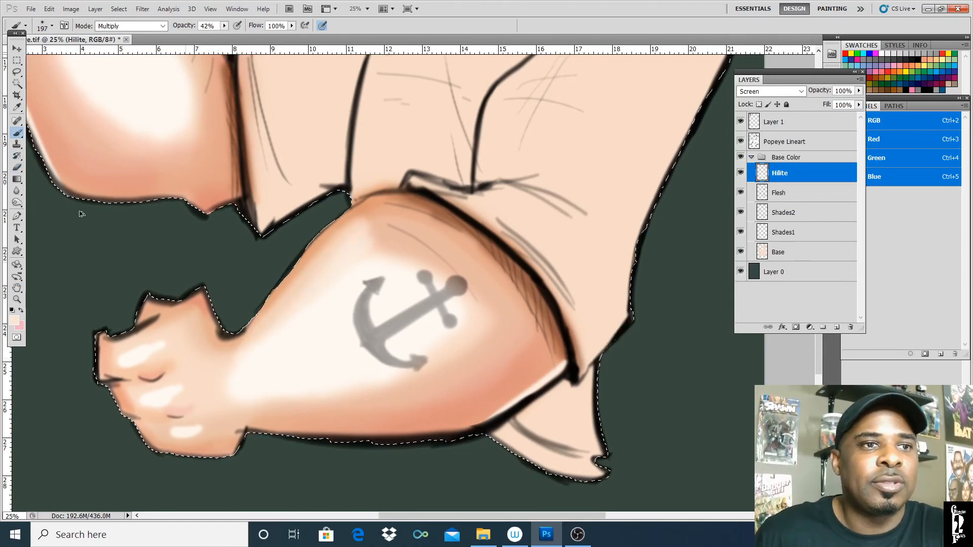
- Enlarge the Eraser to 349 px at 34% opacity and soften the highlights on the fist and tattooed forearm
{"action": "left_click", "coordinate": [17, 168]}
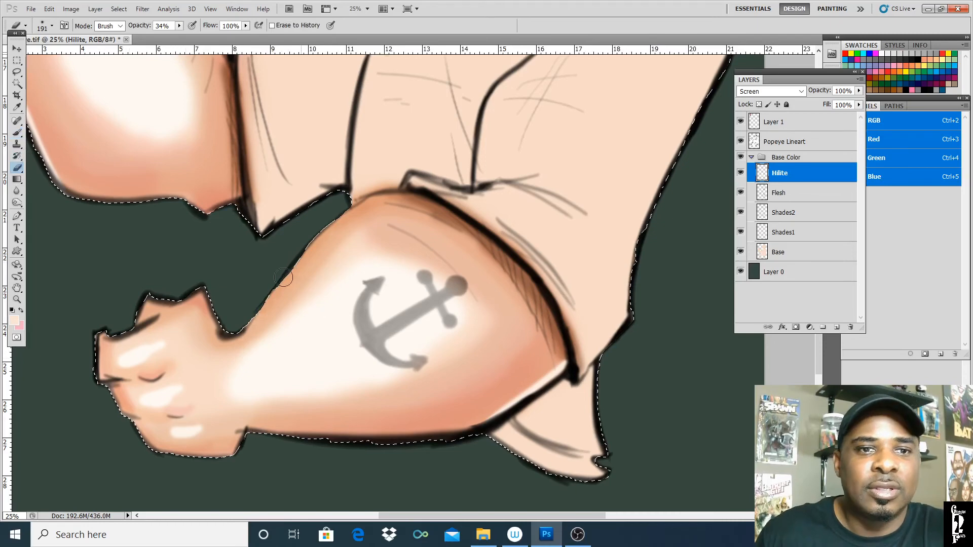
{"action": "left_click", "coordinate": [52, 26]}
{"action": "left_click_drag", "start_coordinate": [72, 54], "coordinate": [94, 56]}
{"action": "key", "text": "Return"}
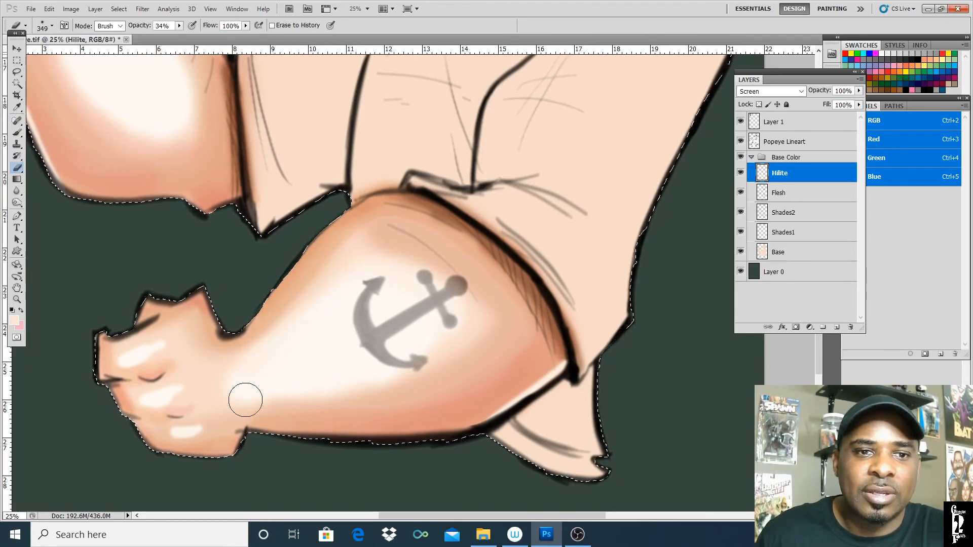
{"action": "mouse_move", "coordinate": [154, 355]}
{"action": "left_mouse_down"}
{"action": "mouse_move", "coordinate": [111, 360]}
{"action": "mouse_move", "coordinate": [228, 424]}
{"action": "mouse_move", "coordinate": [188, 330]}
{"action": "mouse_move", "coordinate": [167, 336]}
{"action": "mouse_move", "coordinate": [158, 401]}
{"action": "left_mouse_up"}
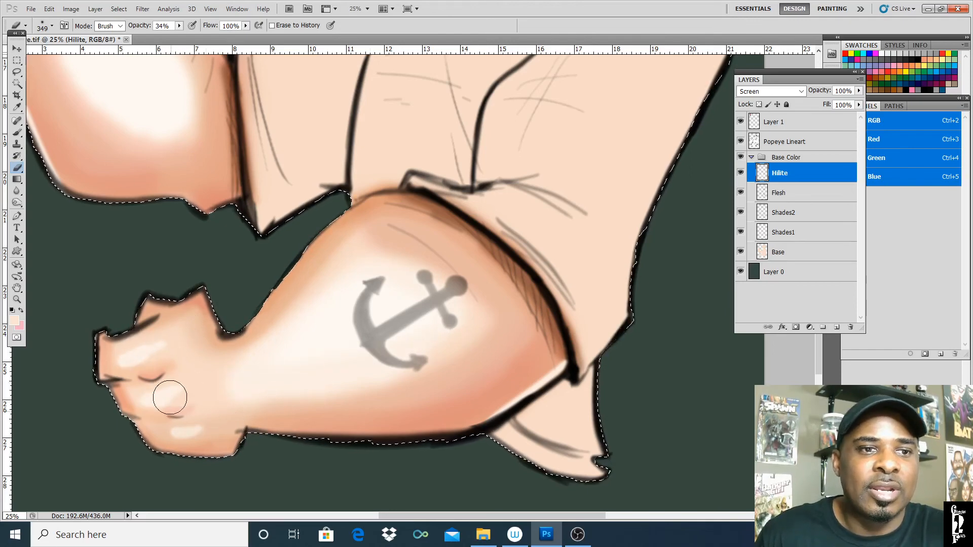
{"action": "left_click_drag", "start_coordinate": [346, 334], "coordinate": [363, 349]}
- Soften the edges of the raised forearm's highlight with the 349 px Eraser at 34% opacity
{"action": "left_click_drag", "start_coordinate": [177, 201], "coordinate": [400, 375]}
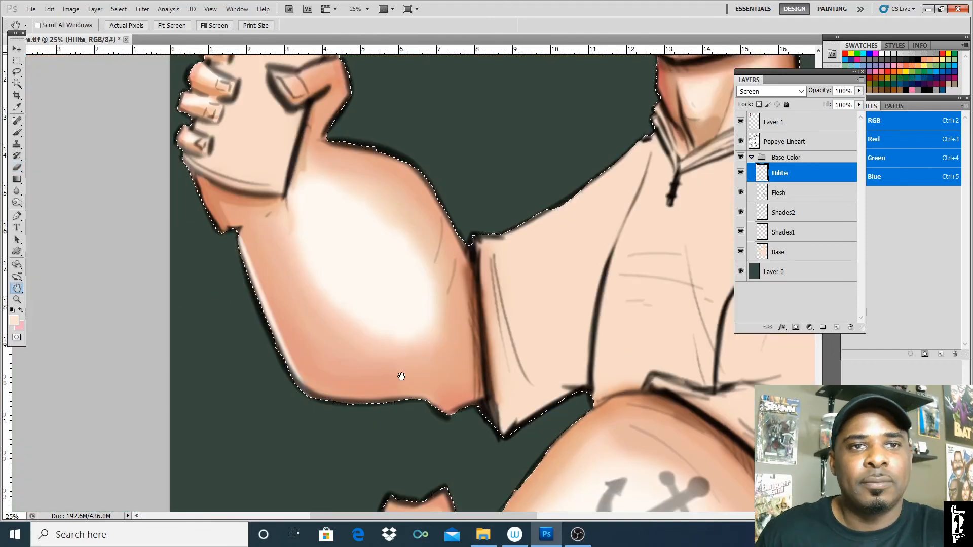
{"action": "left_click_drag", "start_coordinate": [374, 345], "coordinate": [385, 361]}
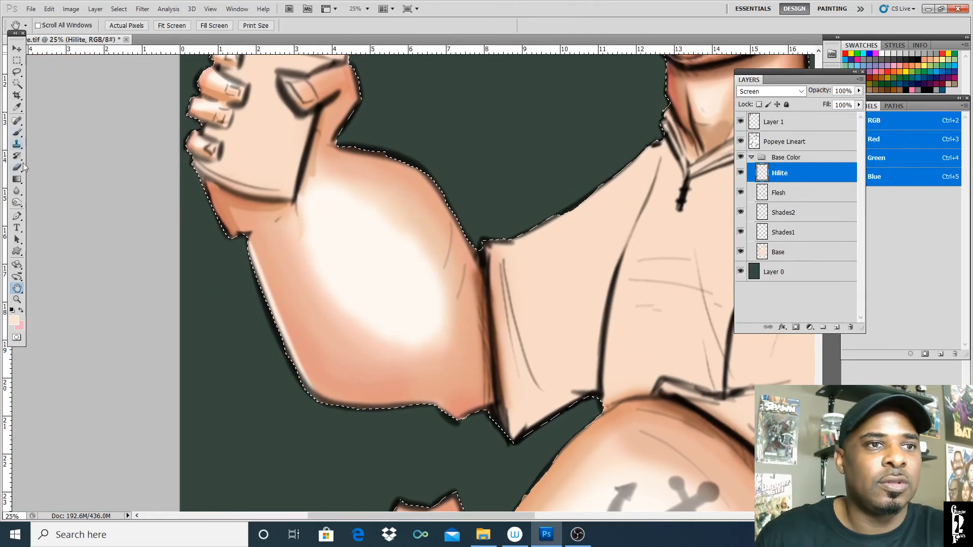
{"action": "left_click", "coordinate": [18, 170]}
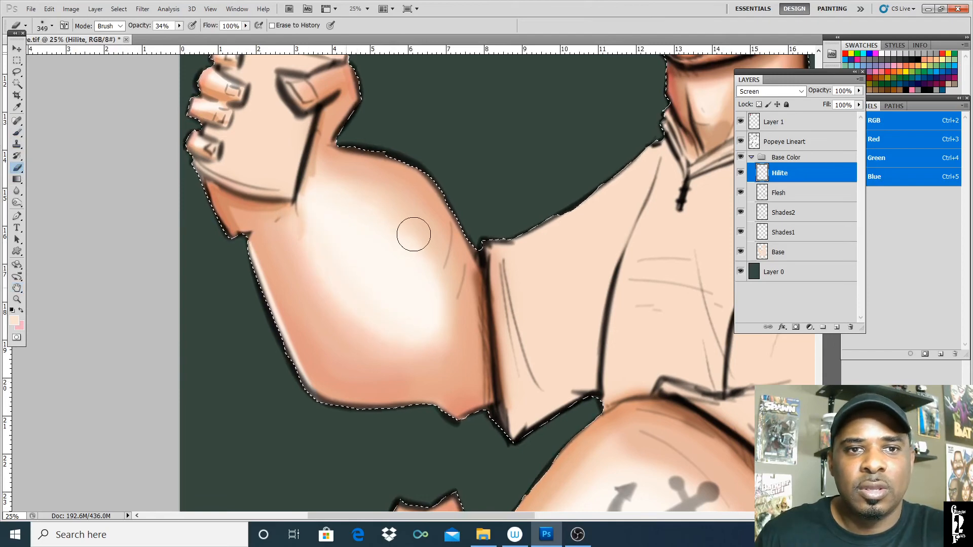
- Examine the skin shading across the whole drawing with the selection temporarily removed, and restore the selection
{"action": "key", "text": "ctrl+minus"}
{"action": "key", "text": "ctrl+minus"}
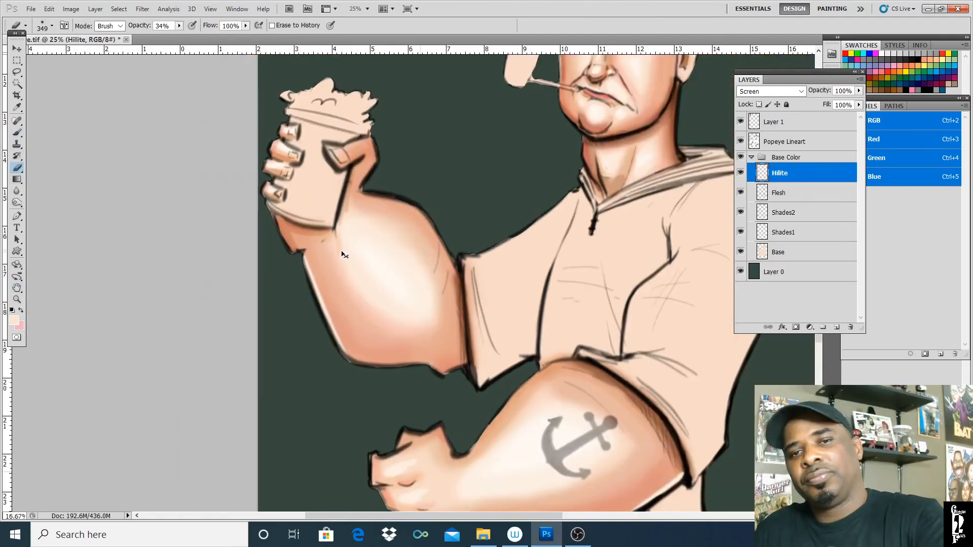
{"action": "key", "text": "ctrl+minus"}
{"action": "key", "text": "ctrl+d"}
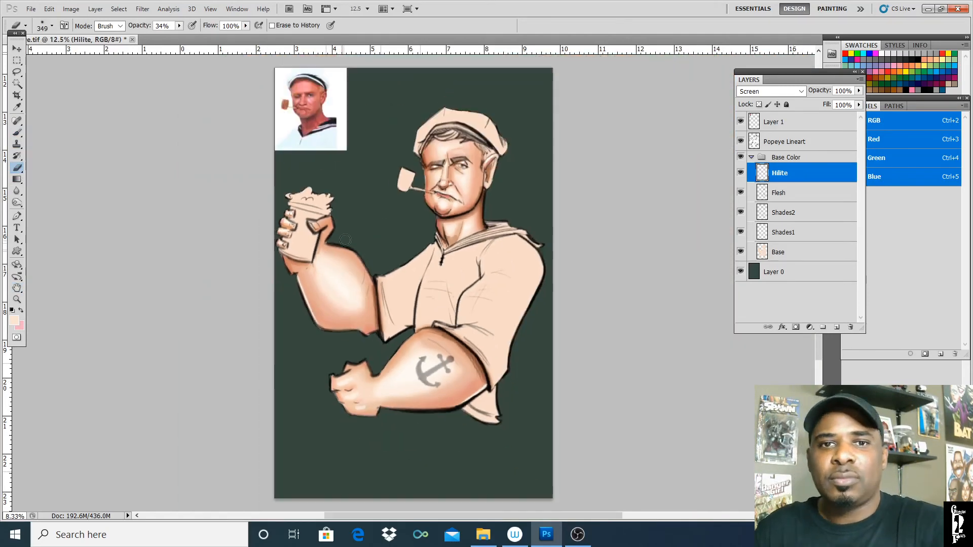
{"action": "key", "text": "ctrl+shift+d"}
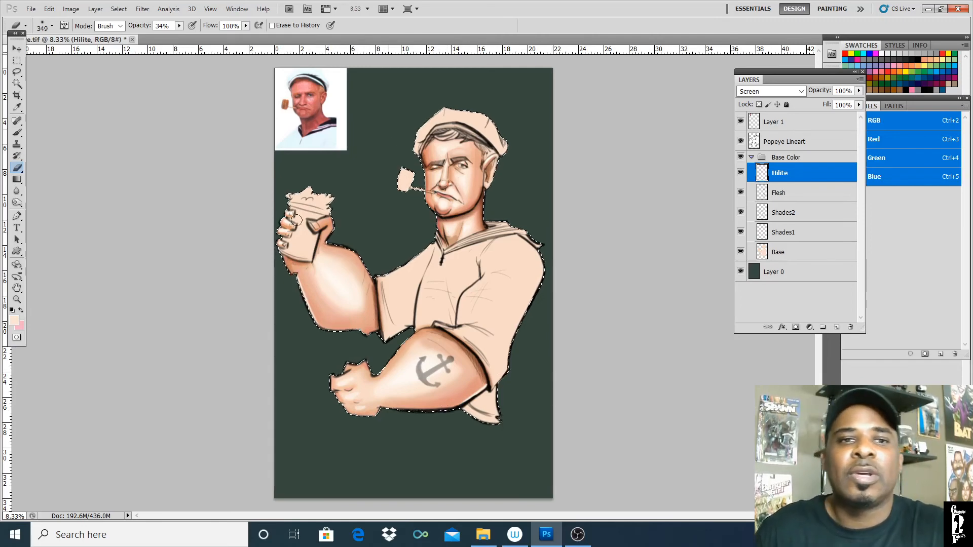
{"action": "key", "text": "h"}
{"action": "key", "text": "ctrl+d"}
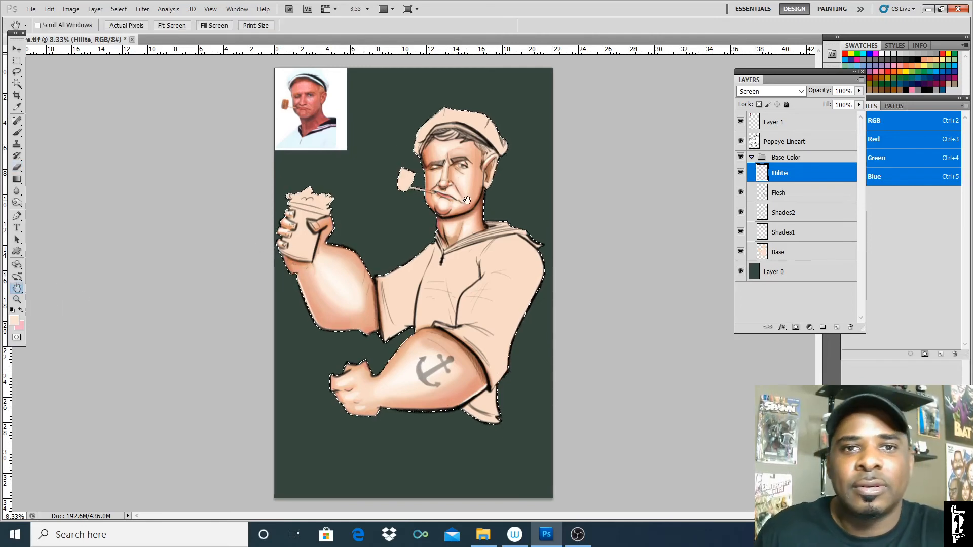
{"action": "key", "text": "ctrl+shift+d"}
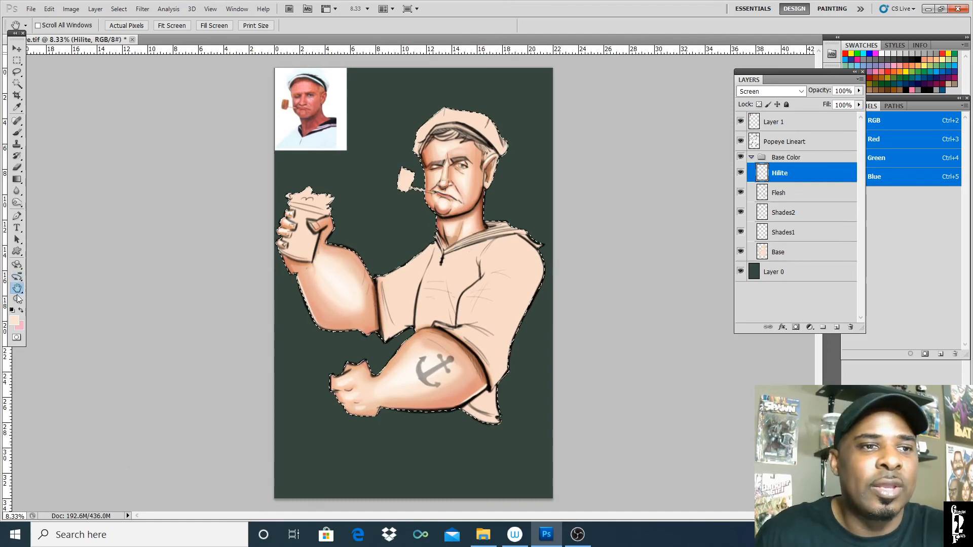
- Set a white brush to 97% opacity and 26 px and paint the white of the open eye
{"action": "key", "text": "z"}
{"action": "left_click_drag", "start_coordinate": [403, 166], "coordinate": [520, 126]}
{"action": "left_click", "coordinate": [499, 167]}
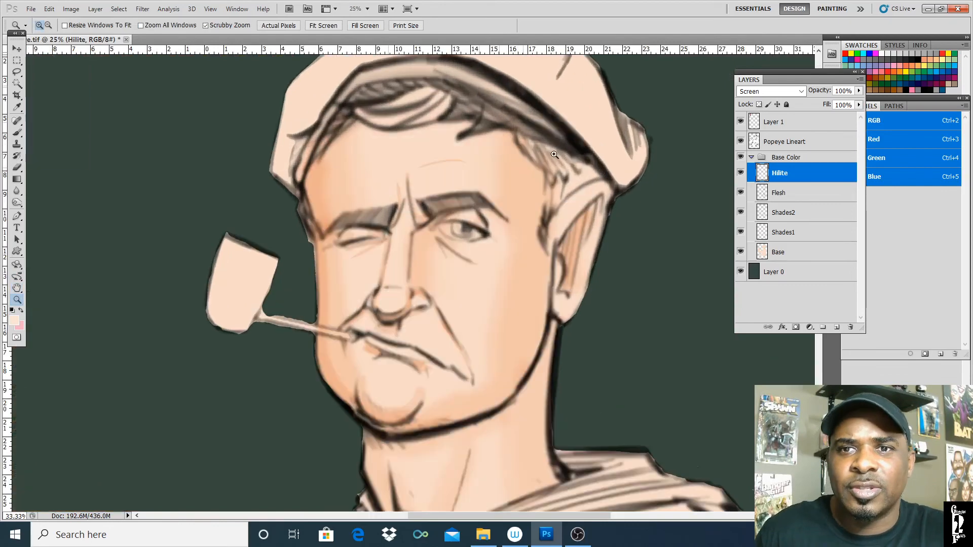
{"action": "left_click", "coordinate": [17, 133]}
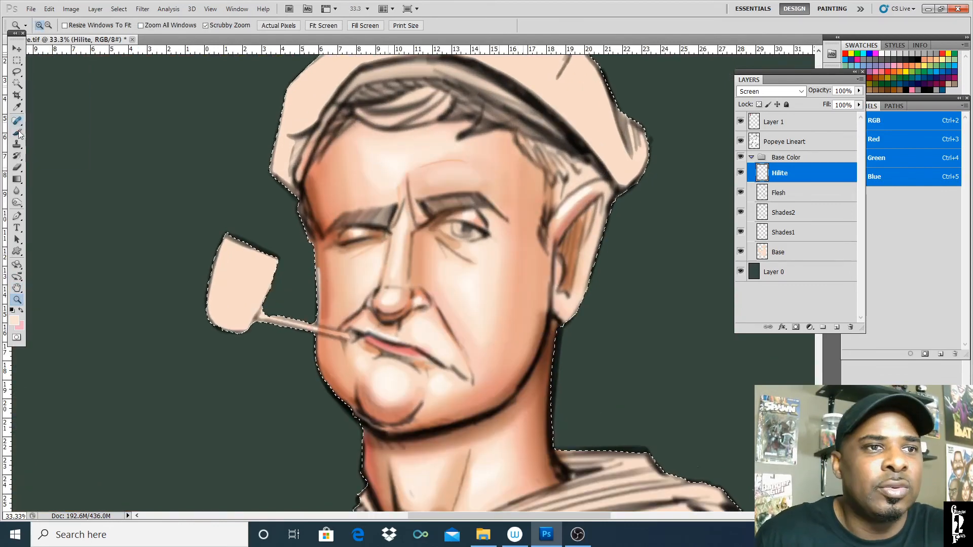
{"action": "left_click", "coordinate": [11, 310]}
{"action": "left_click", "coordinate": [21, 309]}
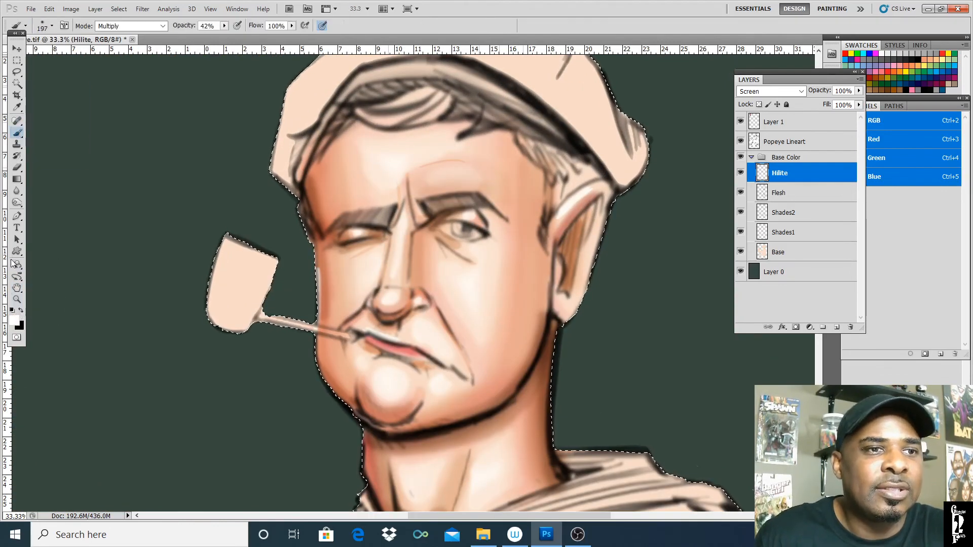
{"action": "left_click_drag", "start_coordinate": [224, 25], "coordinate": [229, 40]}
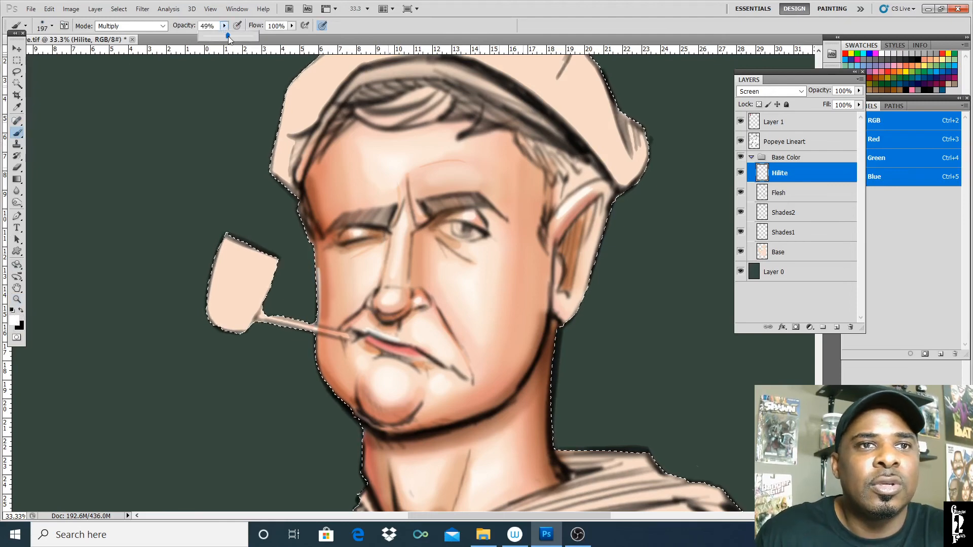
{"action": "left_click", "coordinate": [52, 26]}
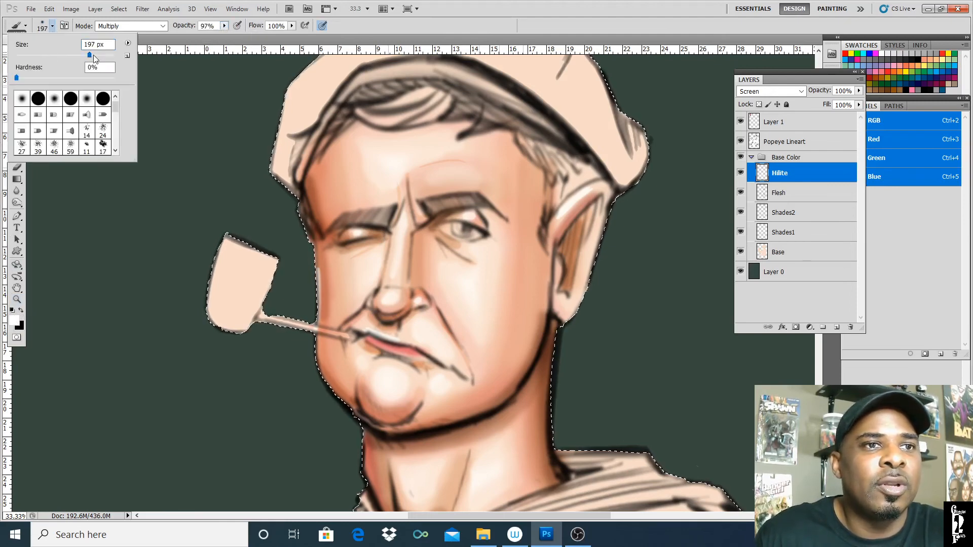
{"action": "left_click_drag", "start_coordinate": [46, 55], "coordinate": [29, 55]}
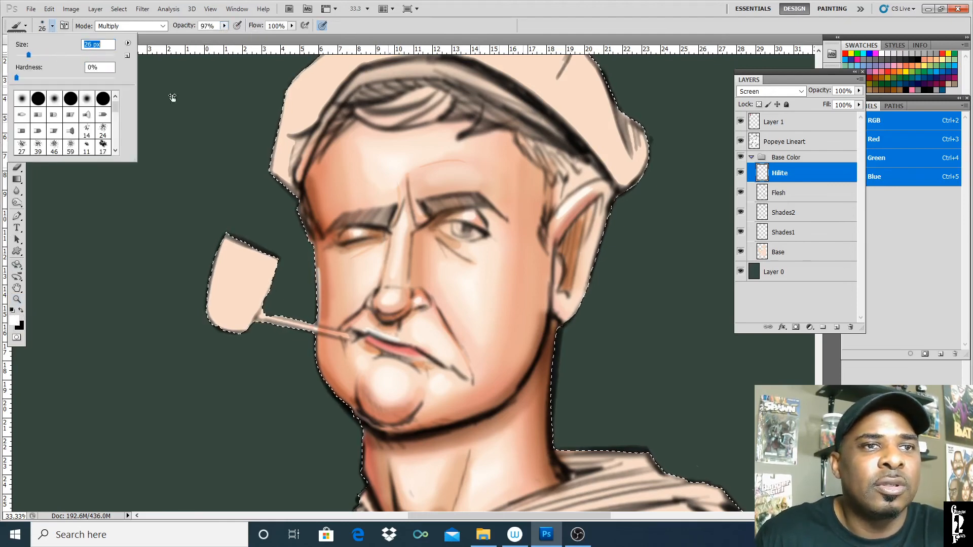
{"action": "left_click", "coordinate": [473, 236]}
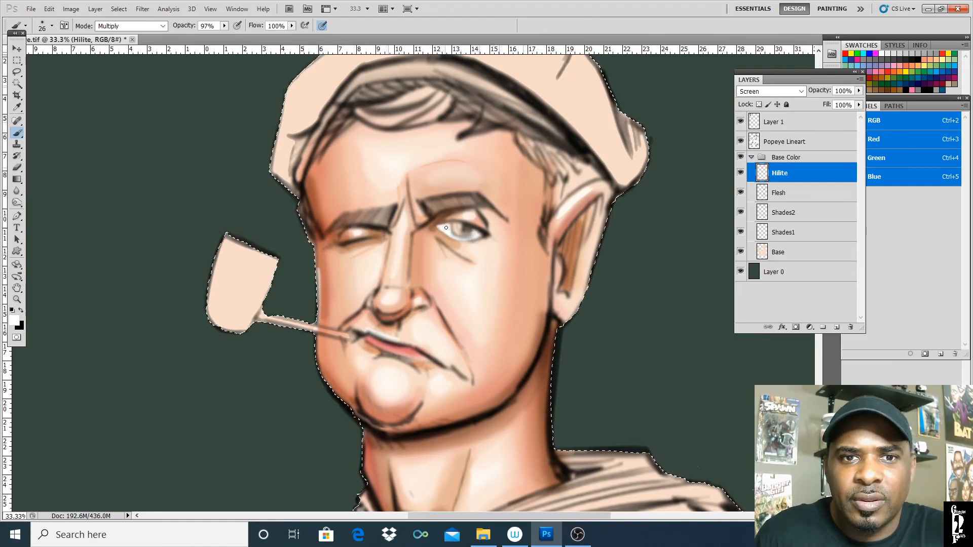
- Consult the reference photo's face and set the brush's foreground color to blue #1e8cd3 for the open eye
{"action": "key", "text": "h"}
{"action": "left_click_drag", "start_coordinate": [273, 201], "coordinate": [328, 287]}
{"action": "key", "text": "ctrl+minus"}
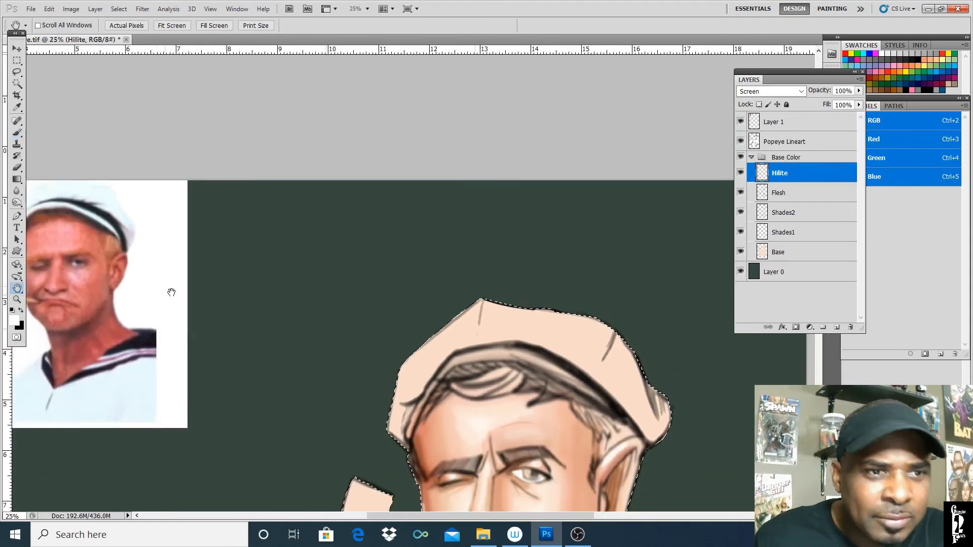
{"action": "left_click_drag", "start_coordinate": [461, 365], "coordinate": [358, 122]}
{"action": "left_click", "coordinate": [17, 300]}
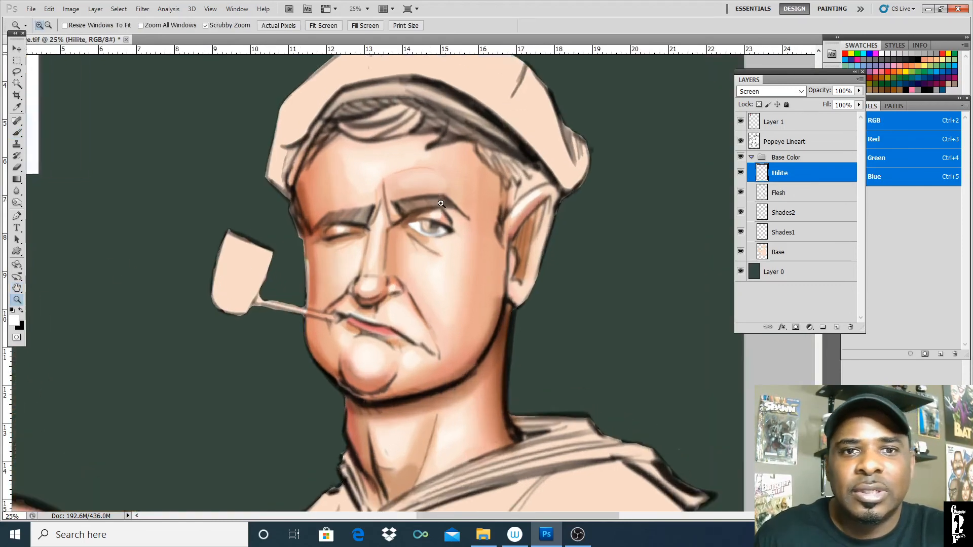
{"action": "left_click", "coordinate": [440, 198]}
{"action": "left_click", "coordinate": [439, 198]}
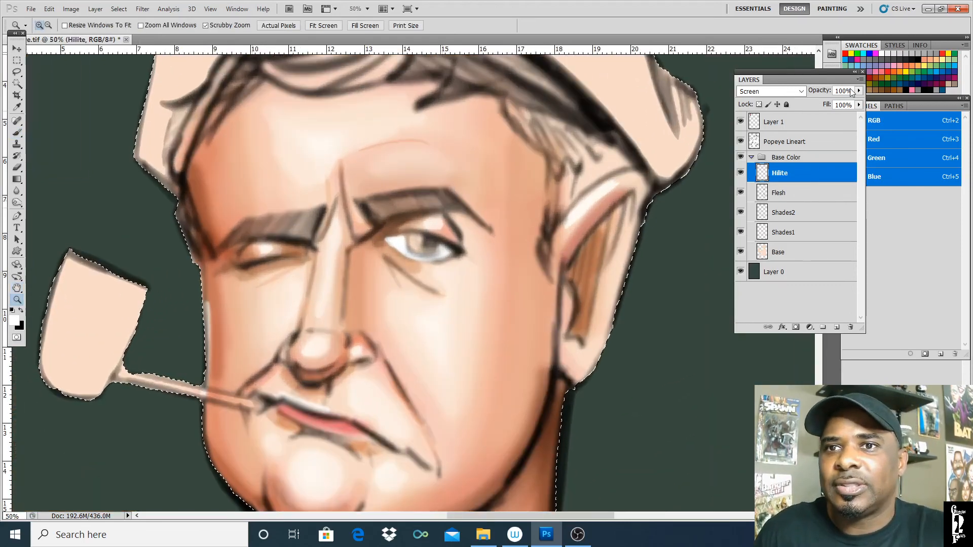
{"action": "left_click", "coordinate": [956, 66]}
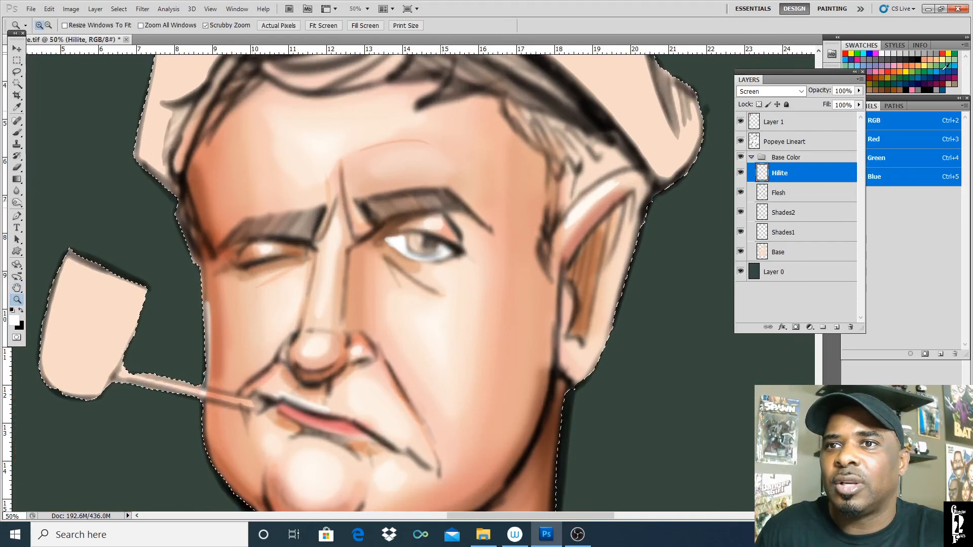
{"action": "left_click", "coordinate": [14, 320]}
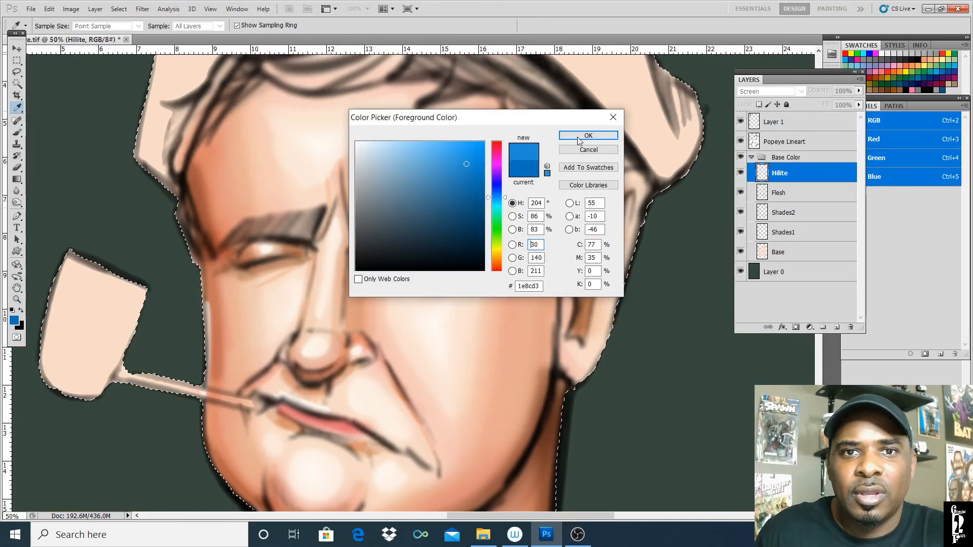
{"action": "left_click", "coordinate": [589, 136]}
{"action": "left_click", "coordinate": [17, 133]}
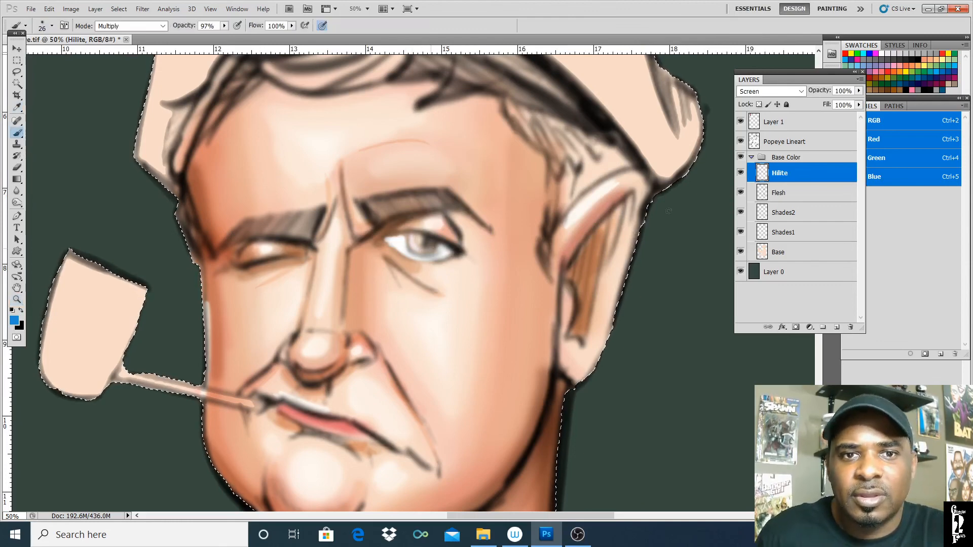
- Create a new Normal-mode layer named Eyes above the Hilite layer
{"action": "left_click", "coordinate": [860, 80]}
{"action": "left_click", "coordinate": [853, 89]}
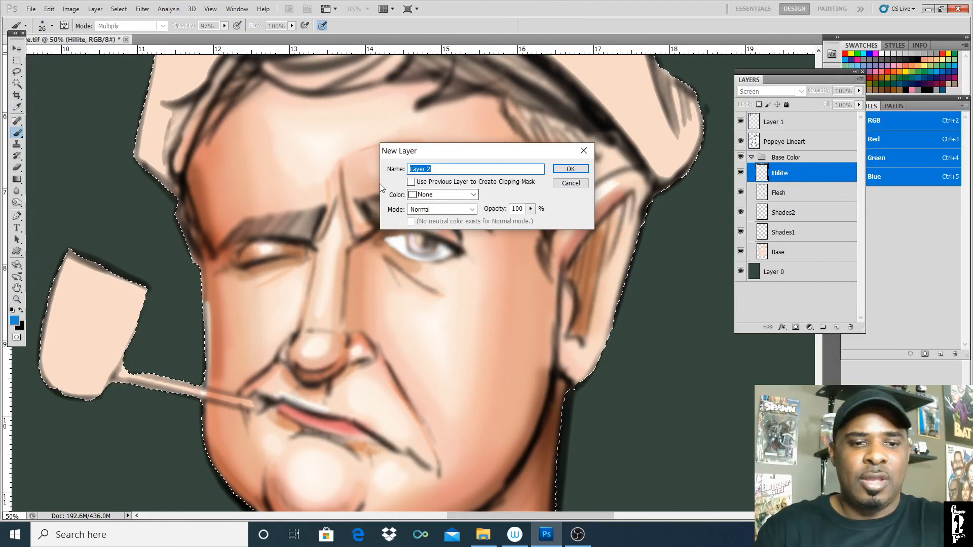
{"action": "type", "text": "Eyes"}
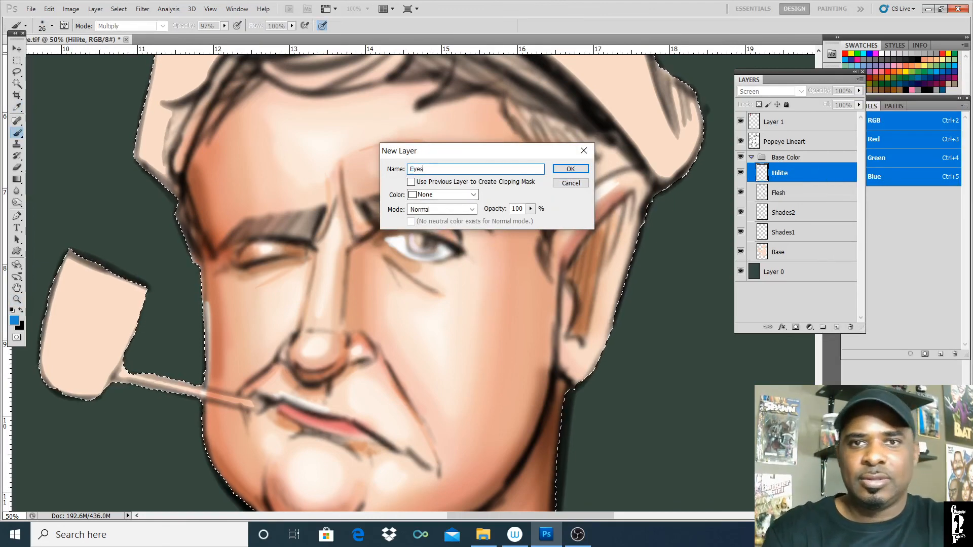
{"action": "key", "text": "Return"}
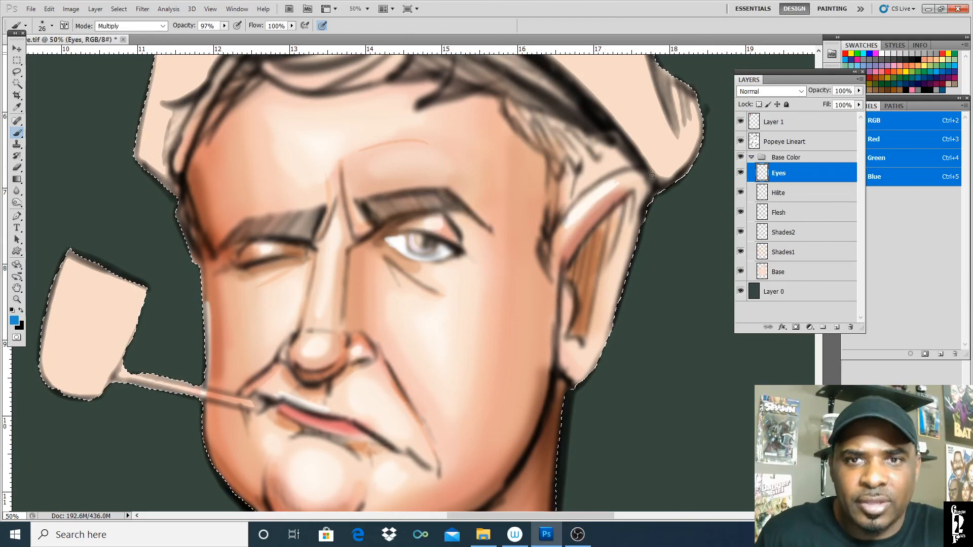
- Try painting the open eye's iris blue with the 26 px brush at 69% opacity, and undo the strokes
{"action": "left_click", "coordinate": [224, 25]}
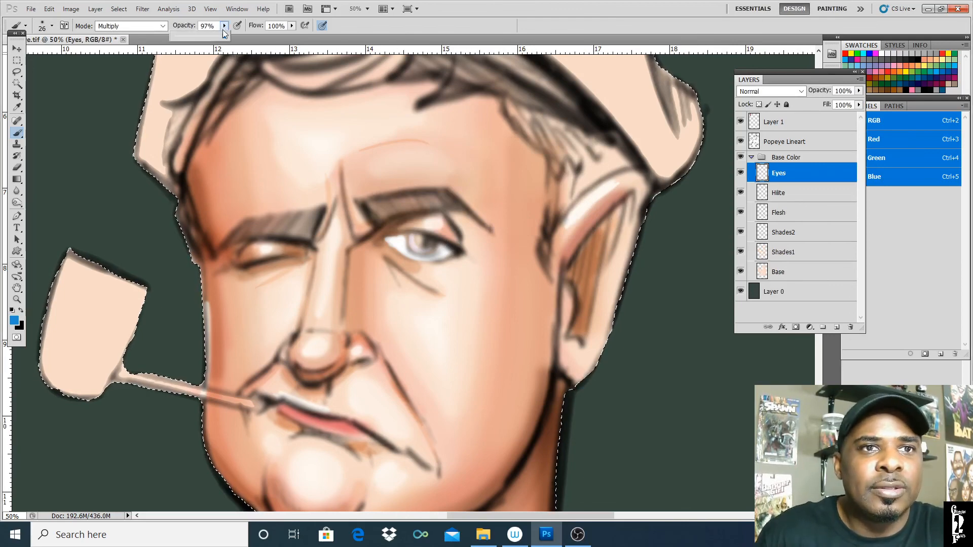
{"action": "left_click_drag", "start_coordinate": [228, 37], "coordinate": [215, 38]}
{"action": "left_click", "coordinate": [412, 238]}
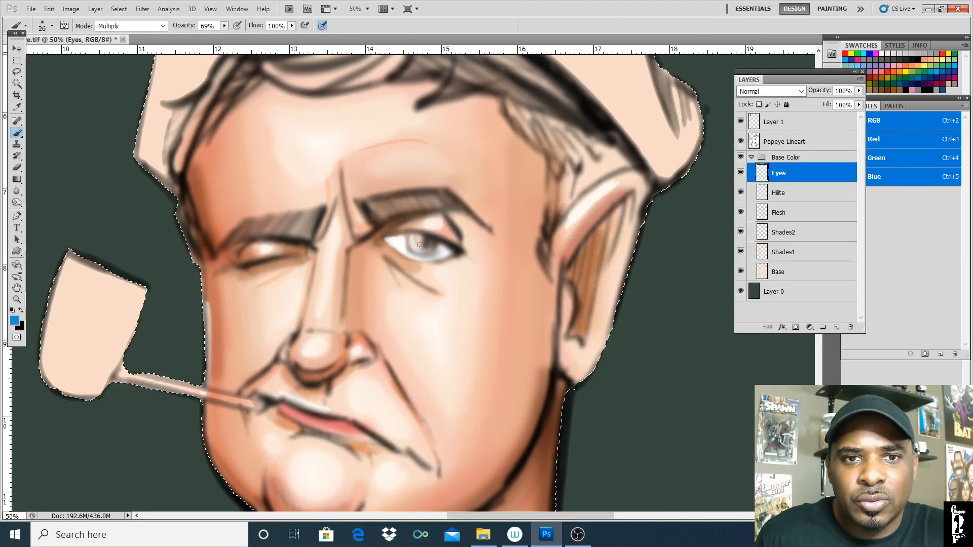
{"action": "left_click_drag", "start_coordinate": [415, 247], "coordinate": [411, 239]}
{"action": "key", "text": "ctrl+z"}
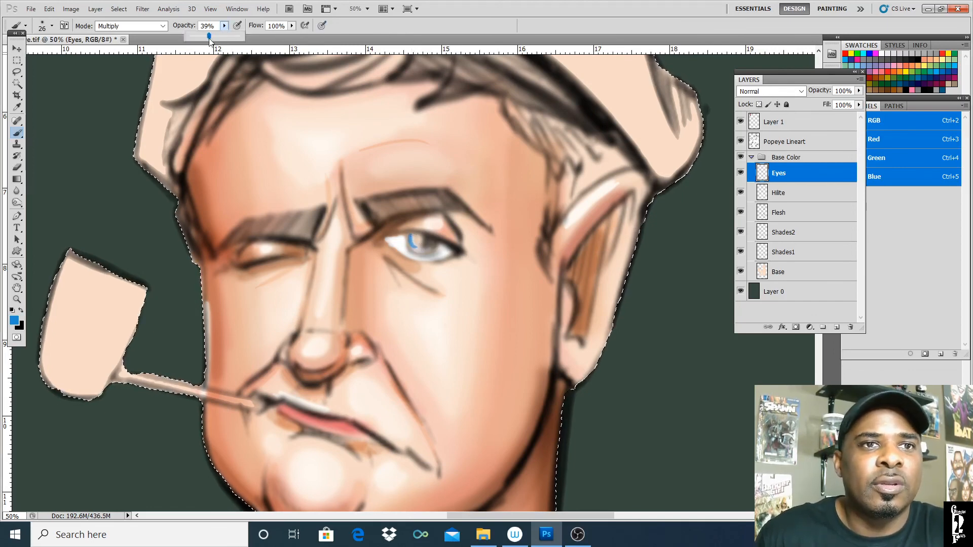
{"action": "key", "text": "ctrl+alt+z"}
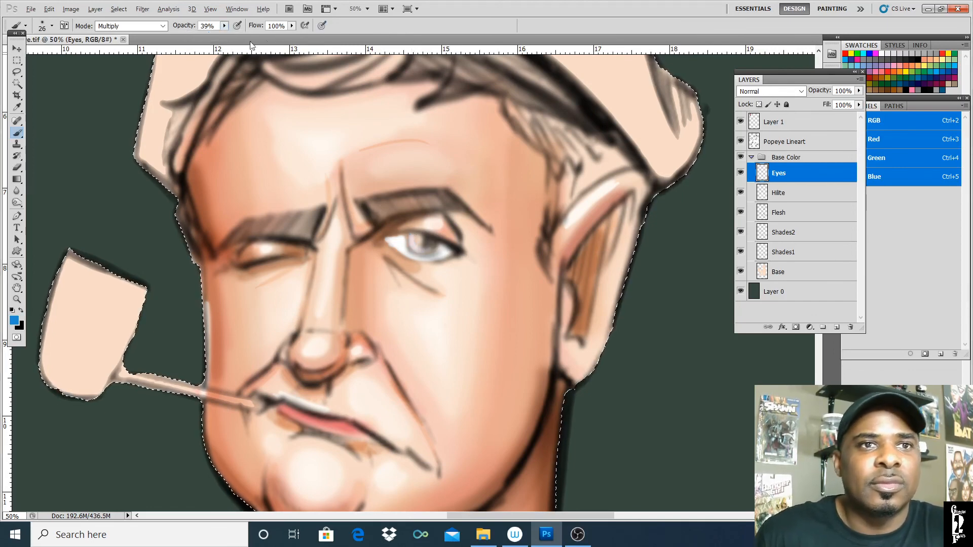
- Paint the open eye's iris blue with a 41 px brush at 75% opacity and lower the Eyes layer's opacity to 60%
{"action": "left_click", "coordinate": [225, 26]}
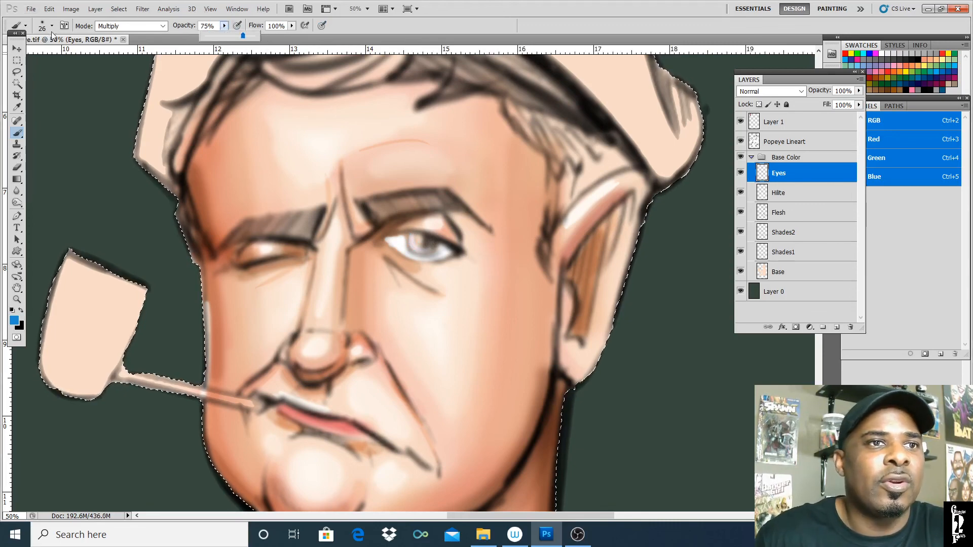
{"action": "left_click", "coordinate": [51, 26]}
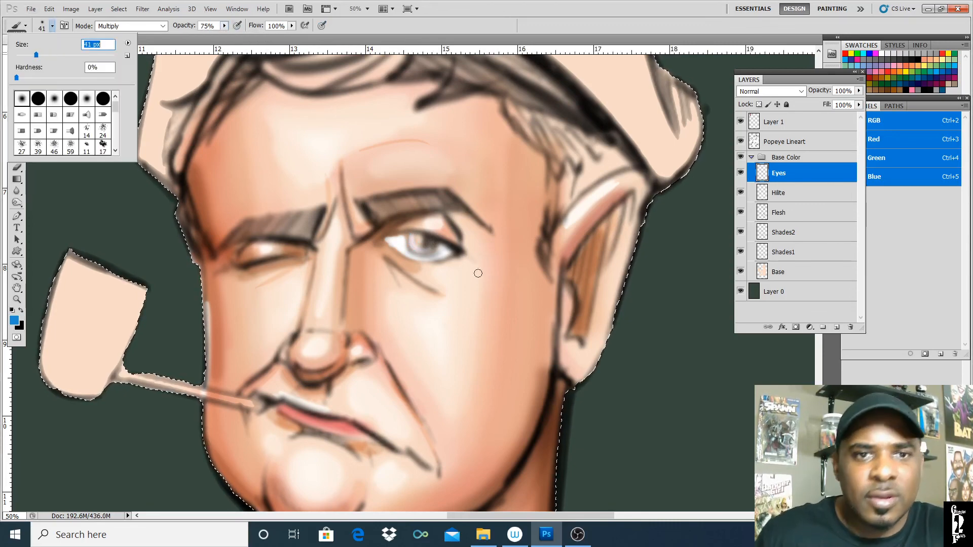
{"action": "key", "text": "Return"}
{"action": "left_click_drag", "start_coordinate": [424, 245], "coordinate": [419, 242]}
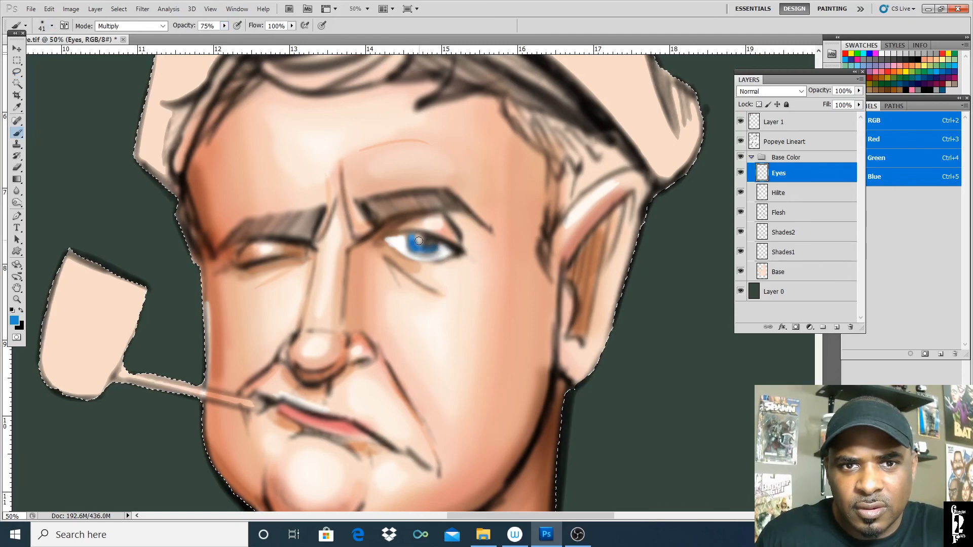
{"action": "left_click", "coordinate": [858, 92]}
{"action": "left_click_drag", "start_coordinate": [859, 103], "coordinate": [839, 105]}
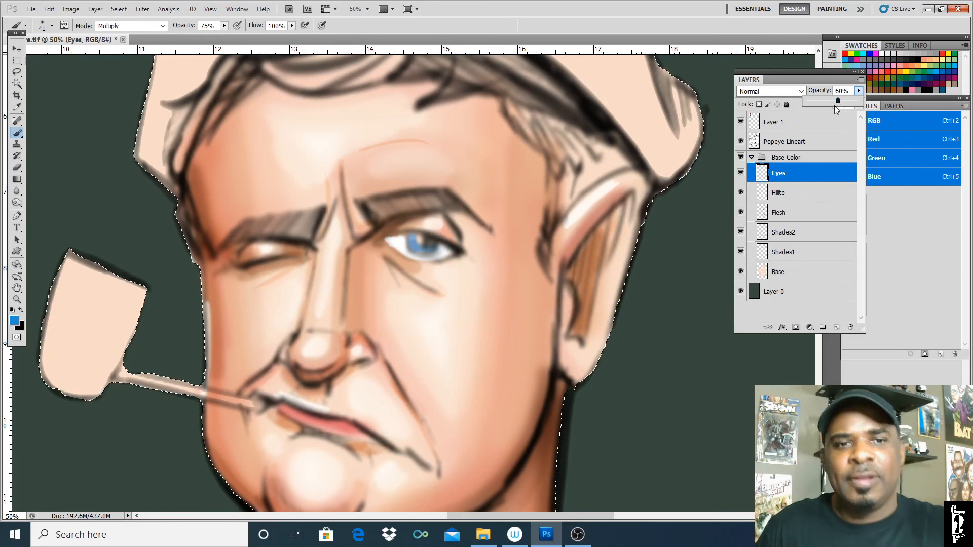
- Examine the whole Popeye drawing, checking how the open eye's blue iris and the shaded face and arms look at full-page view
{"action": "key", "text": "ctrl+d"}
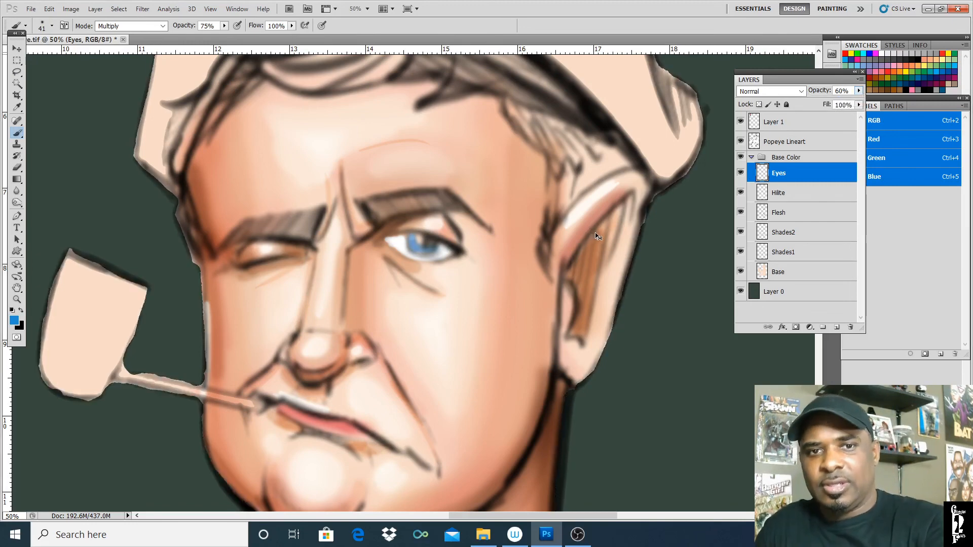
{"action": "key", "text": "ctrl+minus"}
{"action": "key", "text": "ctrl+minus"}
{"action": "key", "text": "ctrl+minus"}
{"action": "key", "text": "ctrl+minus"}
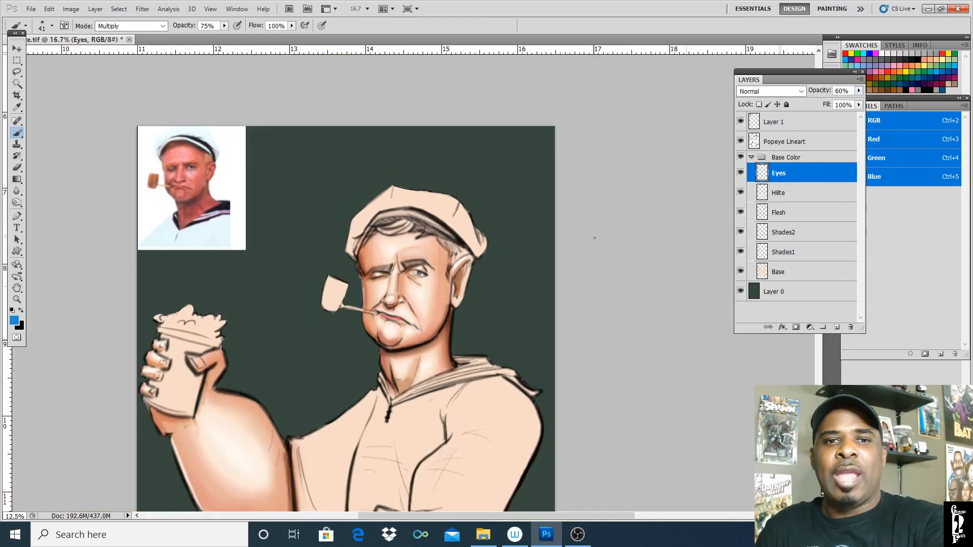
{"action": "left_click", "coordinate": [22, 292]}
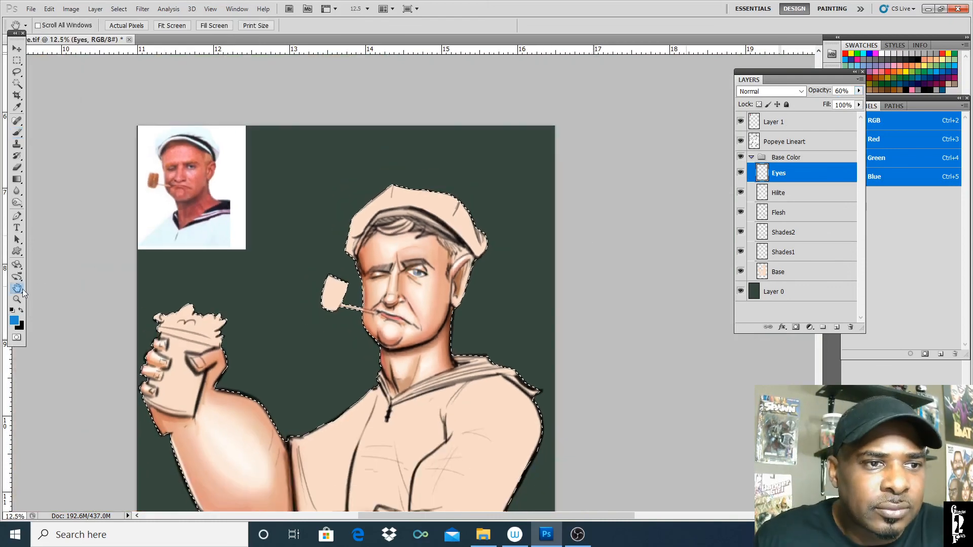
{"action": "left_click_drag", "start_coordinate": [438, 391], "coordinate": [441, 304]}
{"action": "key", "text": "ctrl+minus"}
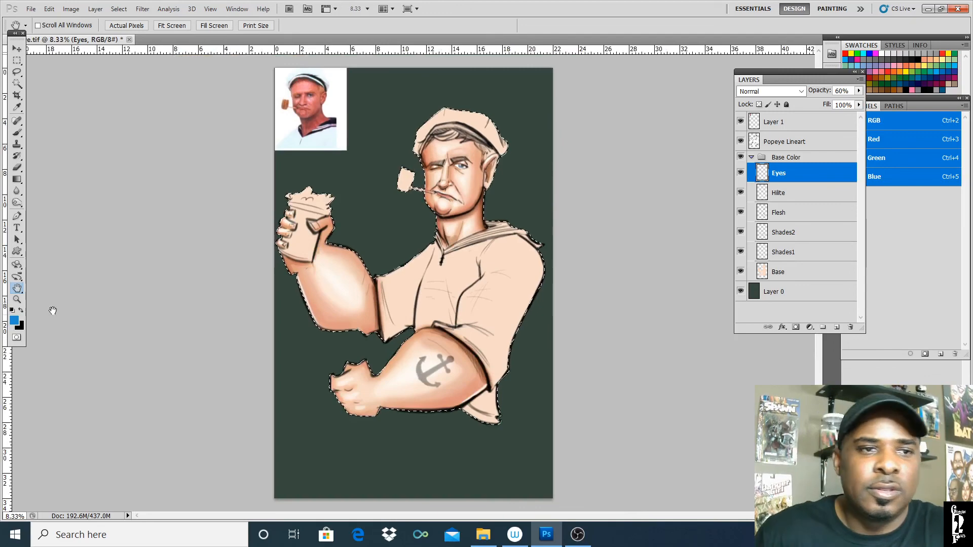
{"action": "left_click", "coordinate": [18, 301]}
{"action": "left_click", "coordinate": [479, 150]}
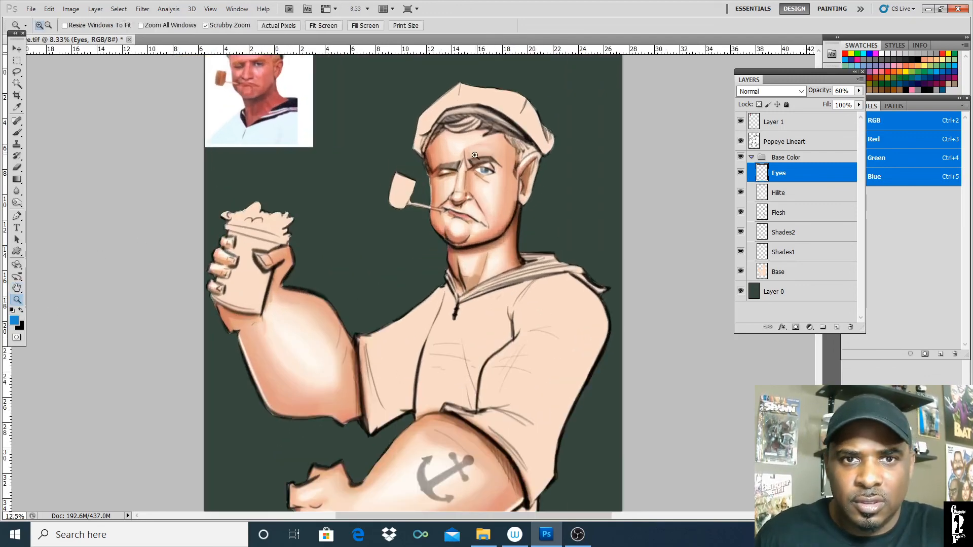
{"action": "key", "text": "ctrl+minus"}
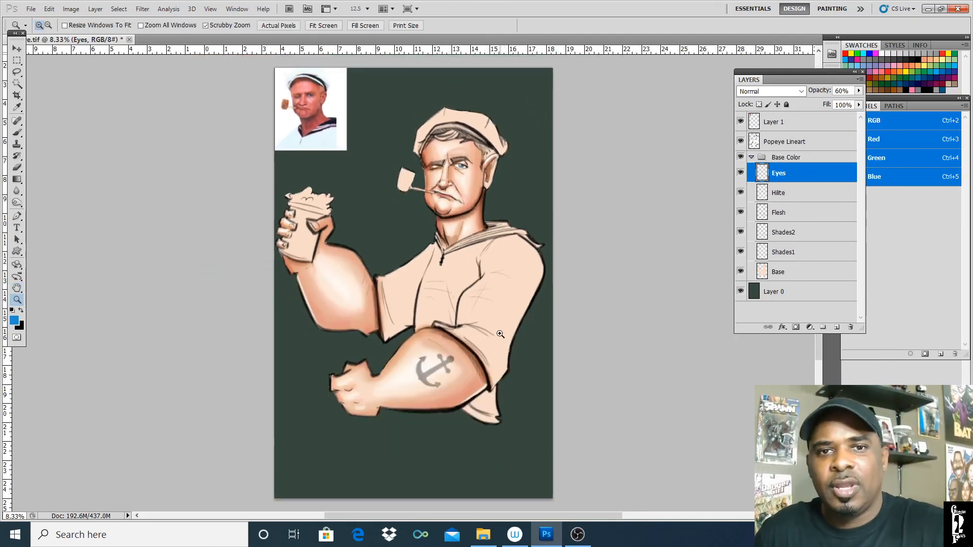